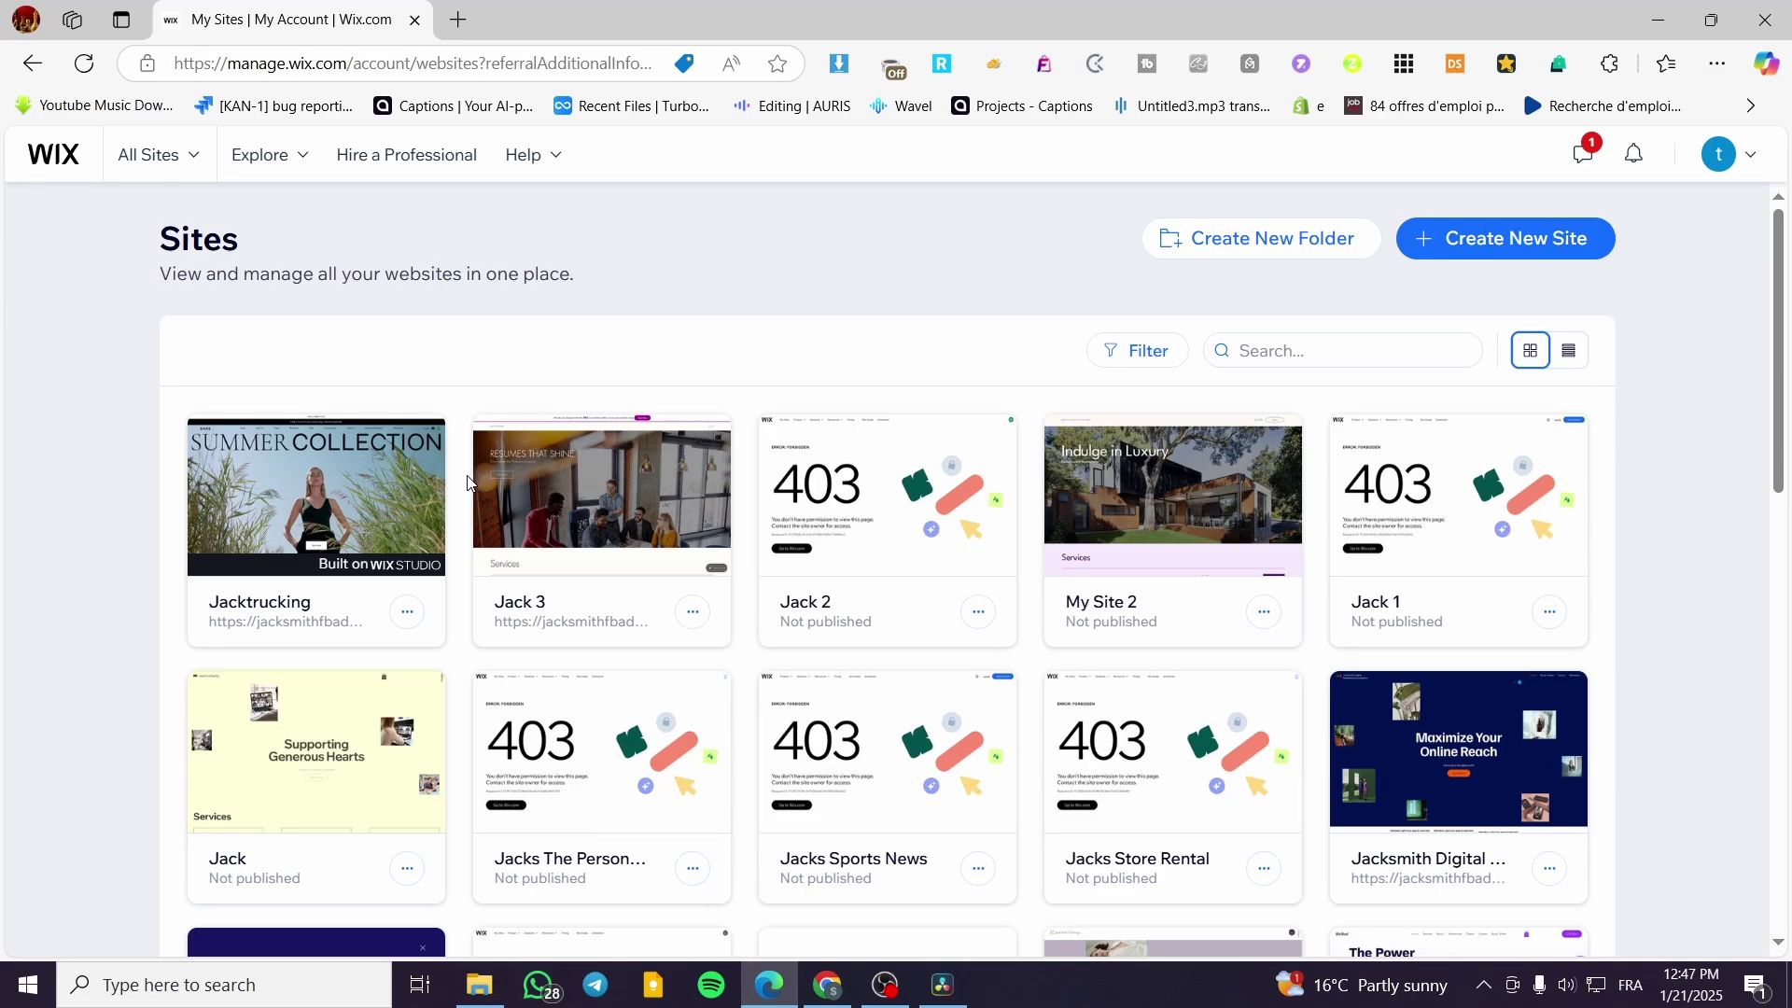
- Start creating a new site in a separate browser tab, choosing the Wix Editor and setup without the AI chat
right_click(1486, 239)
left_click(1456, 262)
left_click(560, 20)
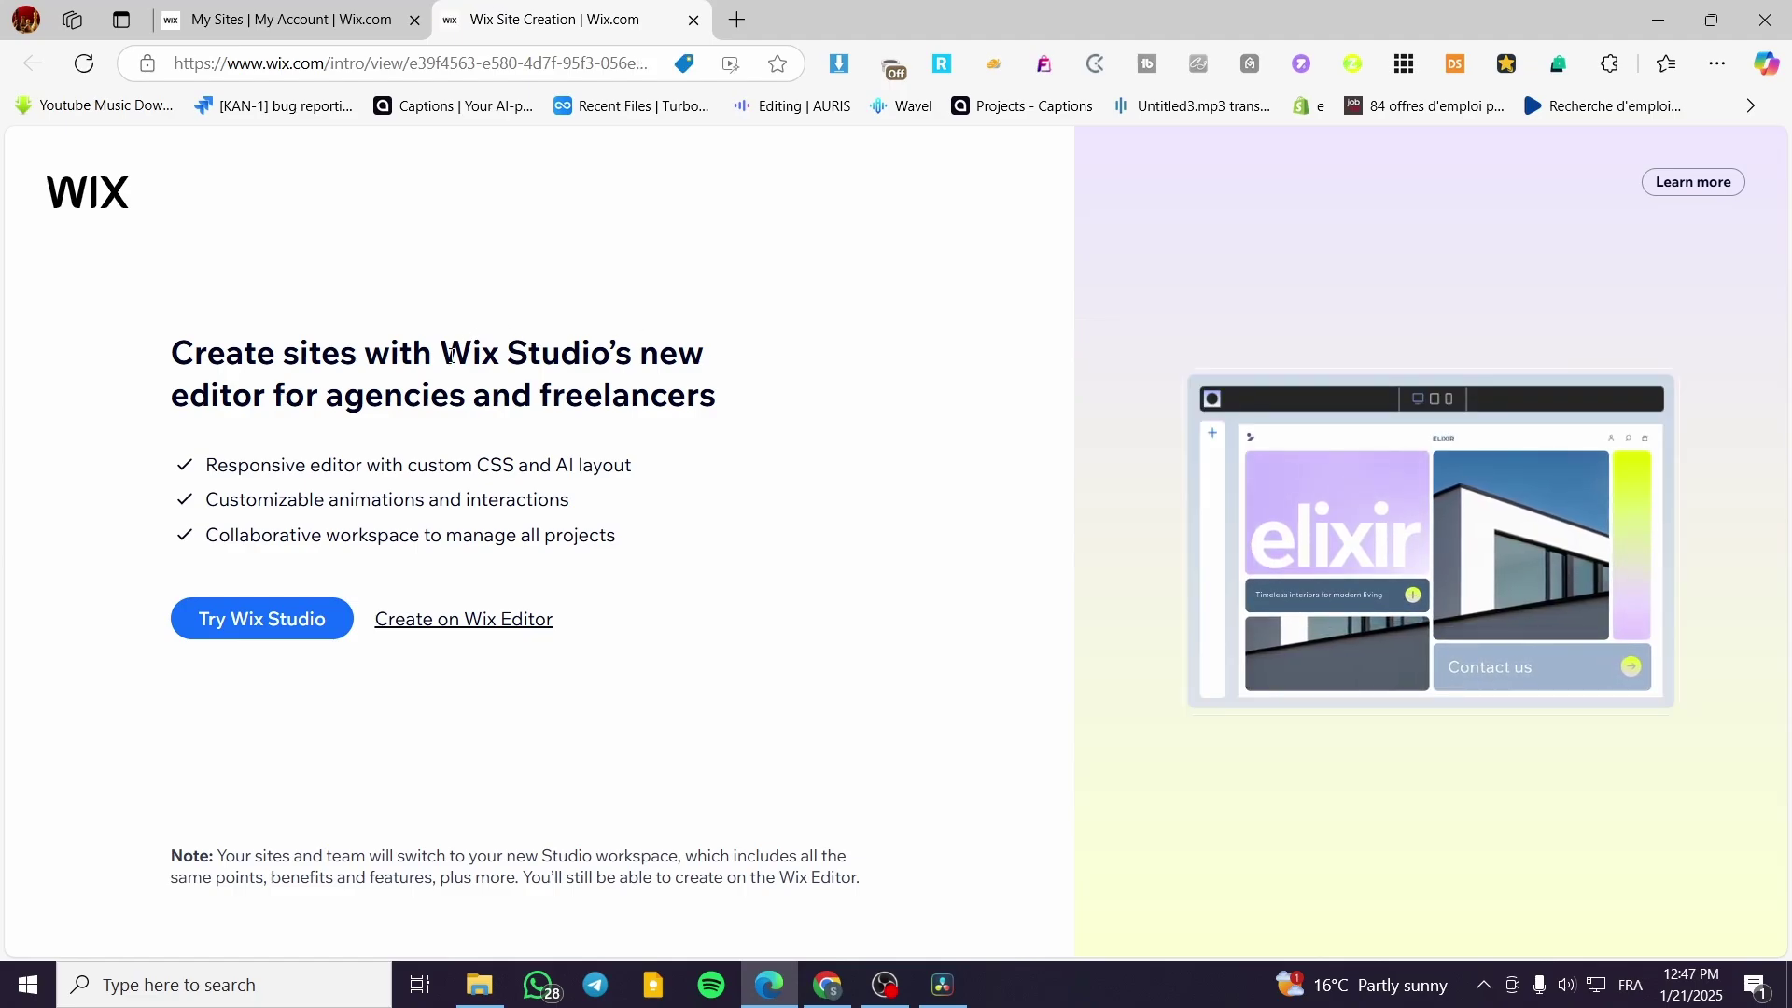
key("ctrl+Tab")
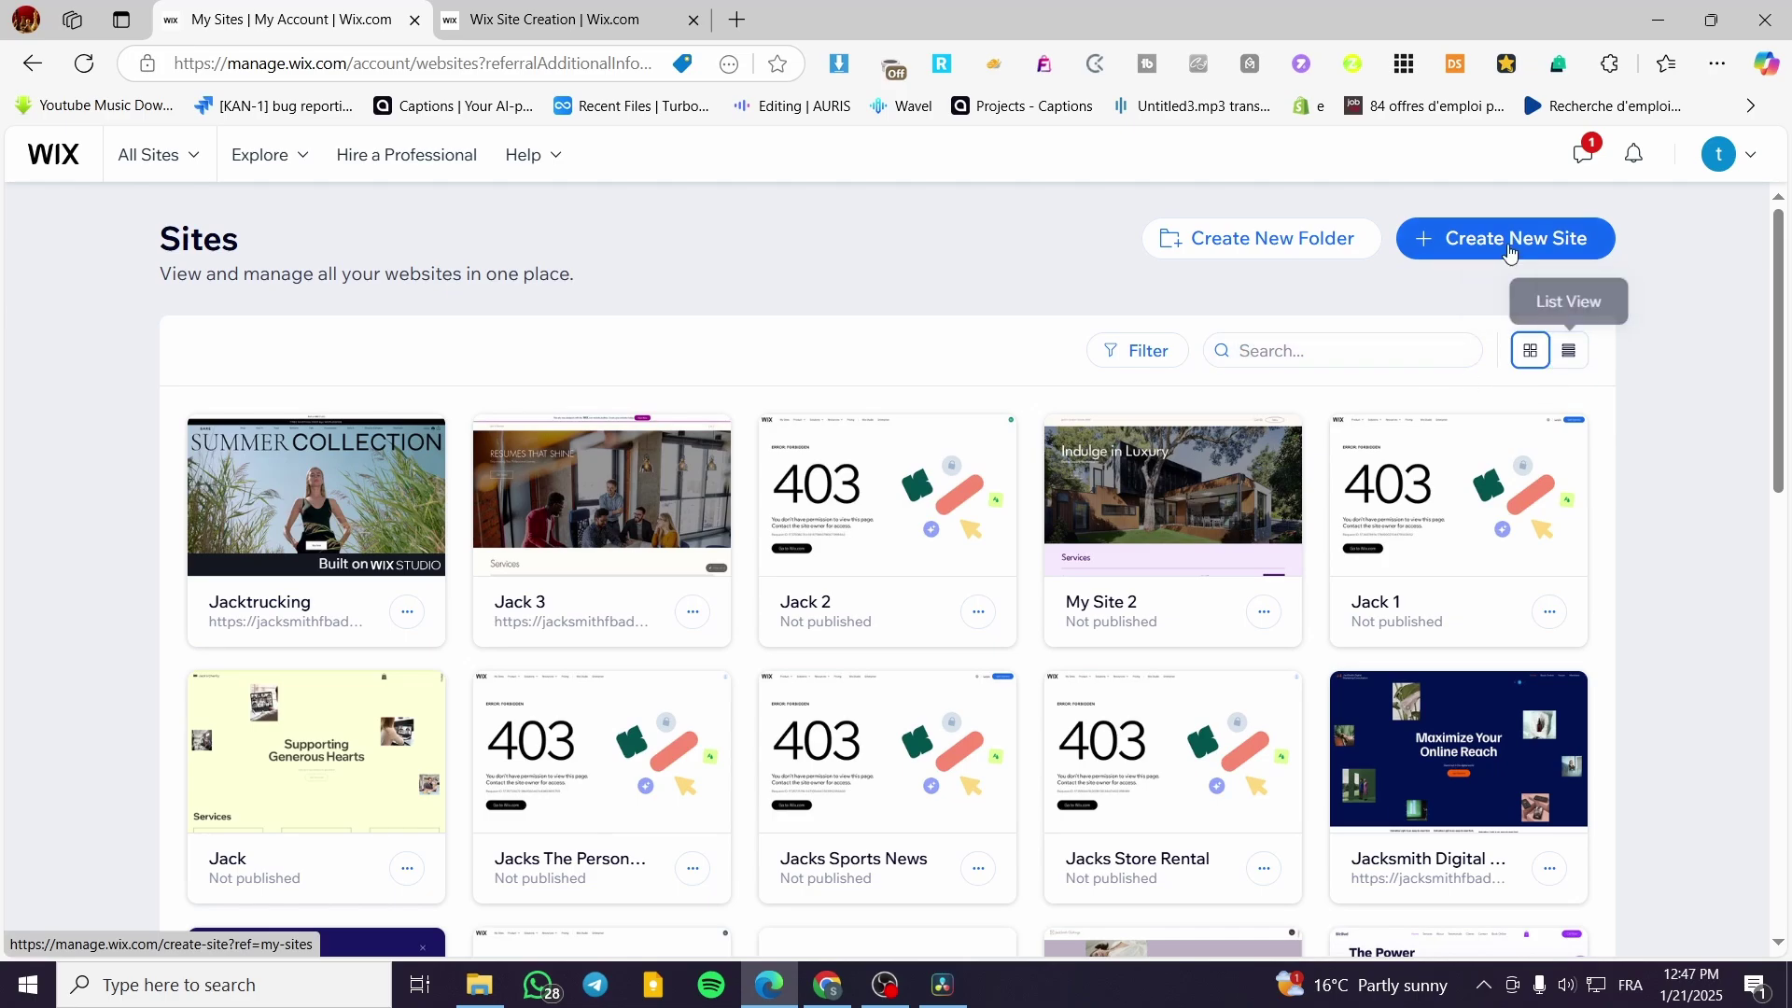
left_click(1542, 252)
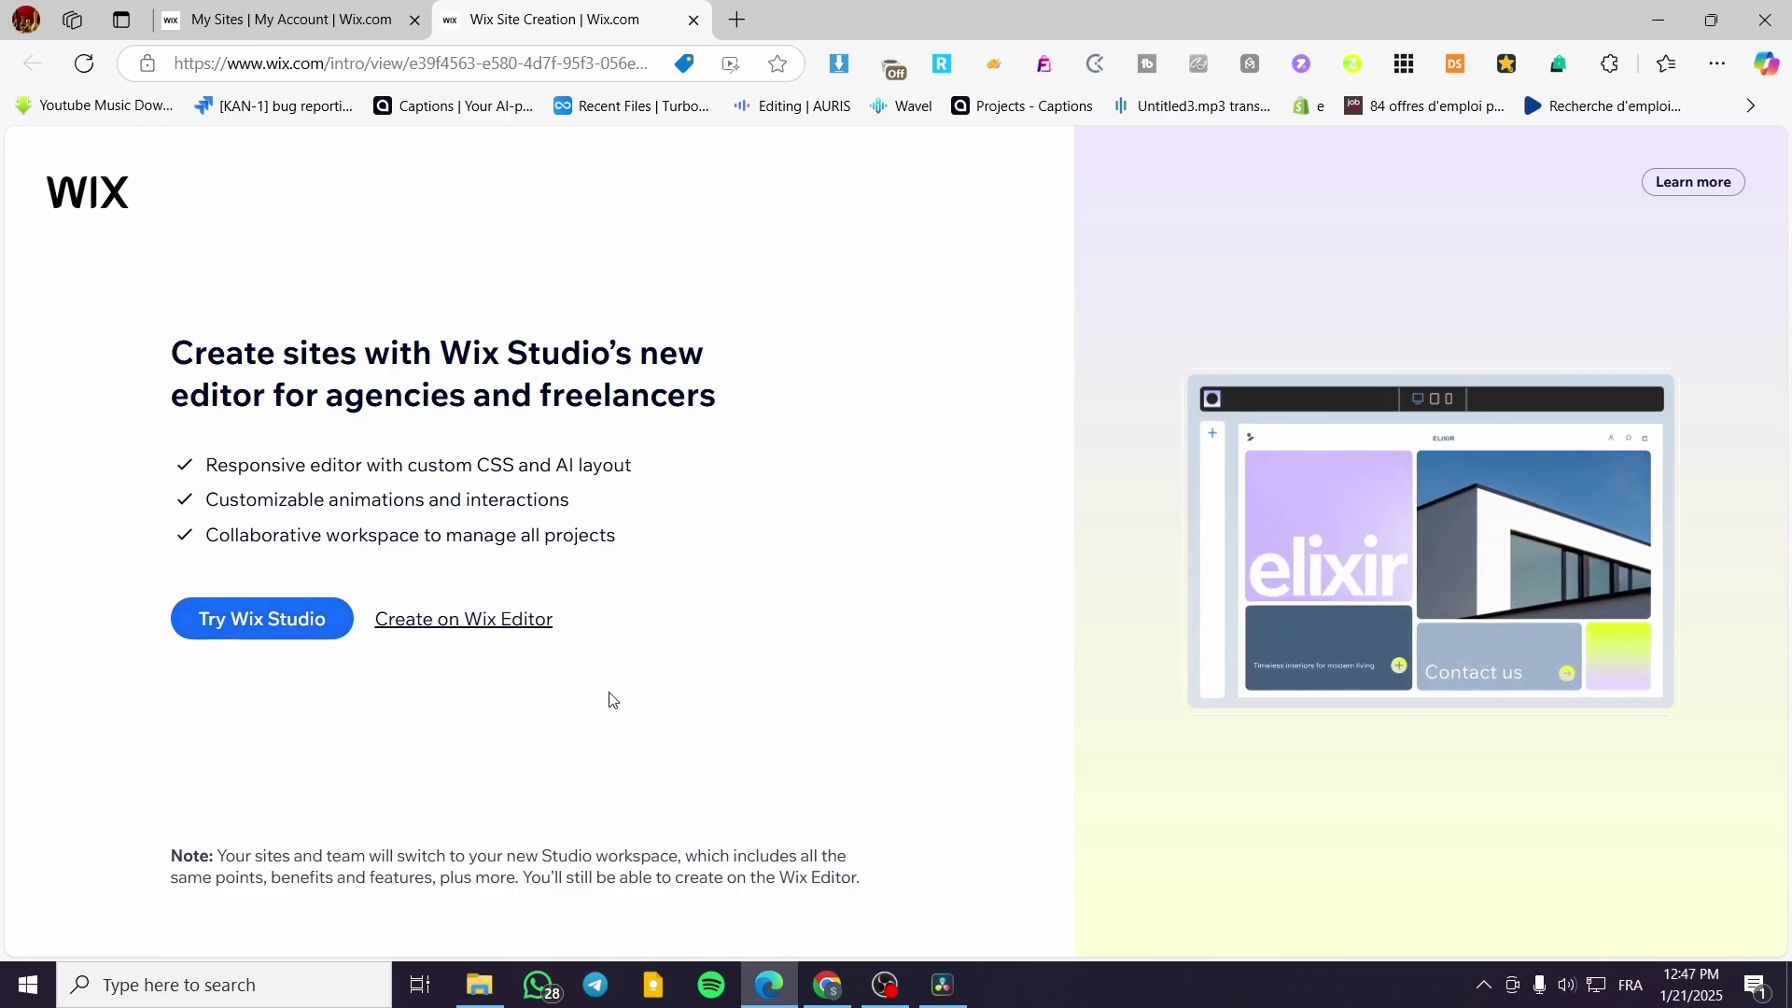
left_click(454, 623)
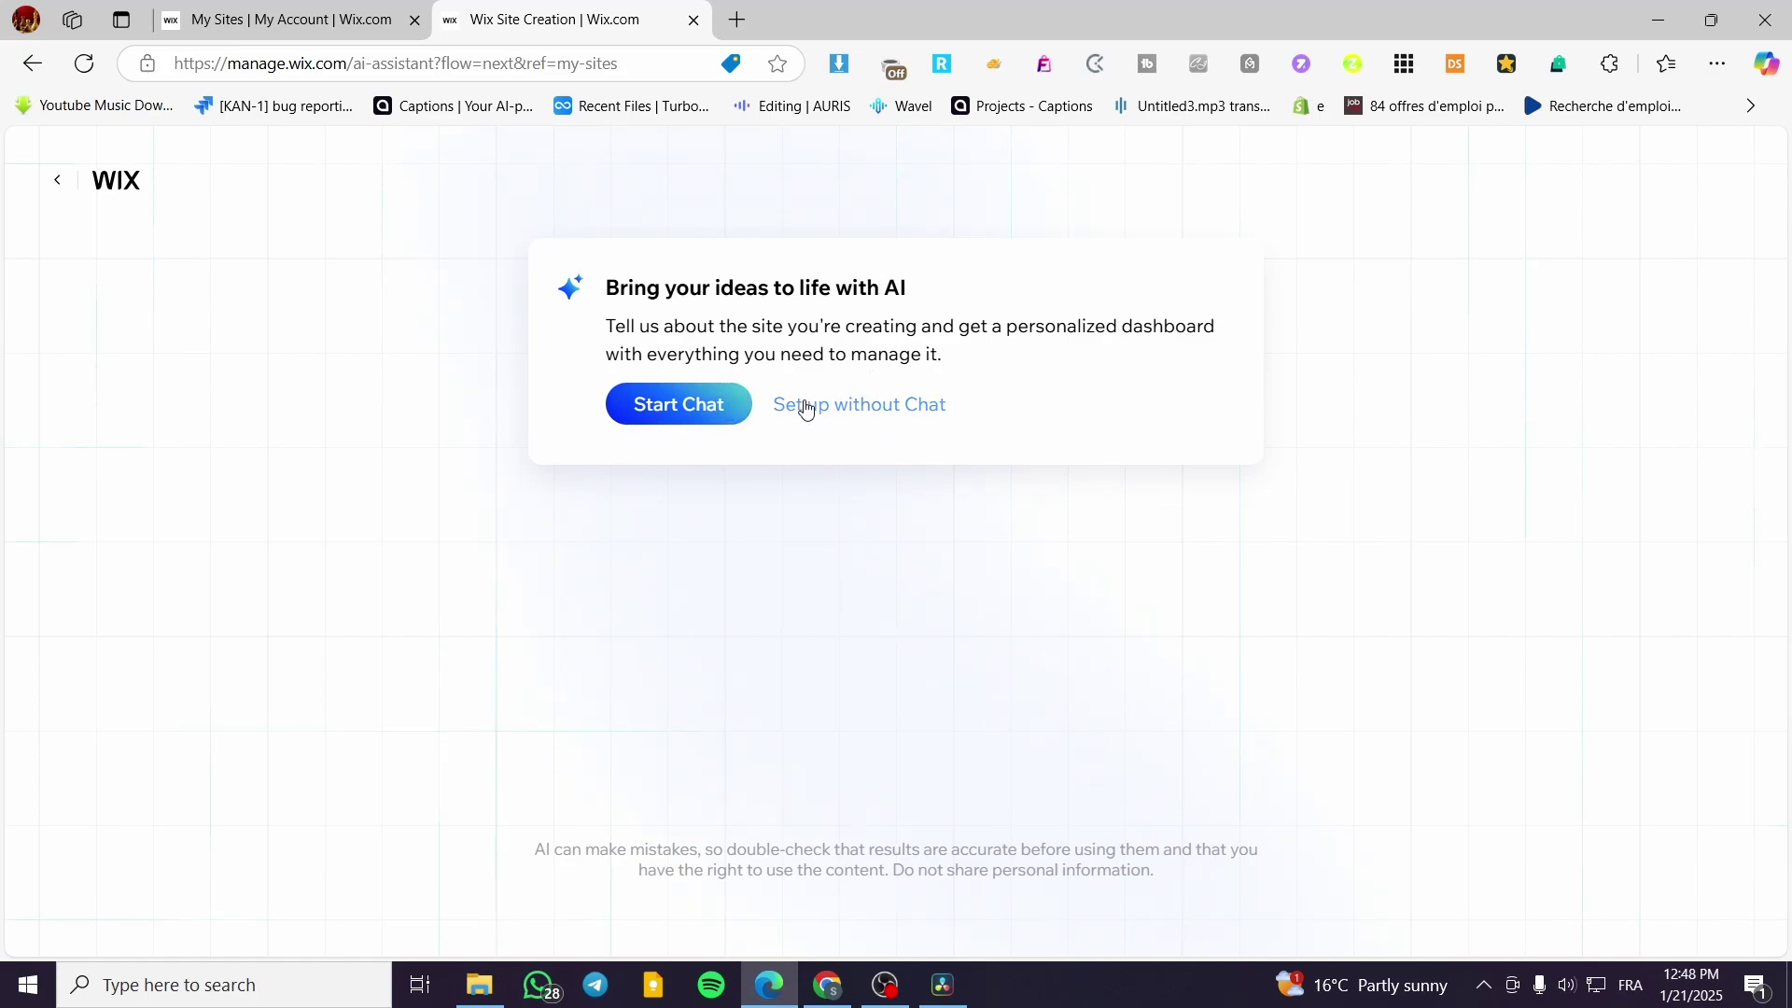
left_click(882, 413)
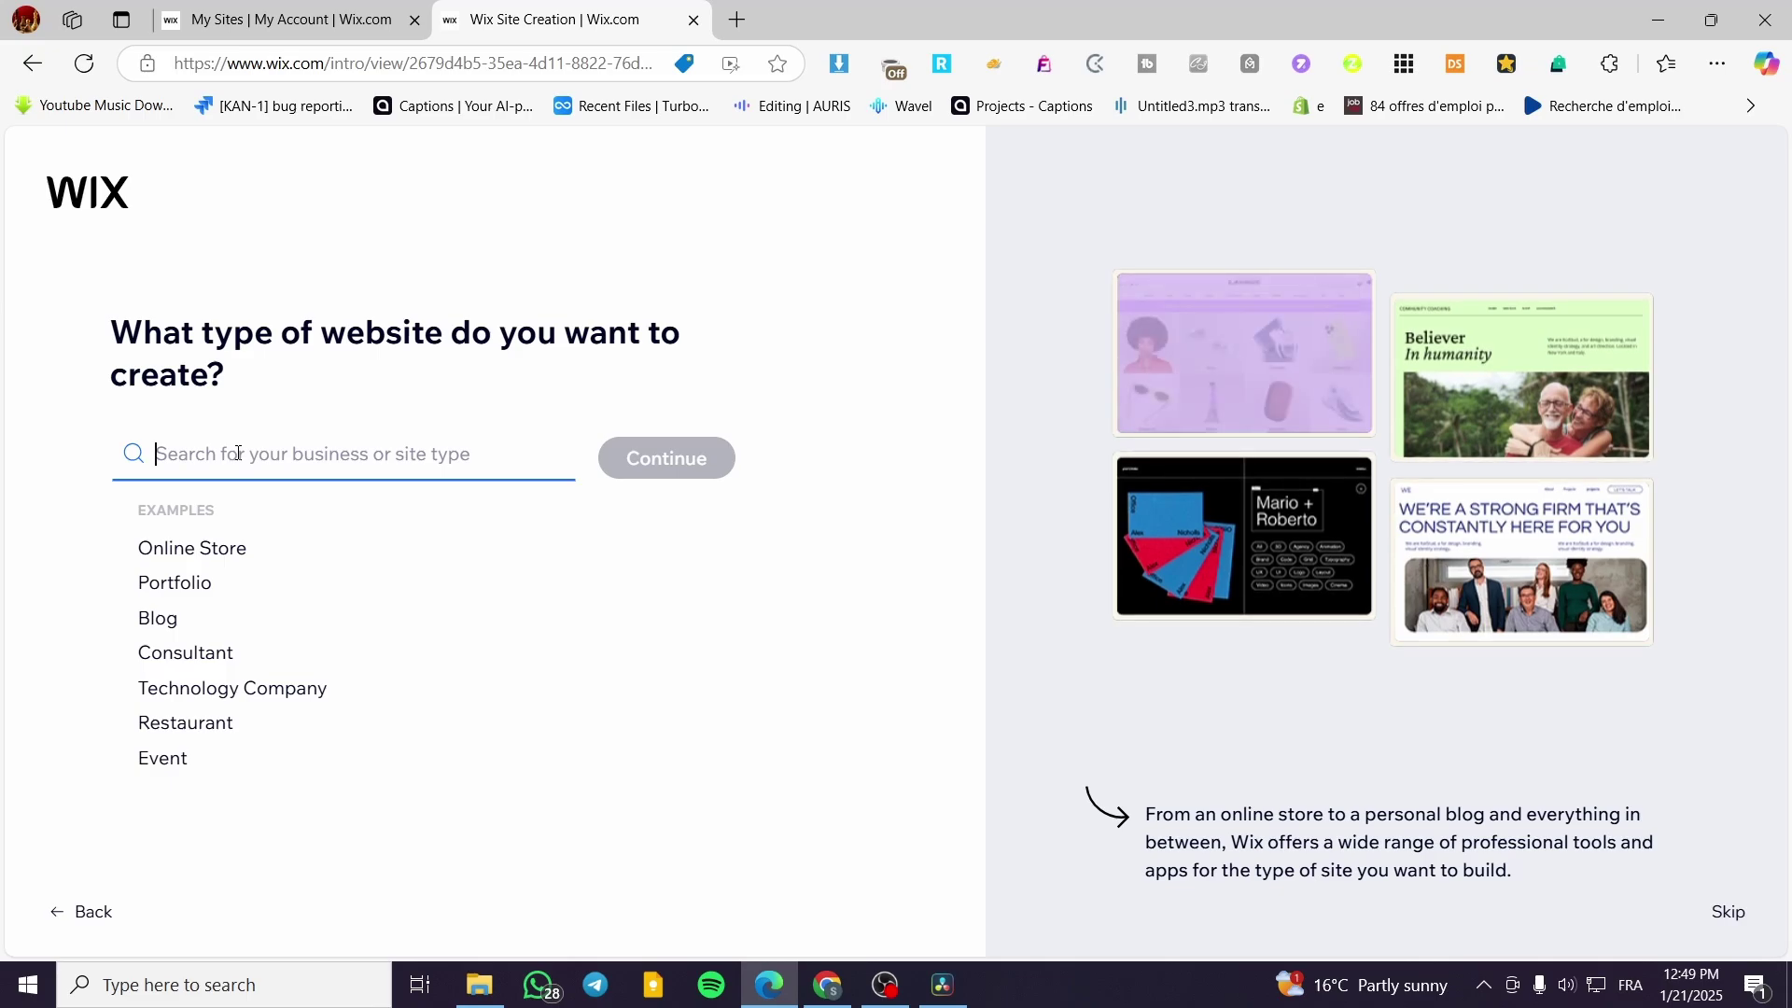
- Search for "construction company" as the website type, choose Construction Company, and continue
type("constr")
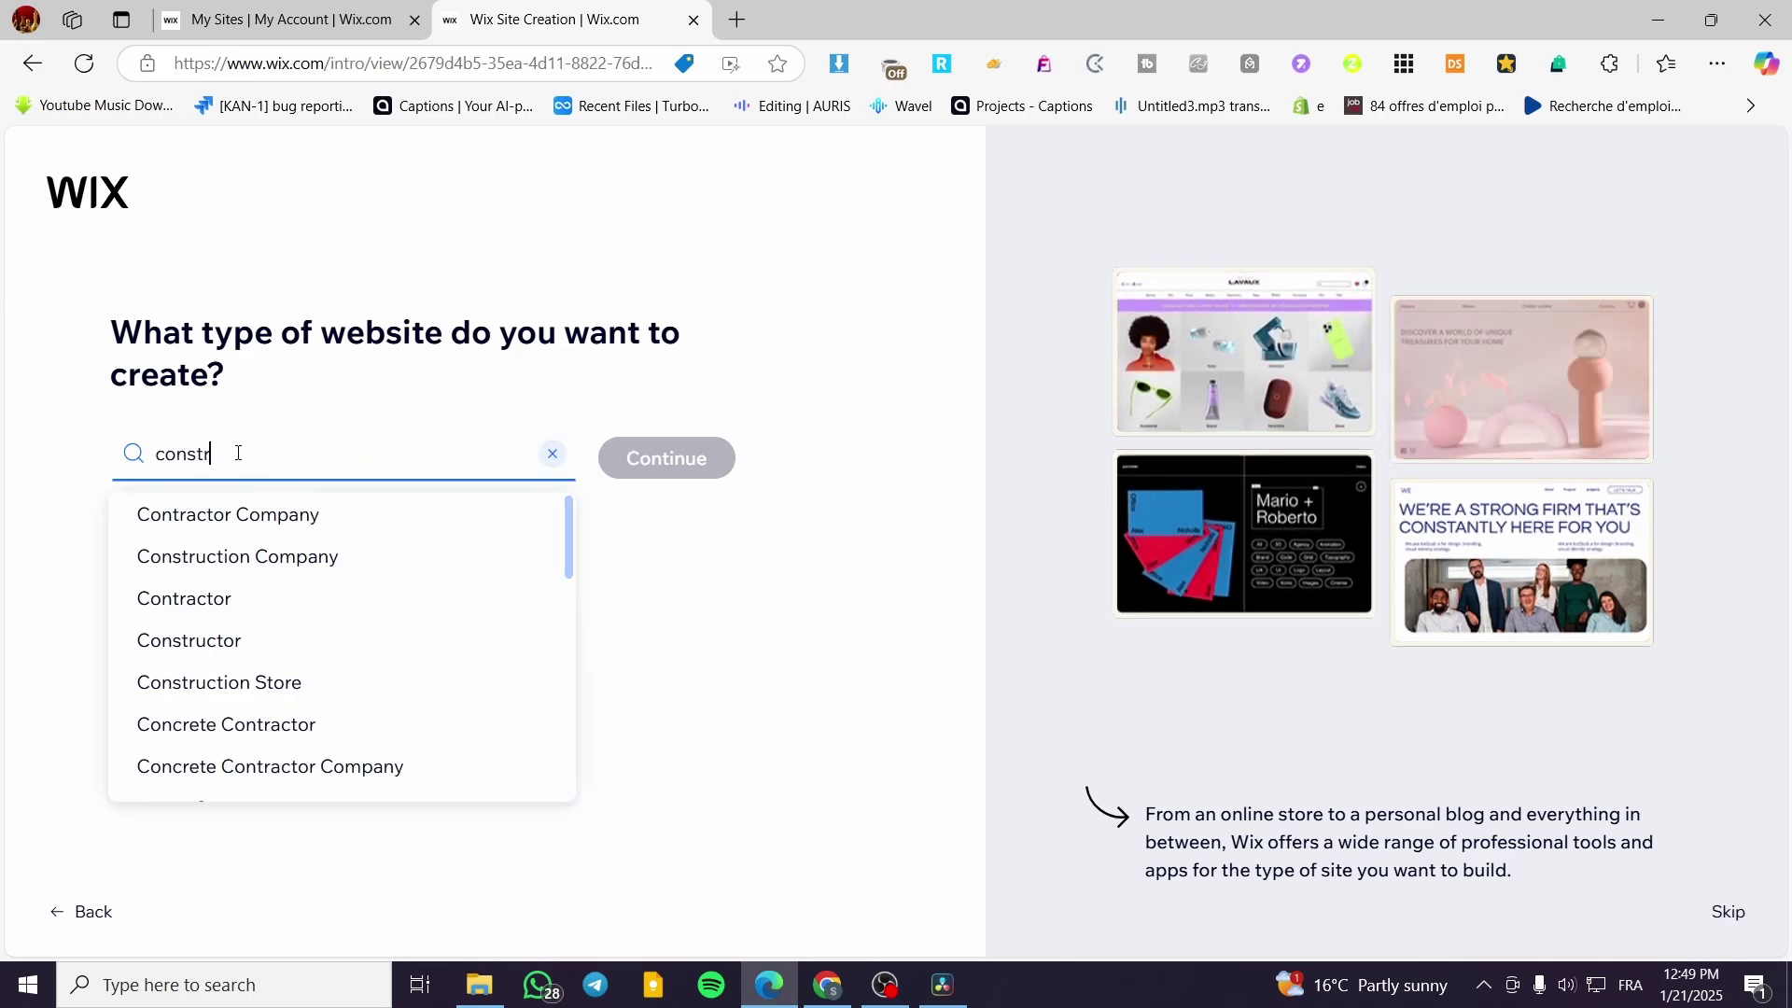
type("uction")
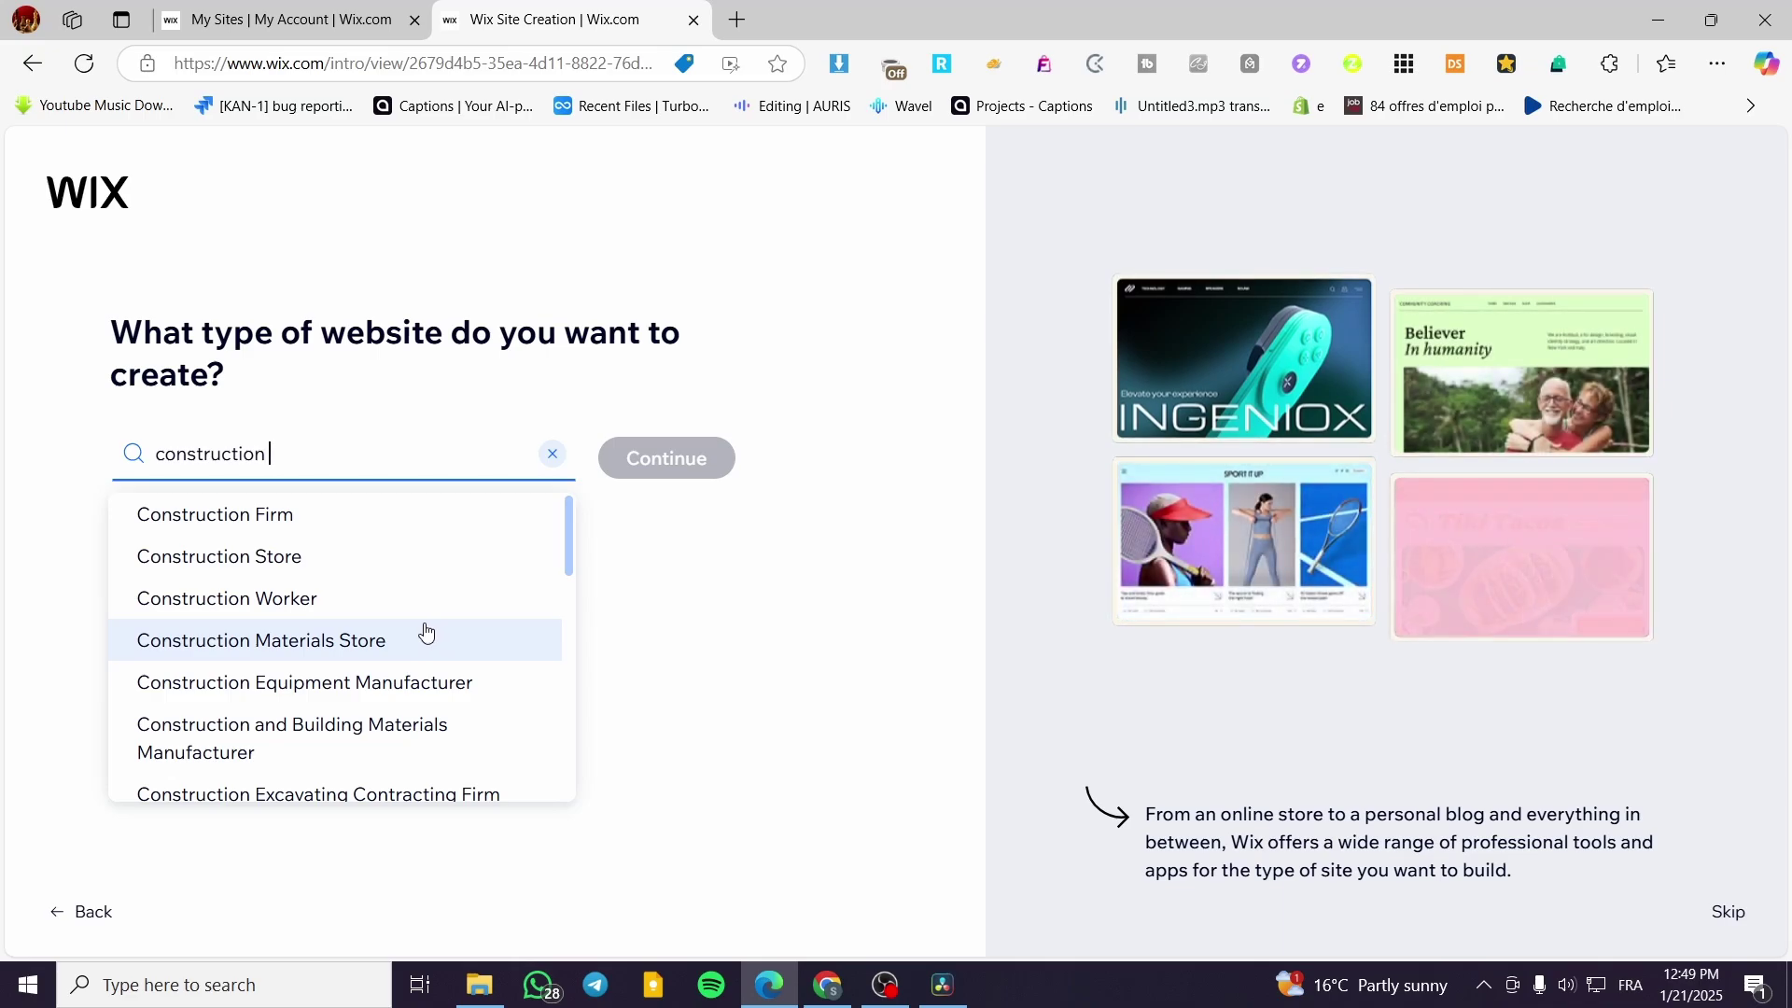
type("comp")
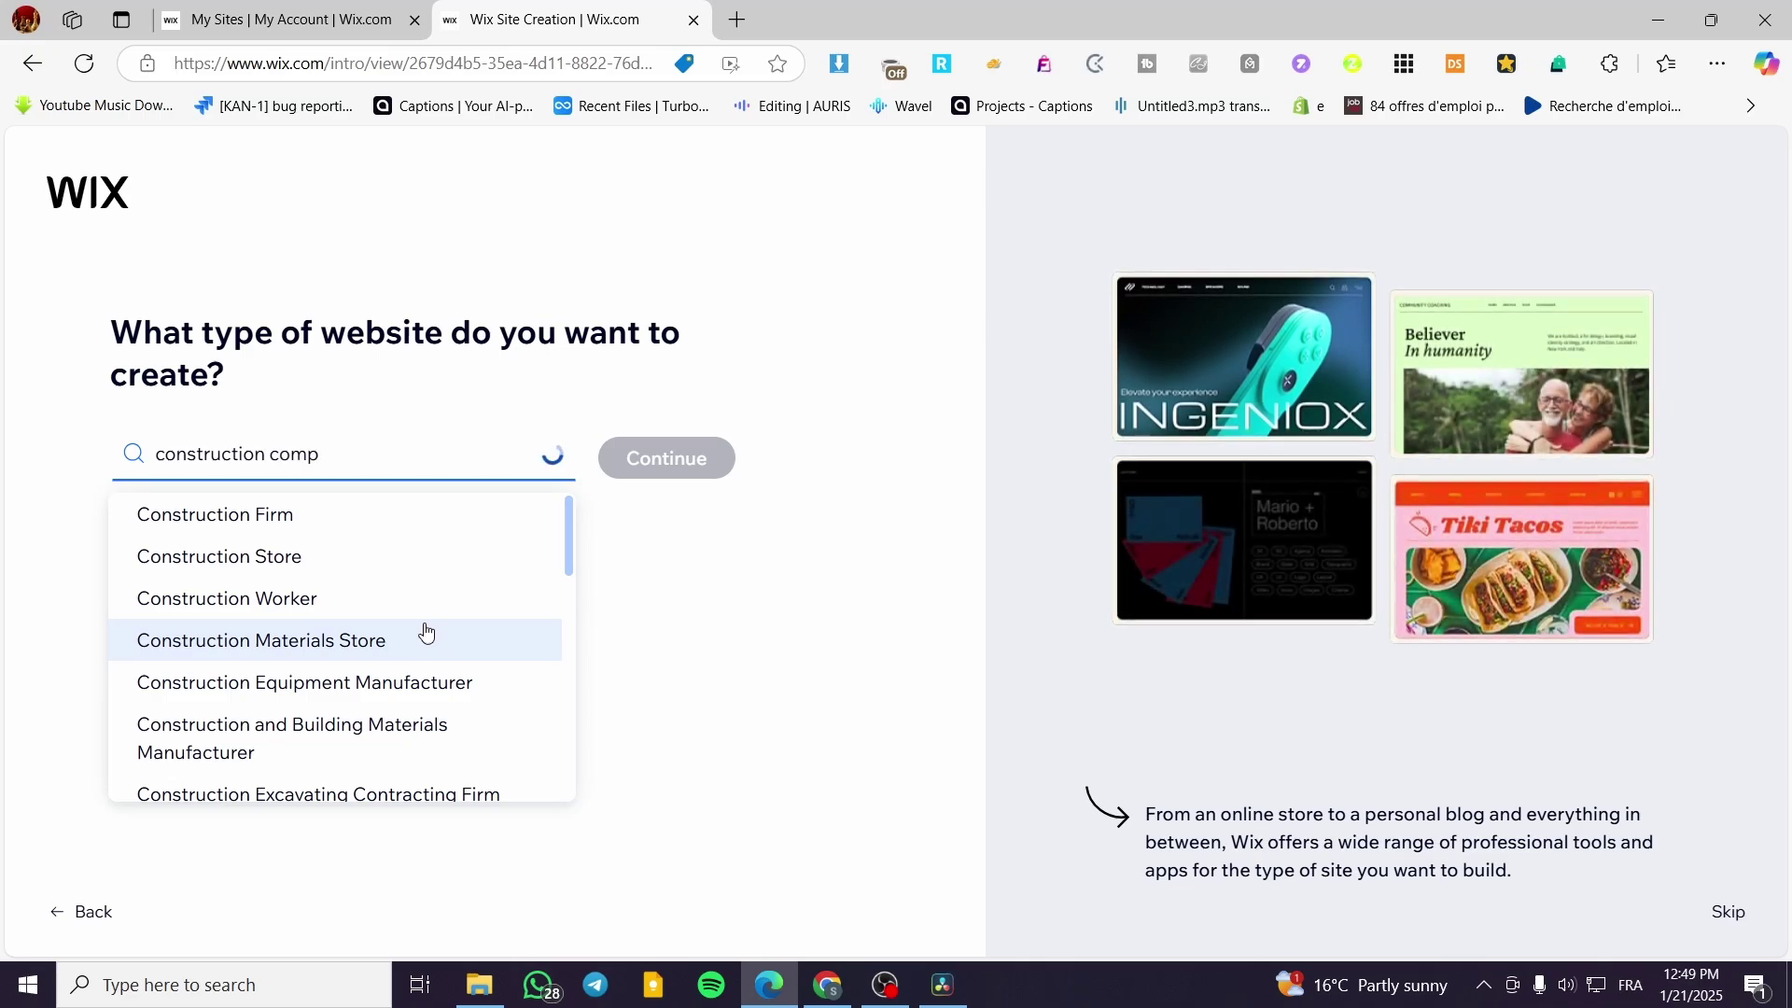
type("any")
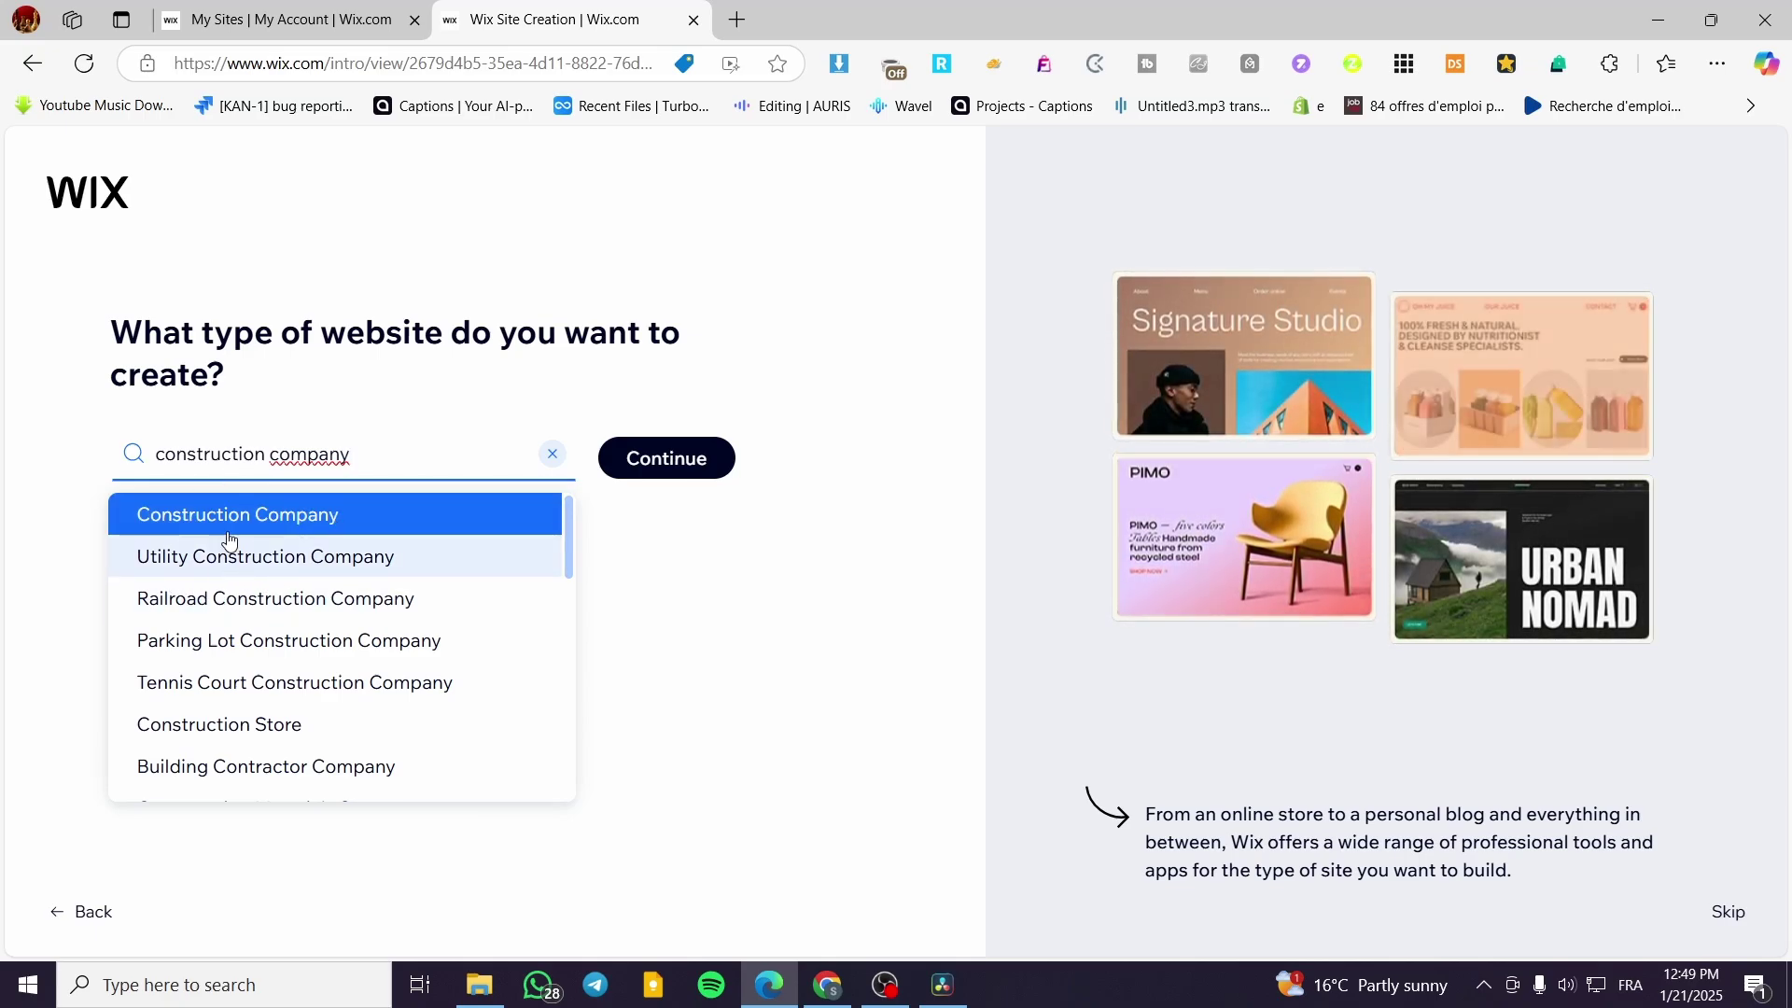
left_click(143, 516)
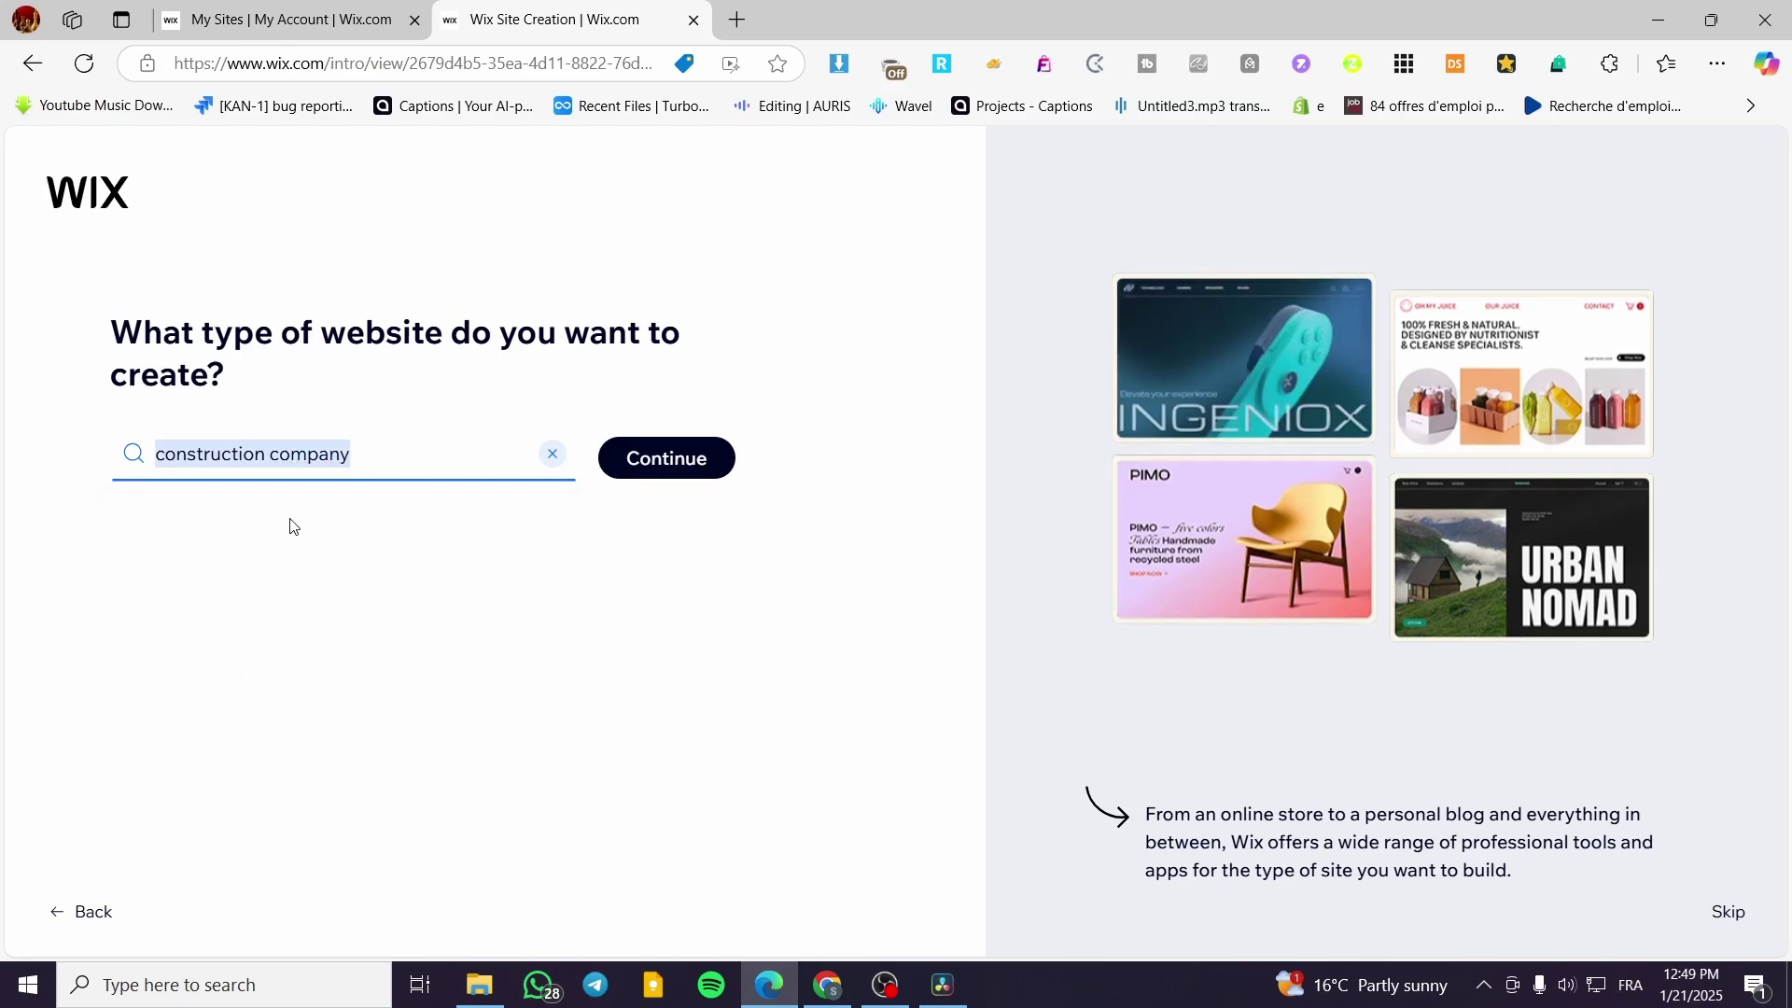
left_click(672, 462)
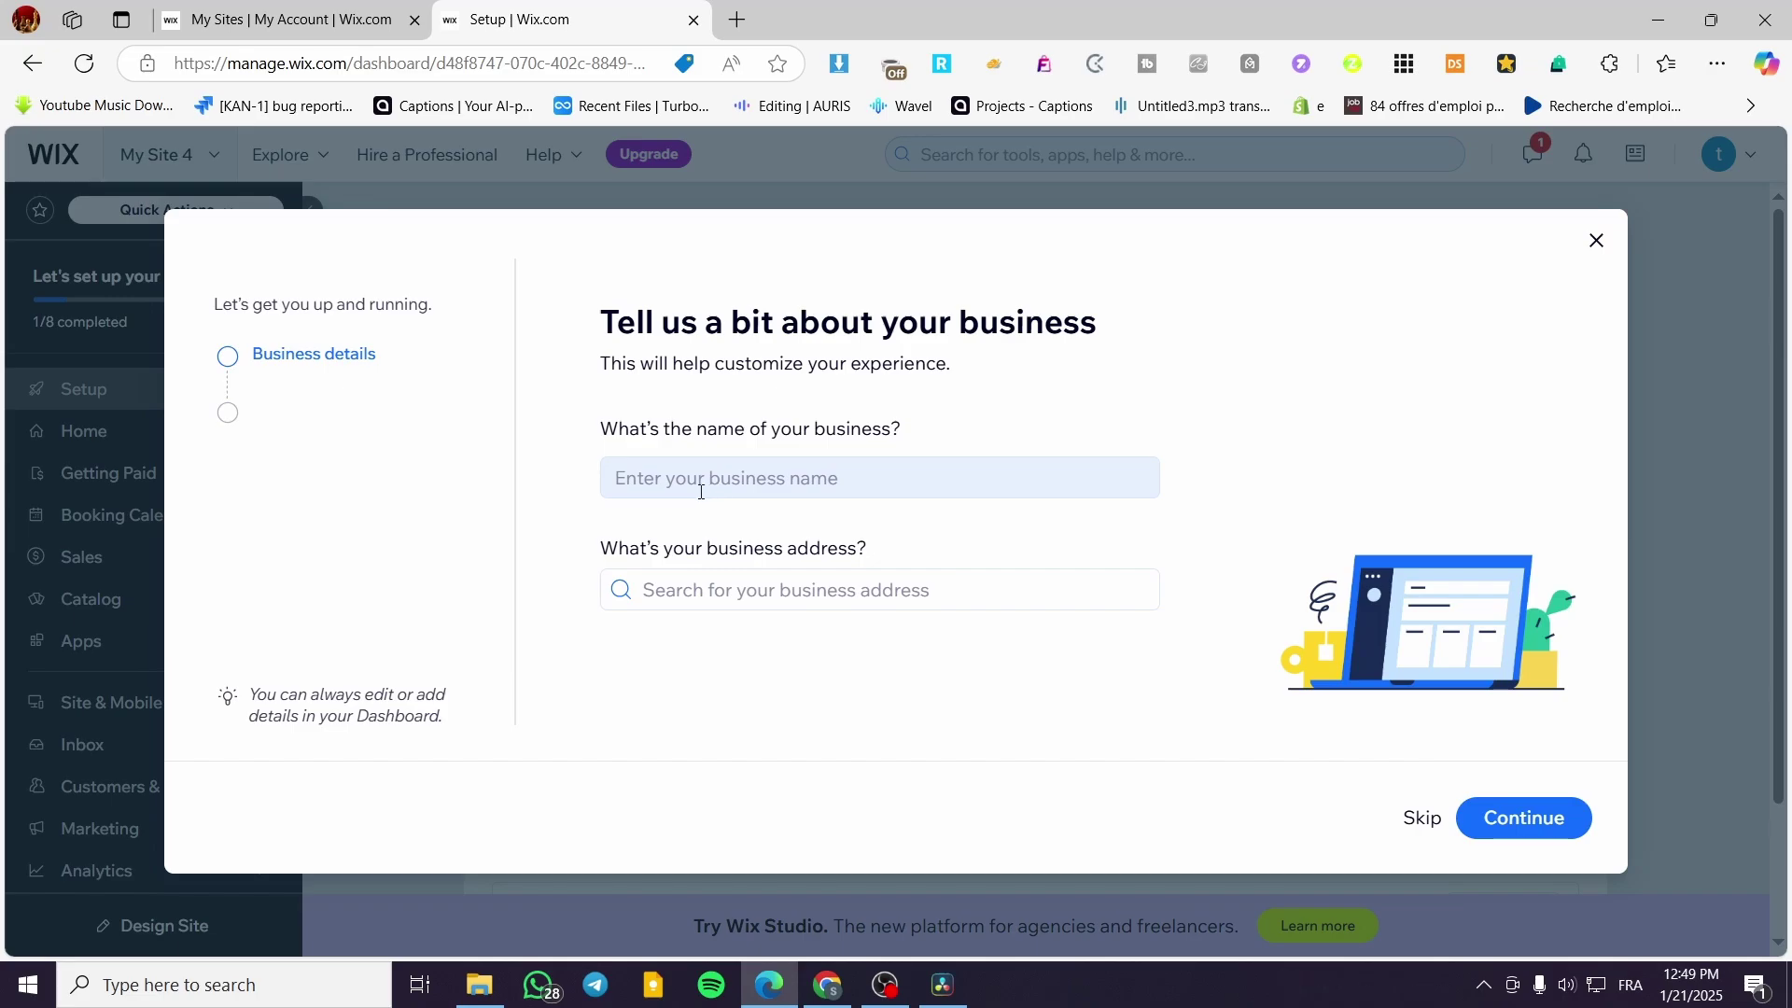
- Fill in the business details with the name "Jack's Construction" and the New York business address, and submit them
left_click(800, 481)
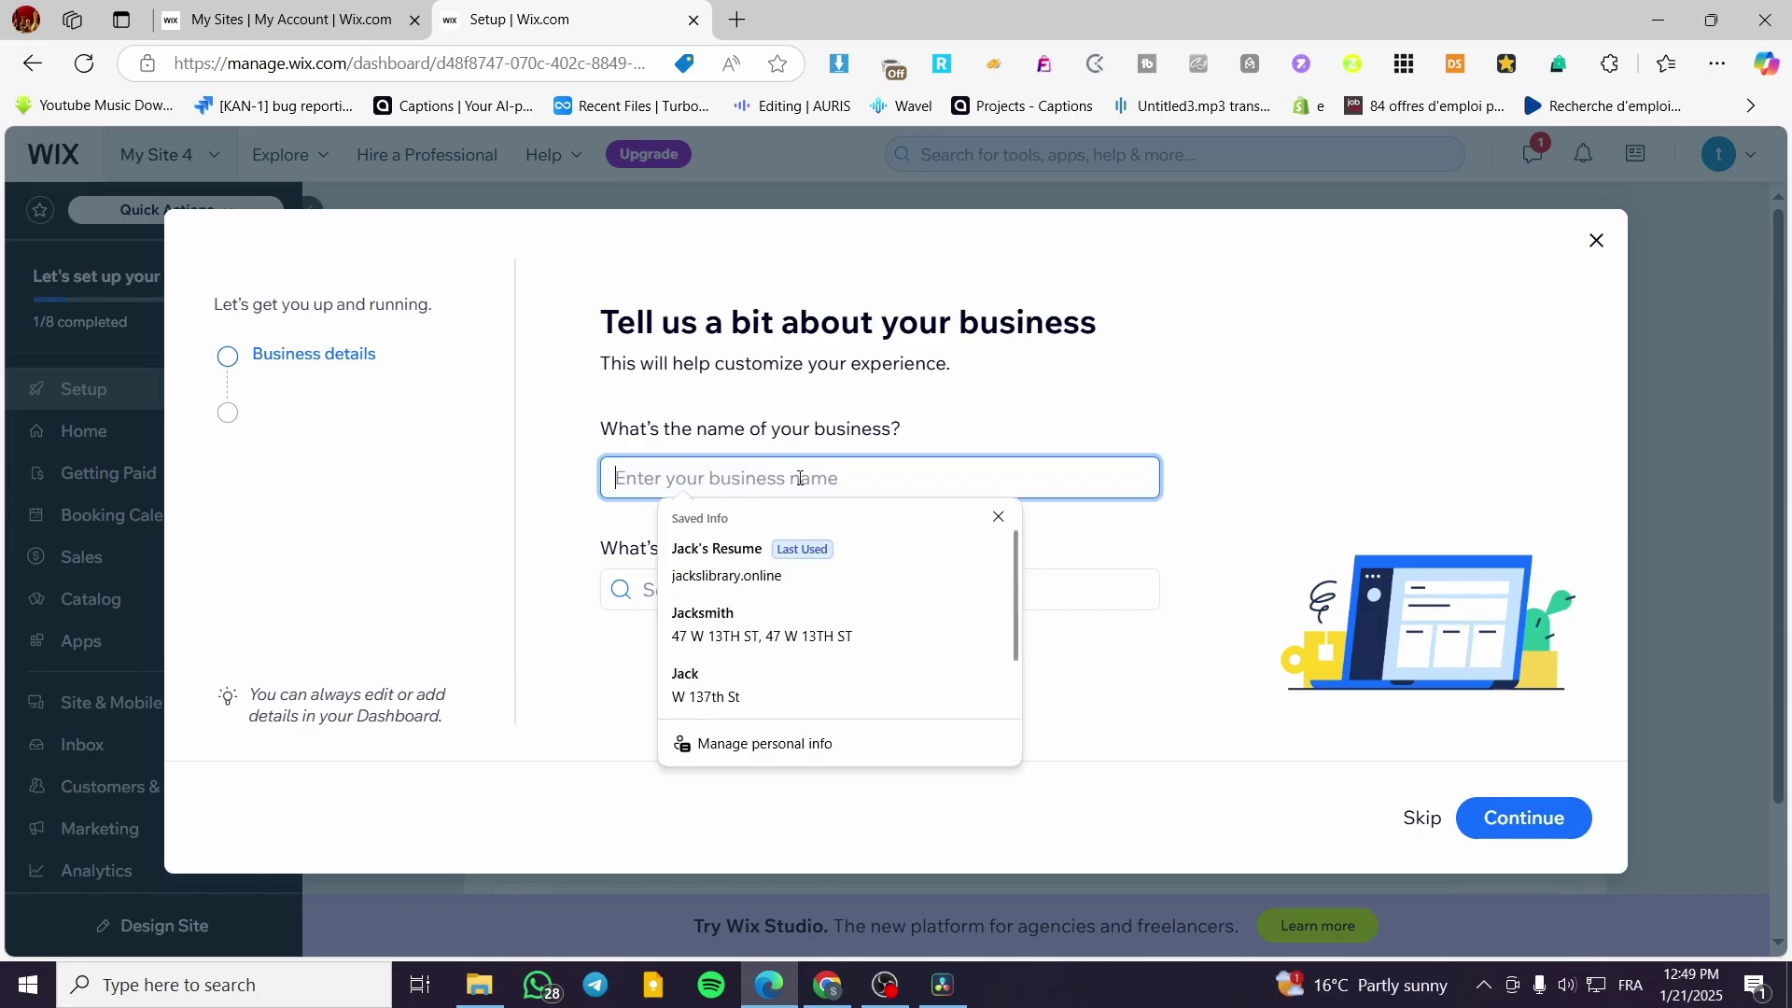
left_click(997, 517)
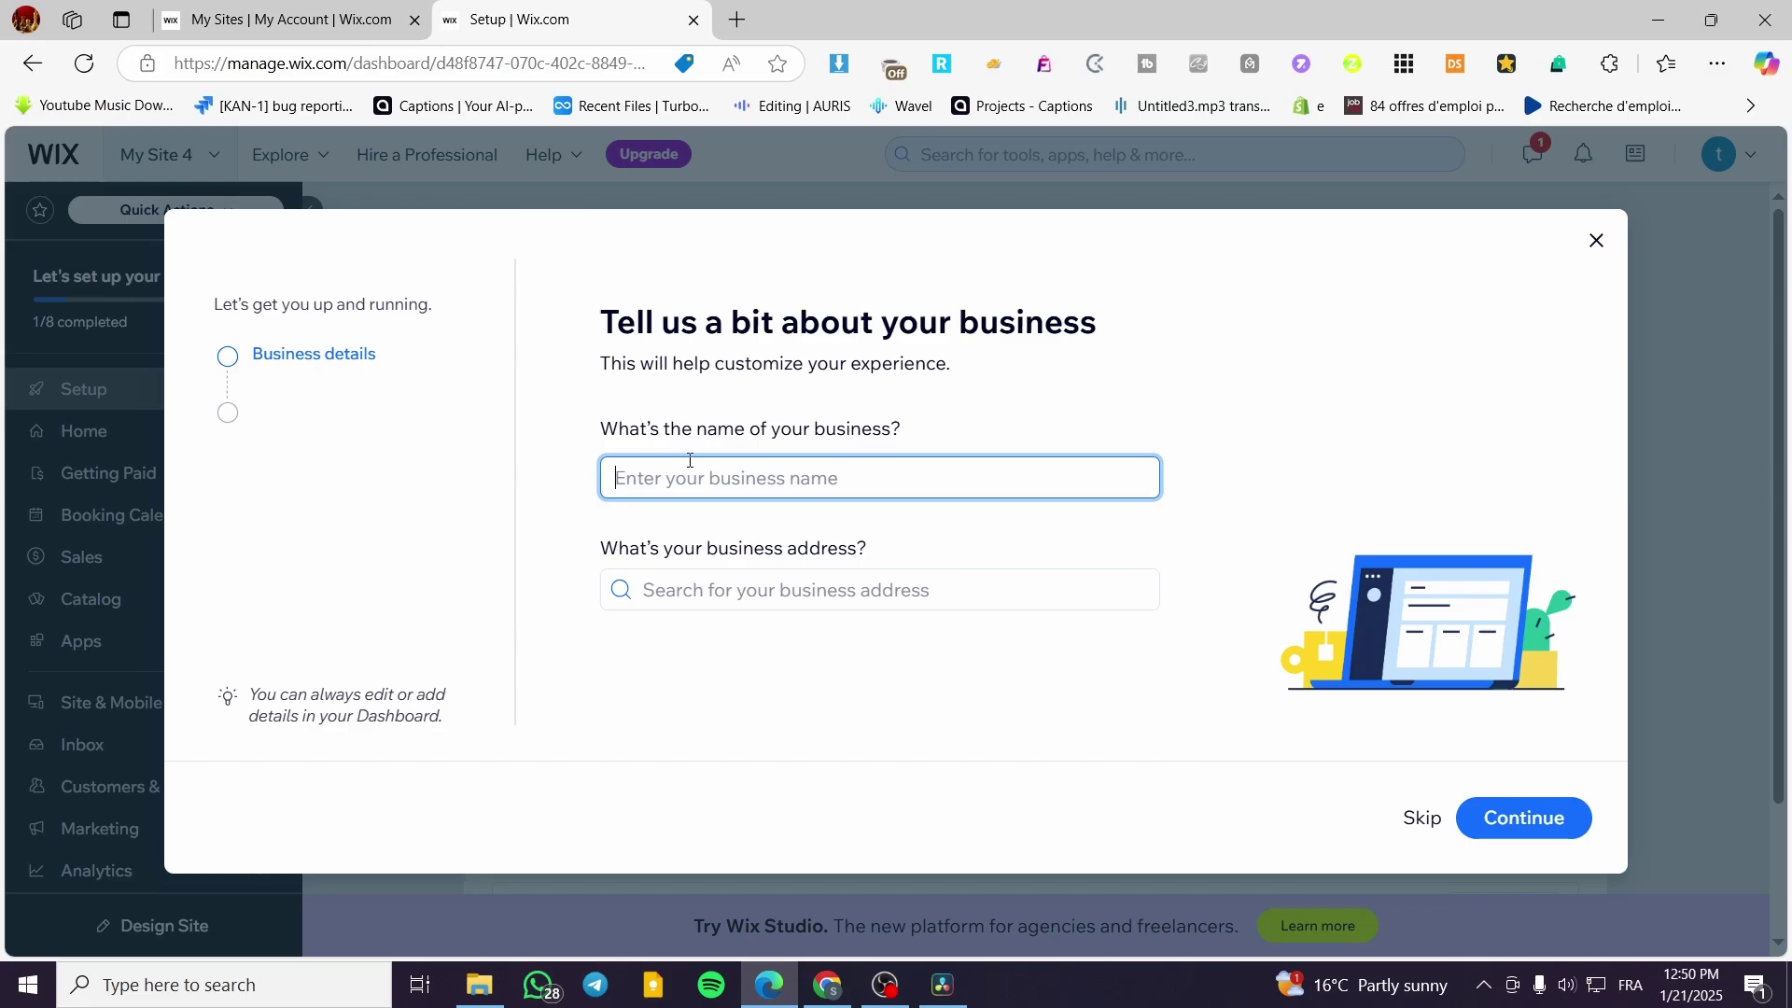
type("Jack's Cons")
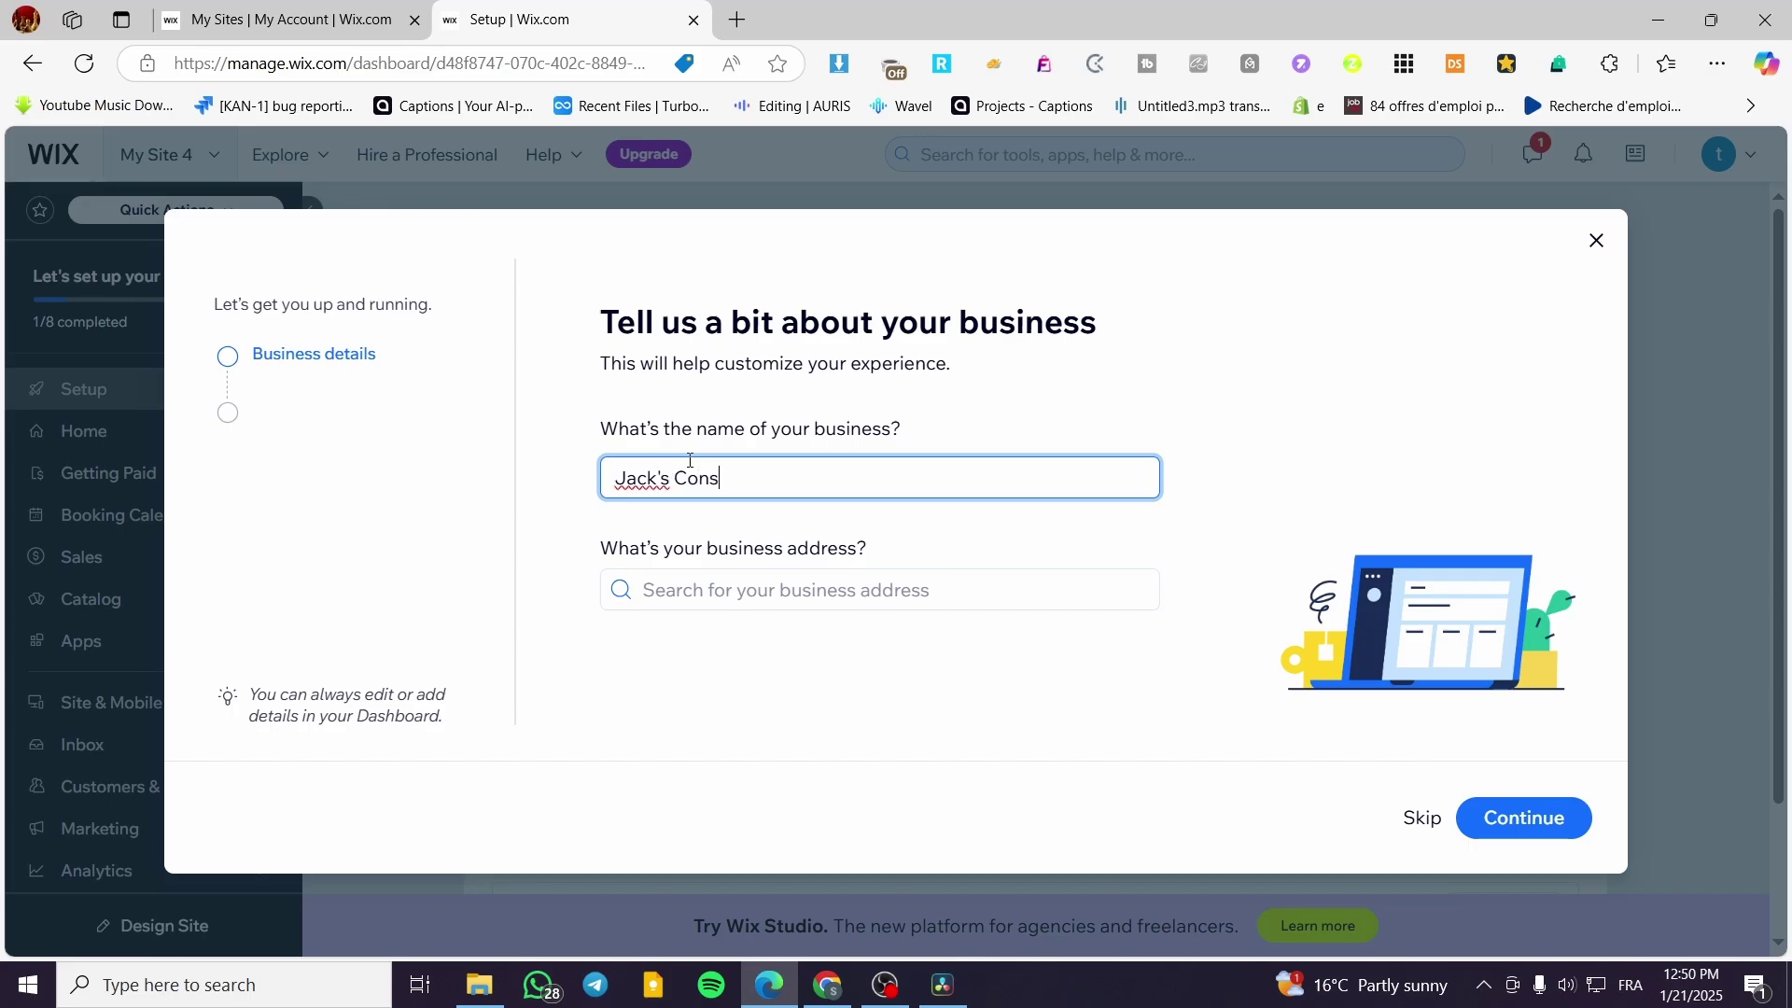
type("truction")
left_click(783, 601)
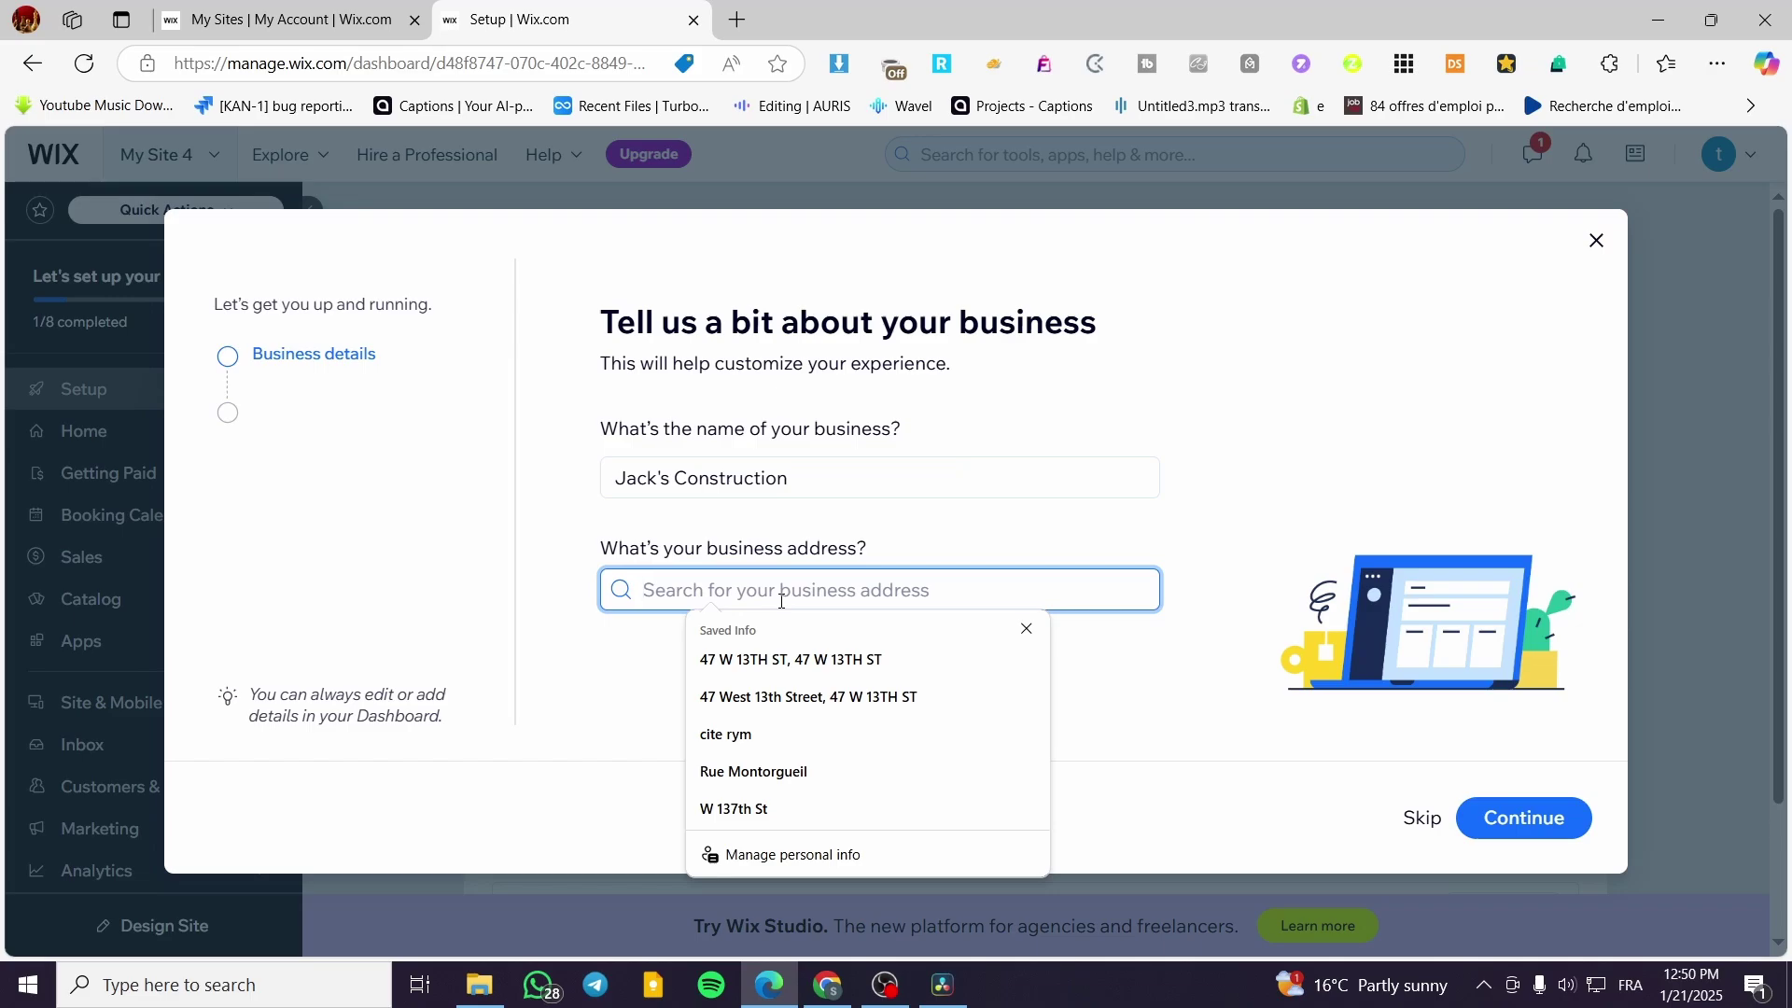
left_click(810, 658)
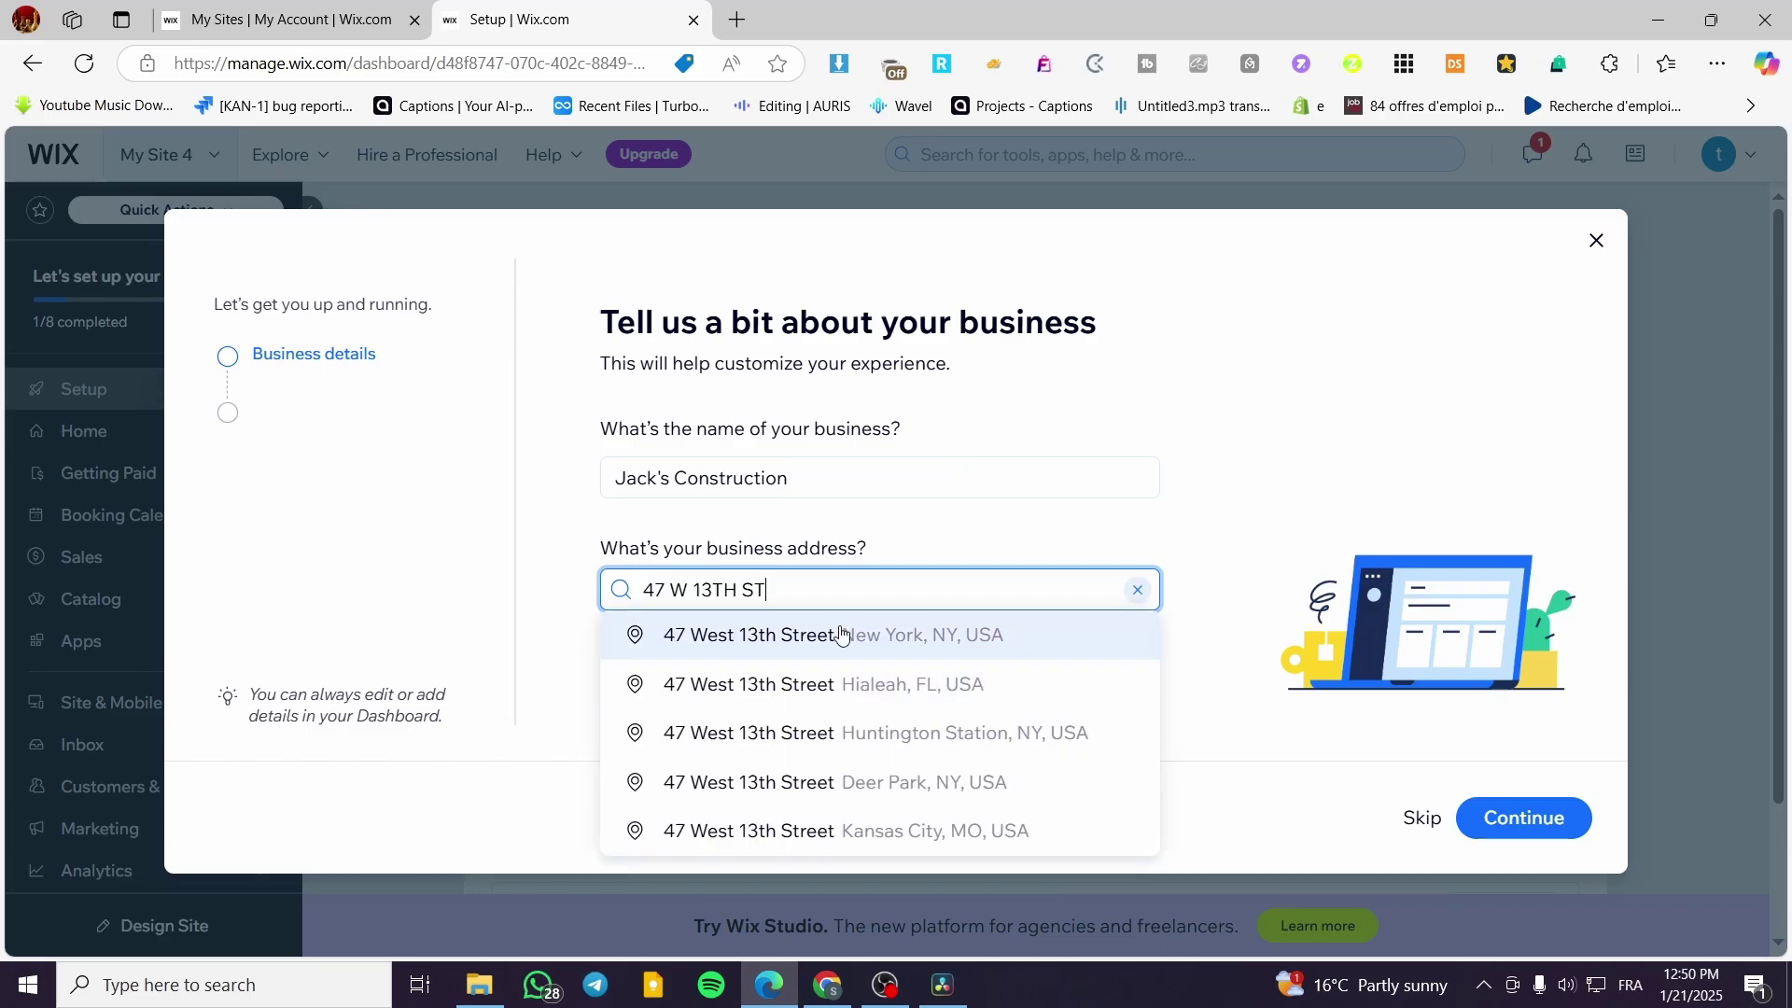
left_click(841, 635)
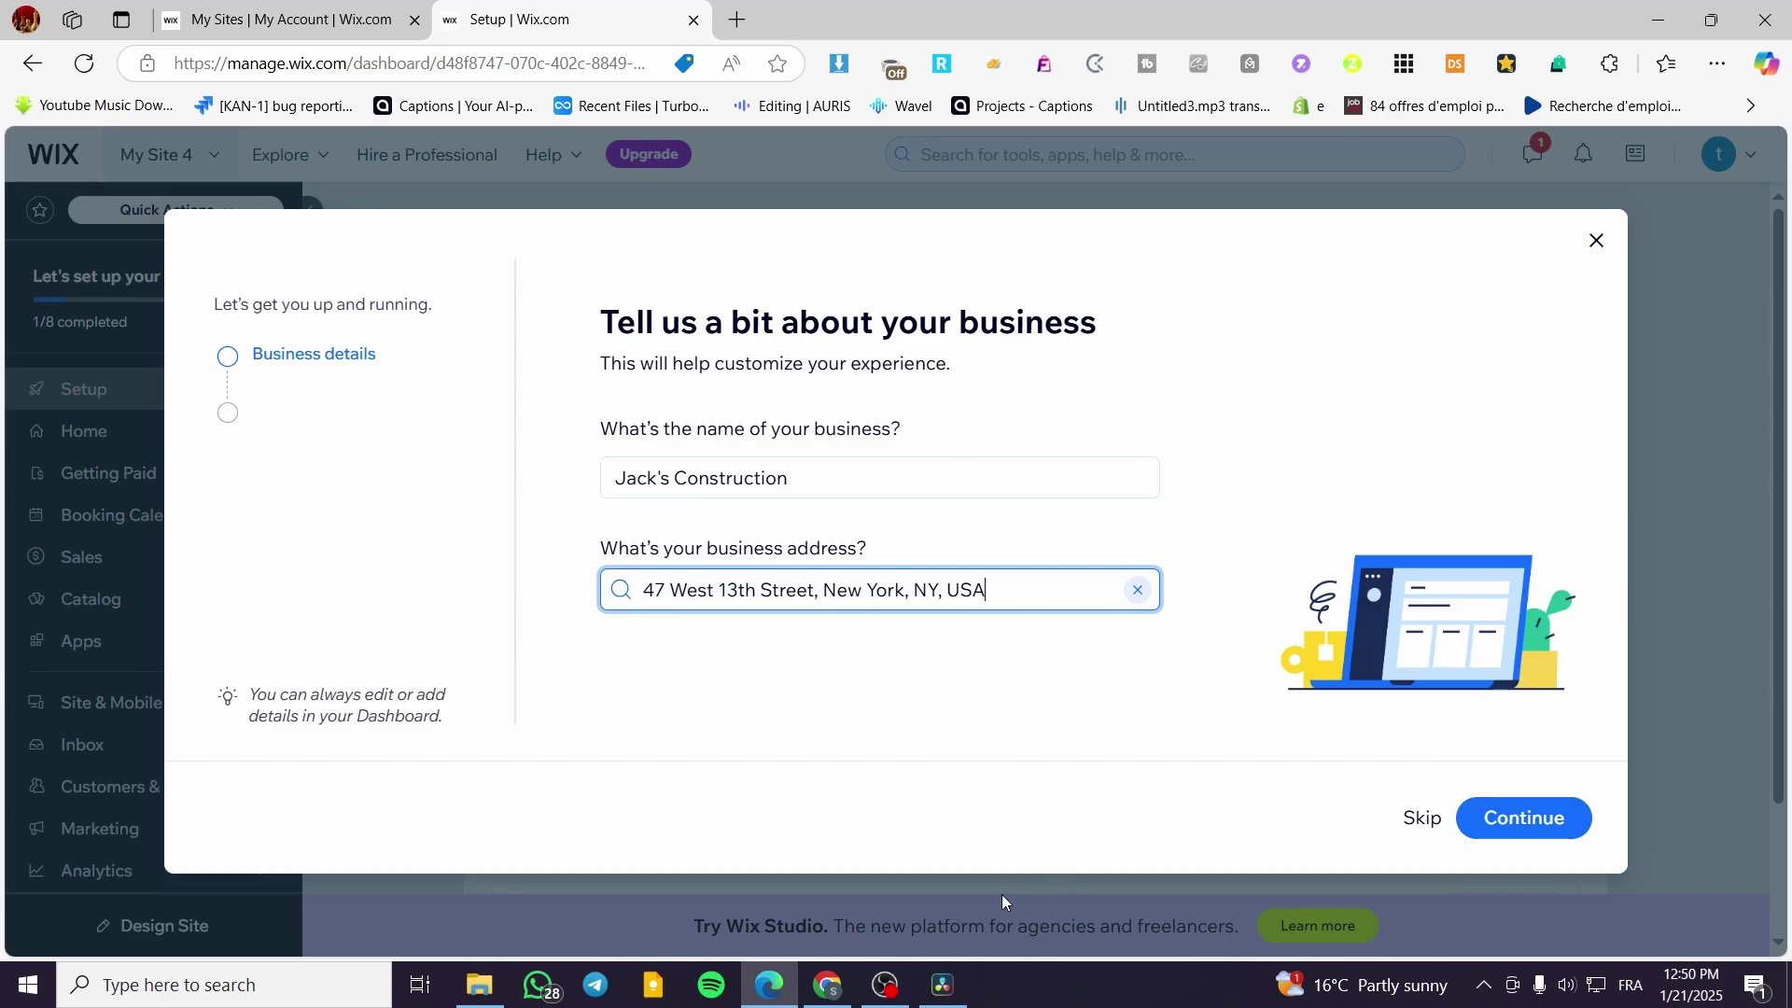
left_click(1568, 821)
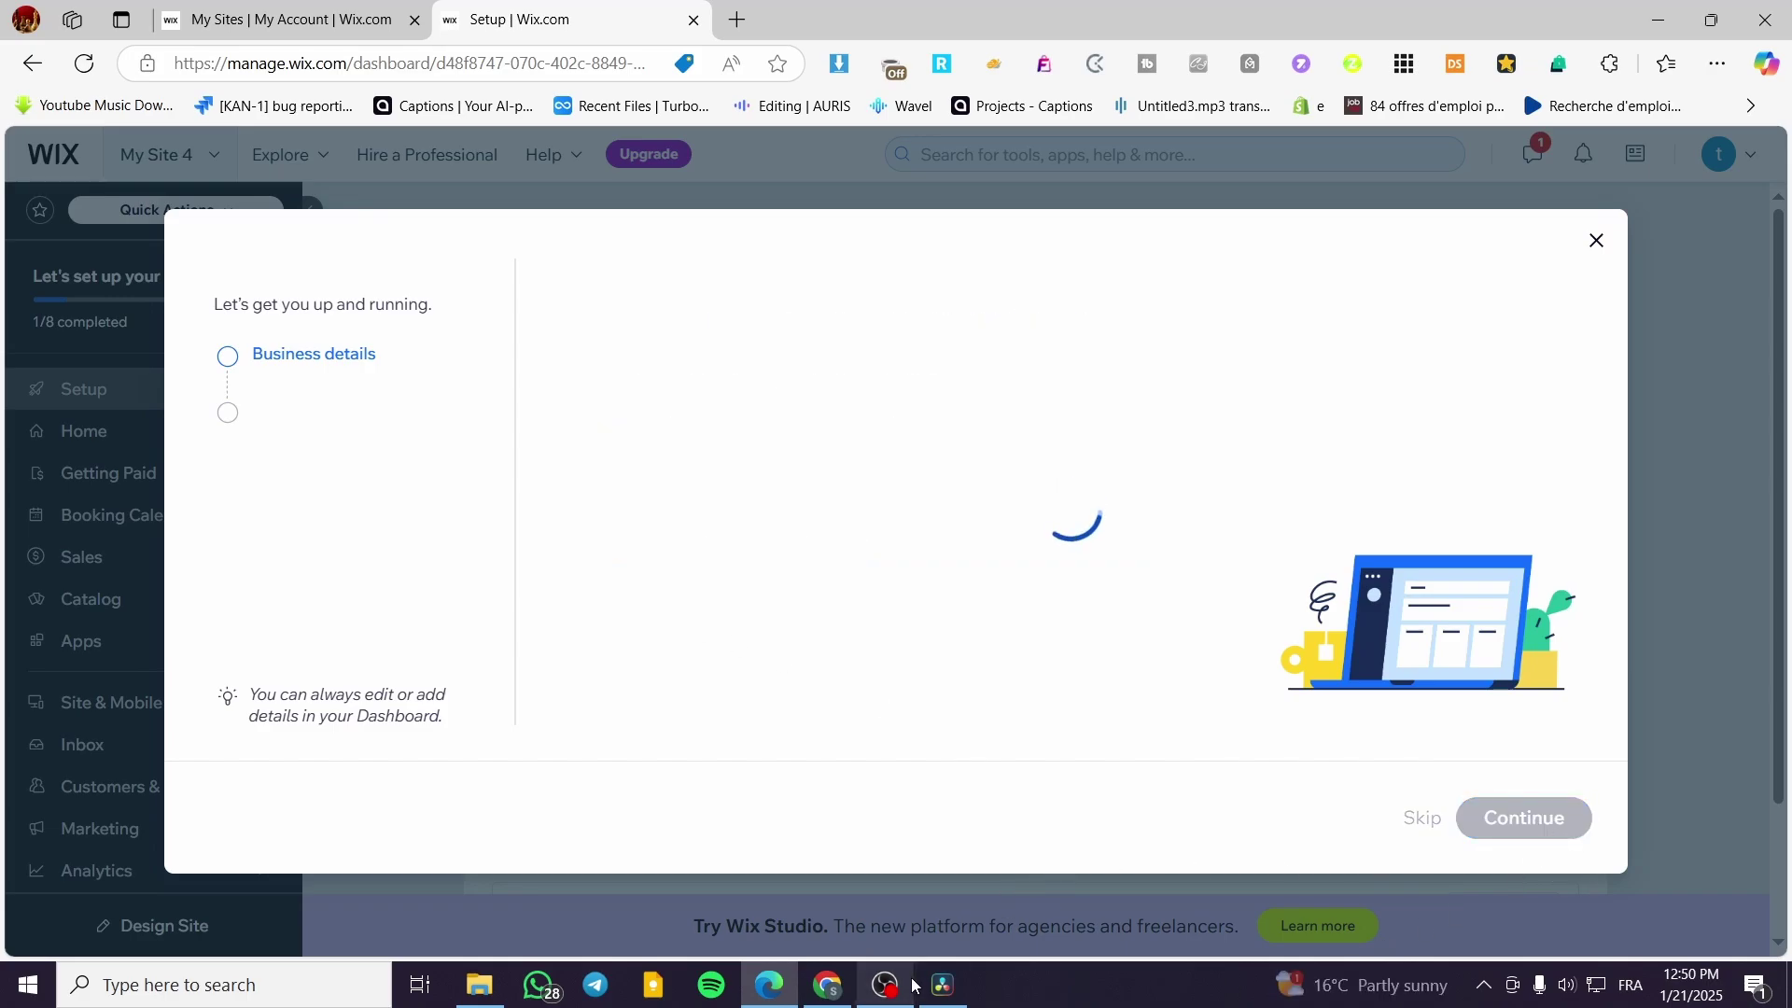
- Set the working hours' time zone to (GMT+01:00) Amsterdam and add Saturday to the working days
mouse_move(913, 981)
left_click(933, 612)
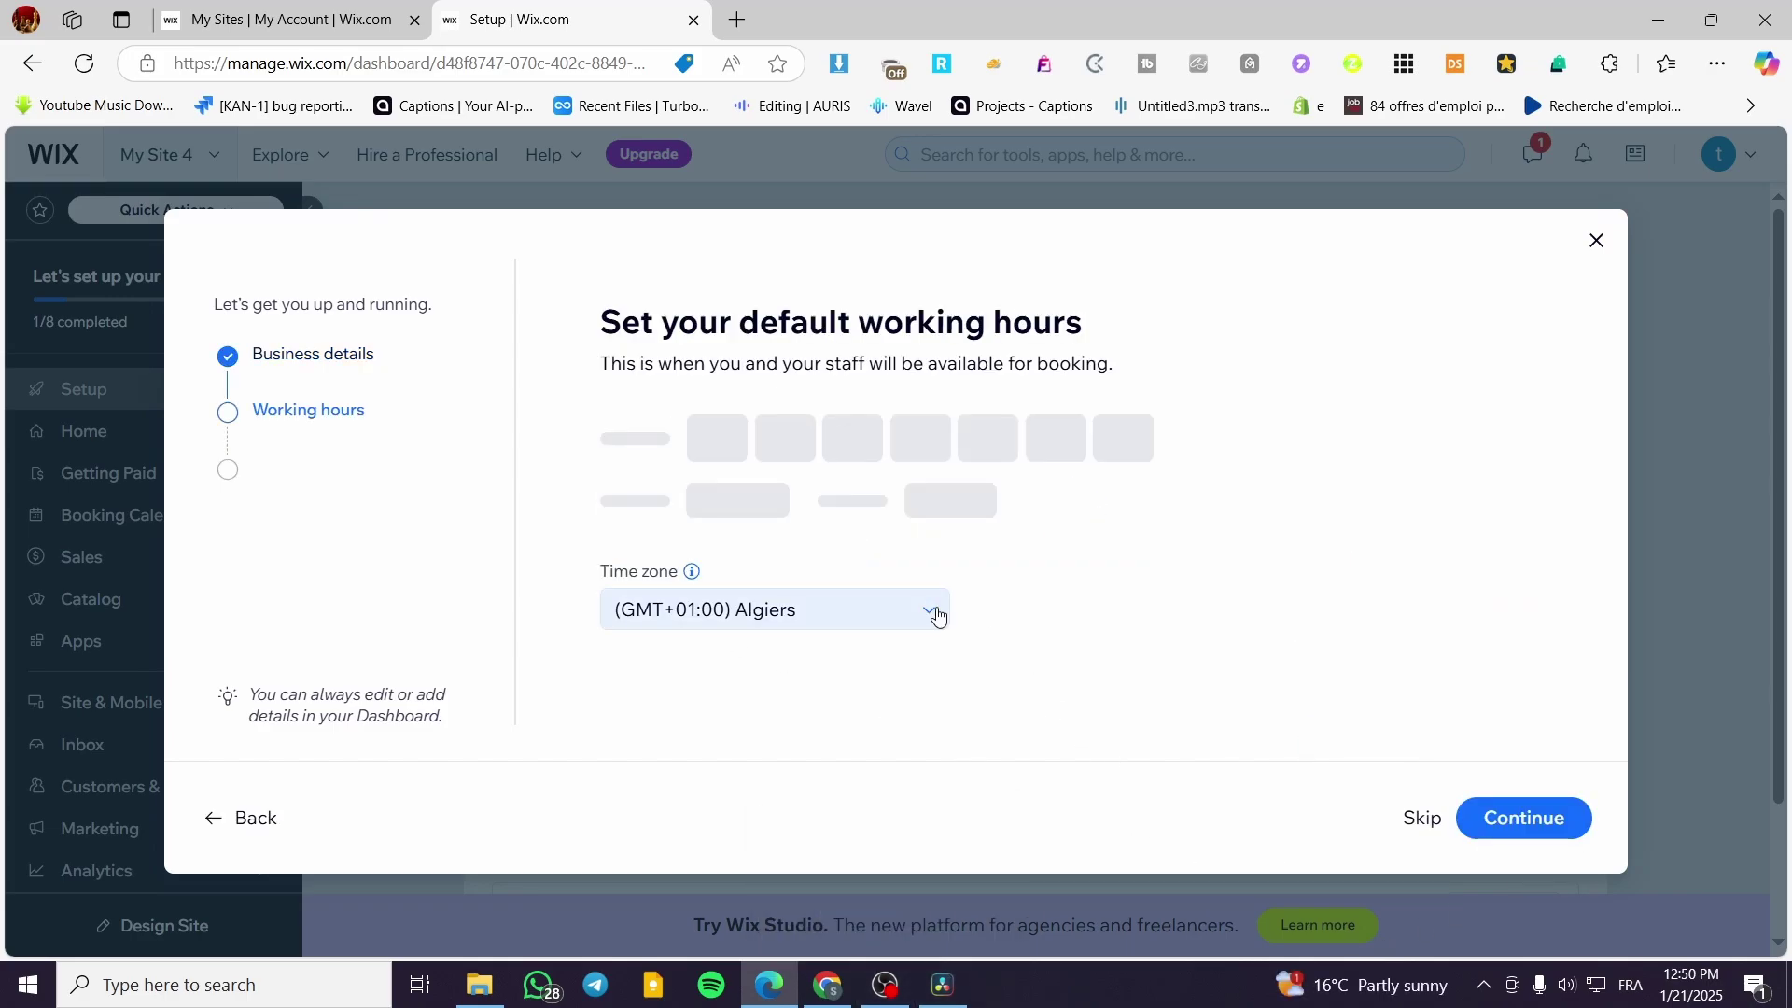
scroll(864, 670, "down", 1)
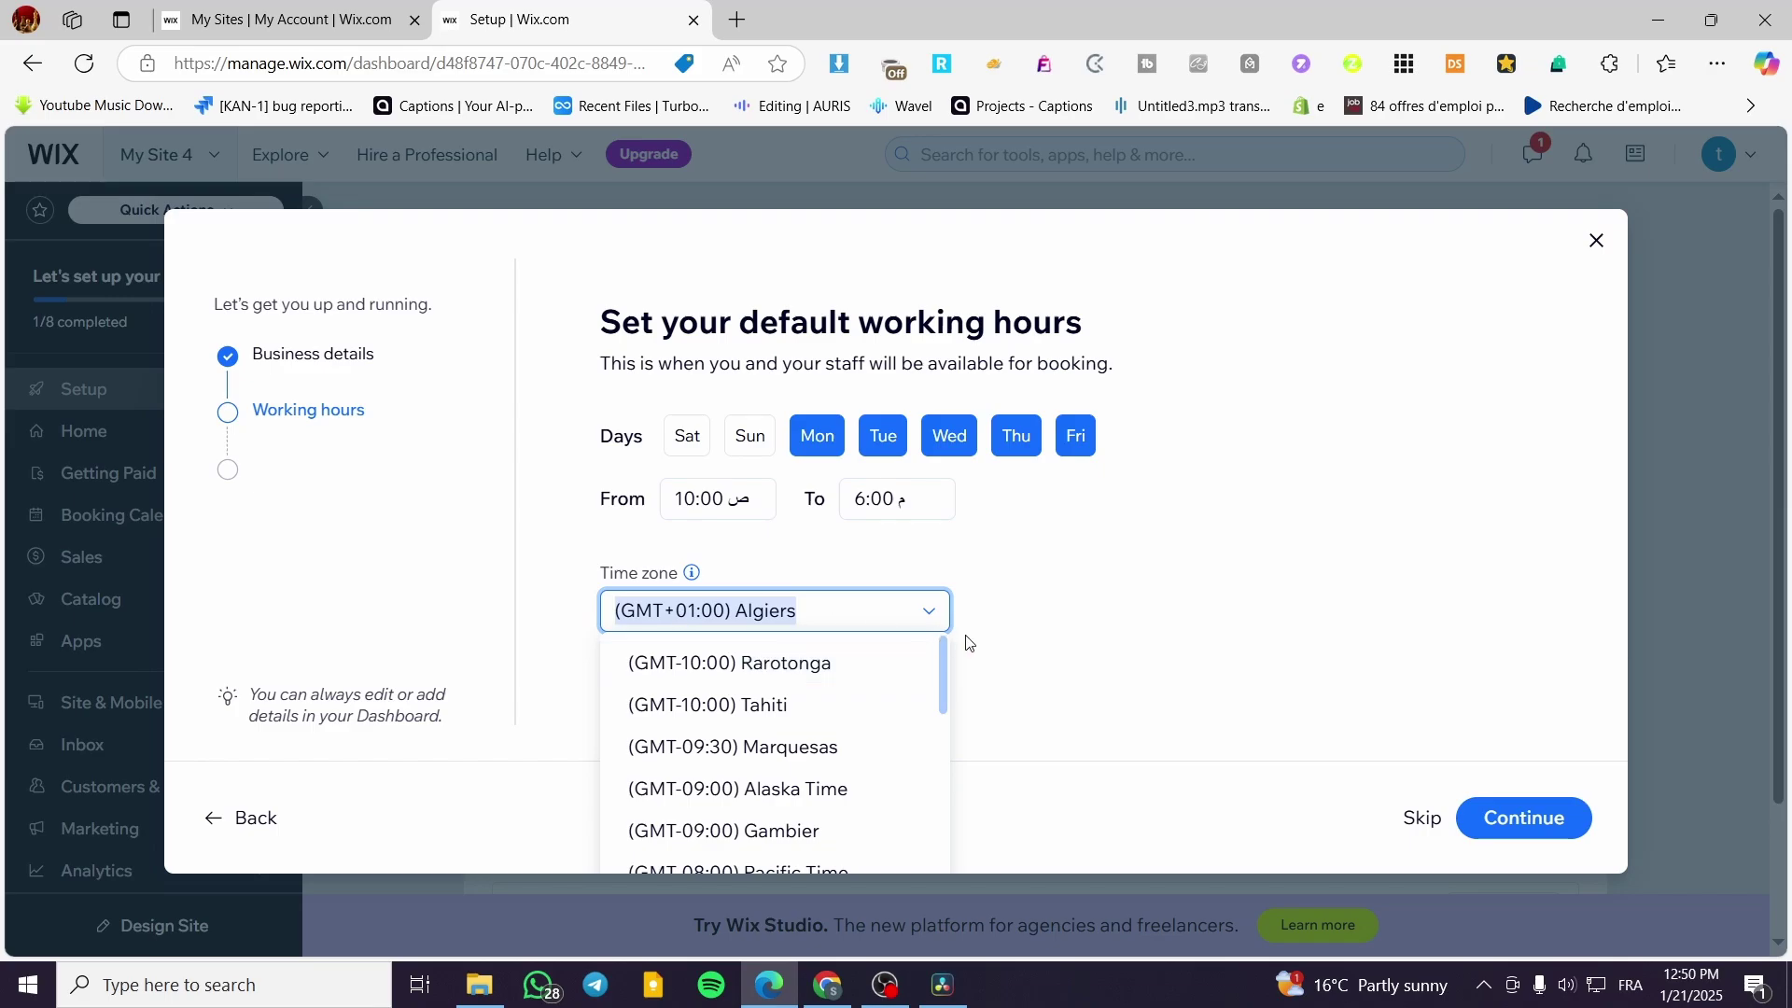
left_click_drag(939, 661, 942, 758)
scroll(935, 729, "down", 3)
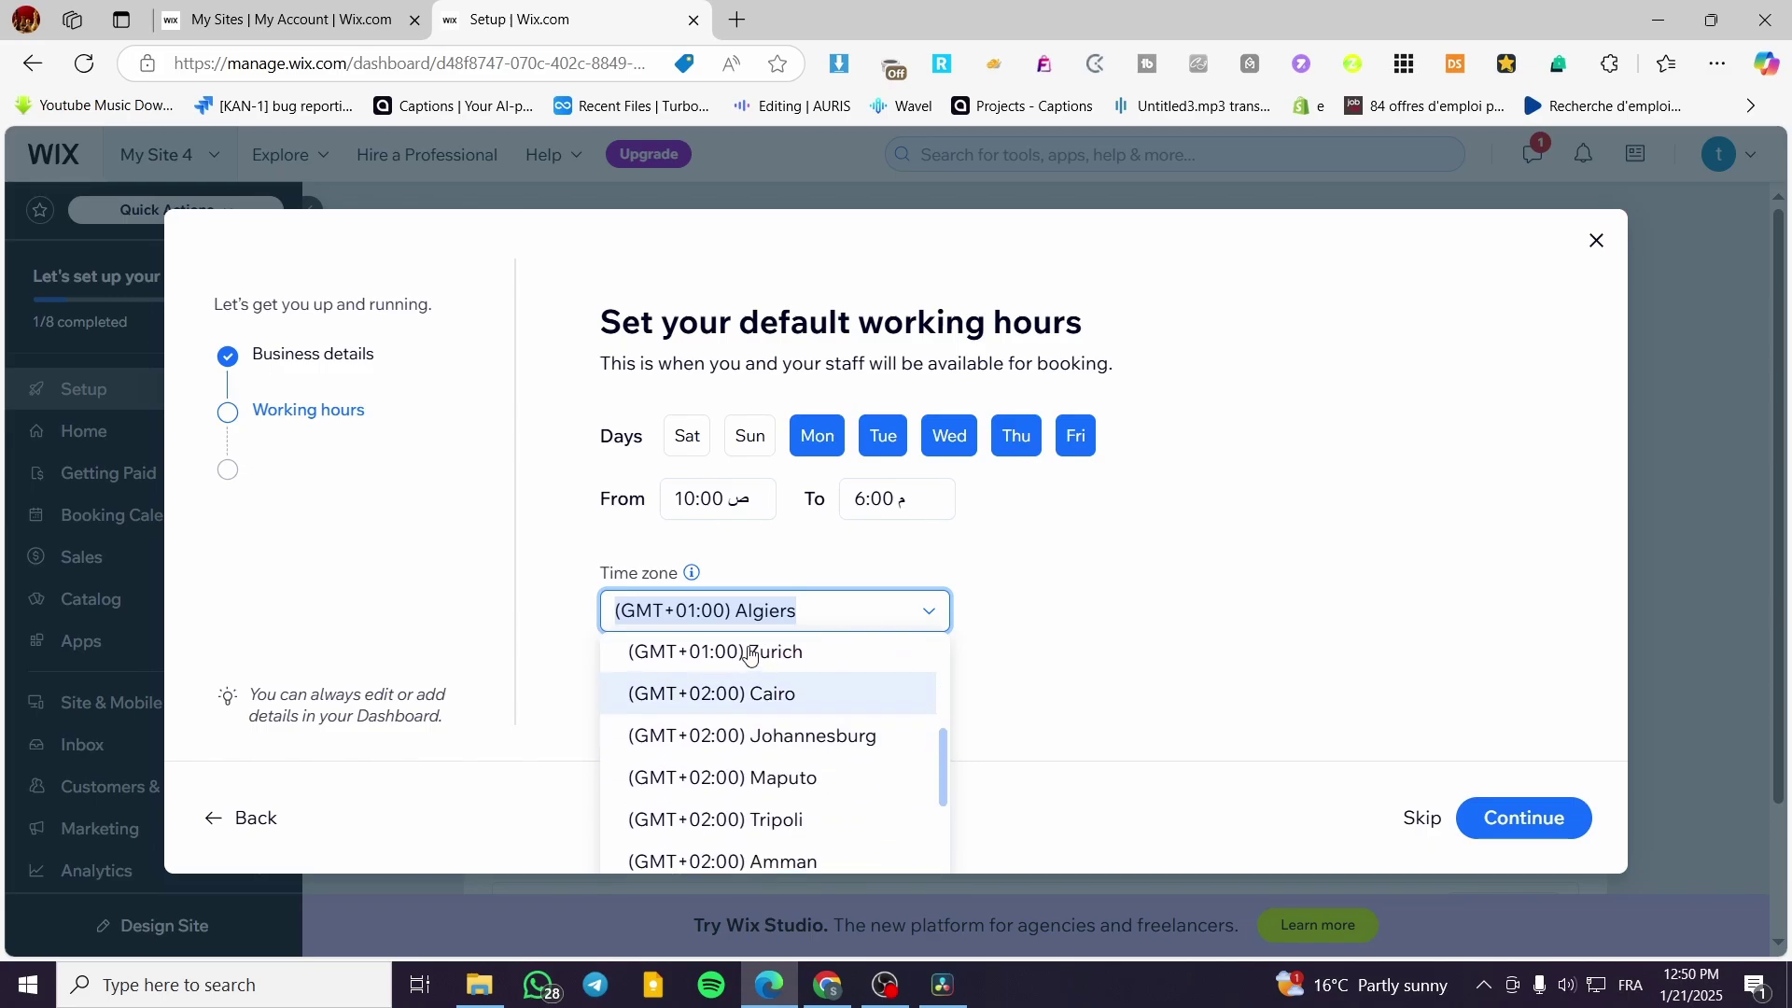
left_click_drag(943, 749, 944, 774)
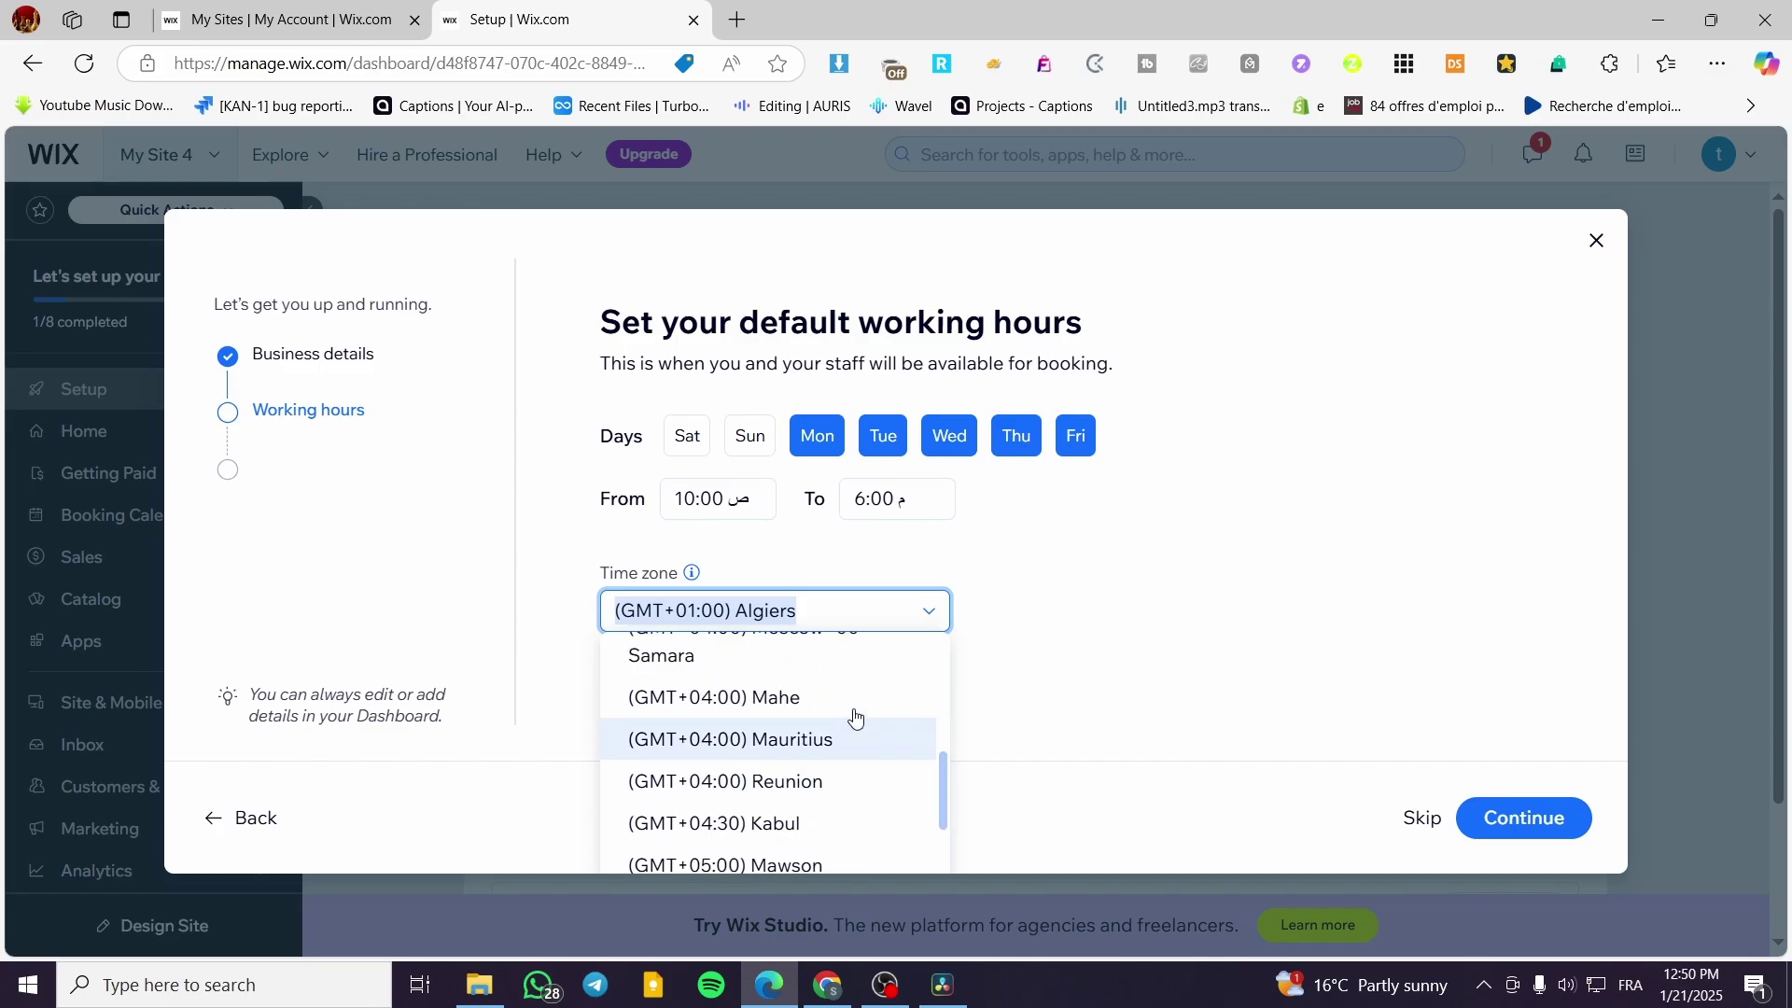
scroll(871, 724, "up", 8)
scroll(928, 771, "up", 8)
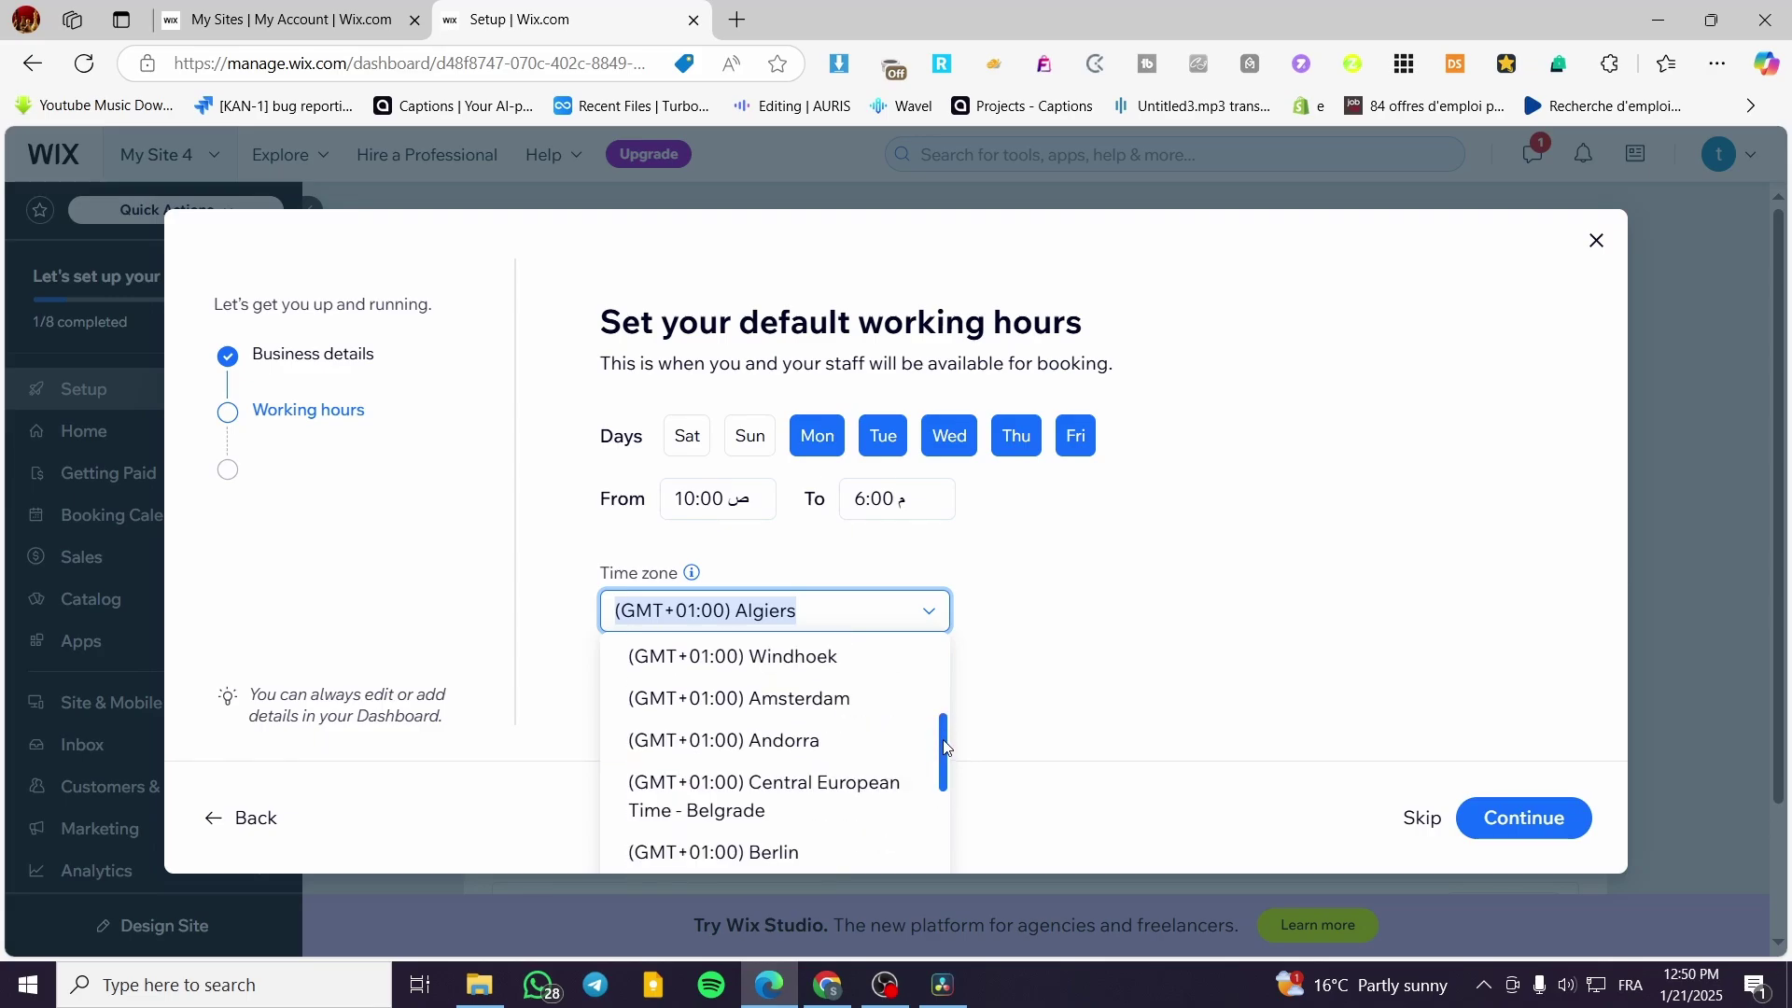
left_click(866, 698)
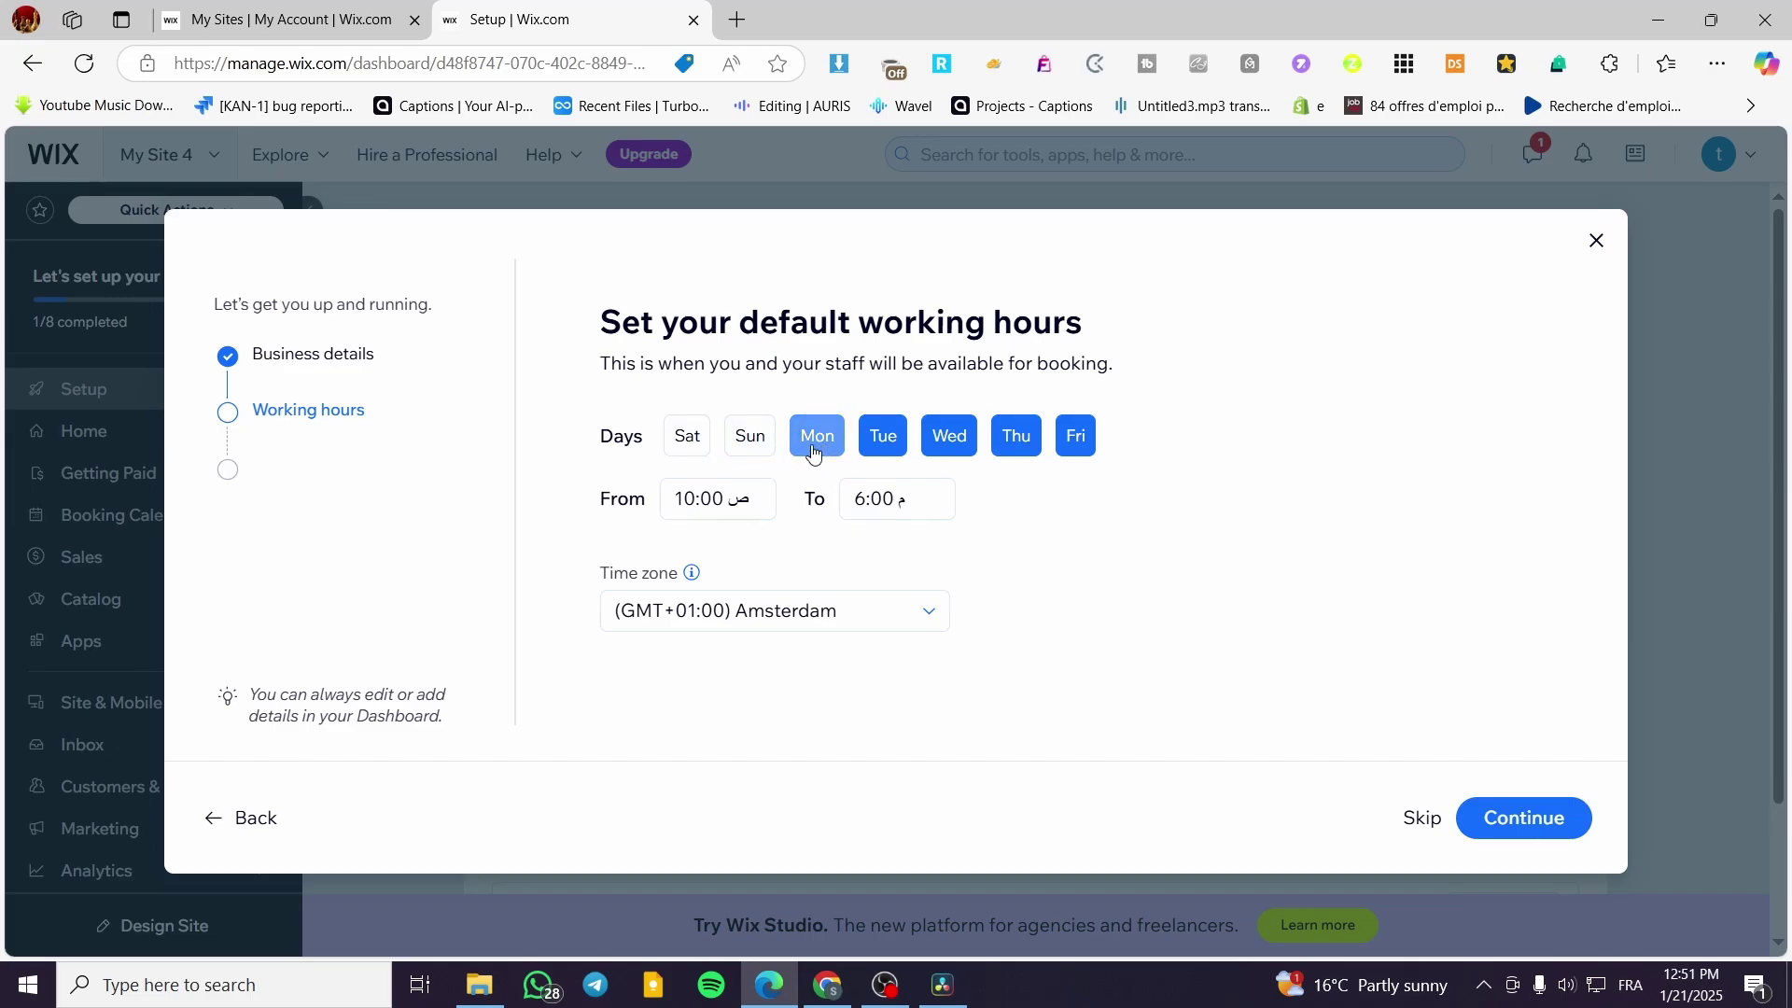
left_click(691, 438)
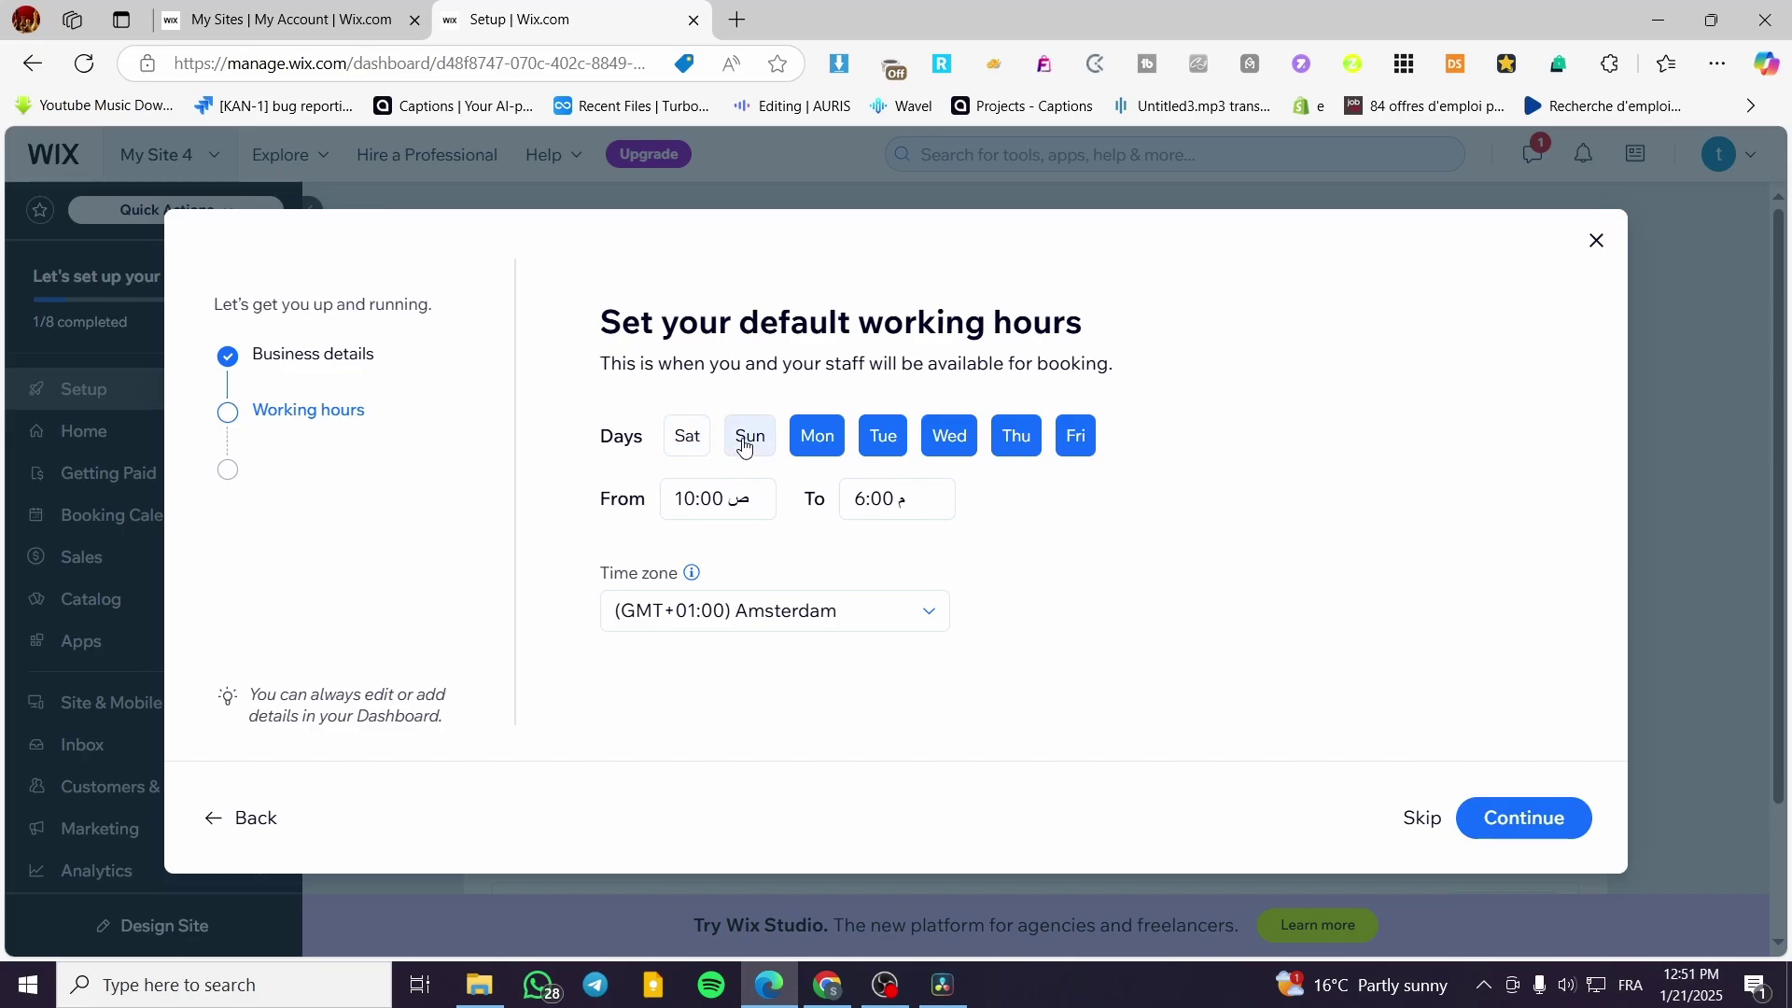
left_click(690, 440)
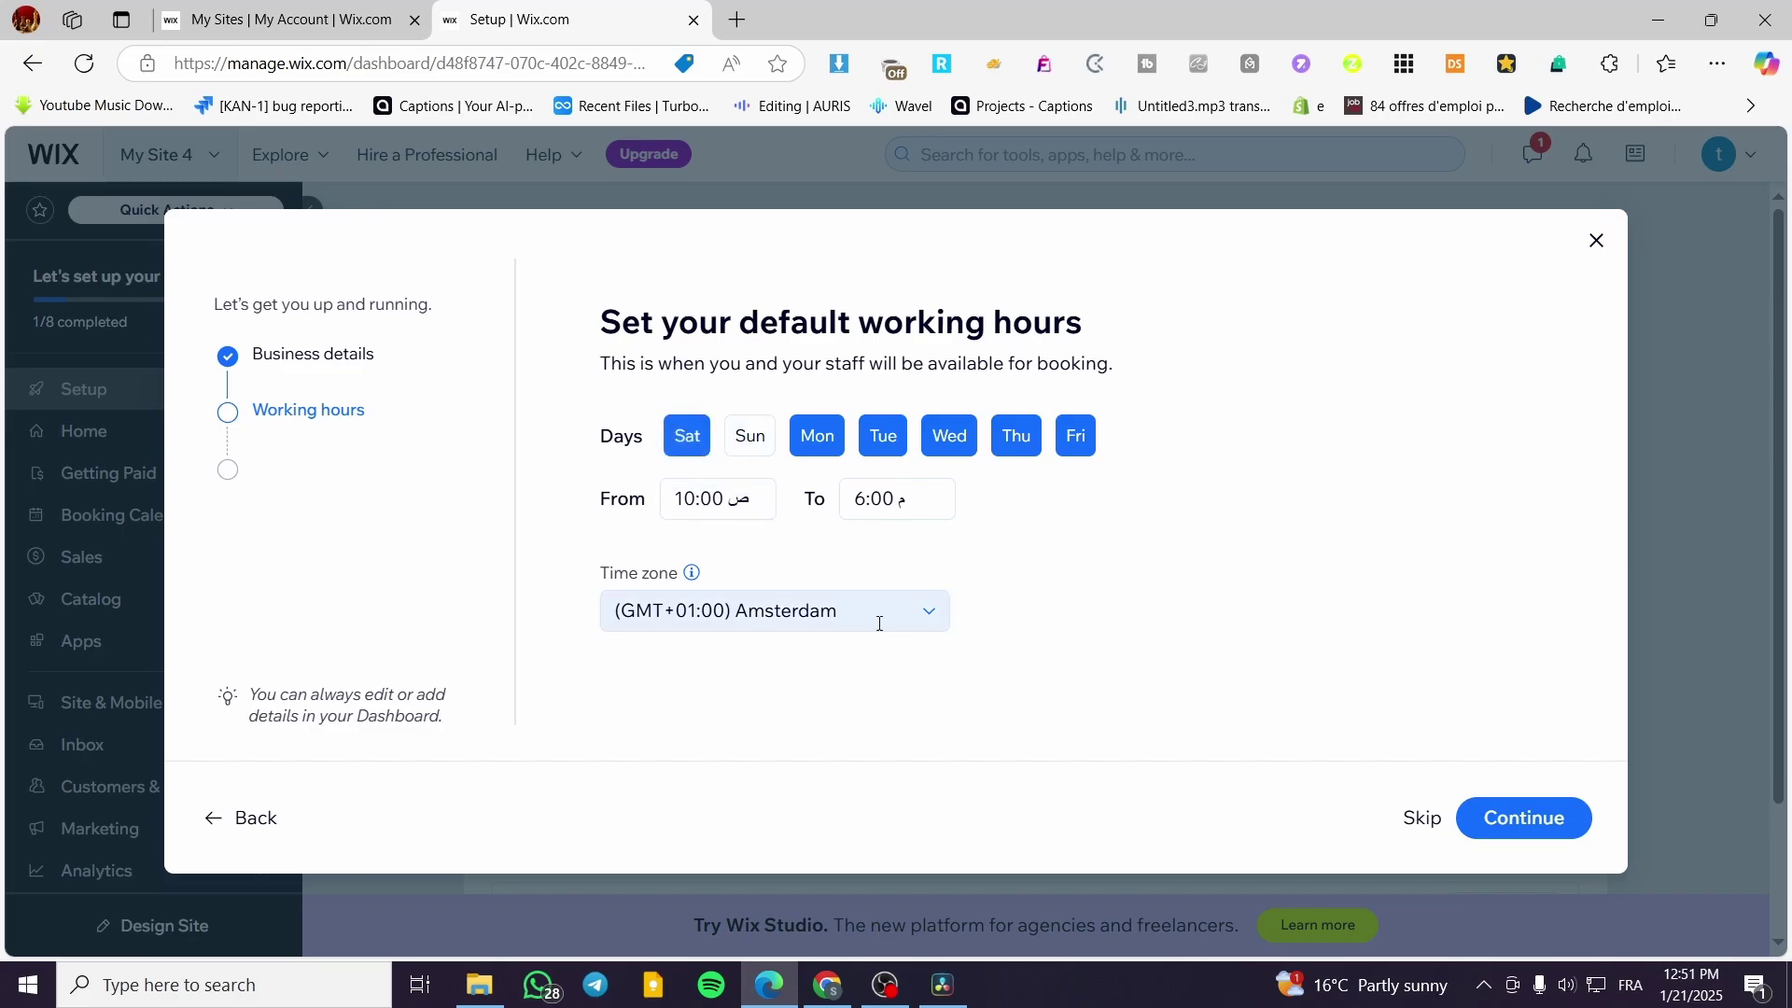
- Set the start of the working hours to 9:00 ص (AM) and continue to the services selection
left_click(700, 504)
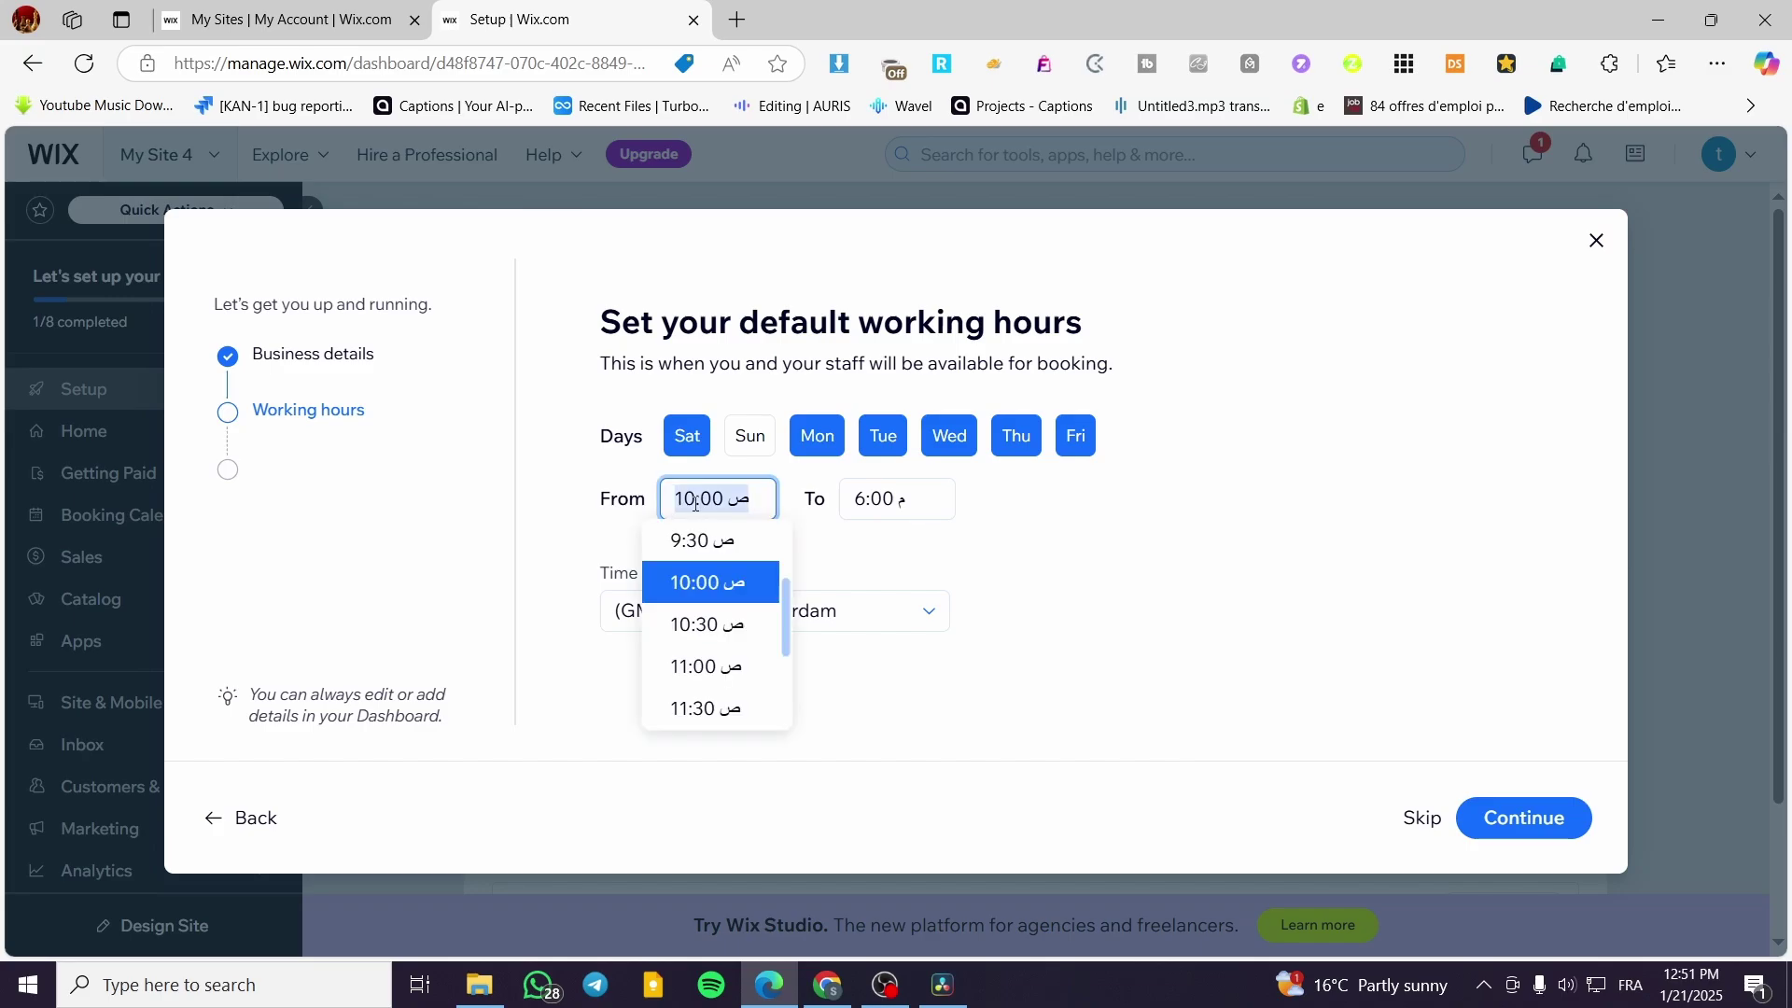
type("9")
key("Return")
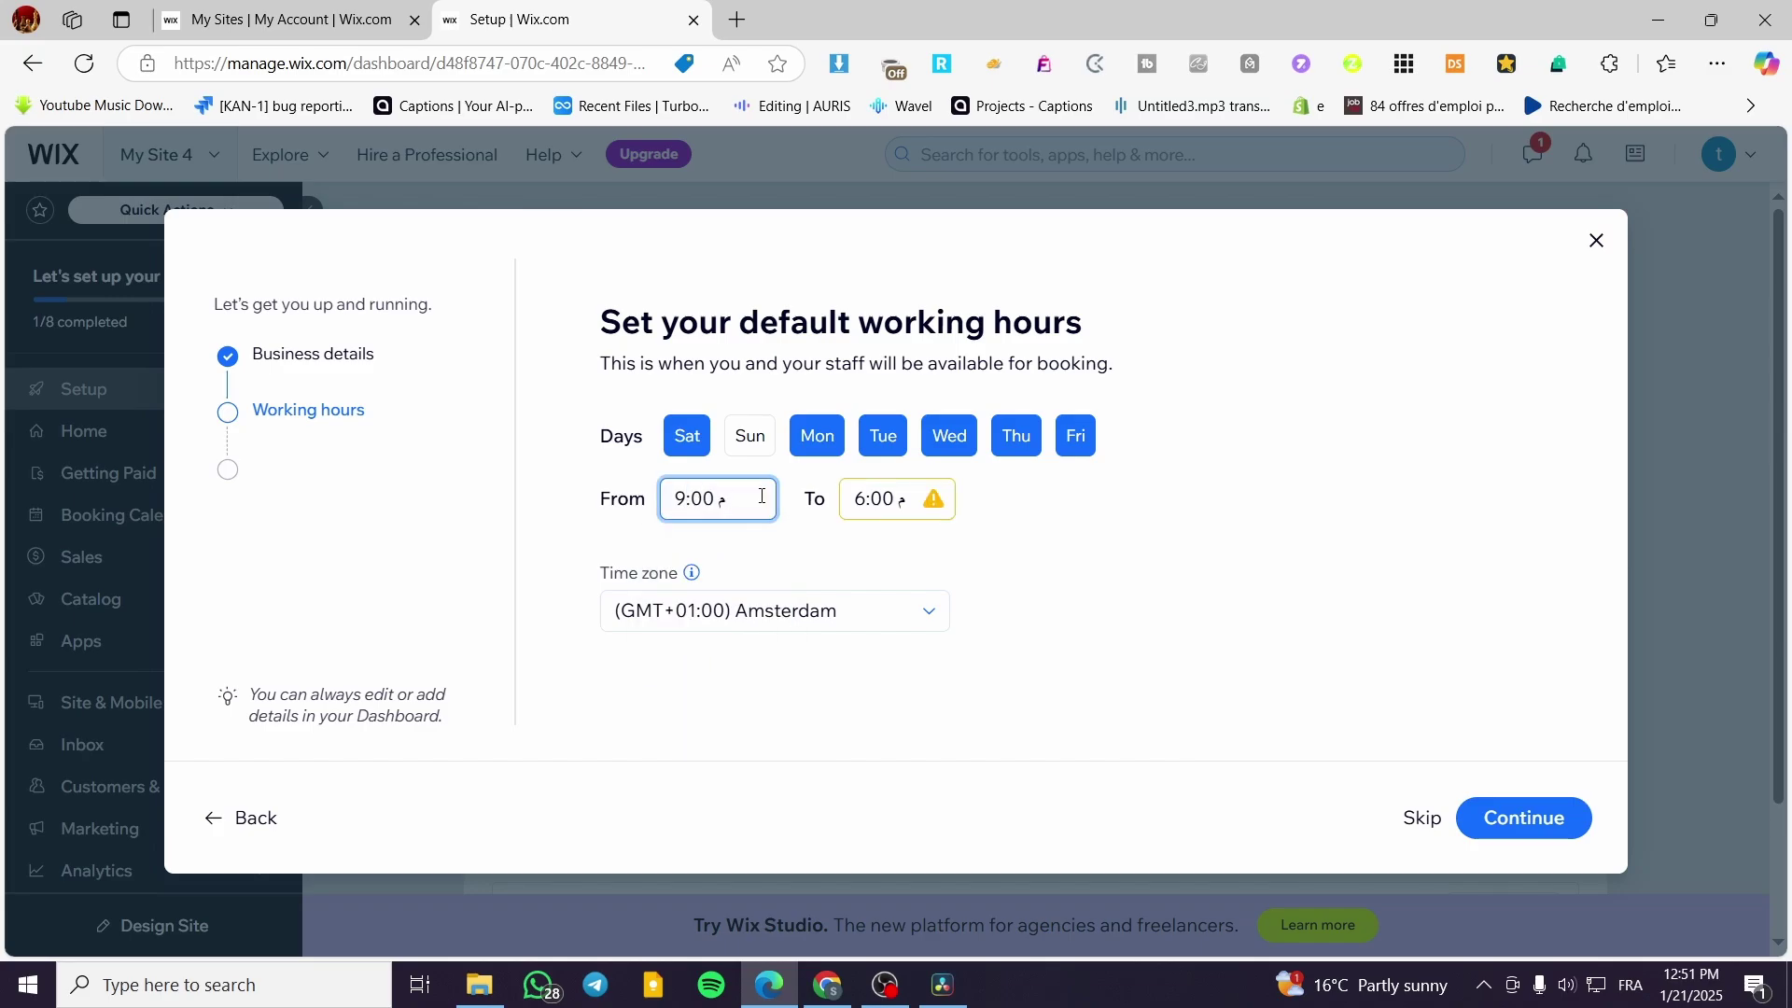
left_click(849, 503)
scroll(951, 599, "up", 5)
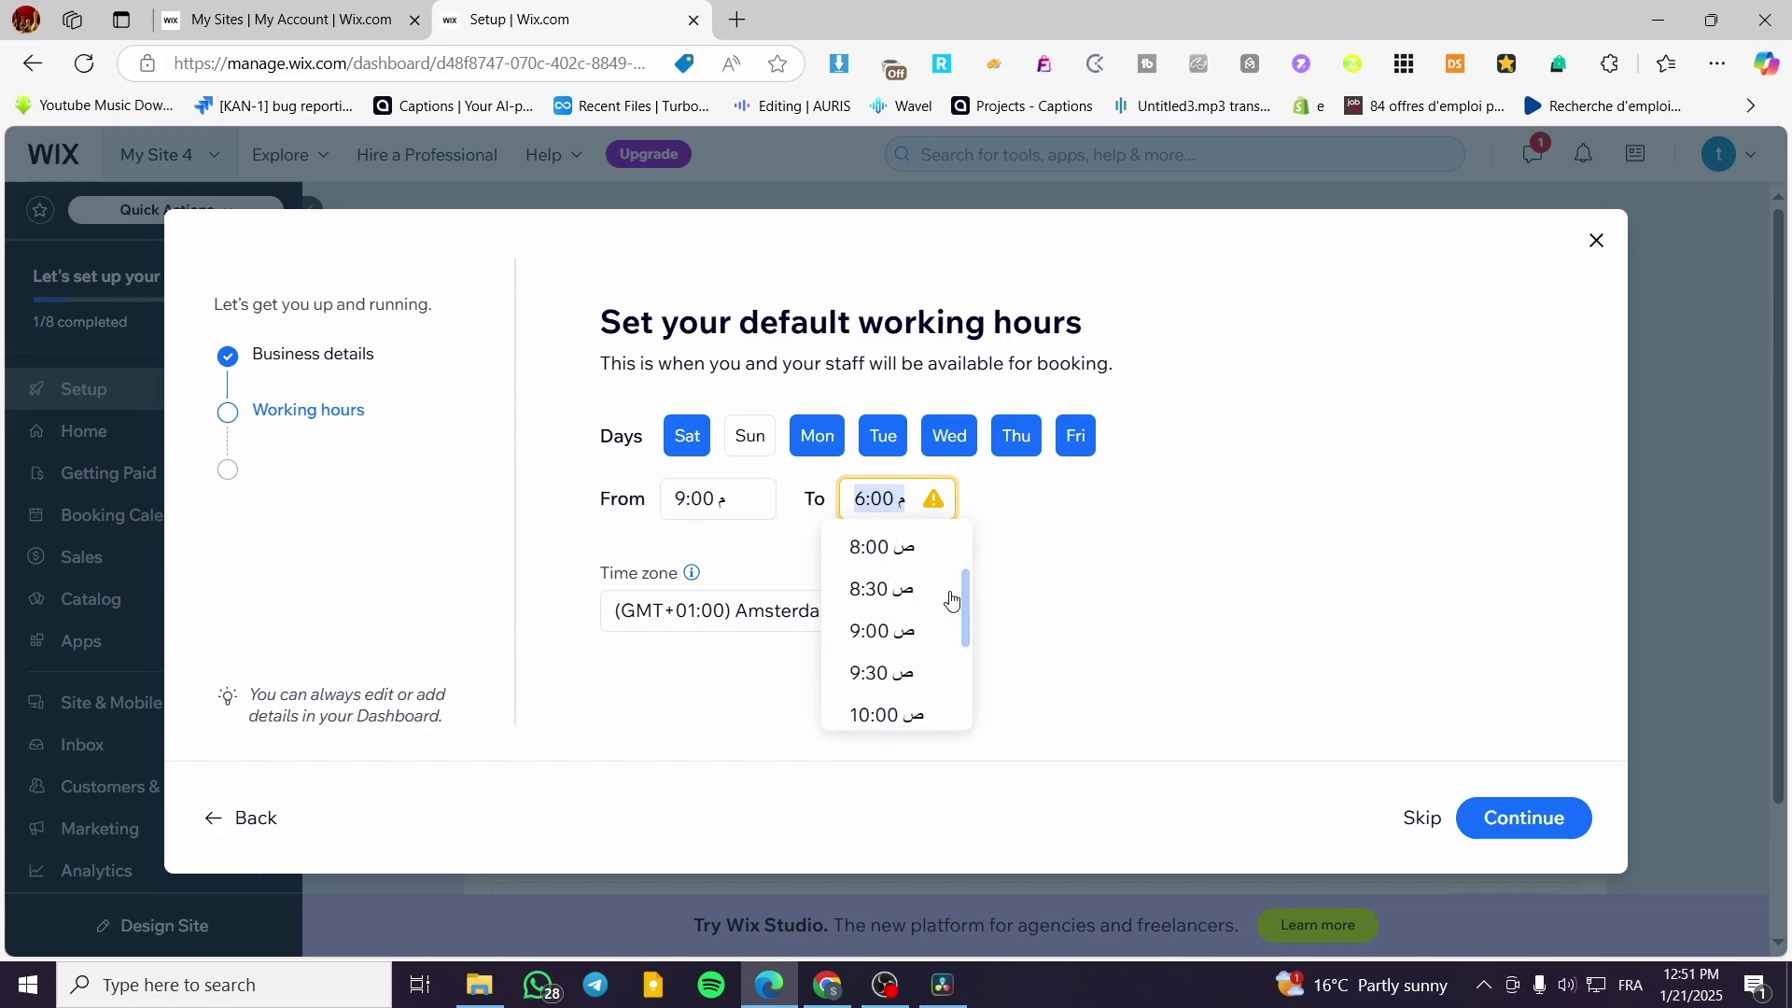
left_click(723, 499)
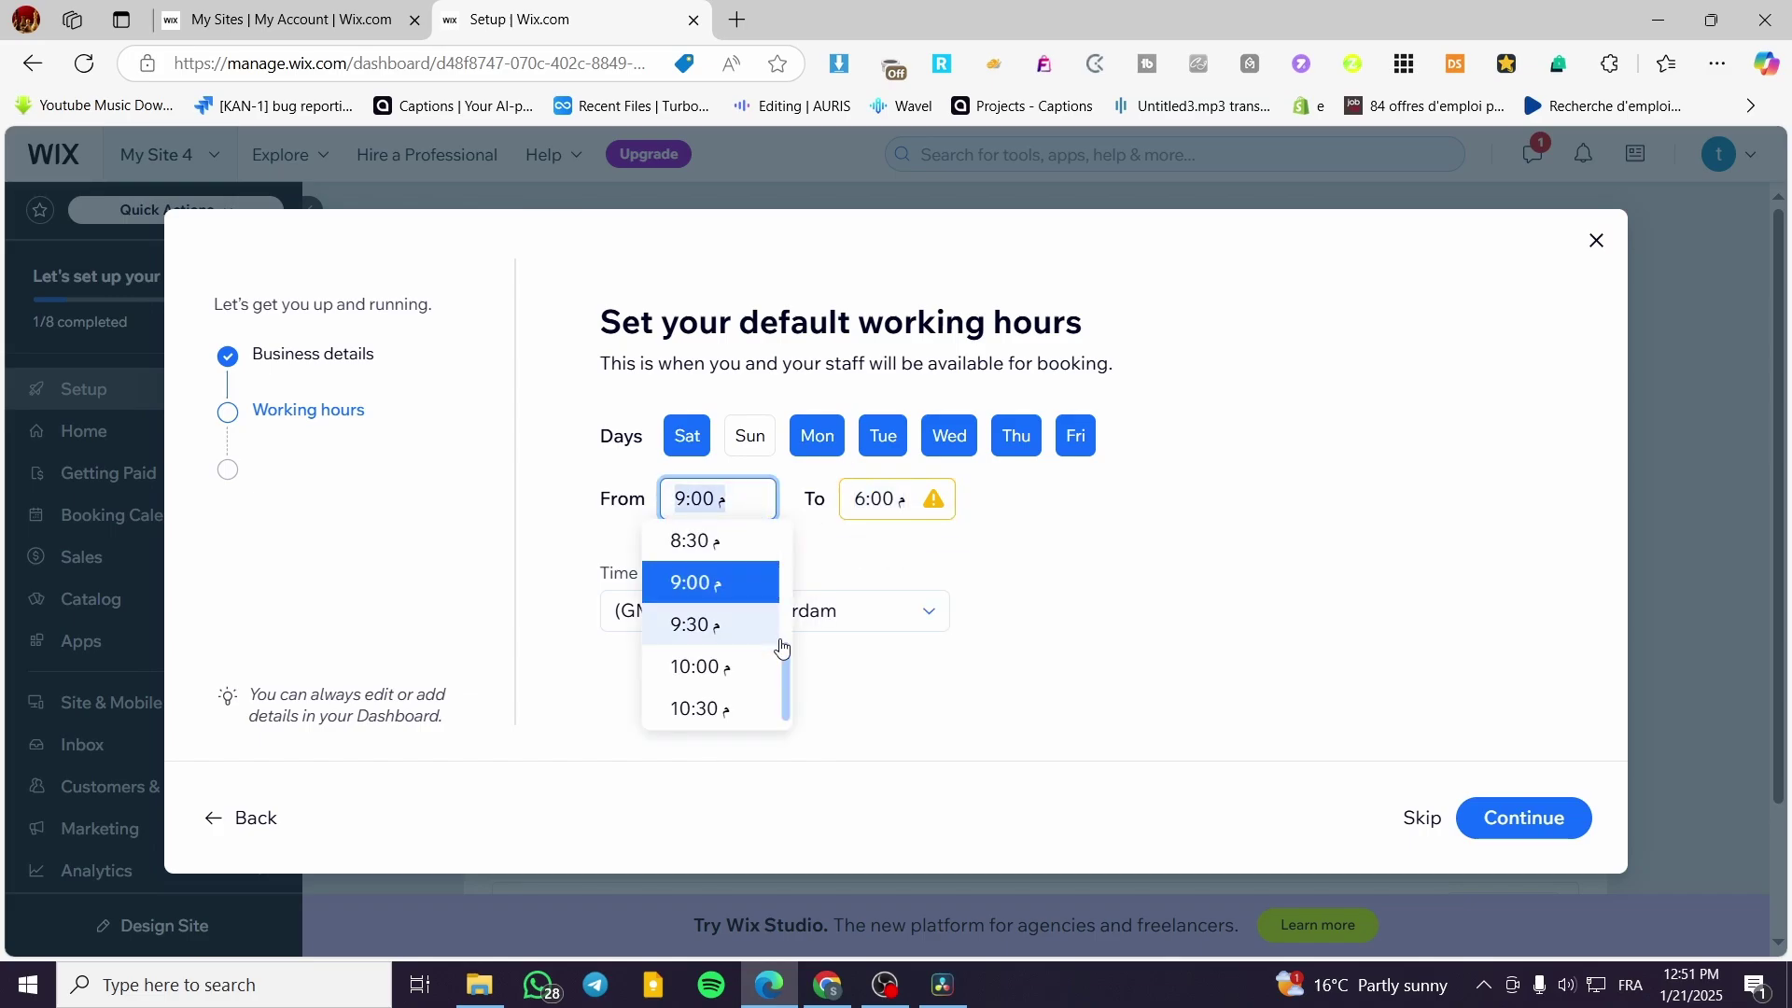
scroll(783, 648, "up", 5)
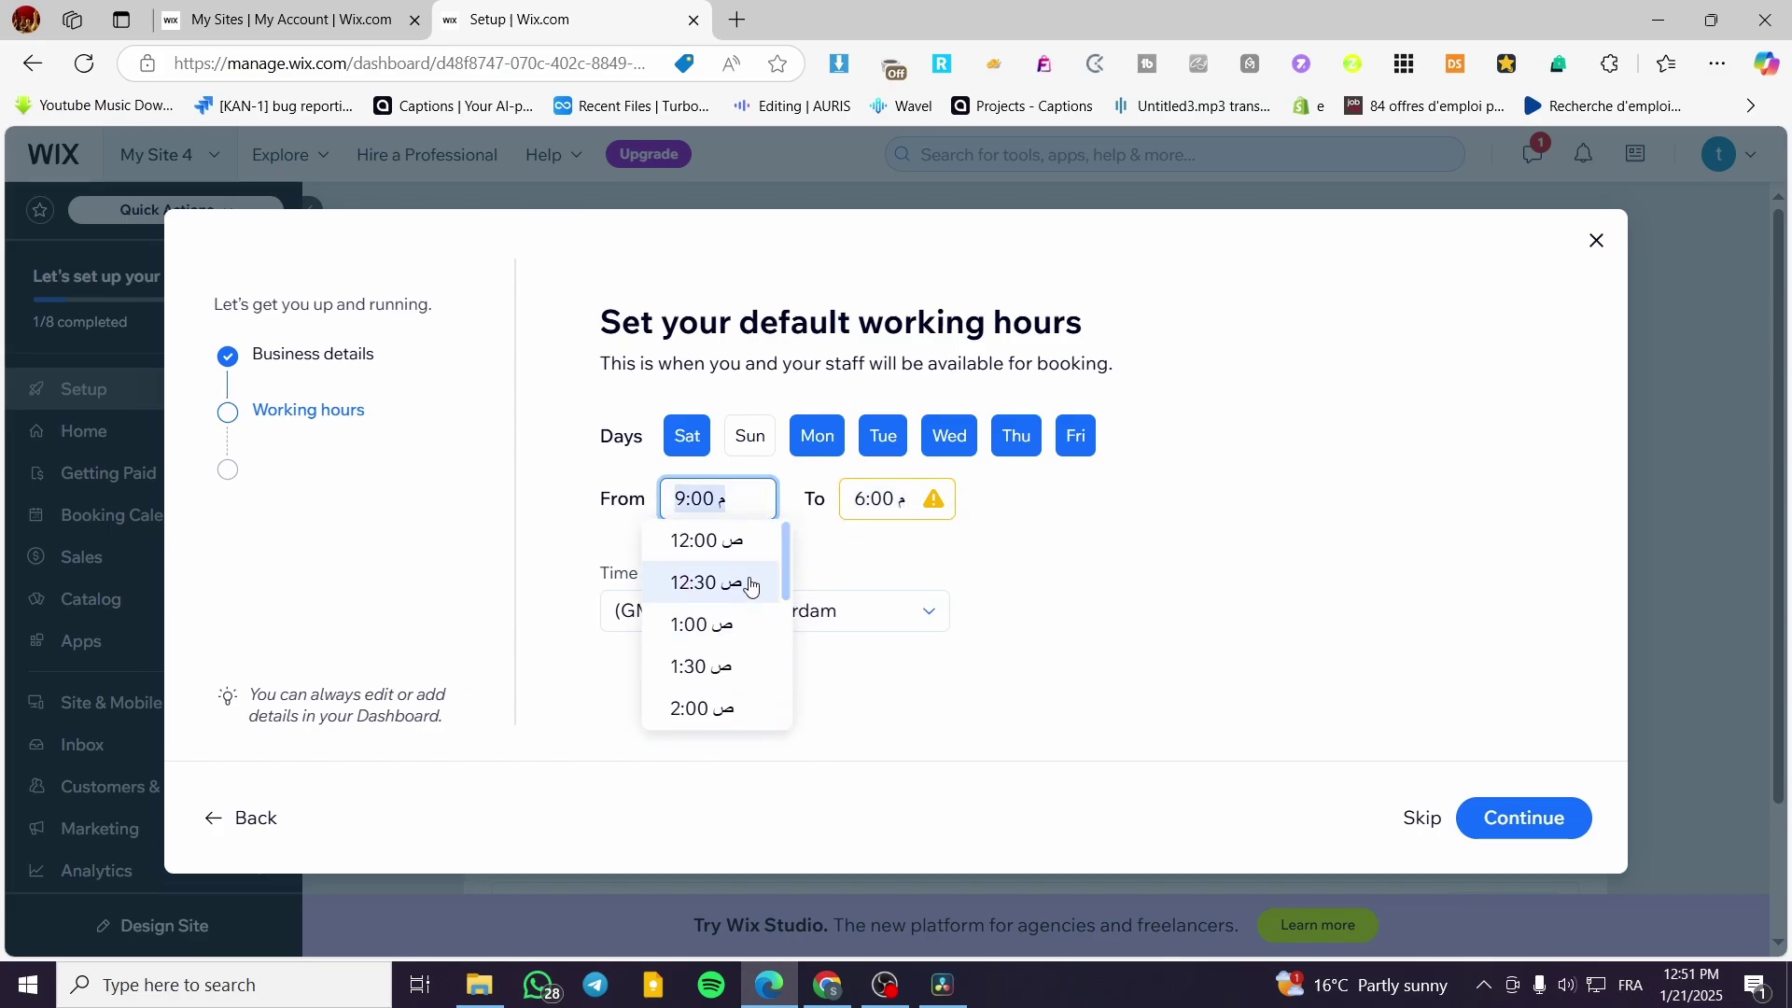
scroll(754, 592, "down", 5)
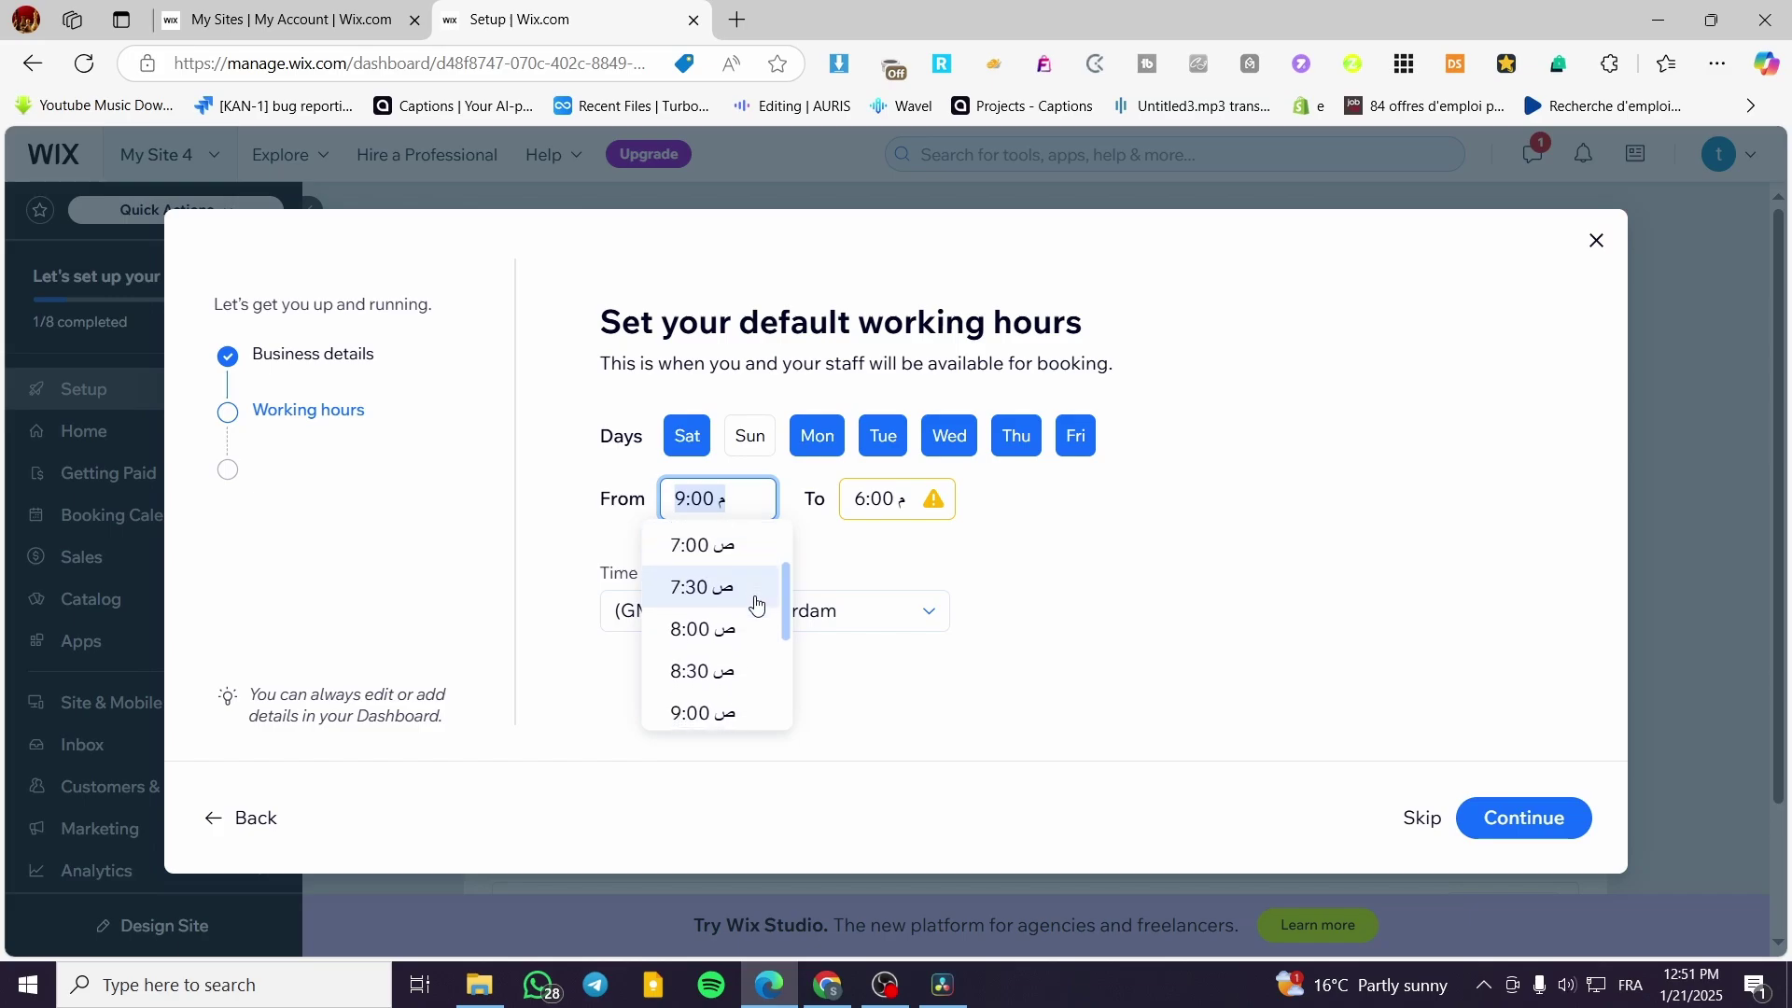
scroll(747, 587, "down", 3)
scroll(741, 564, "up", 1)
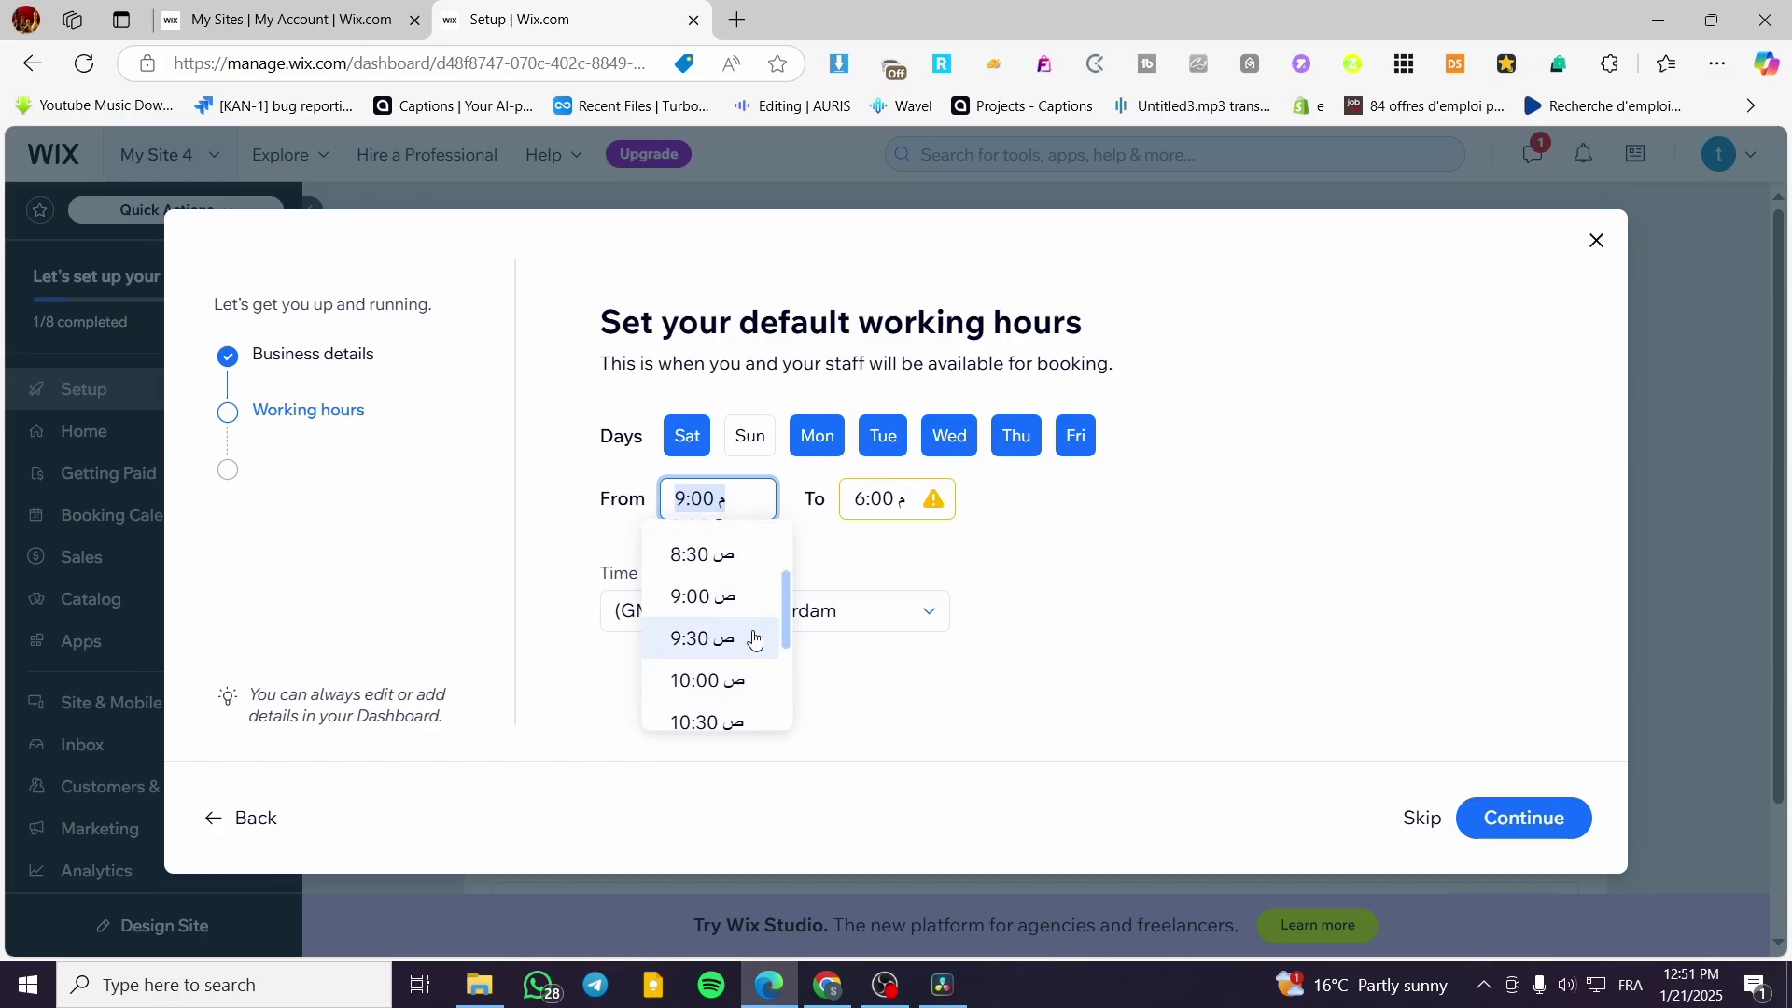
left_click(742, 596)
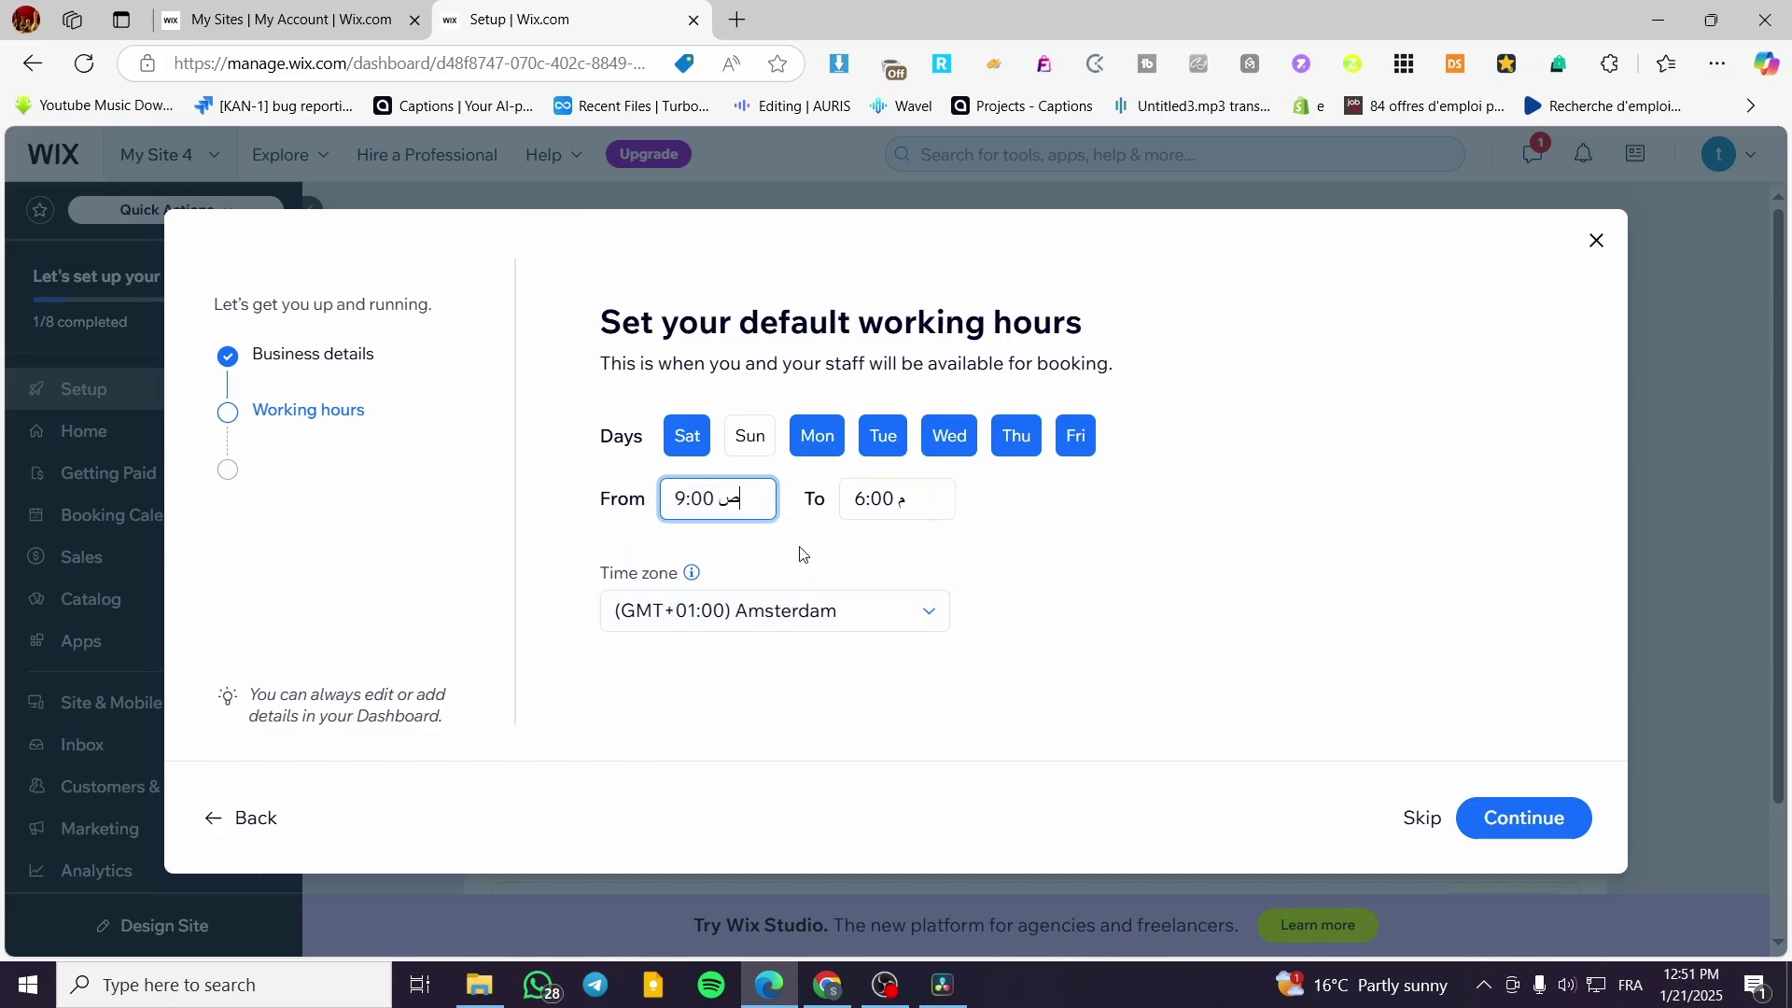
left_click(1557, 838)
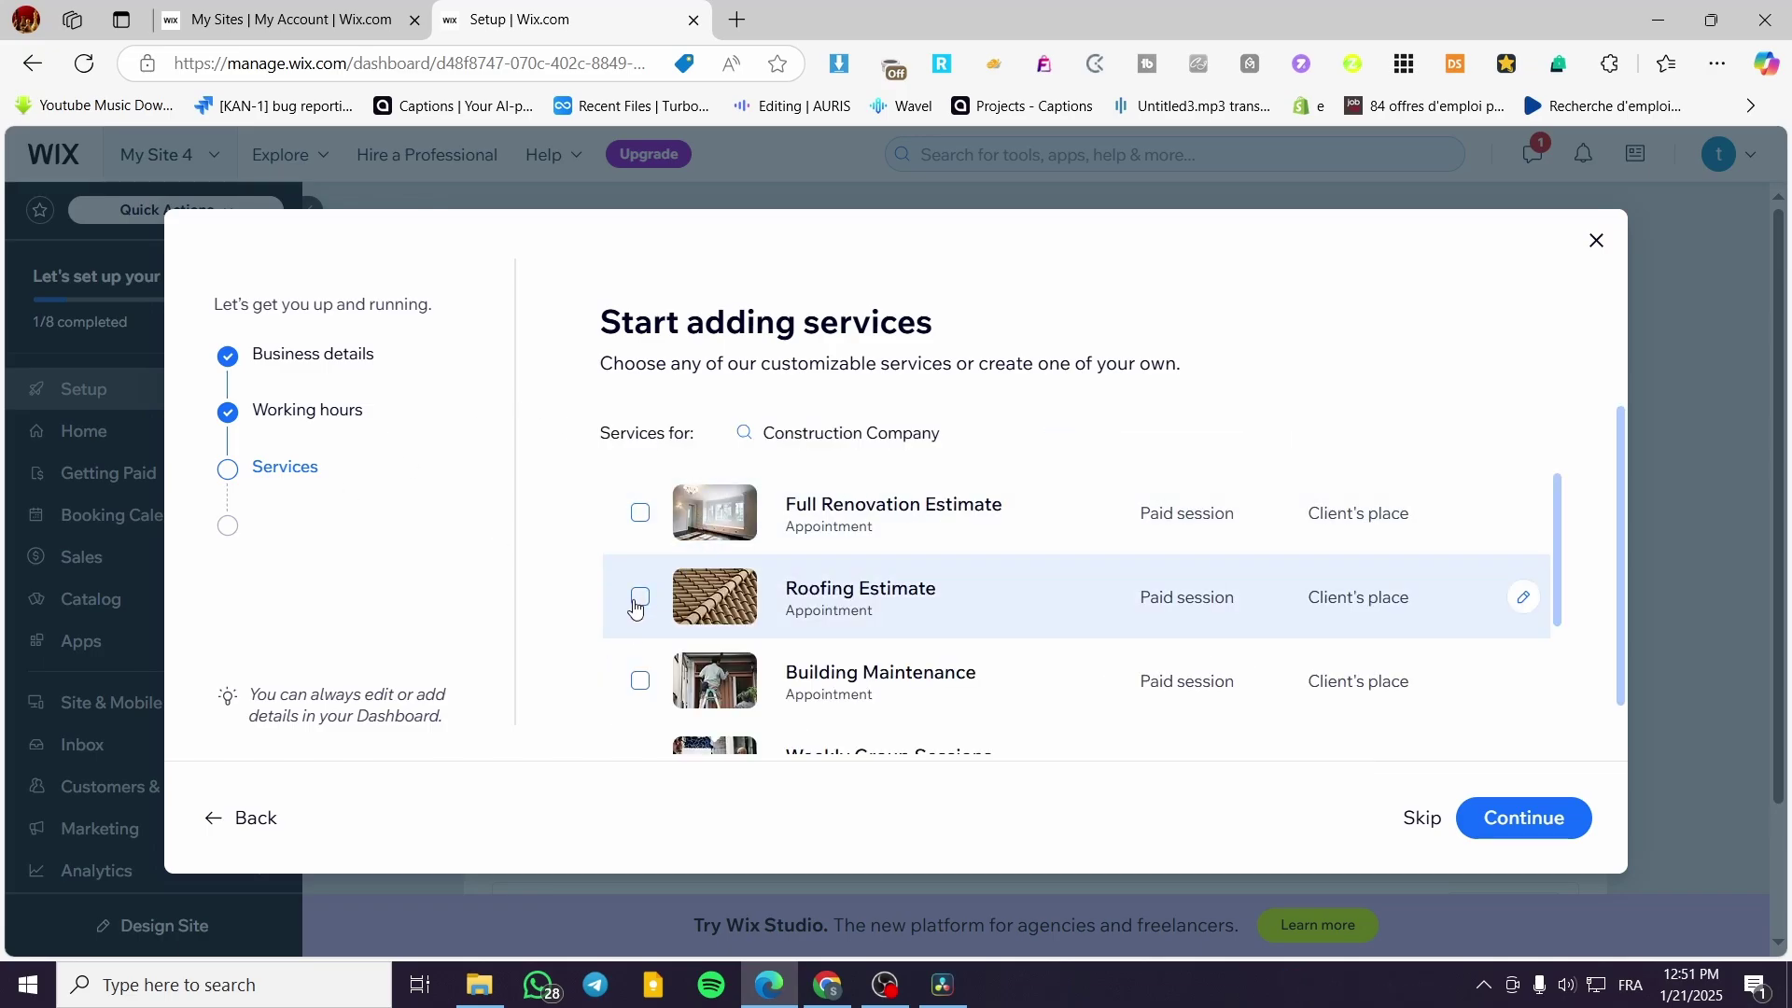
- Select the Roofing Estimate and Building Maintenance services for the construction company
left_click(636, 602)
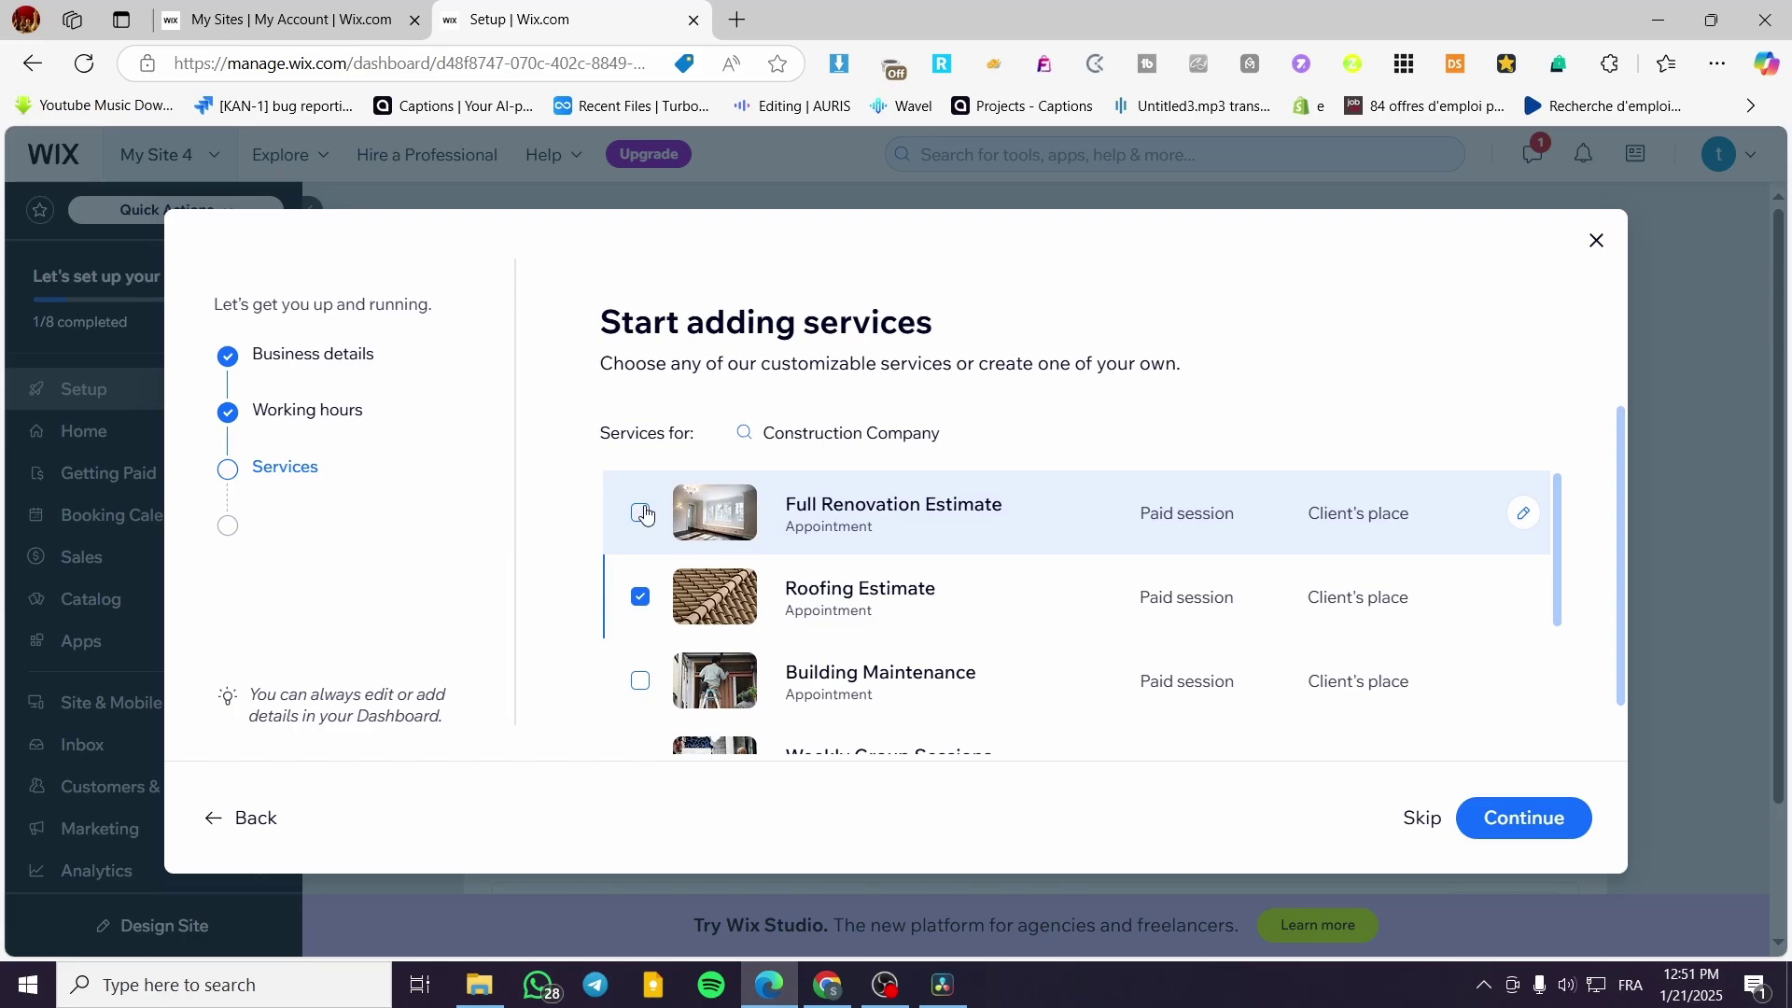
scroll(833, 519, "down", 1)
scroll(832, 519, "down", 1)
scroll(793, 523, "up", 1)
scroll(653, 569, "down", 1)
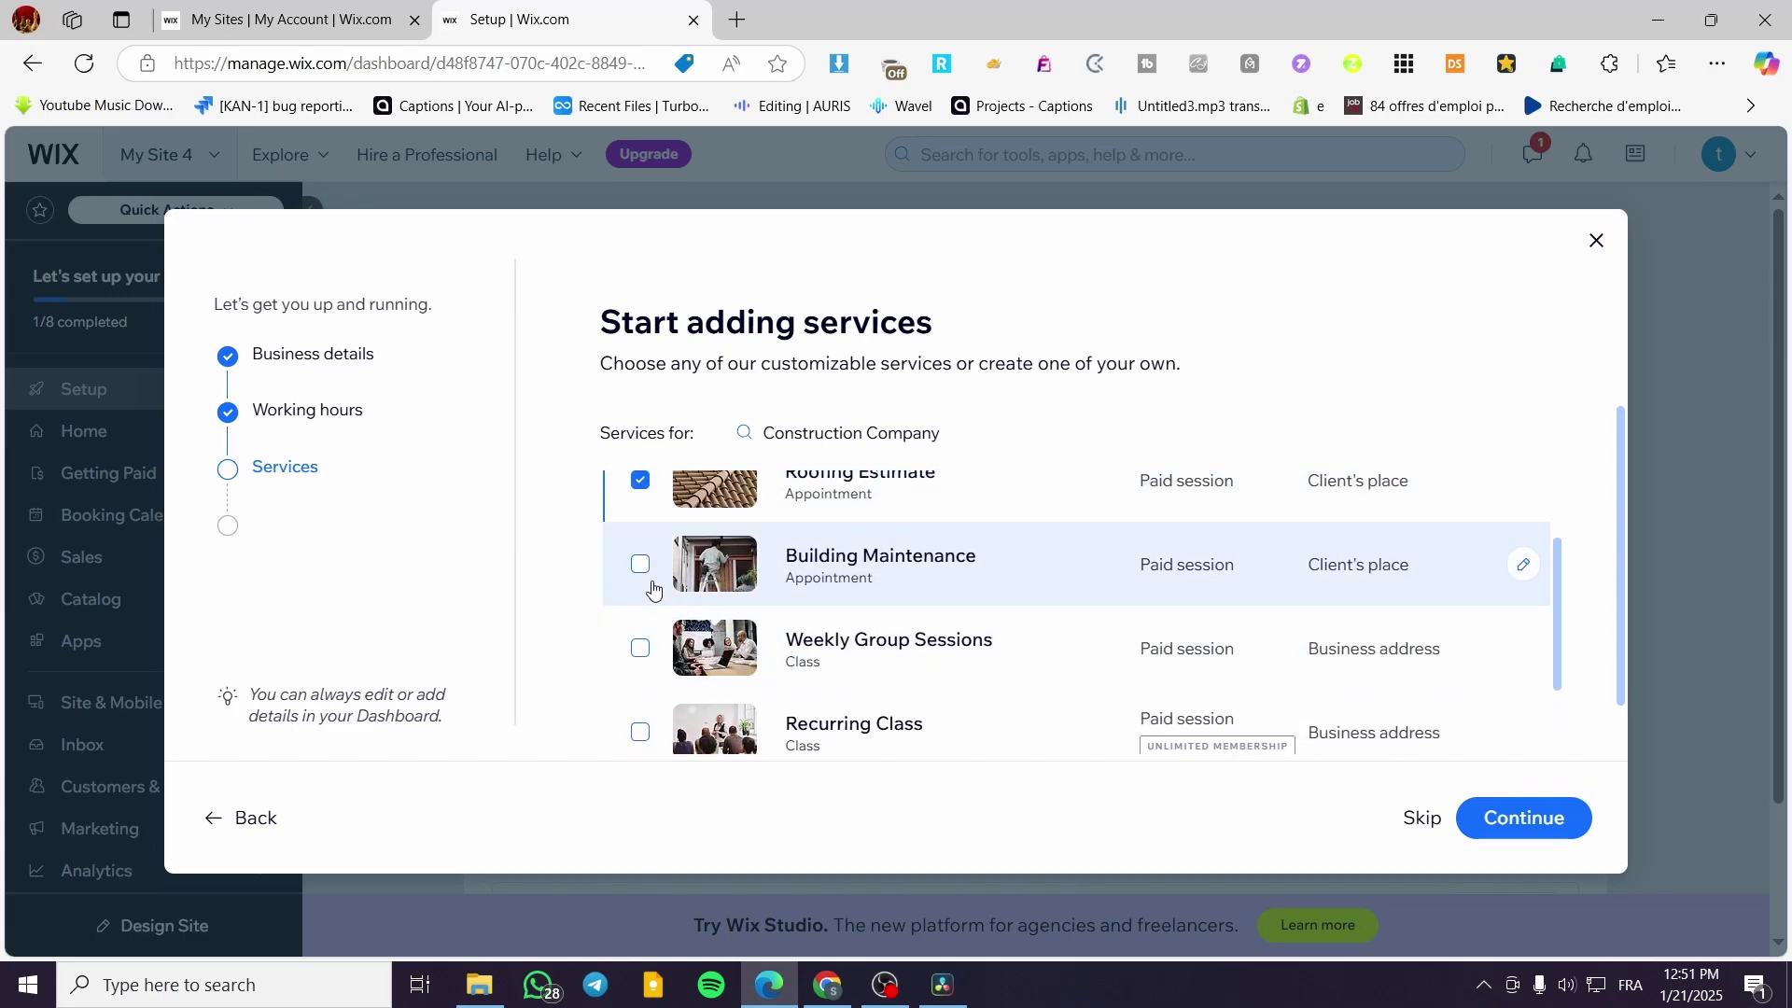
left_click(640, 565)
- Start a new custom service and name it "Houses Construction Service"
scroll(794, 718, "down", 2)
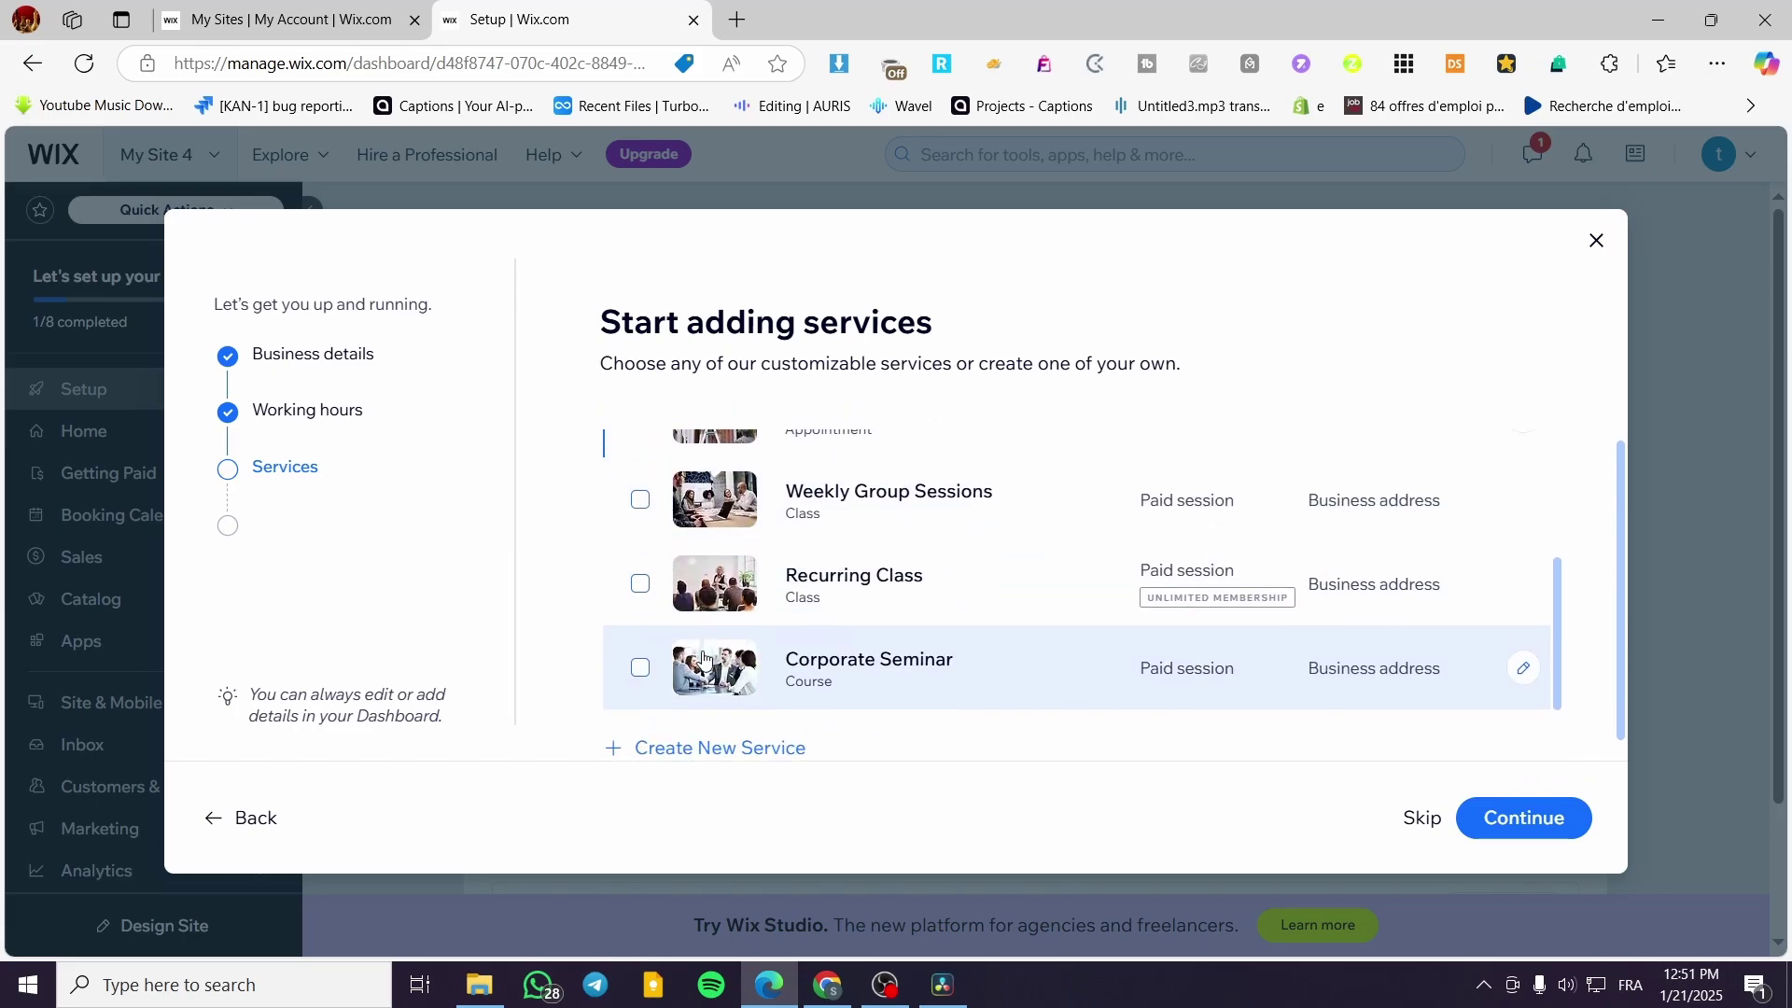
left_click(794, 726)
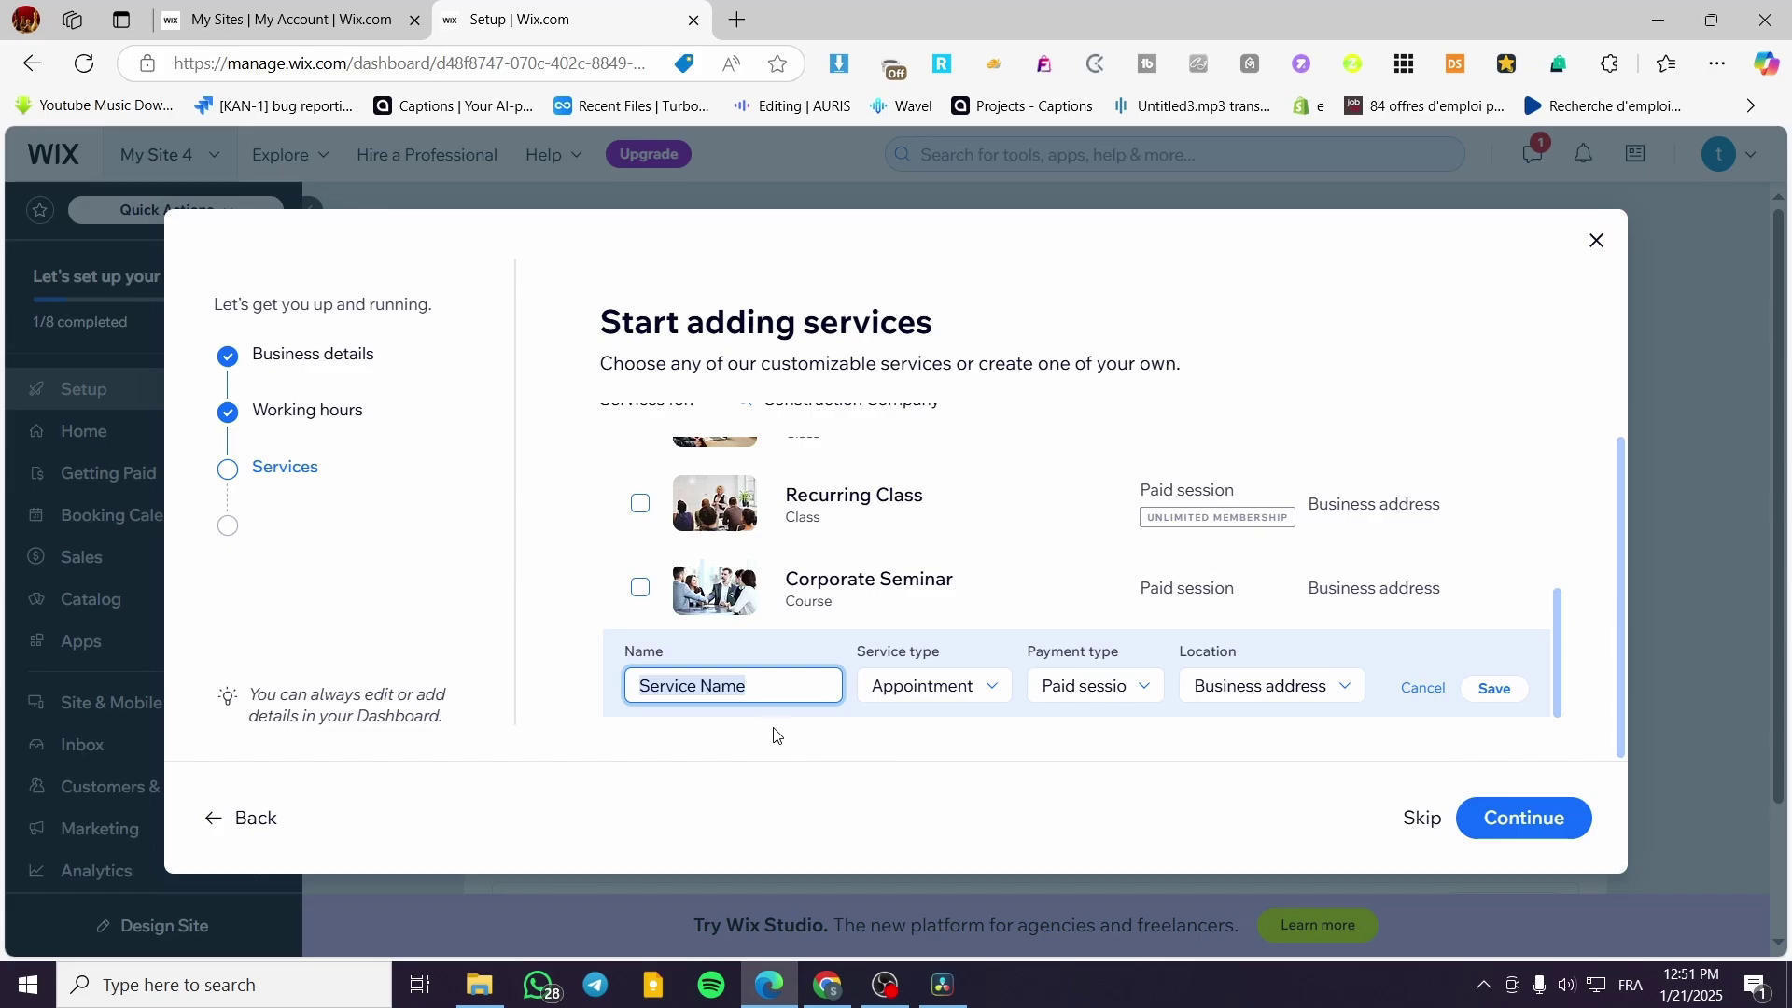
type("Construction")
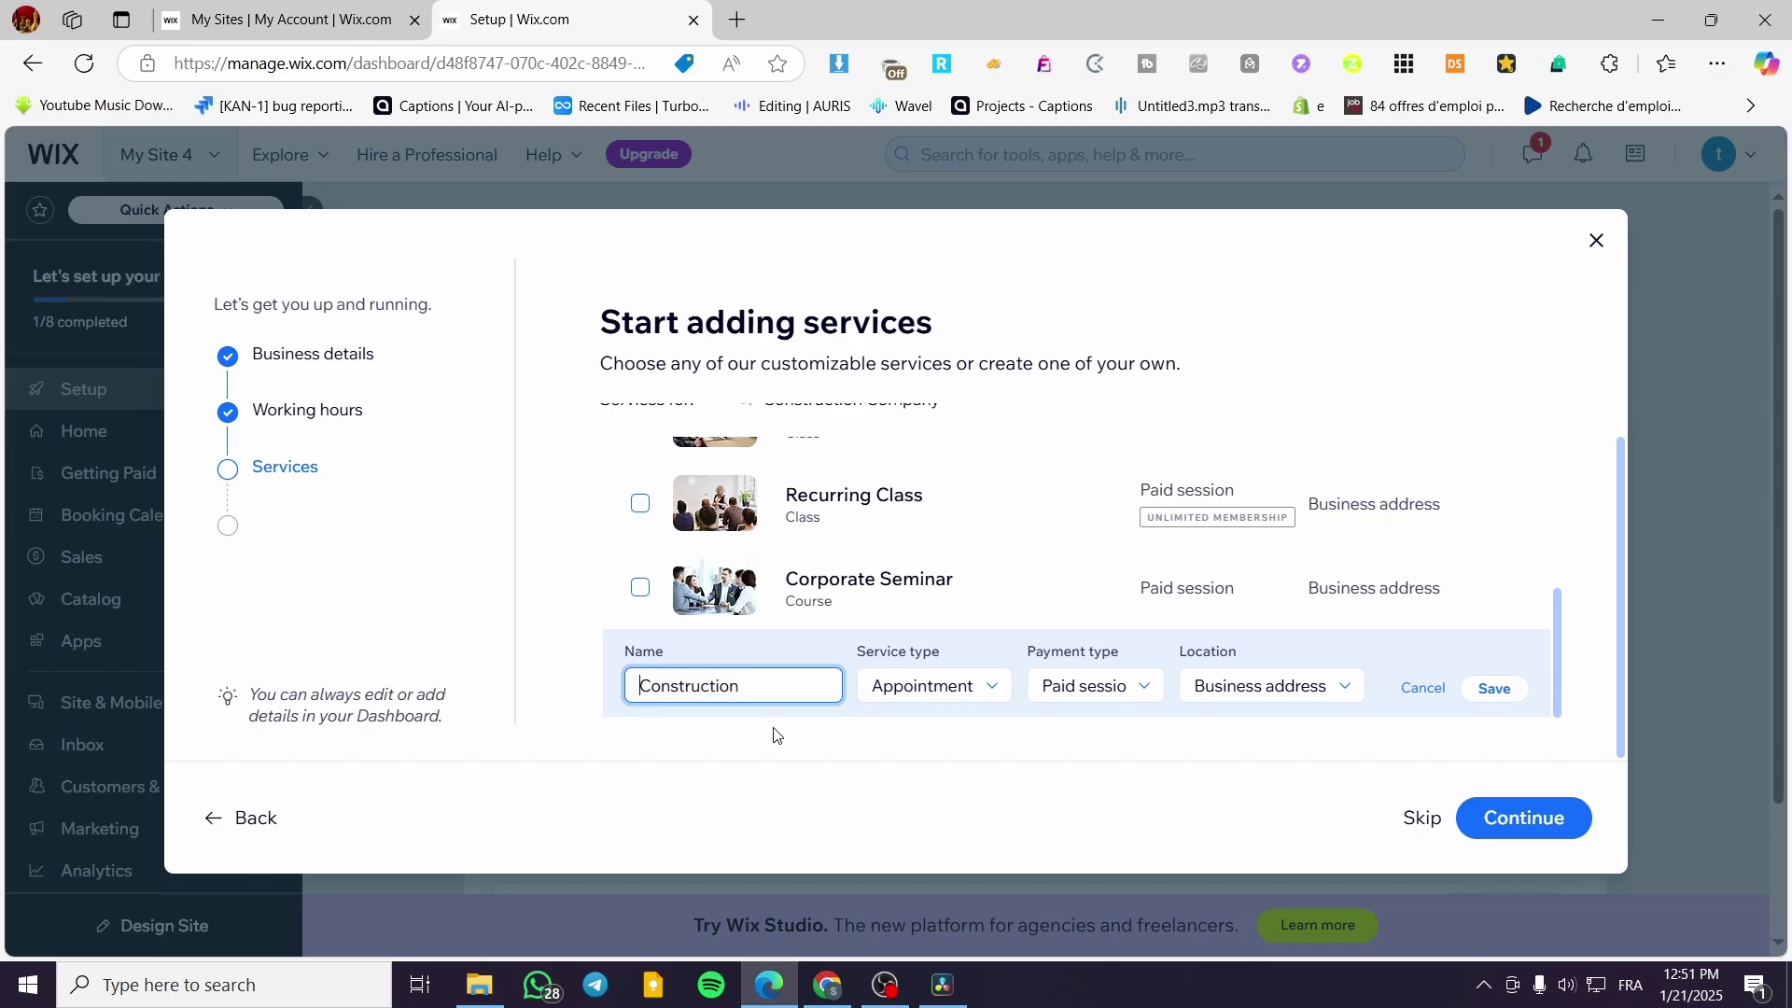
type("Houses")
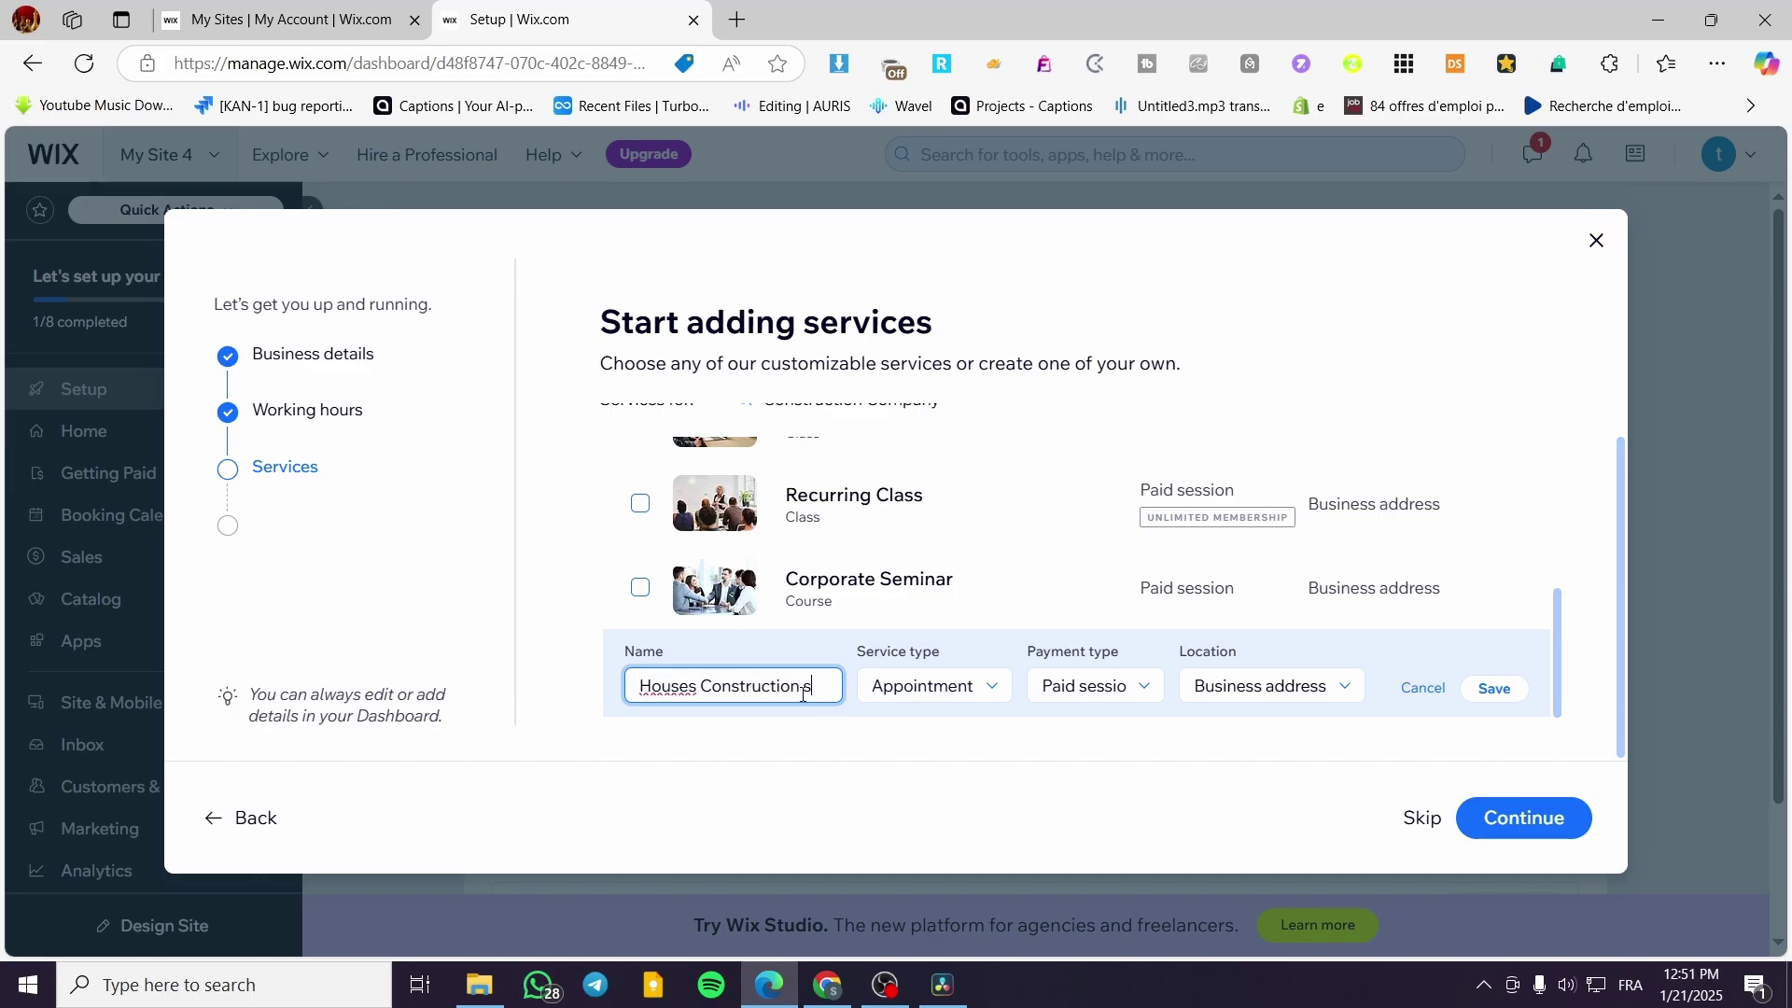
type("  Ser")
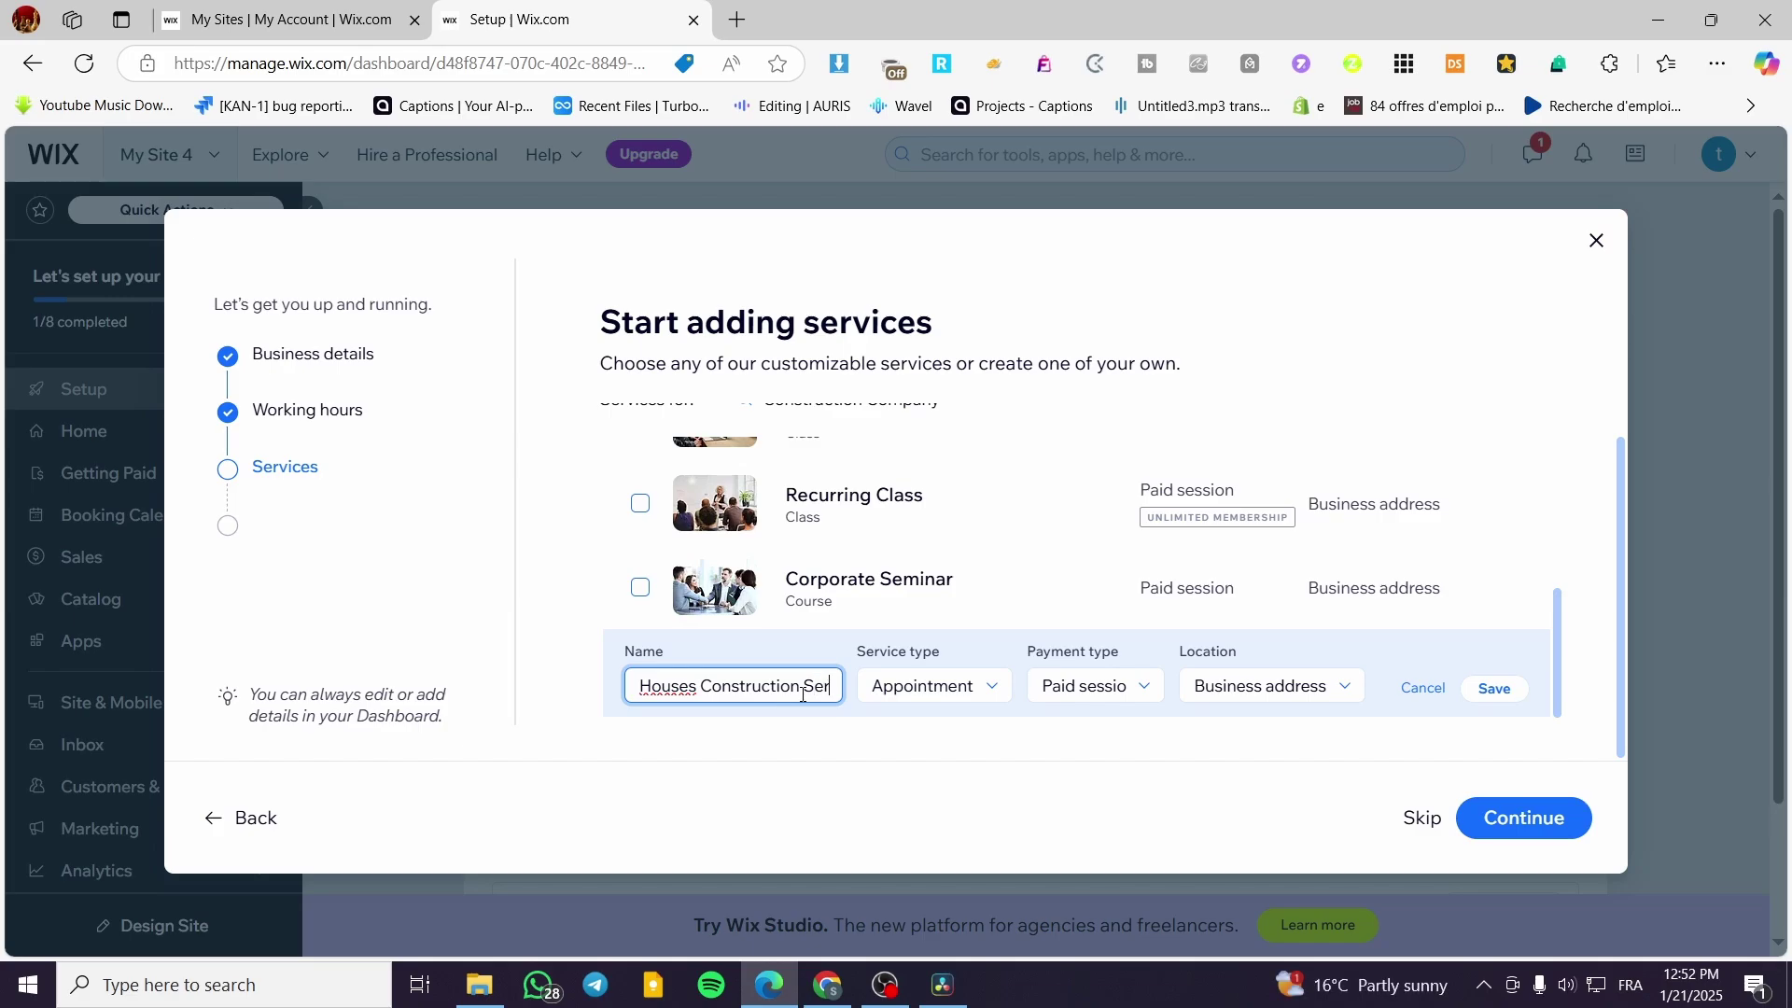
type("vice")
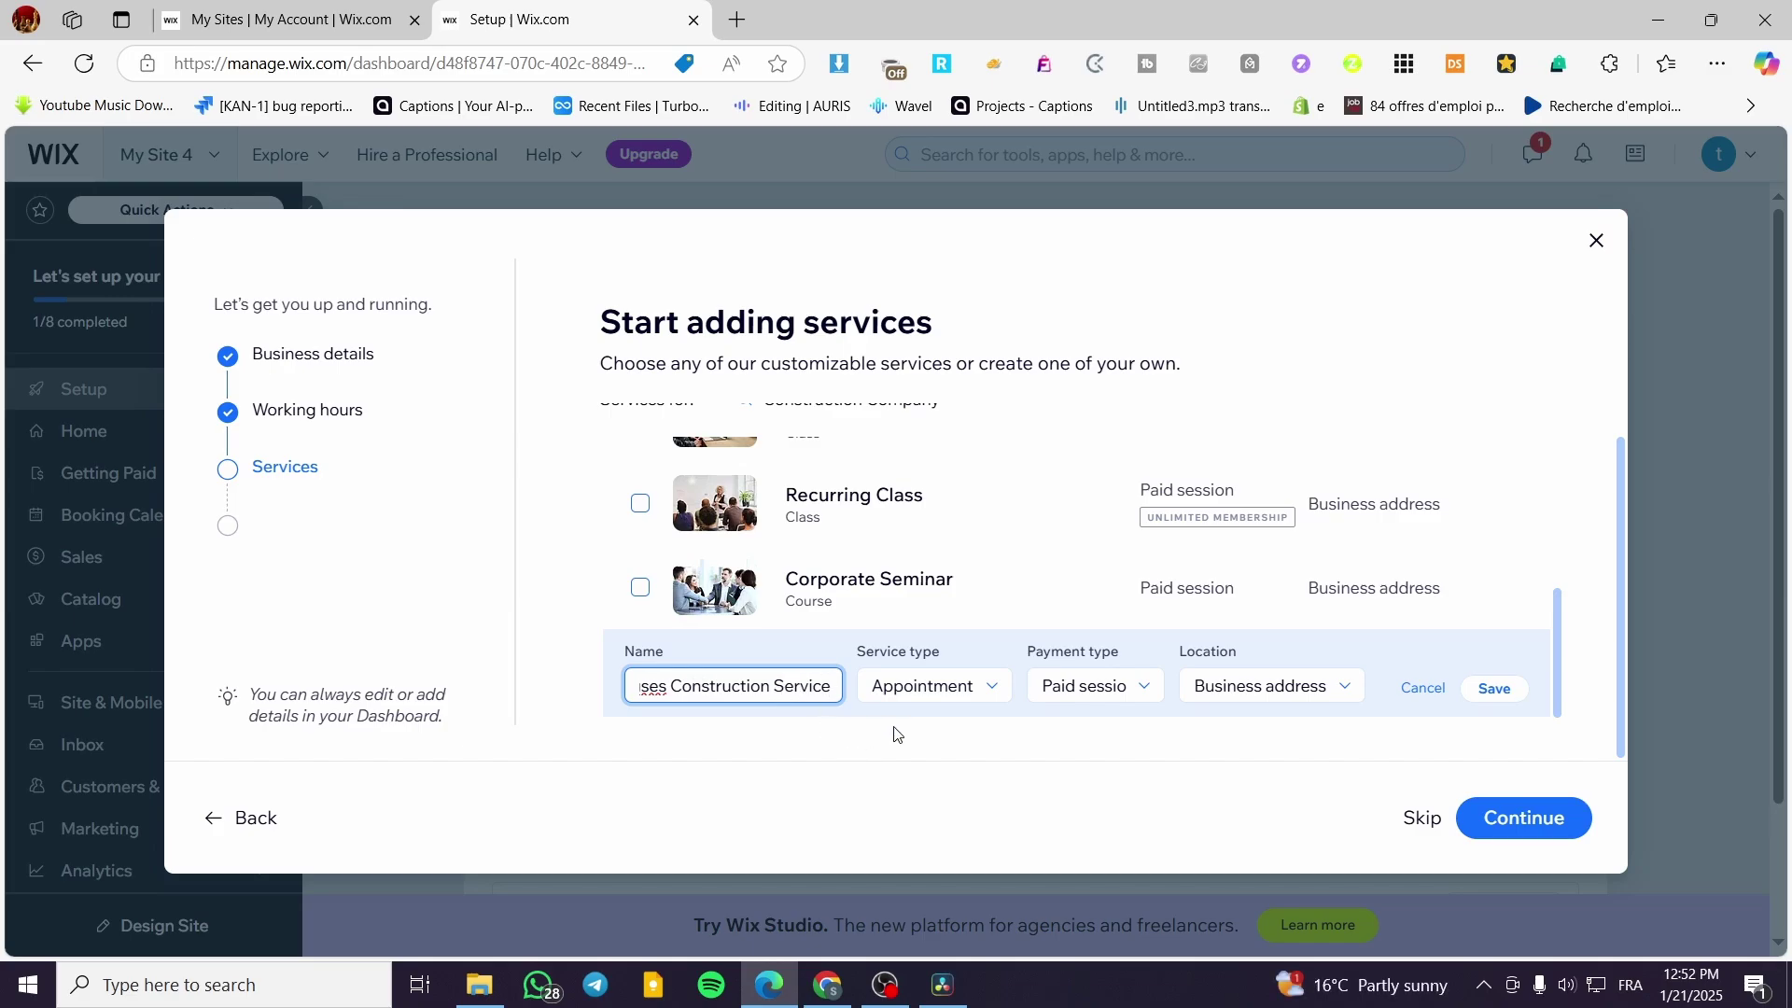
- Configure the new service as a paid Appointment session at the business address, save it, and continue to the staff setup
left_click(961, 695)
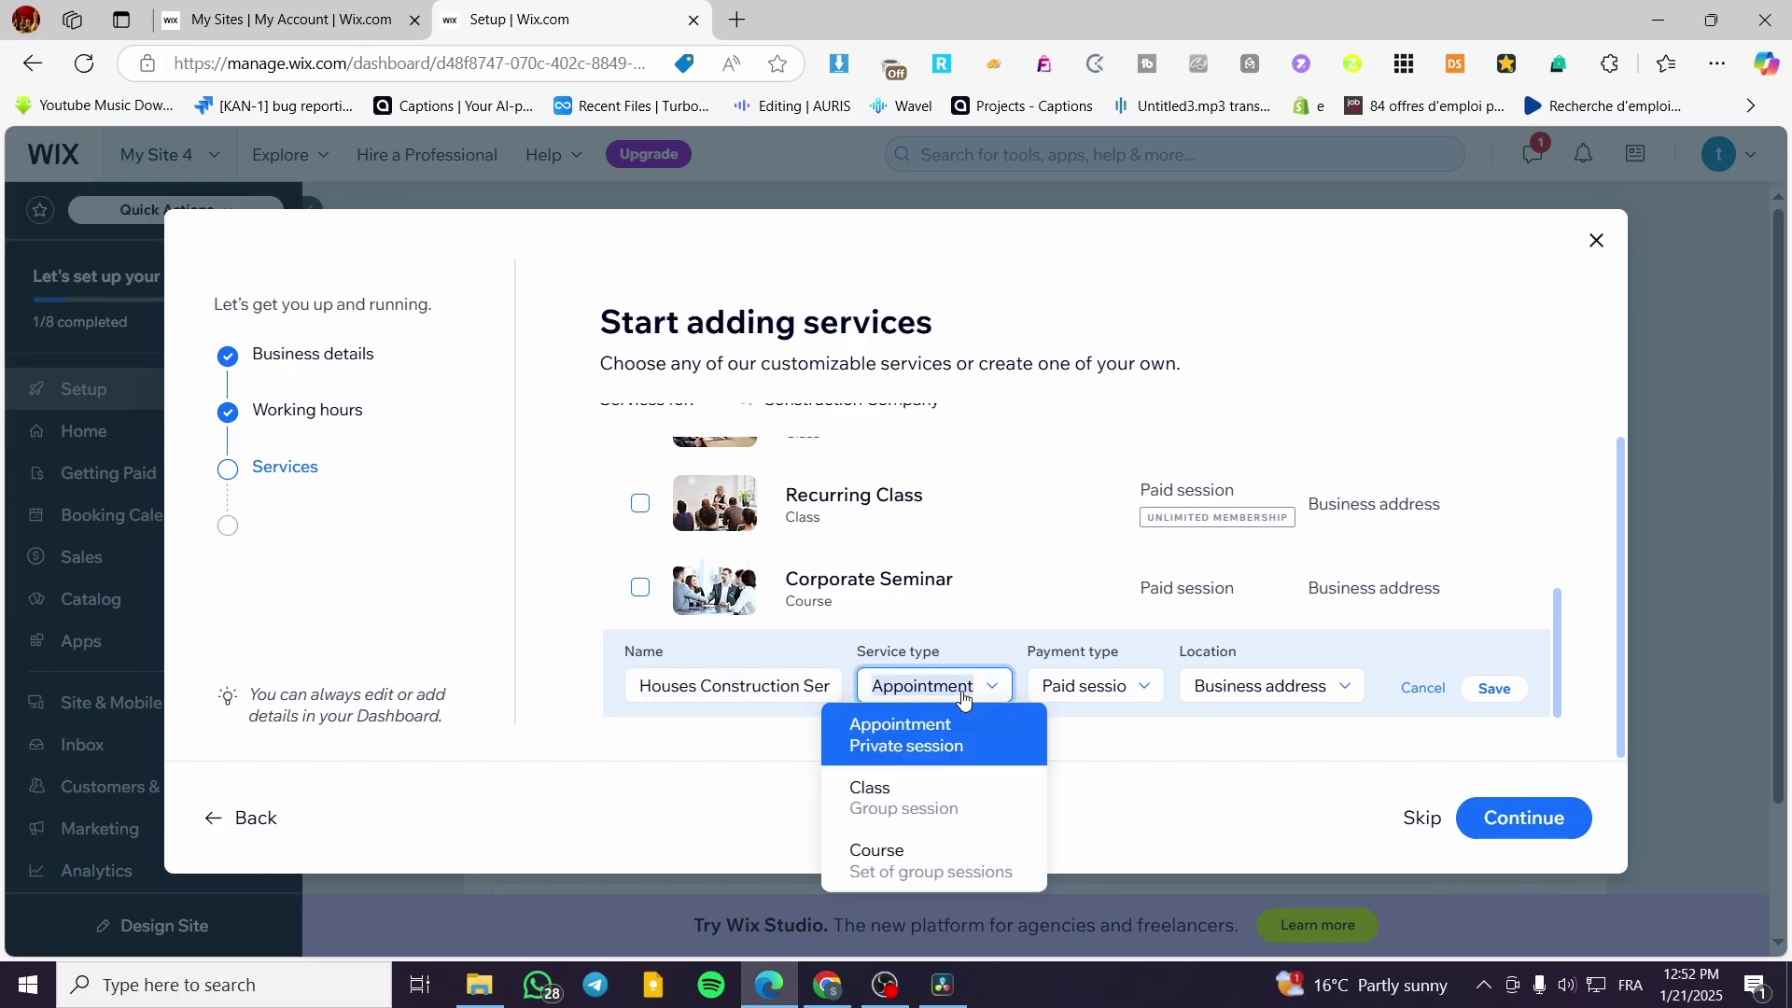
left_click(966, 733)
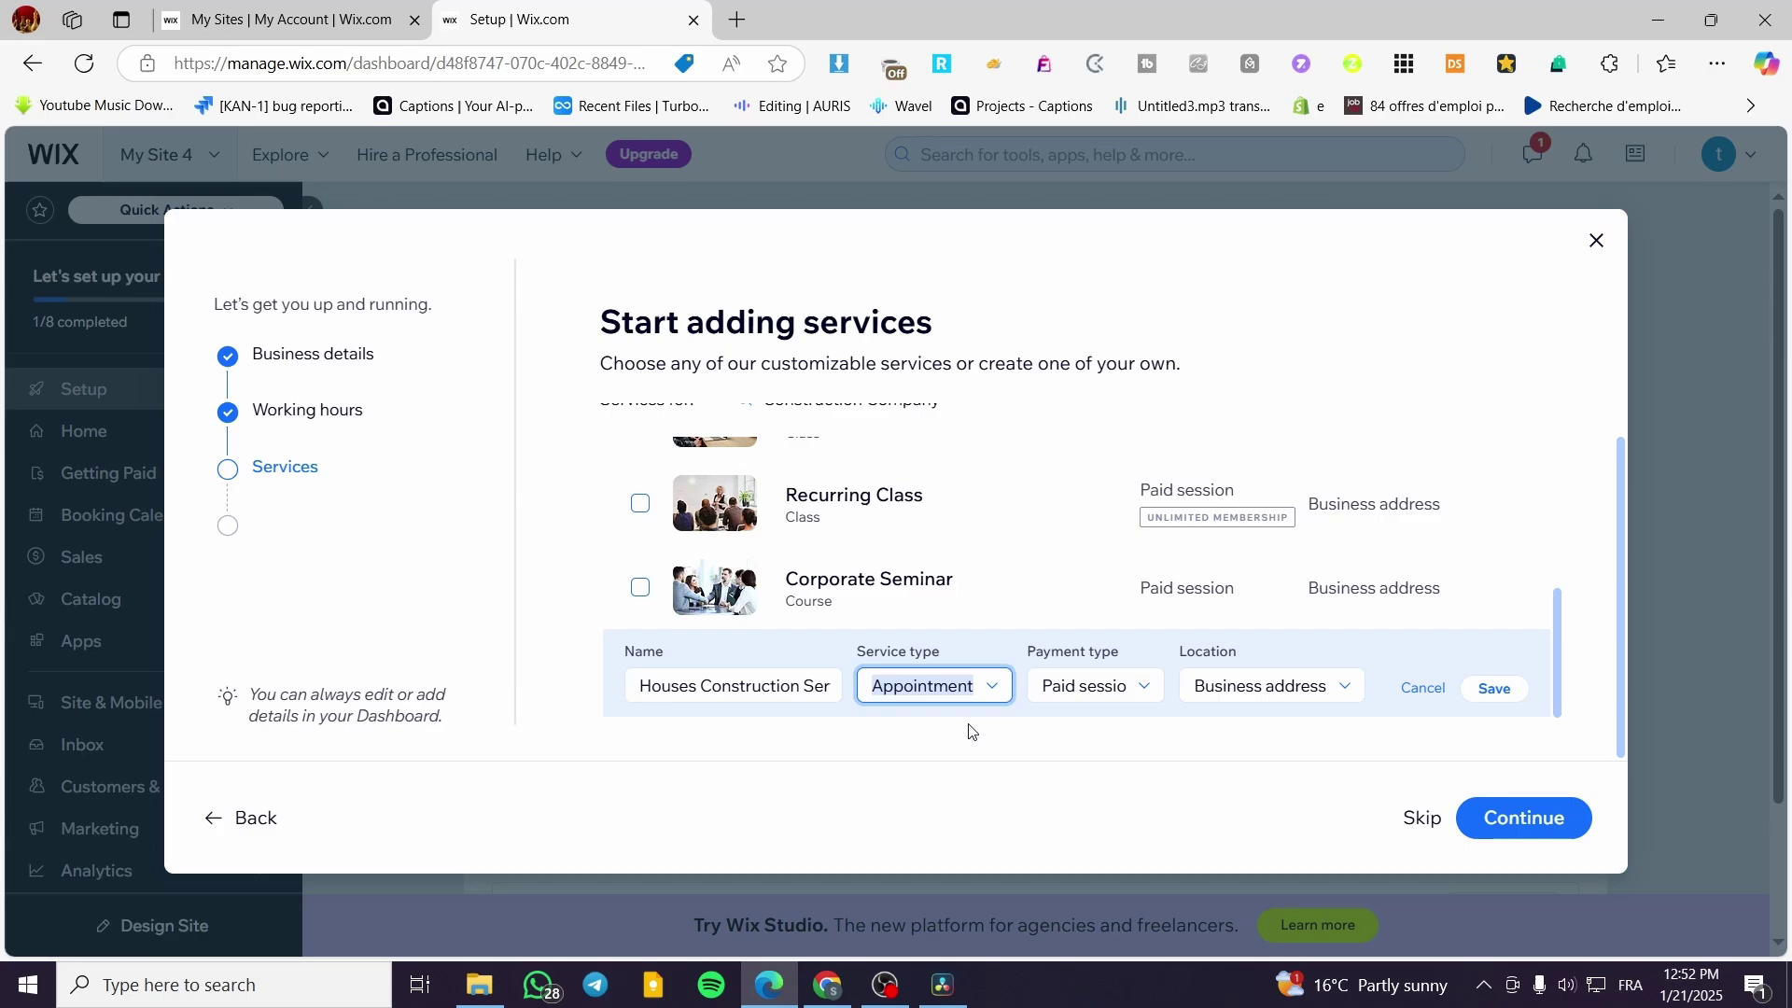
left_click(1089, 693)
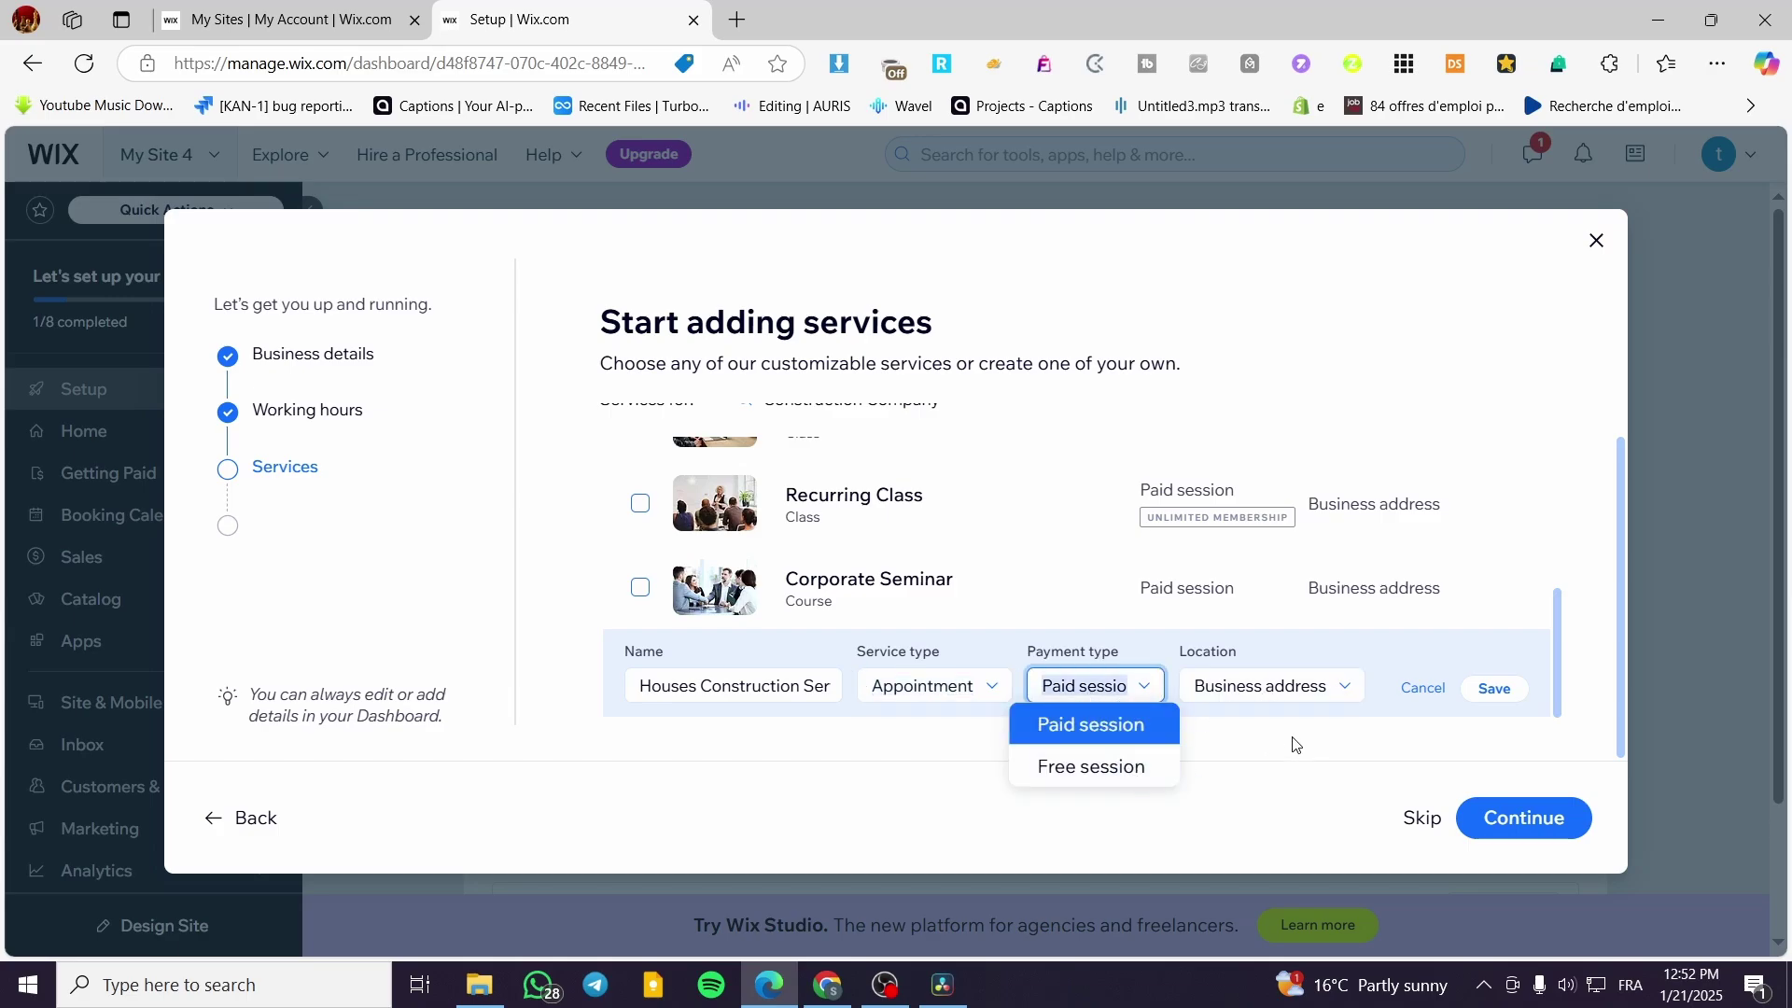
left_click(1332, 706)
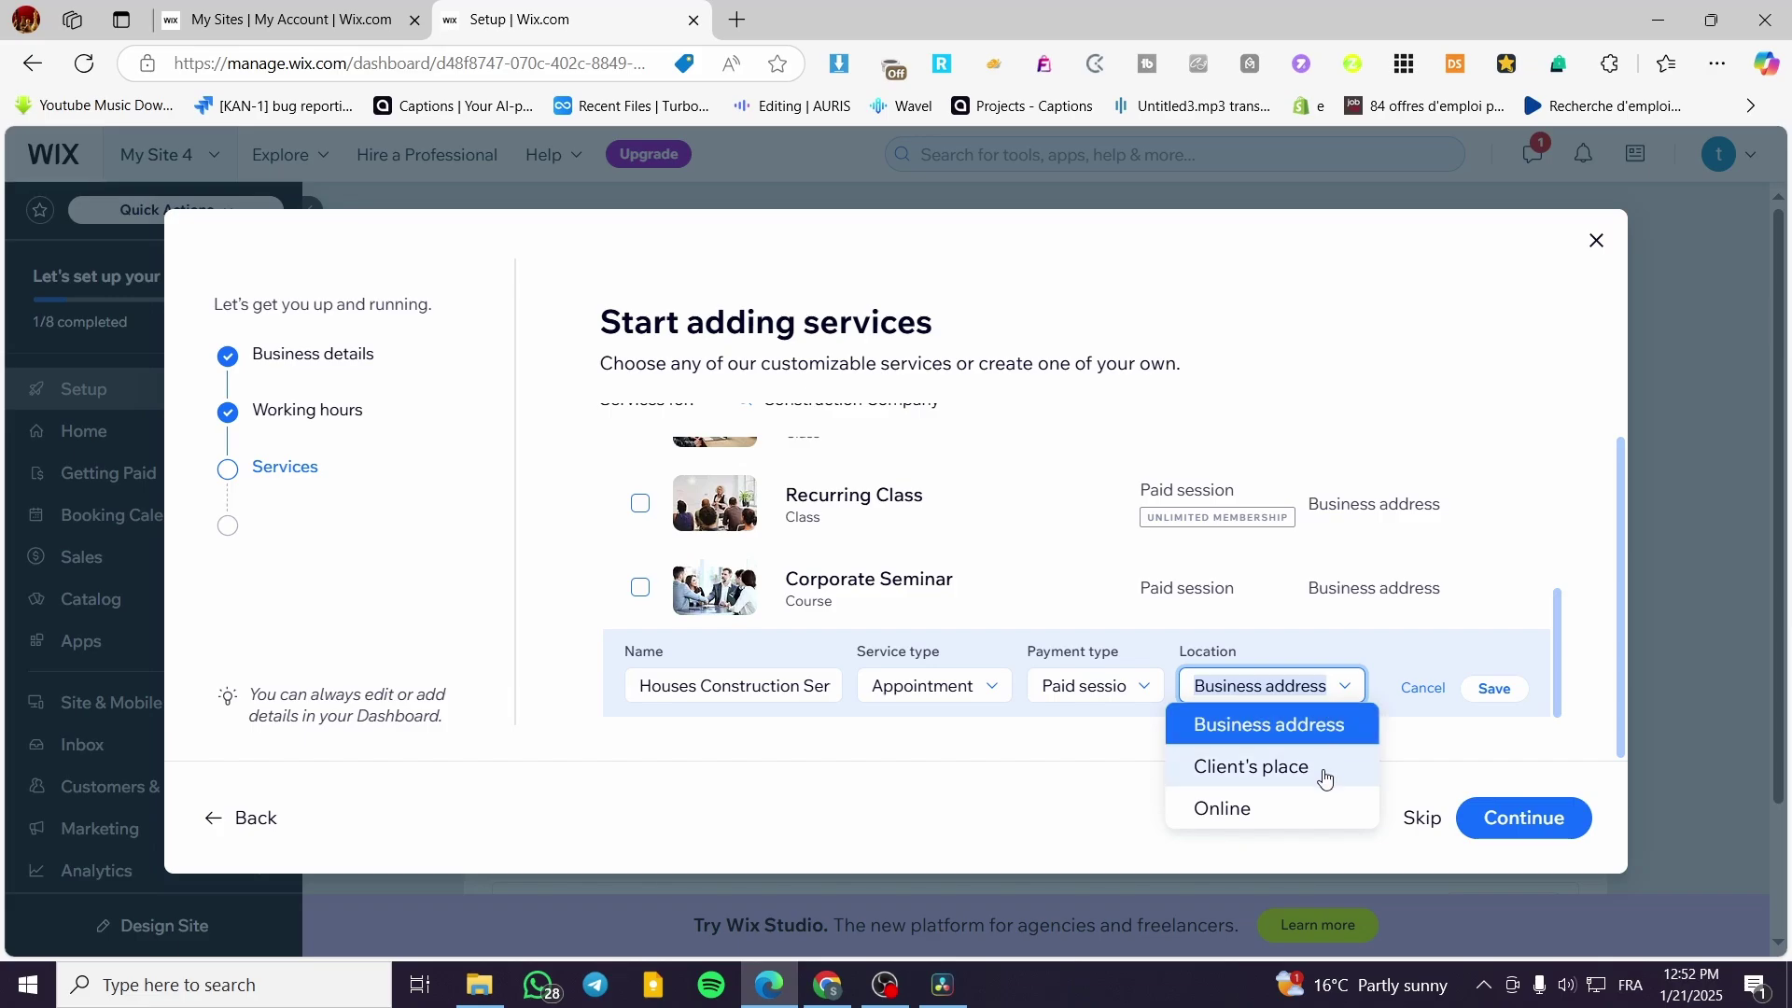
left_click(1343, 734)
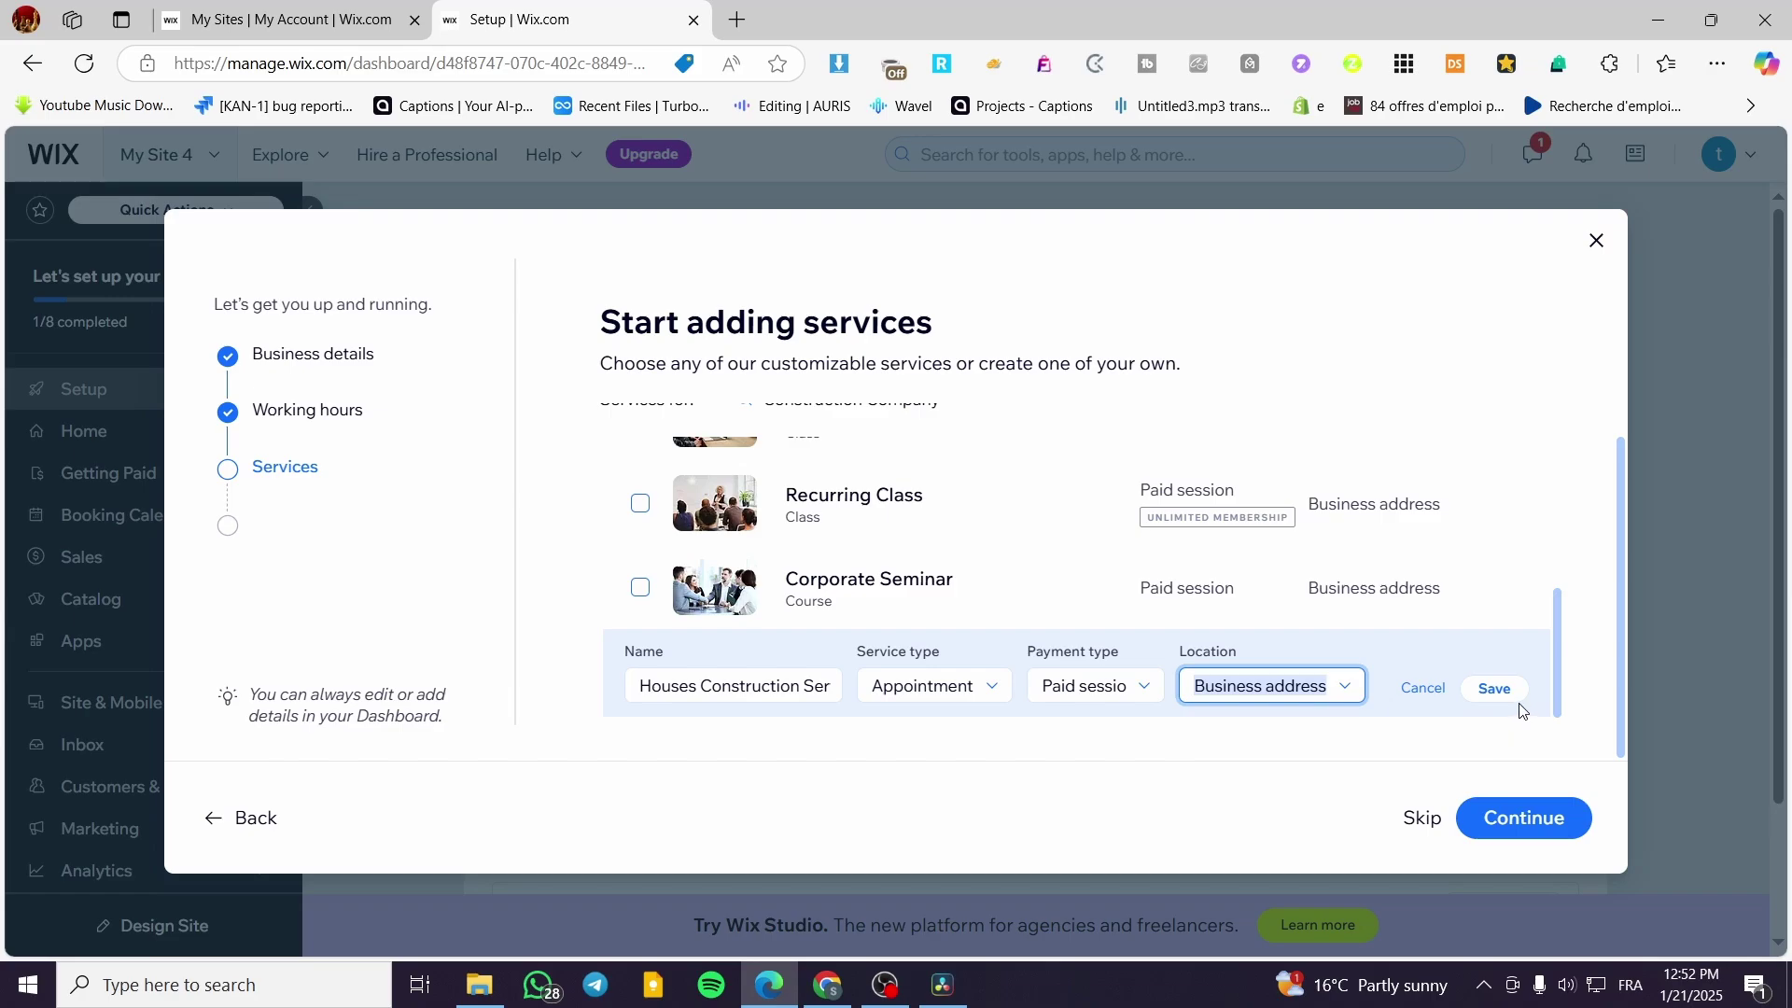
left_click(1503, 690)
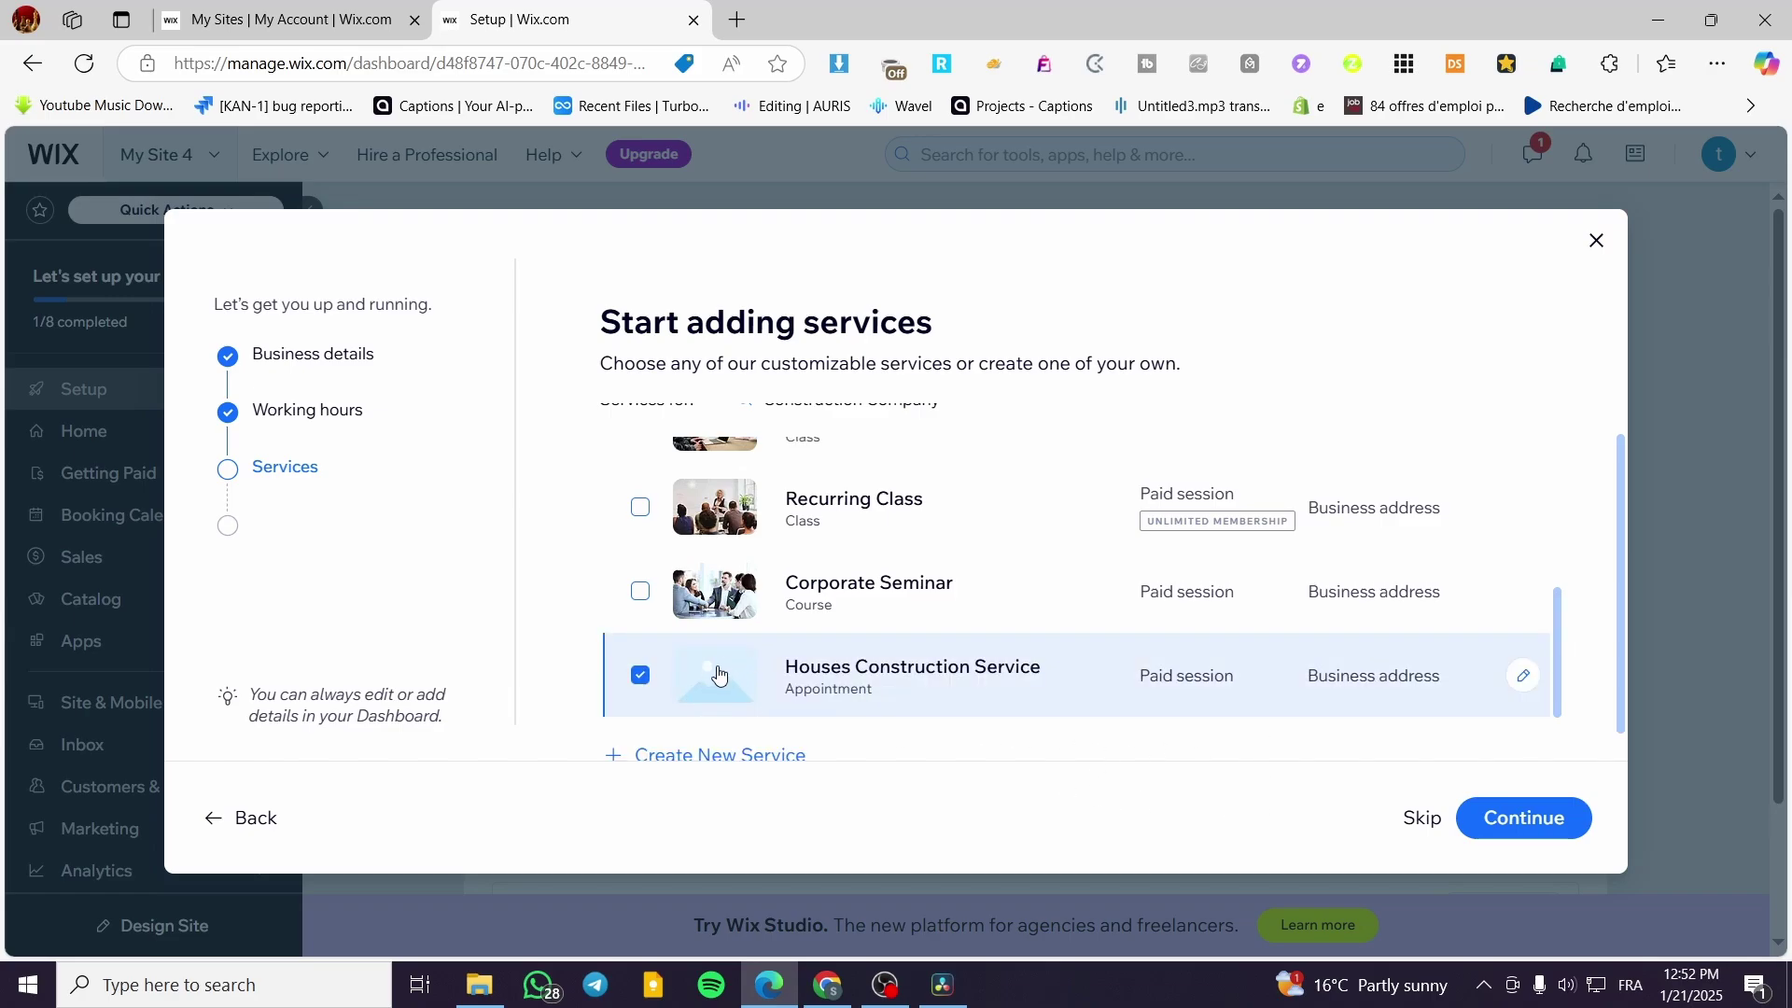
left_click(728, 680)
left_click(700, 686)
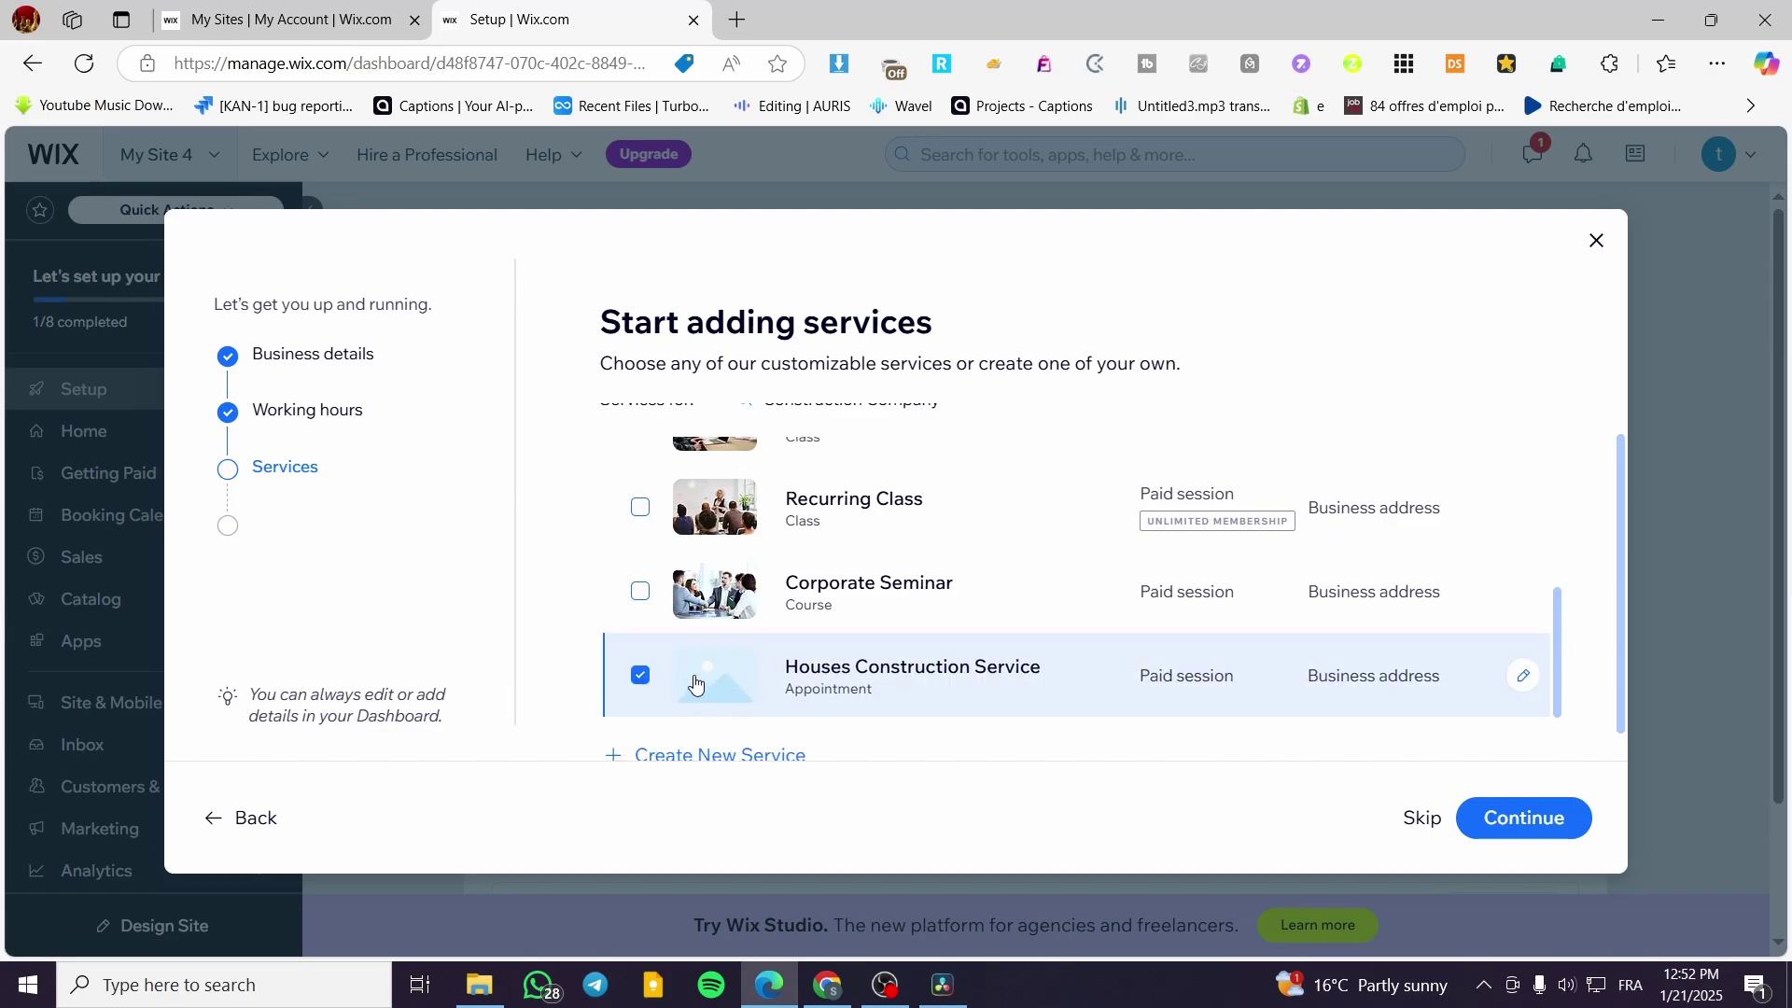
left_click(1528, 828)
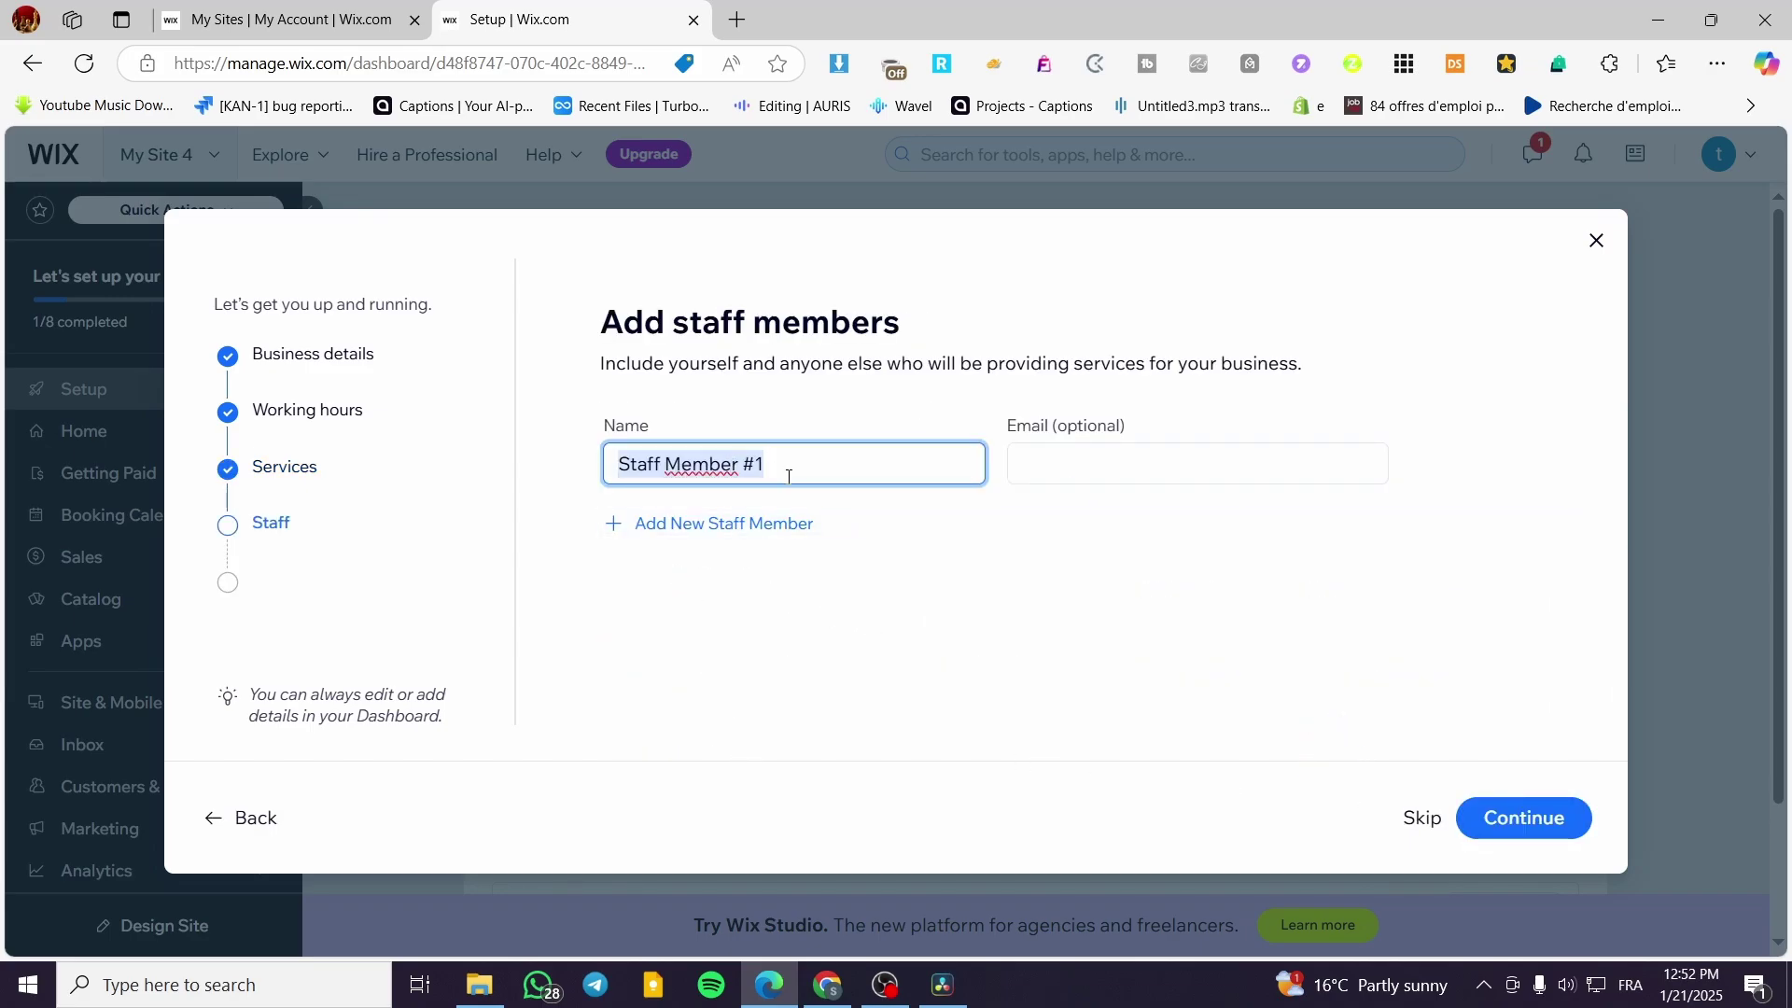
- Add three more staff members with their default names and continue to the useful tools selection
left_click(690, 524)
left_click(695, 613)
left_click(688, 704)
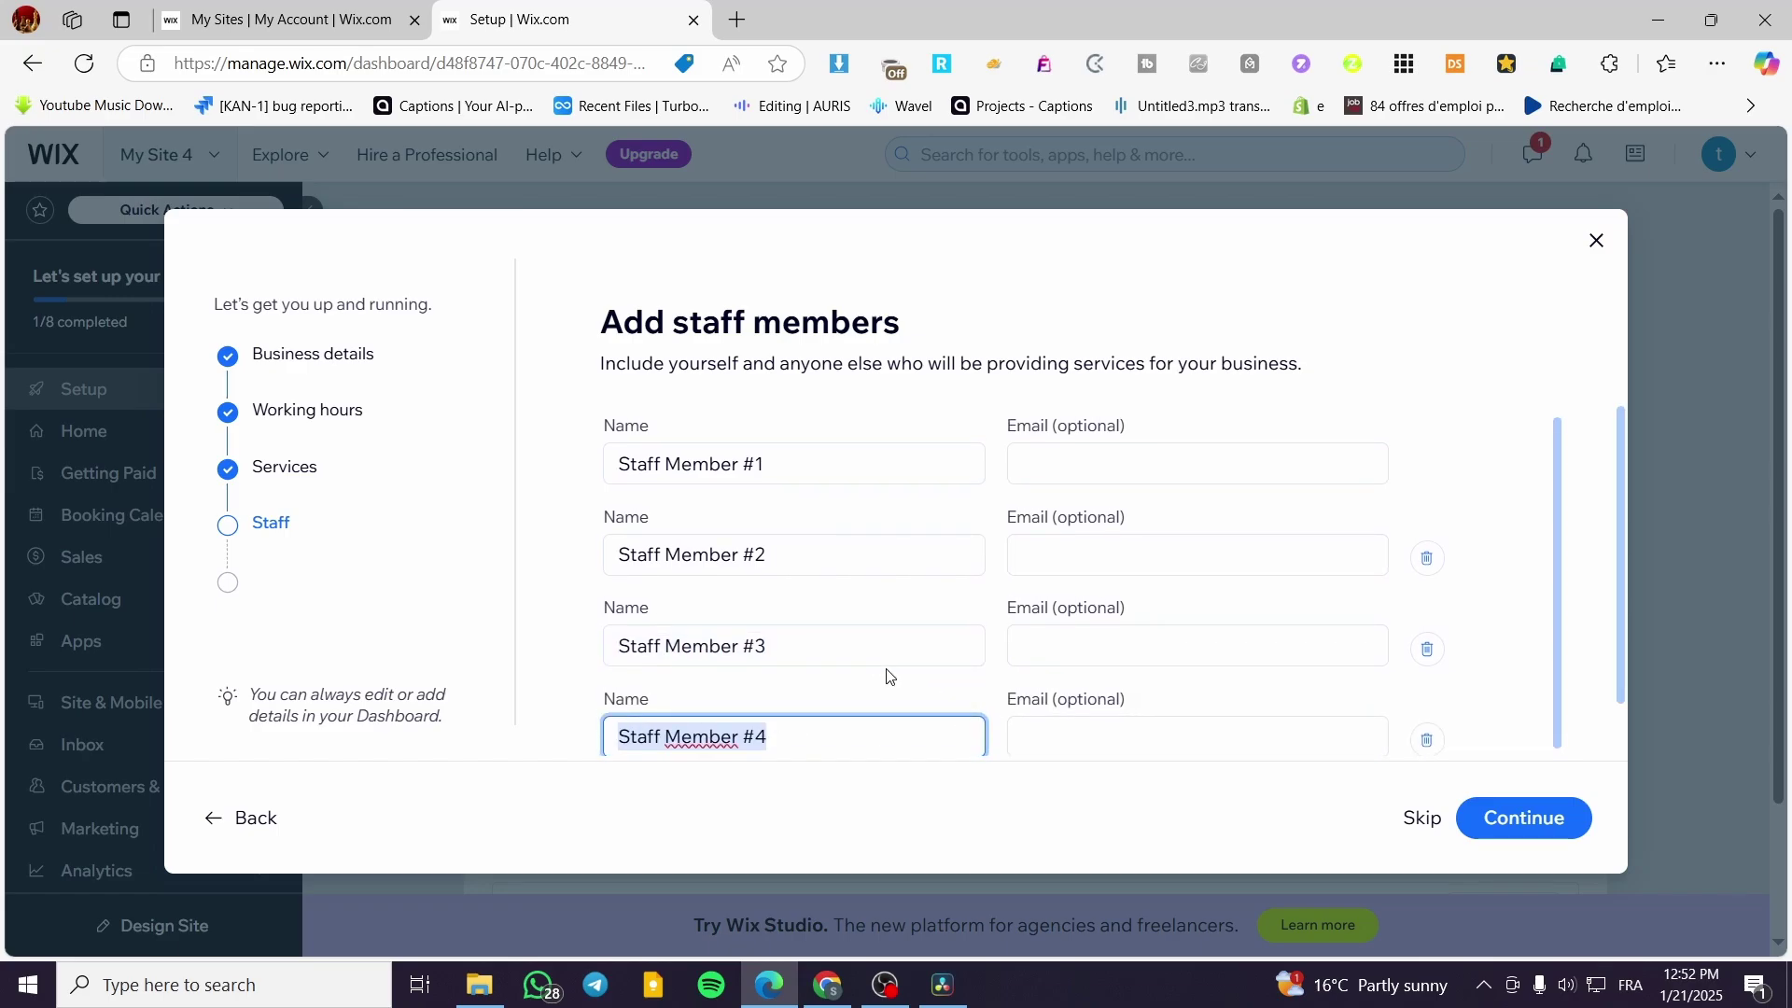
left_click(1503, 816)
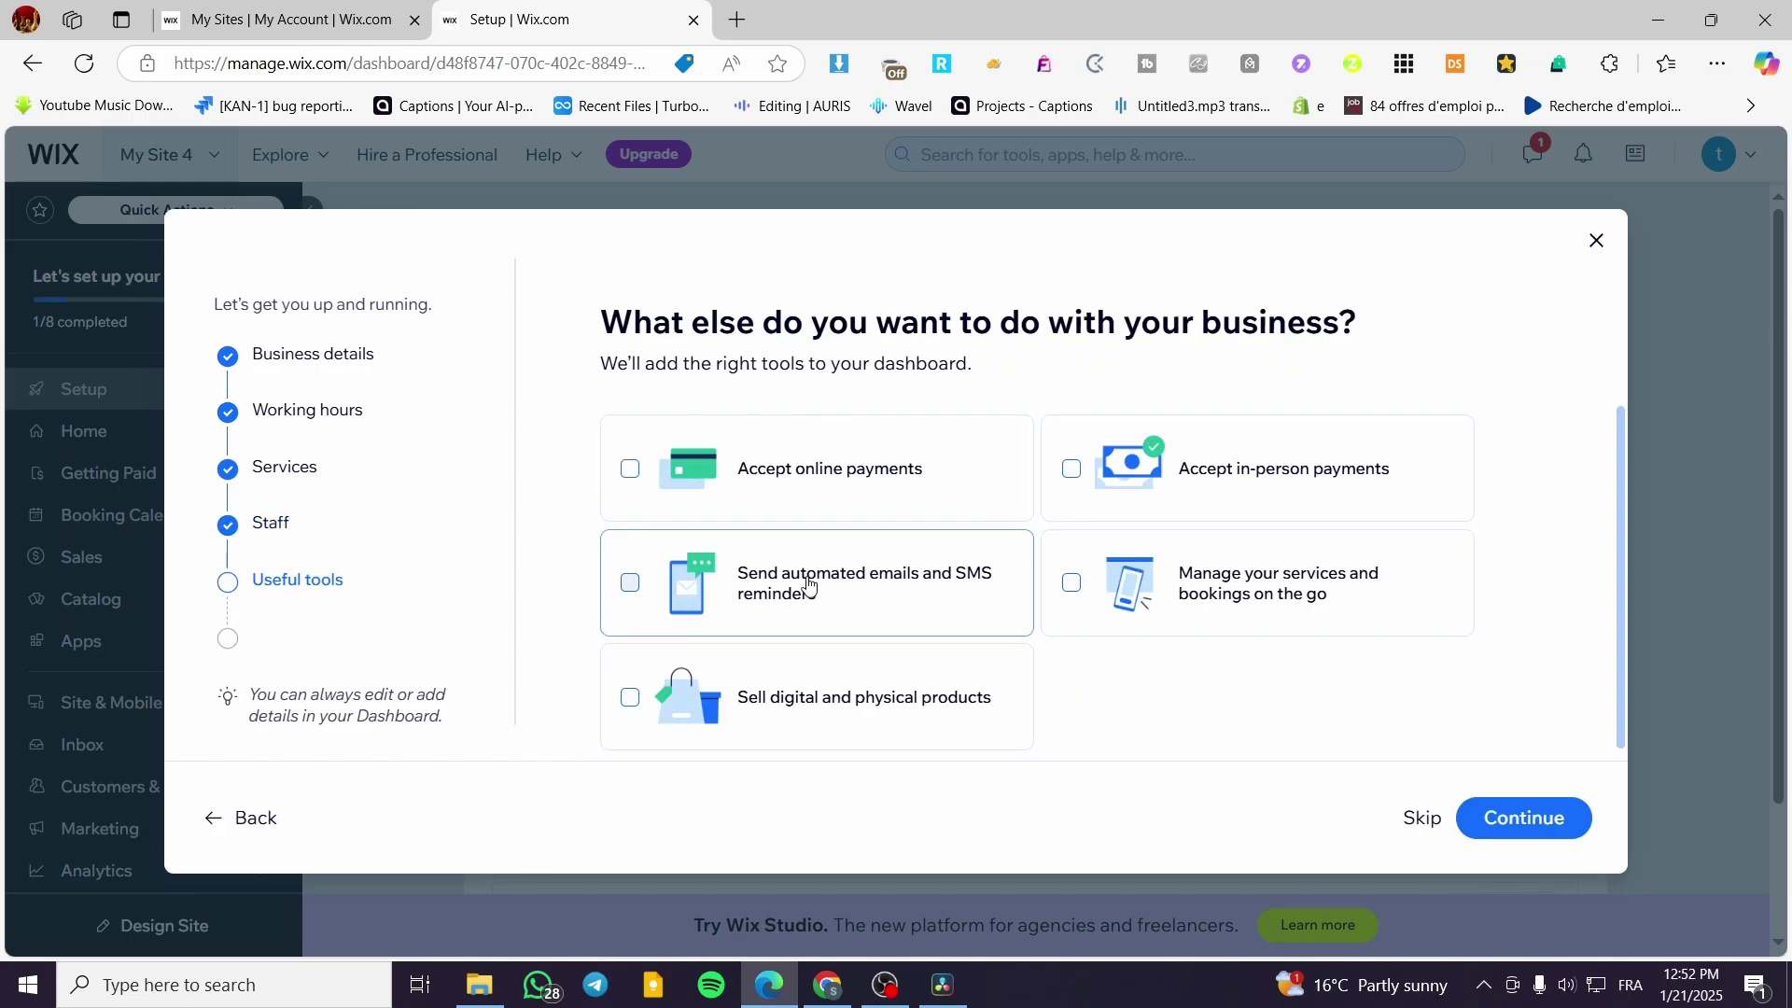
- Choose the tools for online payments, in-person payments, automated emails and SMS reminders, and on-the-go service and booking management, and submit them
left_click(835, 490)
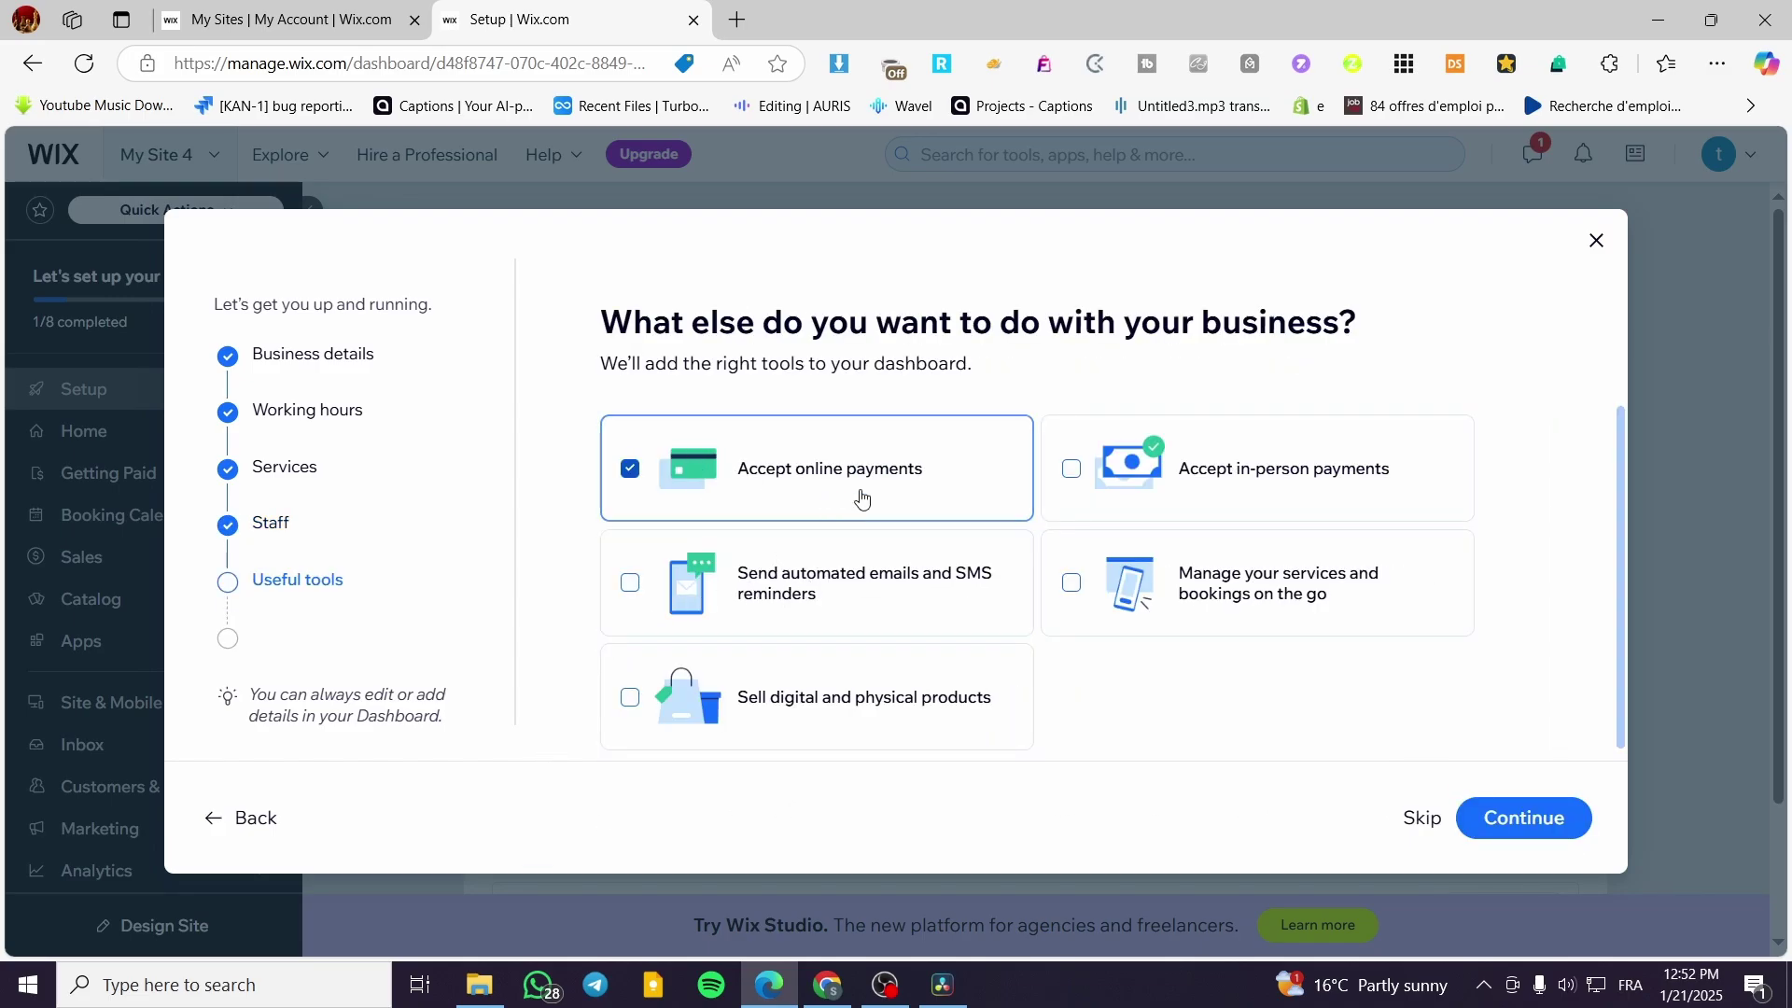
left_click(1211, 492)
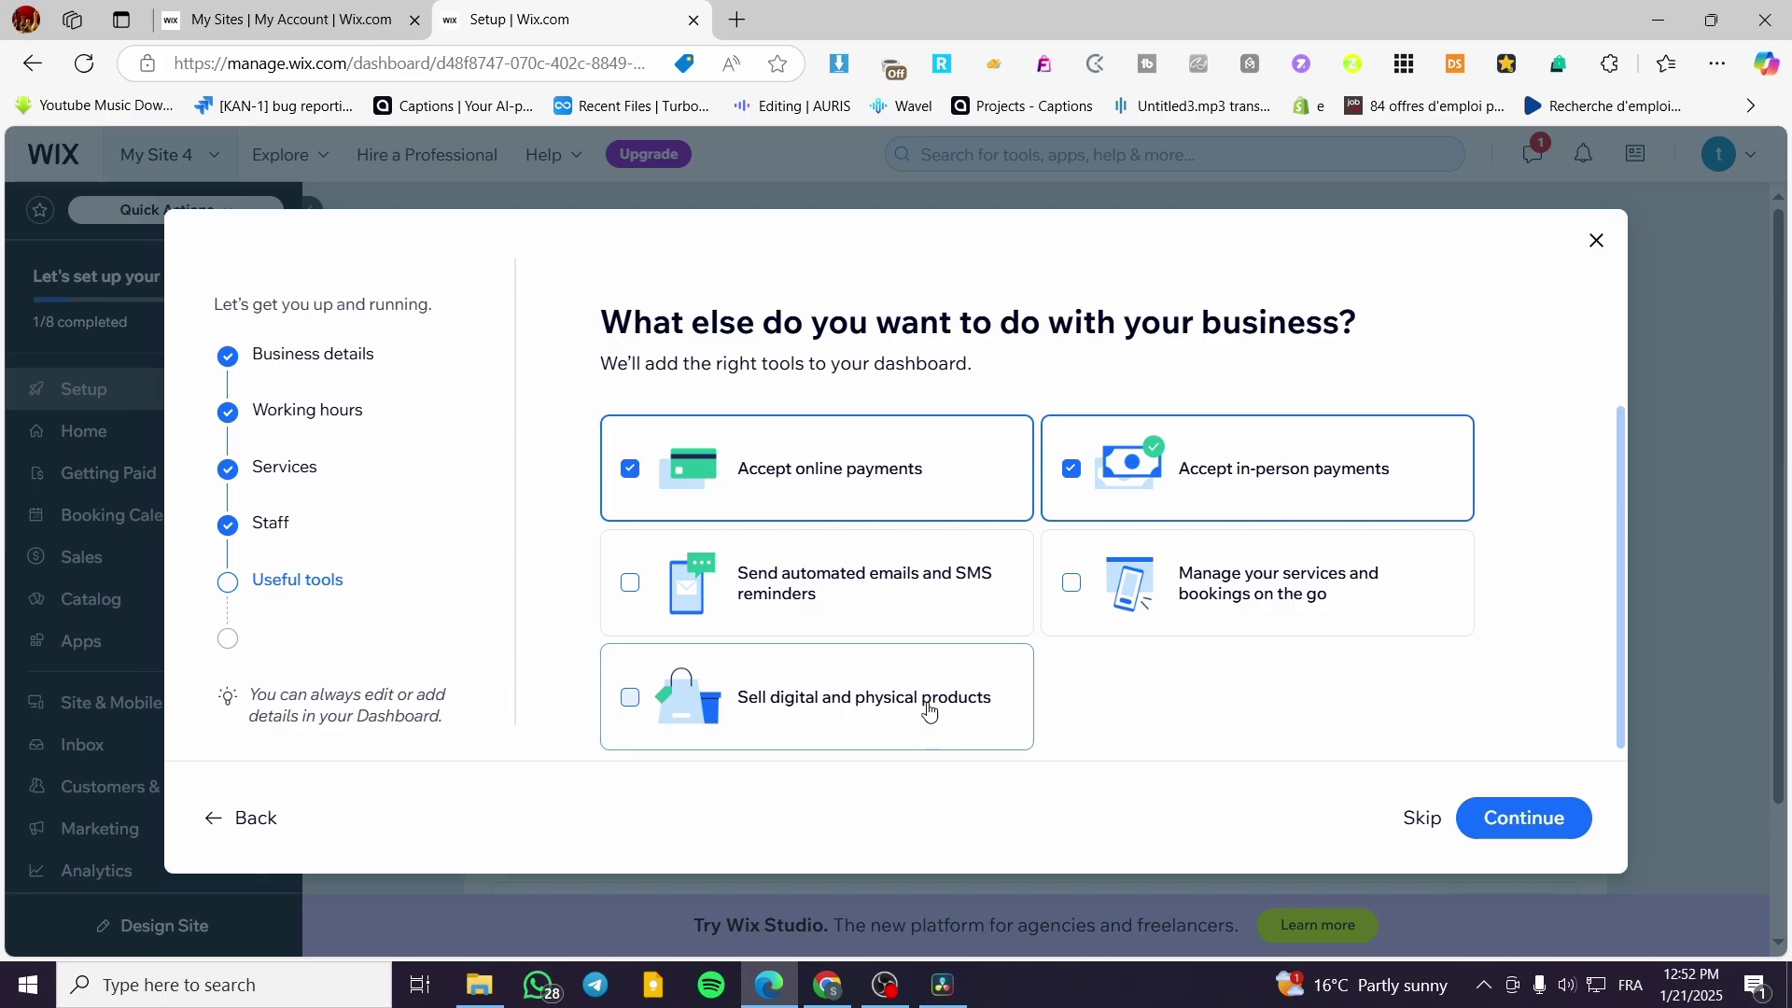
left_click(887, 602)
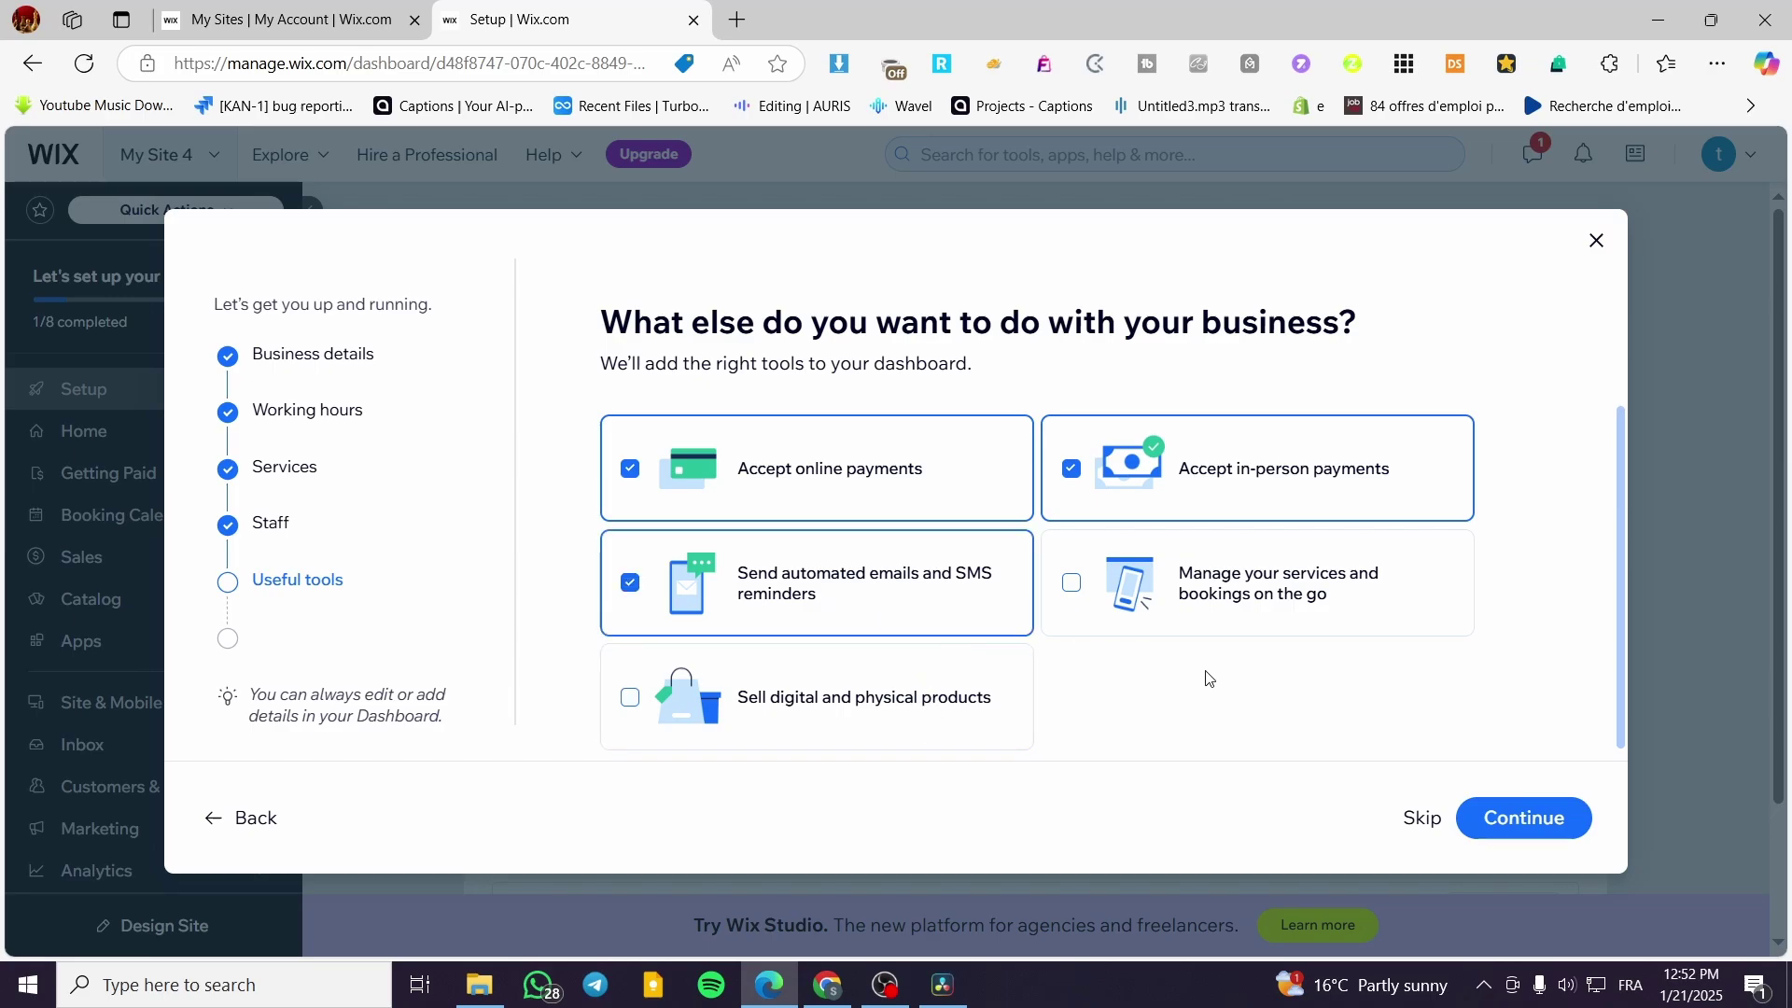
left_click(1293, 595)
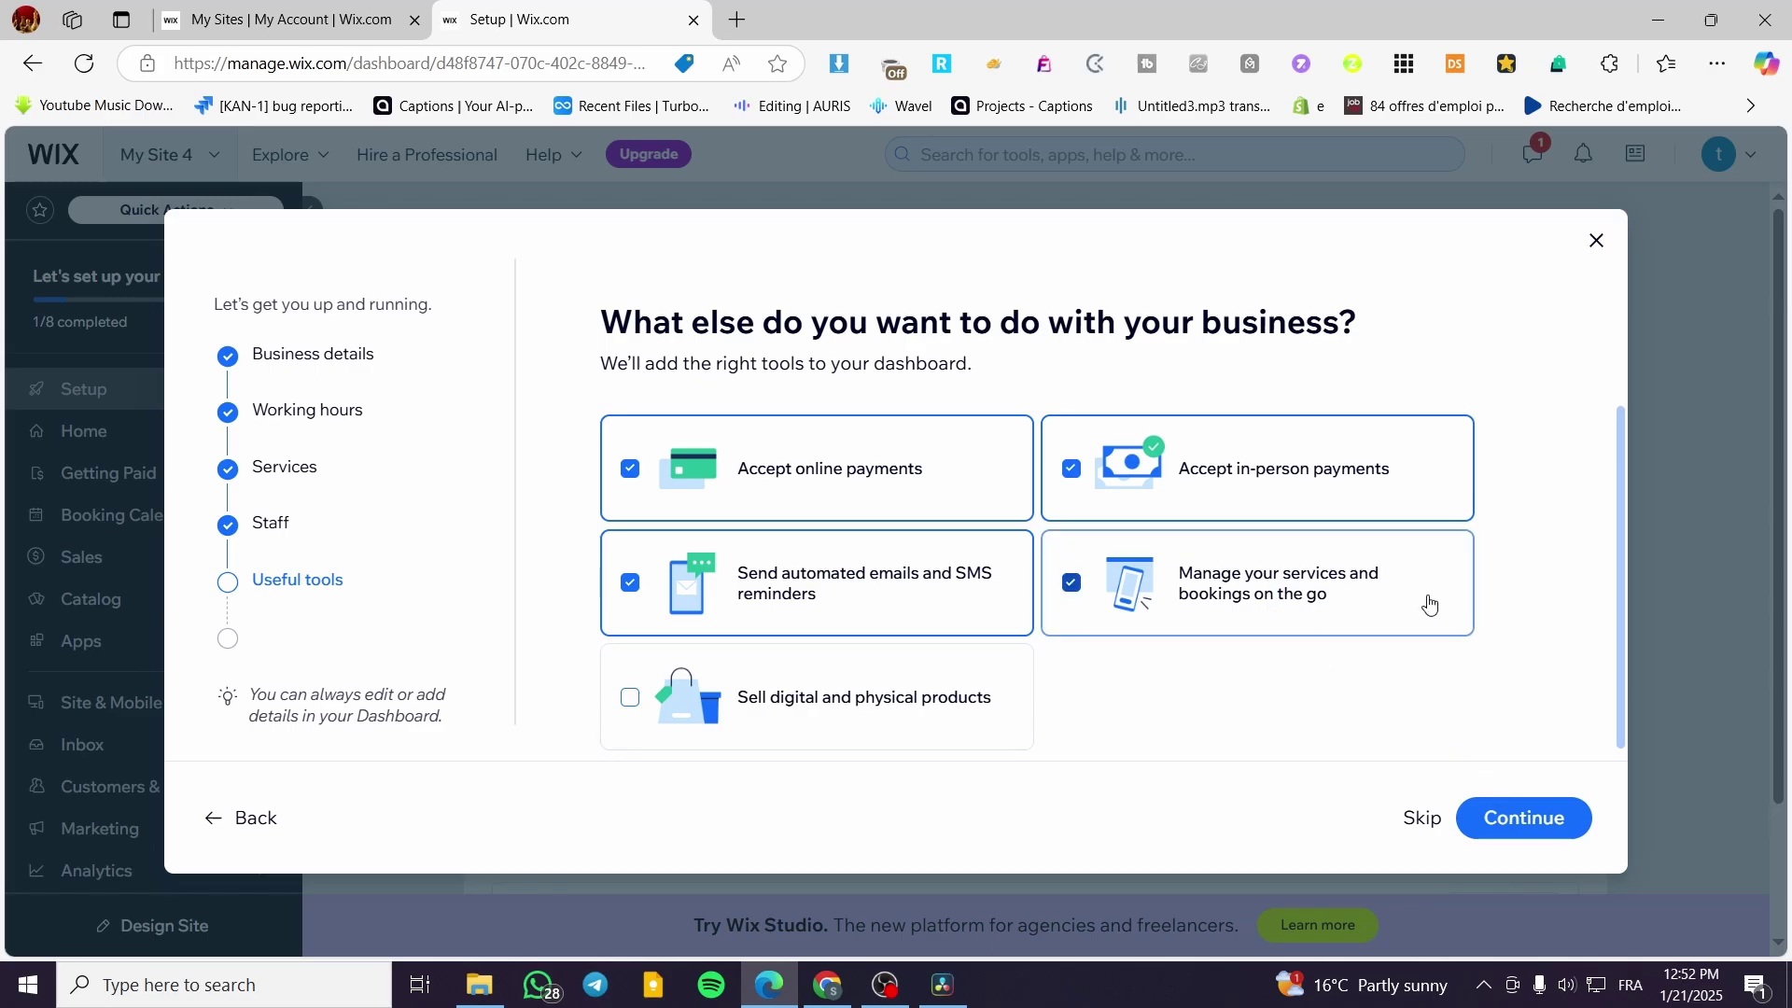
left_click(1500, 821)
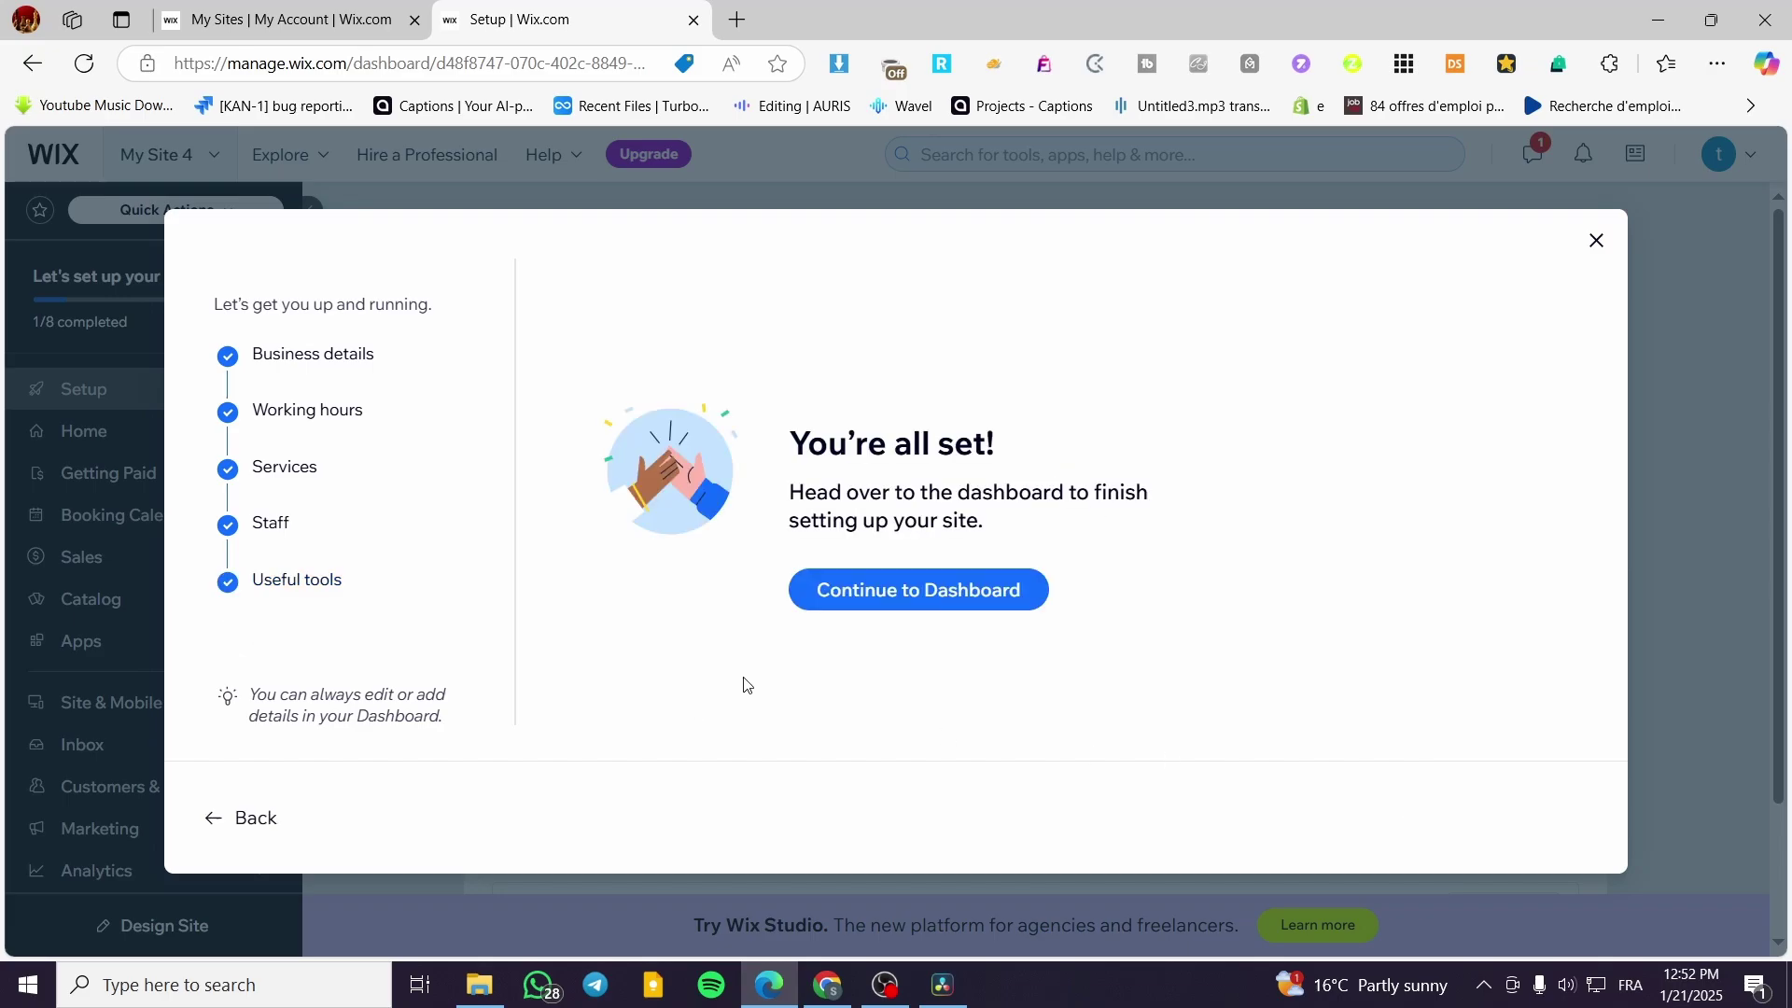
- Continue to the dashboard, dismiss the Wix Studio promotion, and start designing the site
left_click(1028, 611)
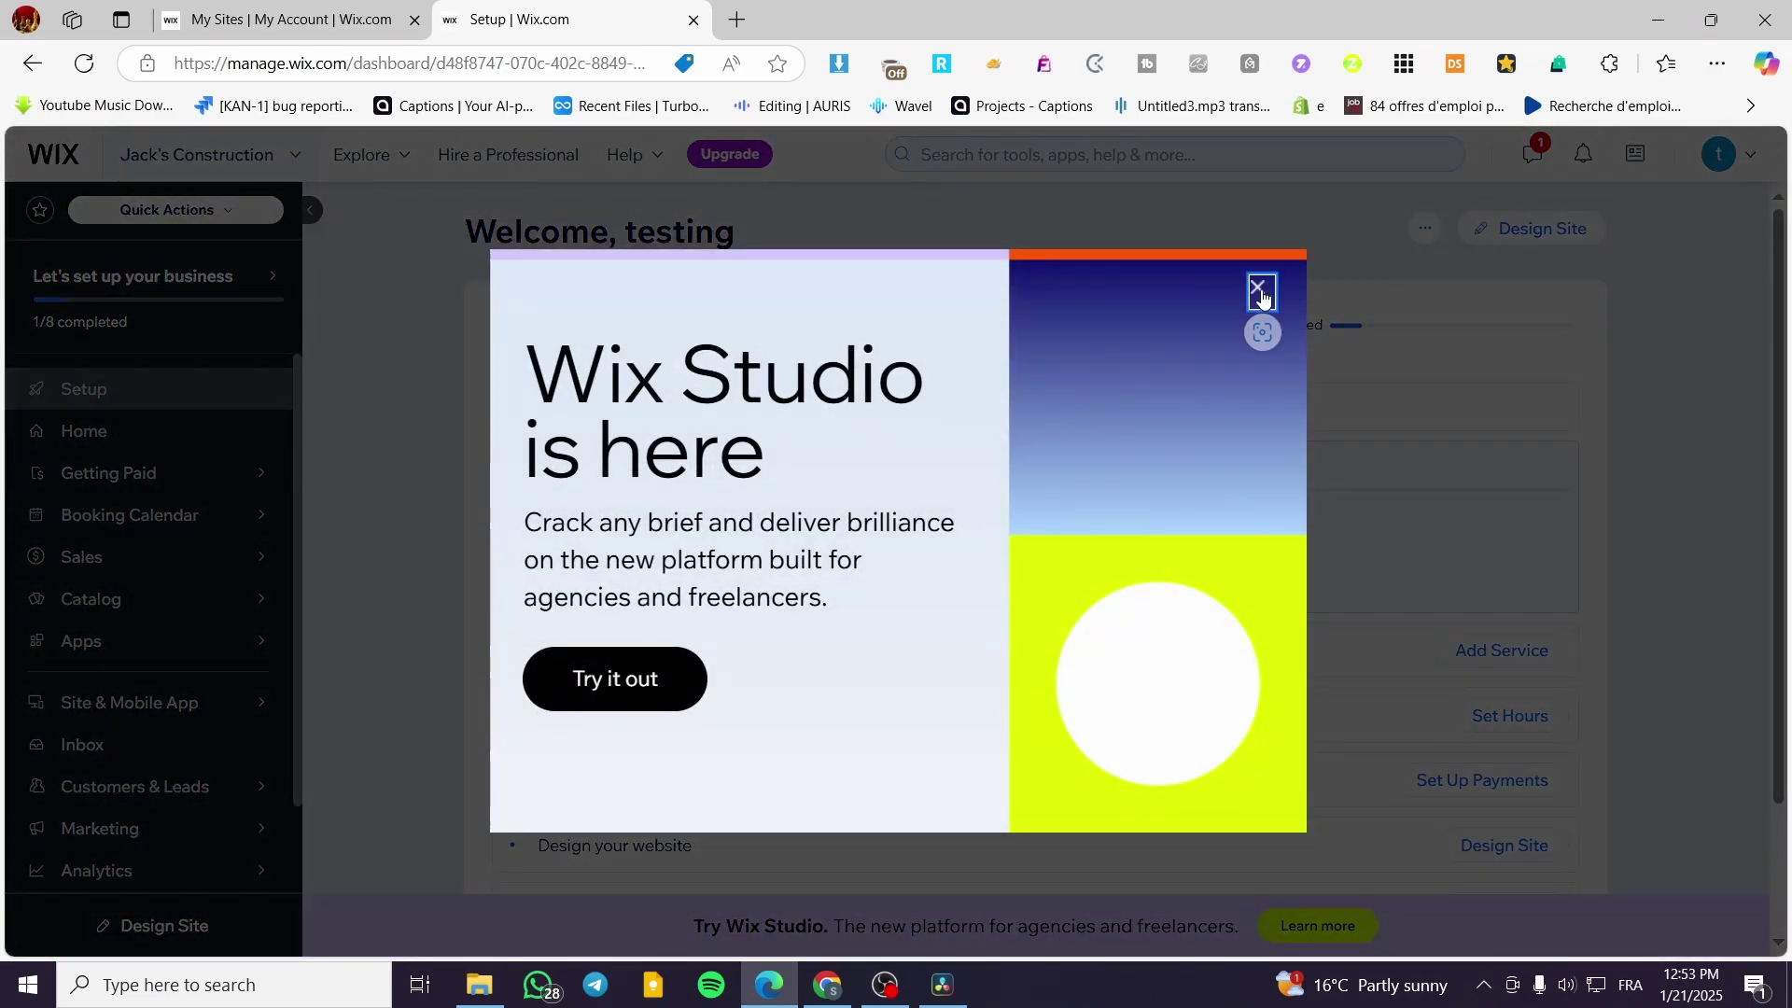
left_click(1258, 287)
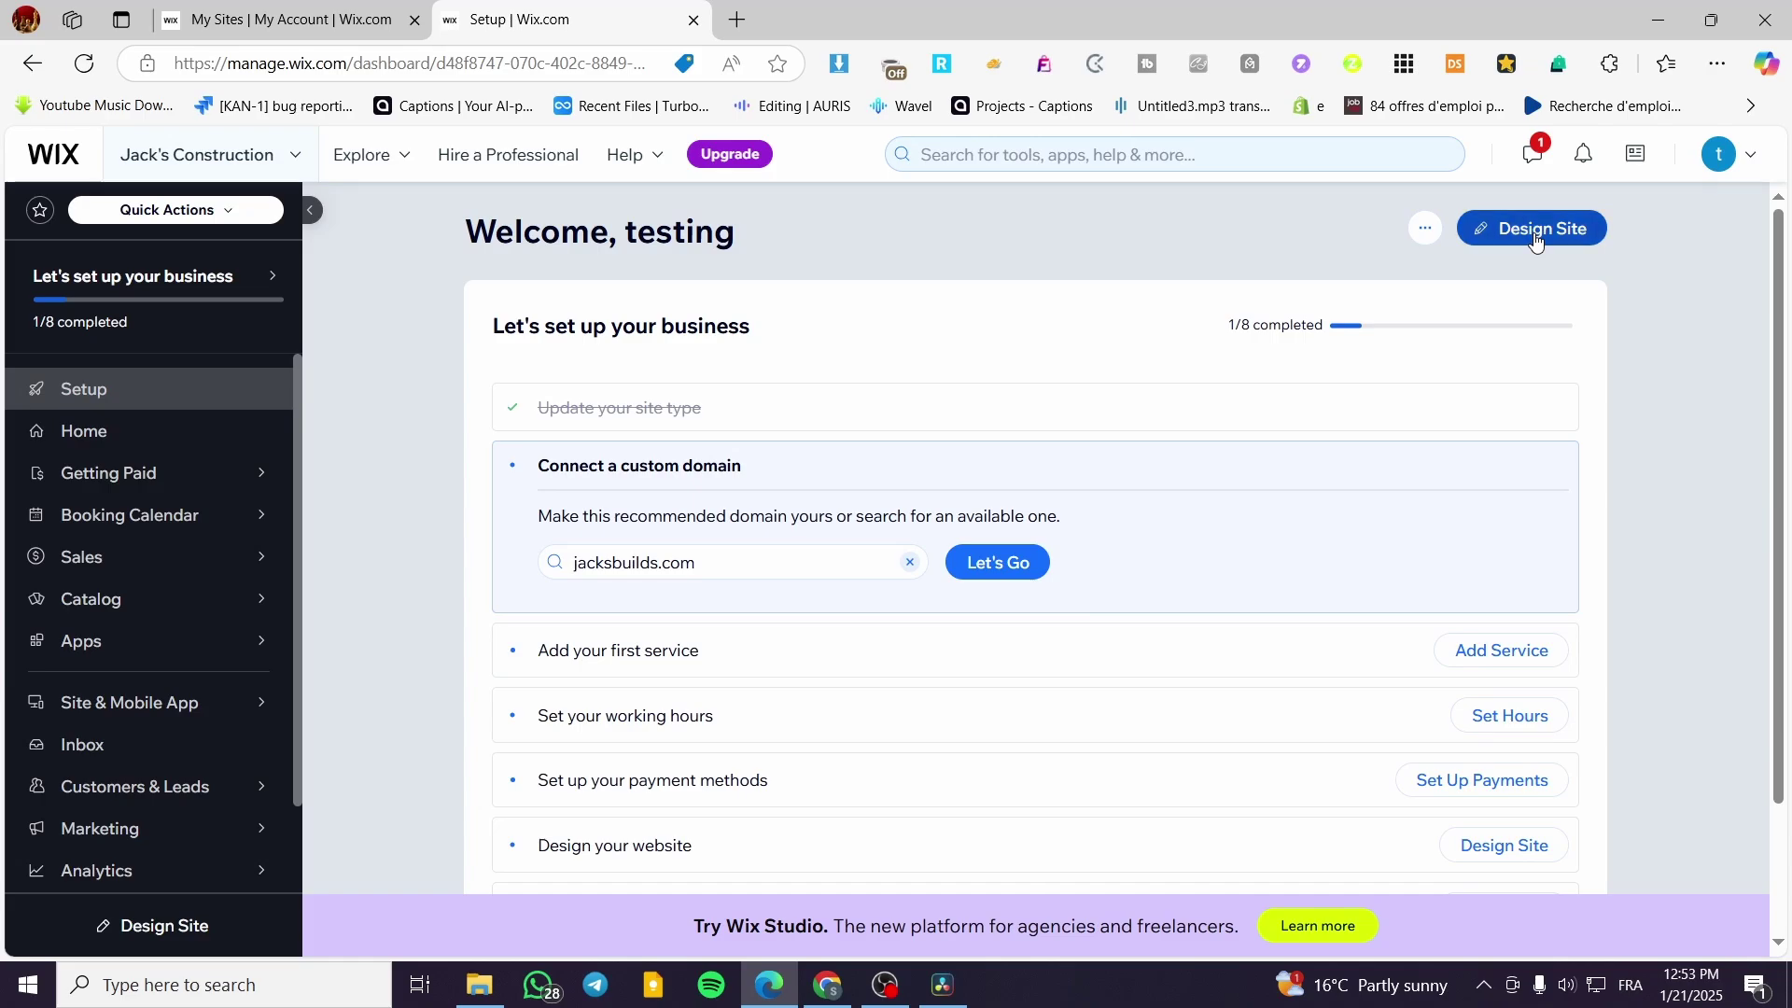
left_click(1507, 235)
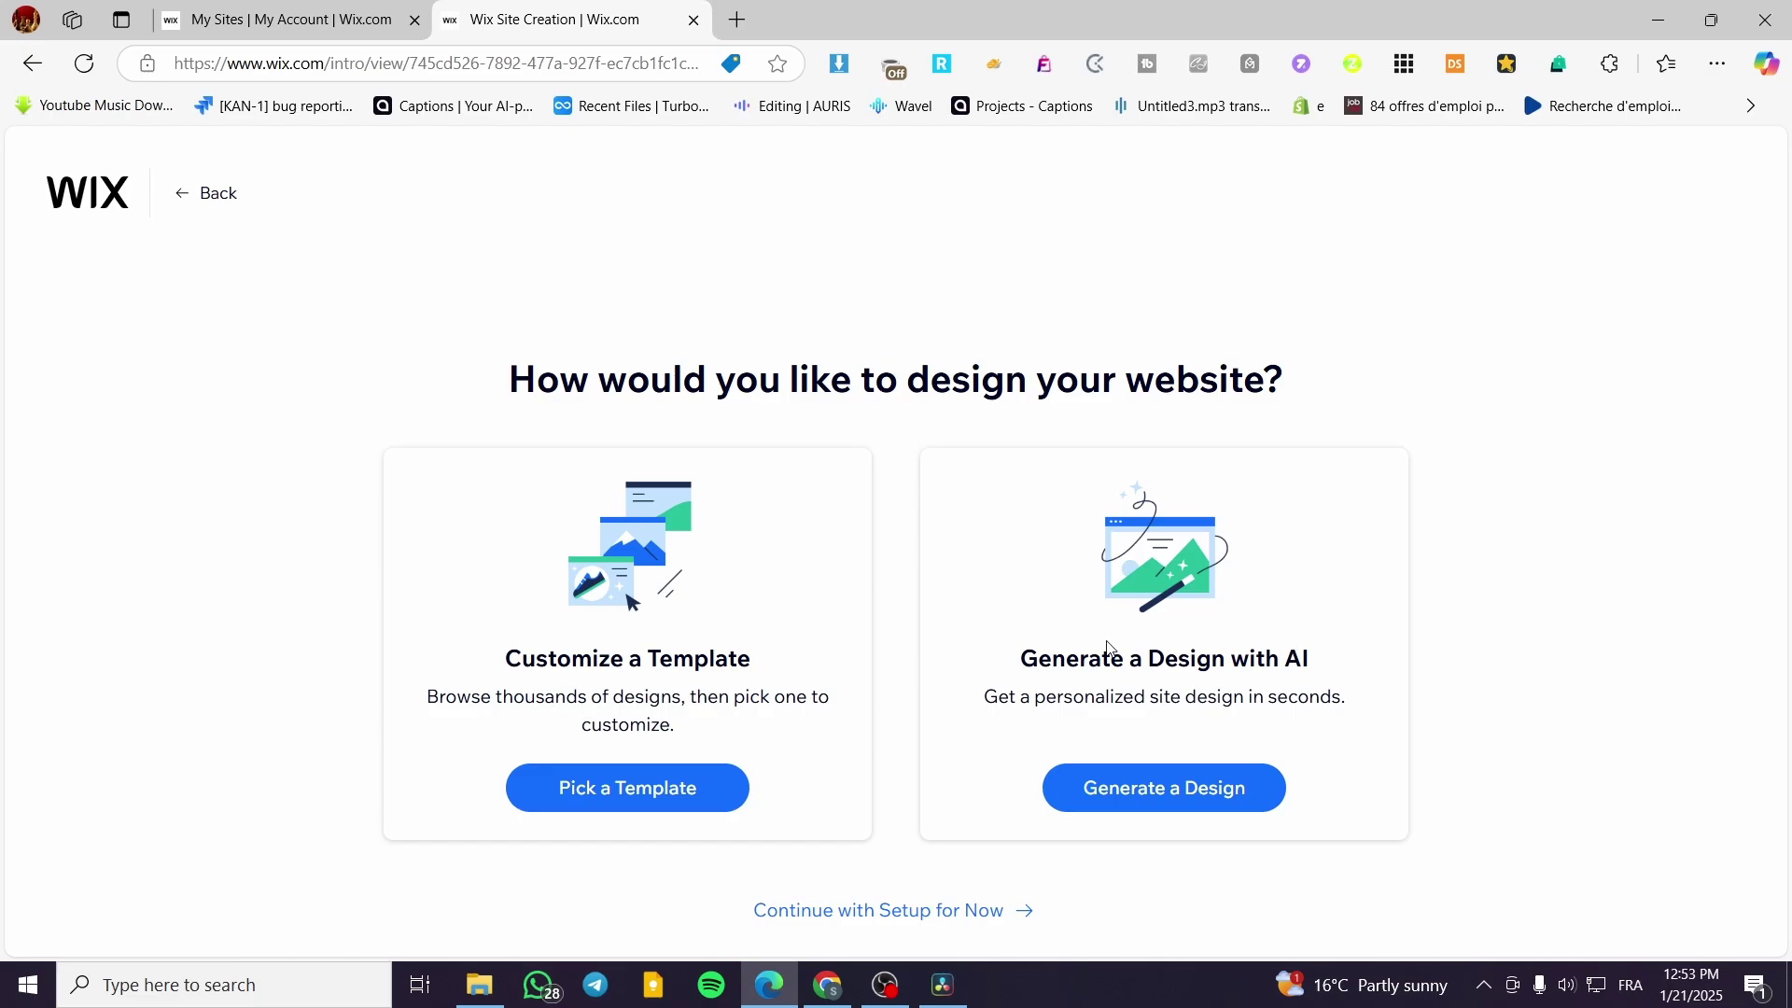
left_click_drag(1010, 666, 1370, 677)
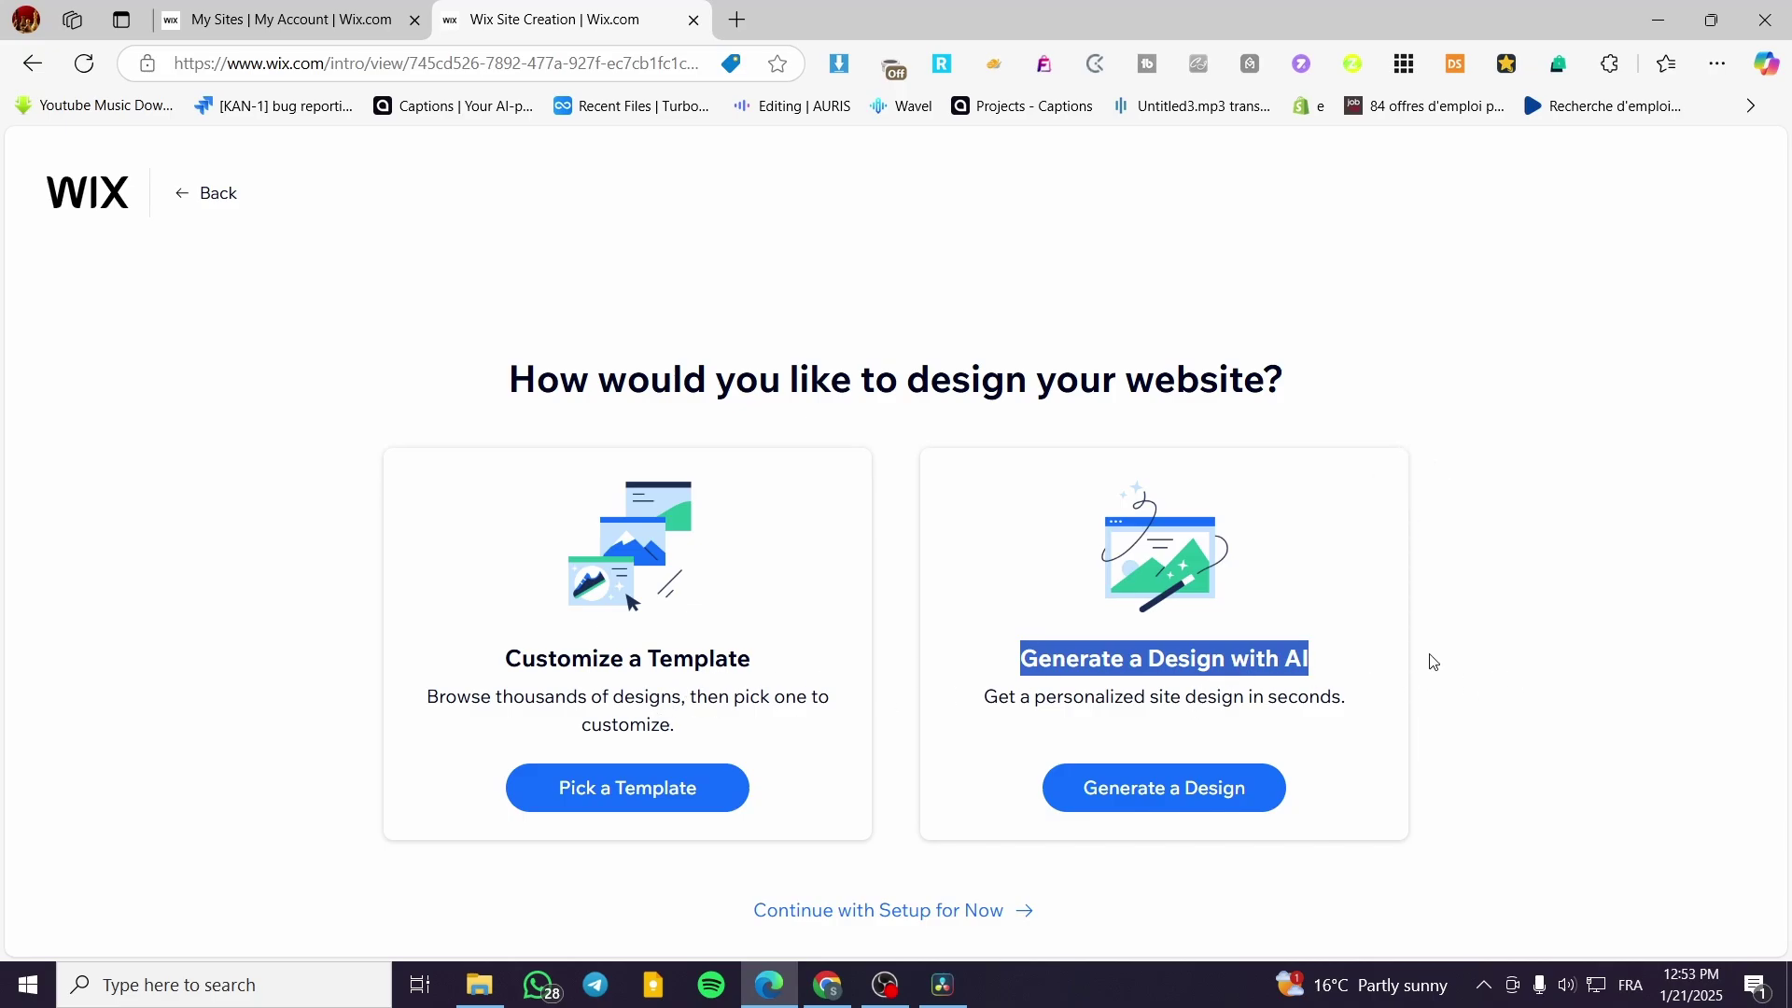
left_click(1577, 212)
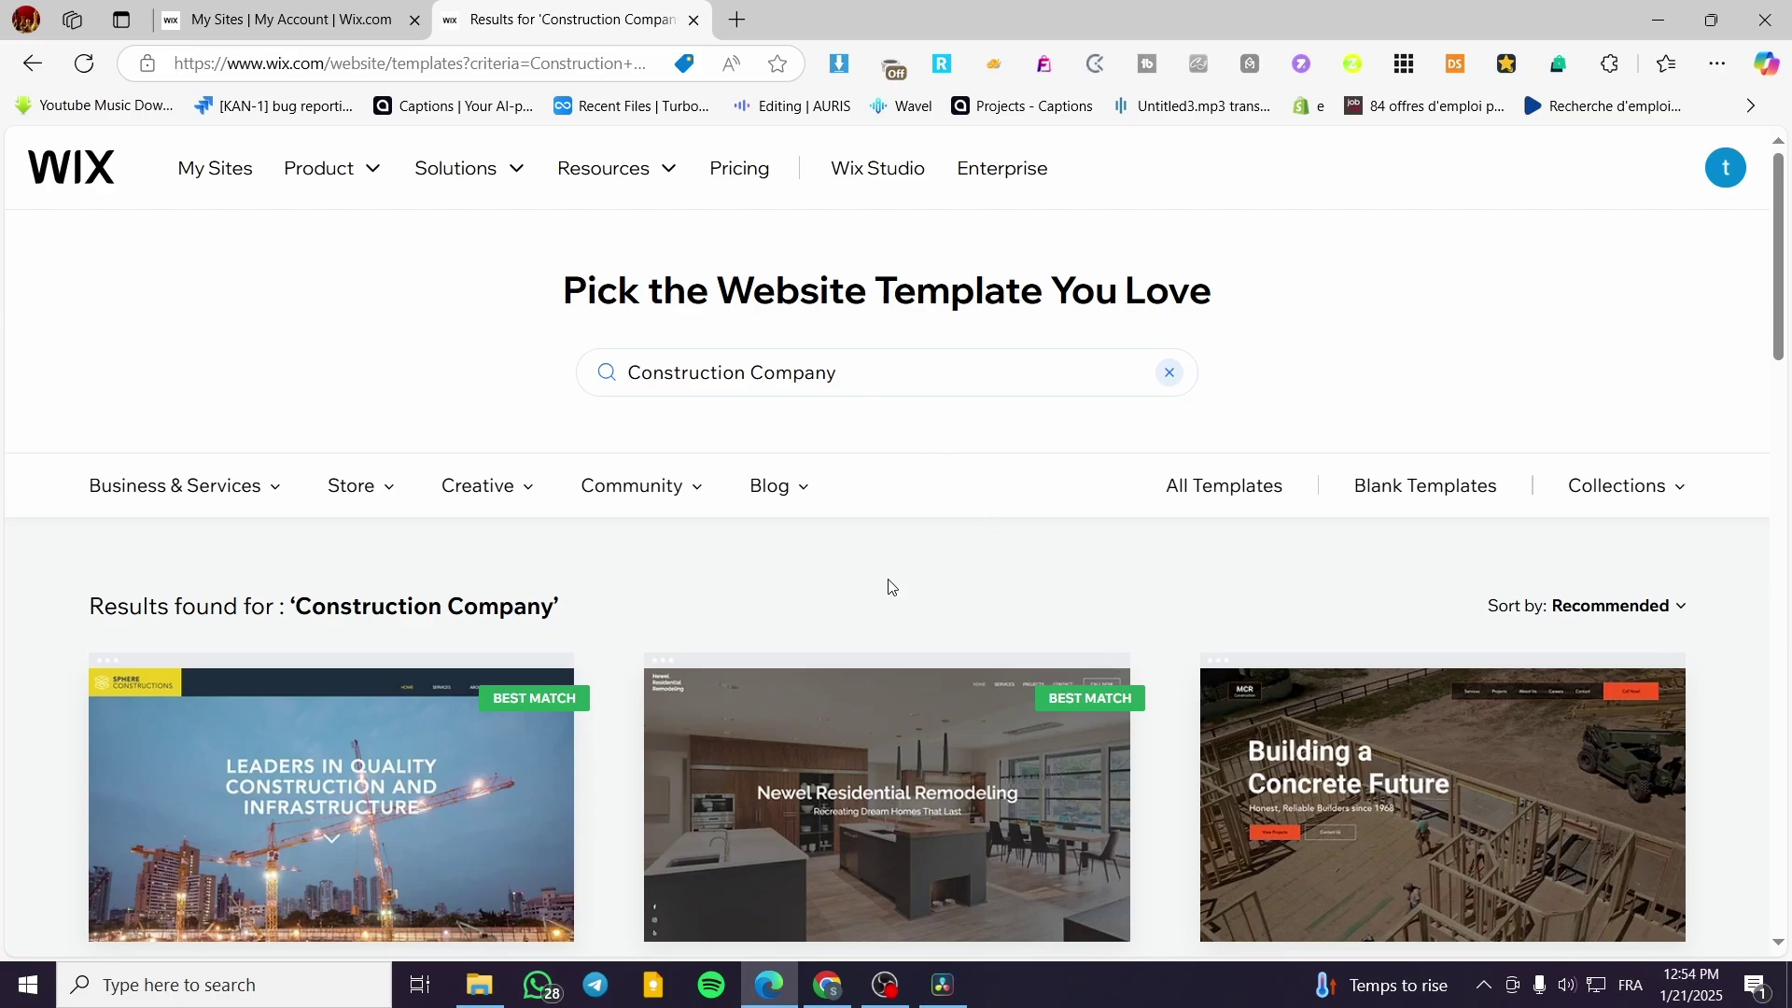
- Look through the first page of the Construction Company template results
scroll(1155, 456, "down", 4)
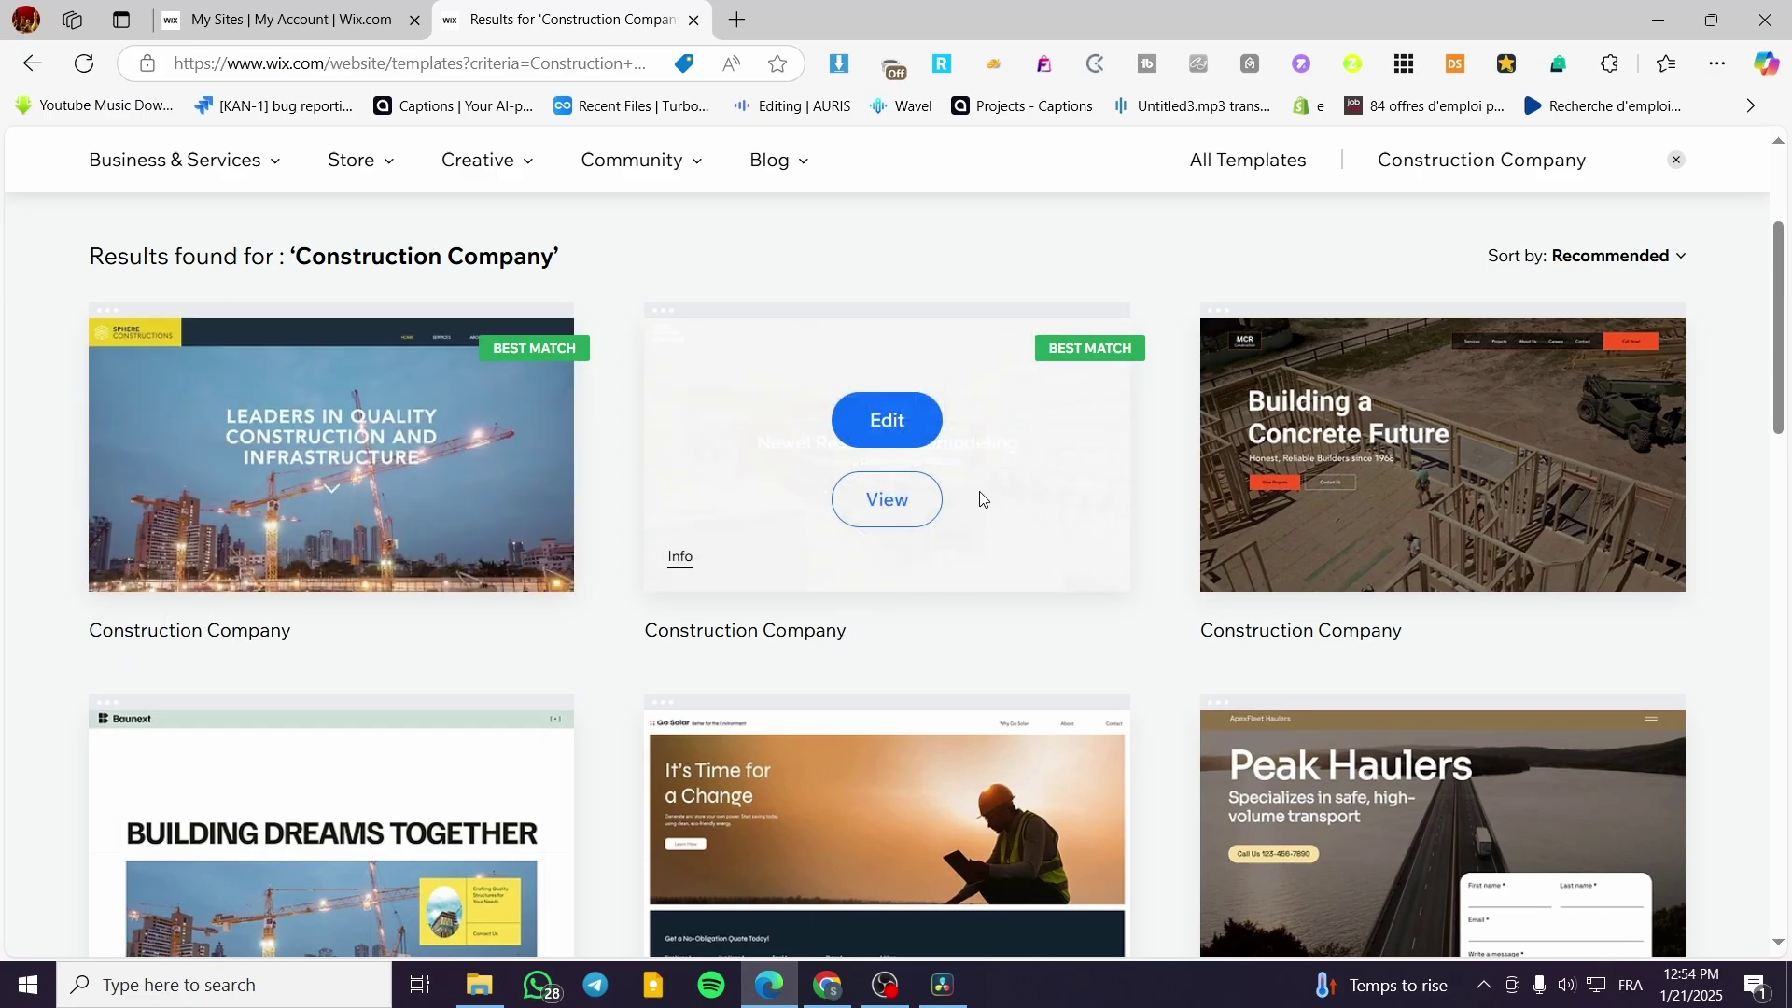
scroll(1736, 548, "down", 3)
scroll(1734, 546, "down", 3)
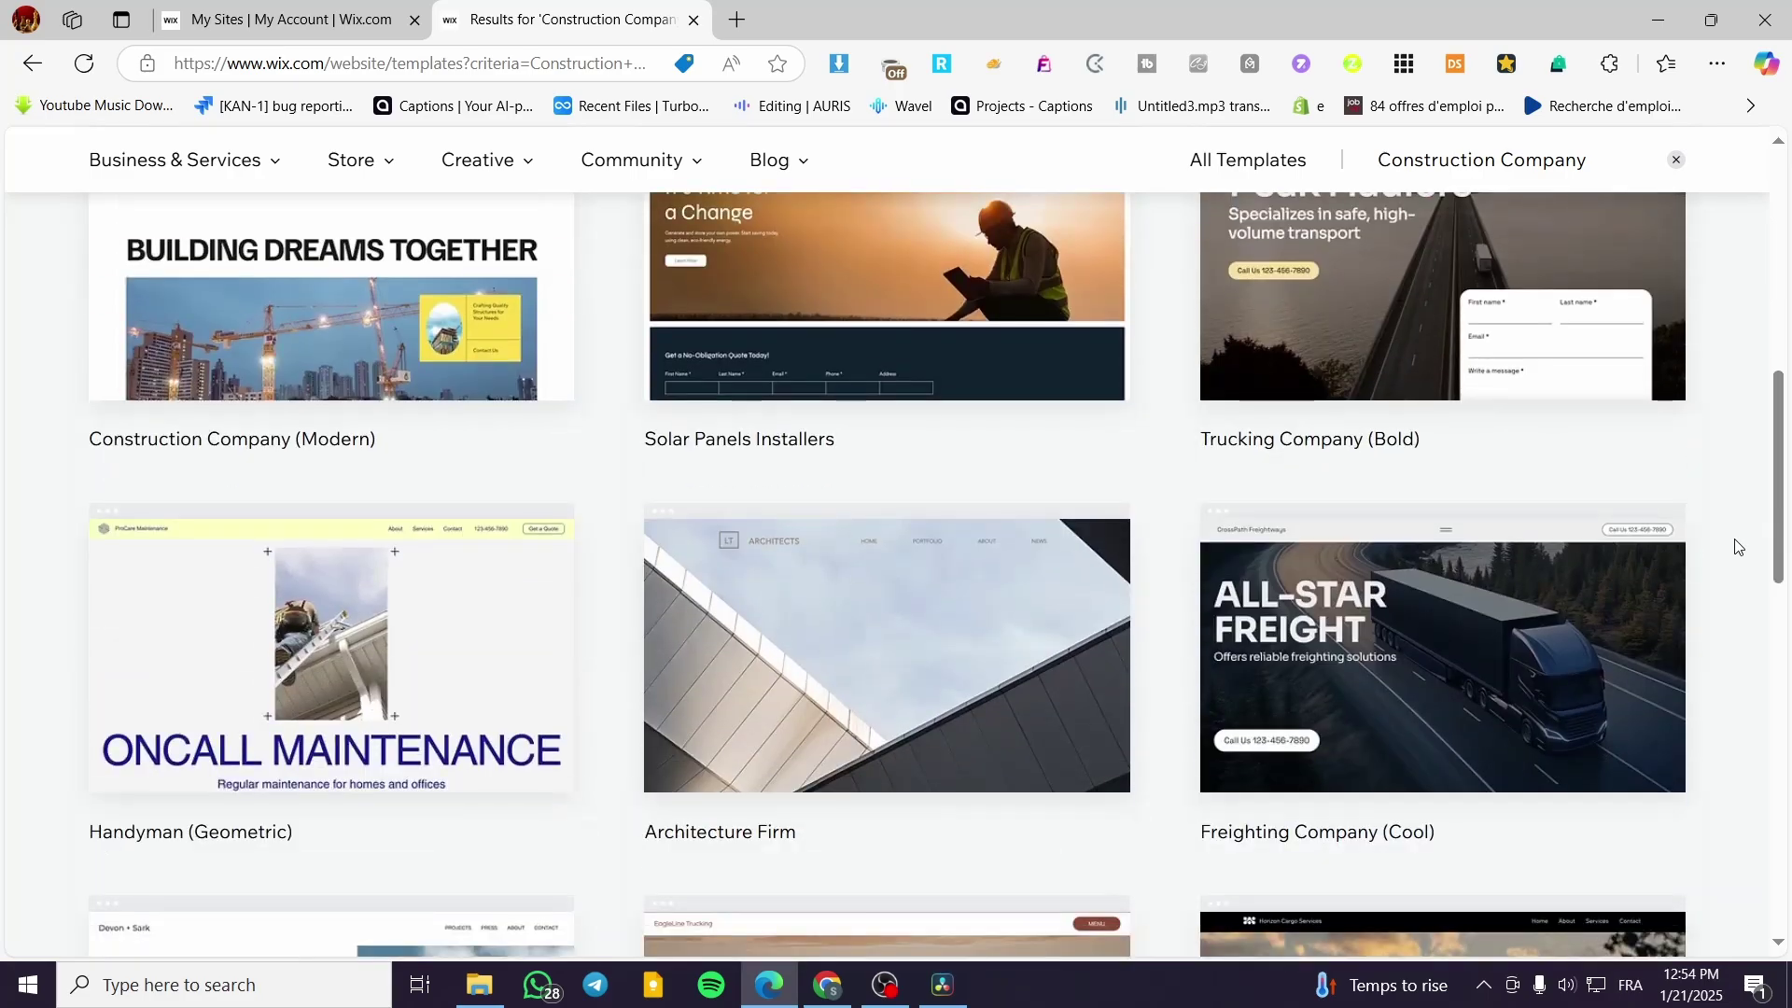
scroll(1727, 545, "down", 2)
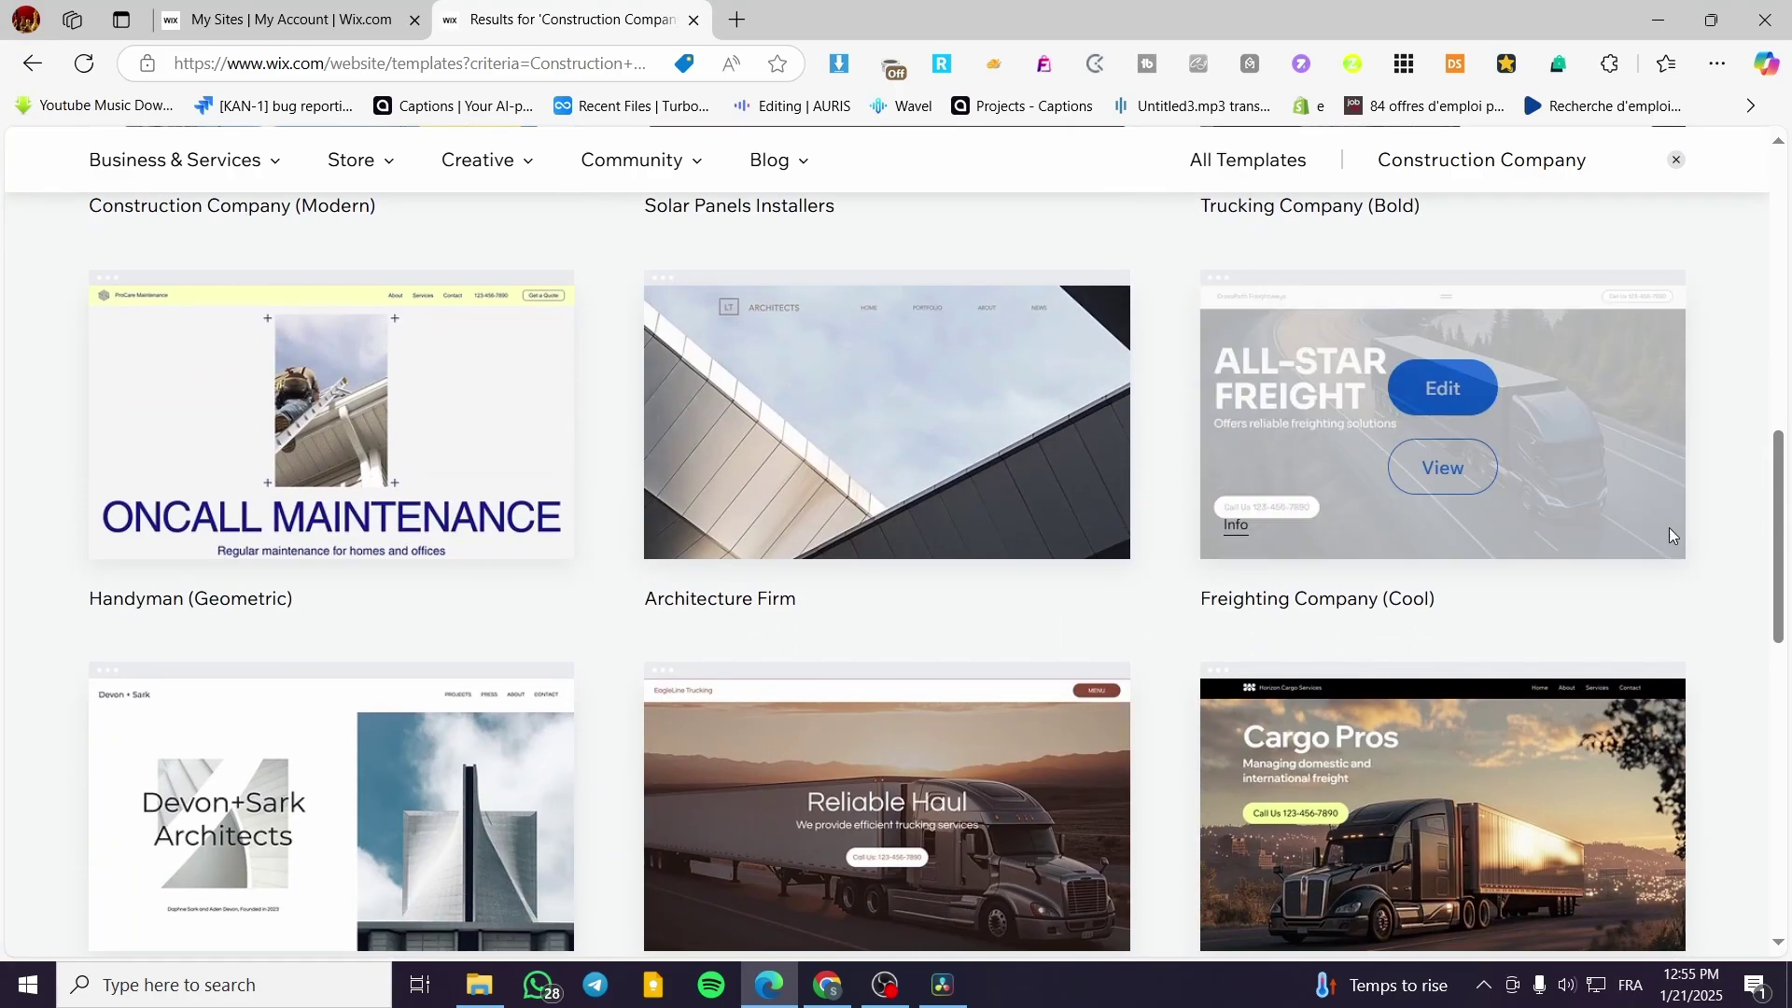
scroll(1708, 590, "down", 3)
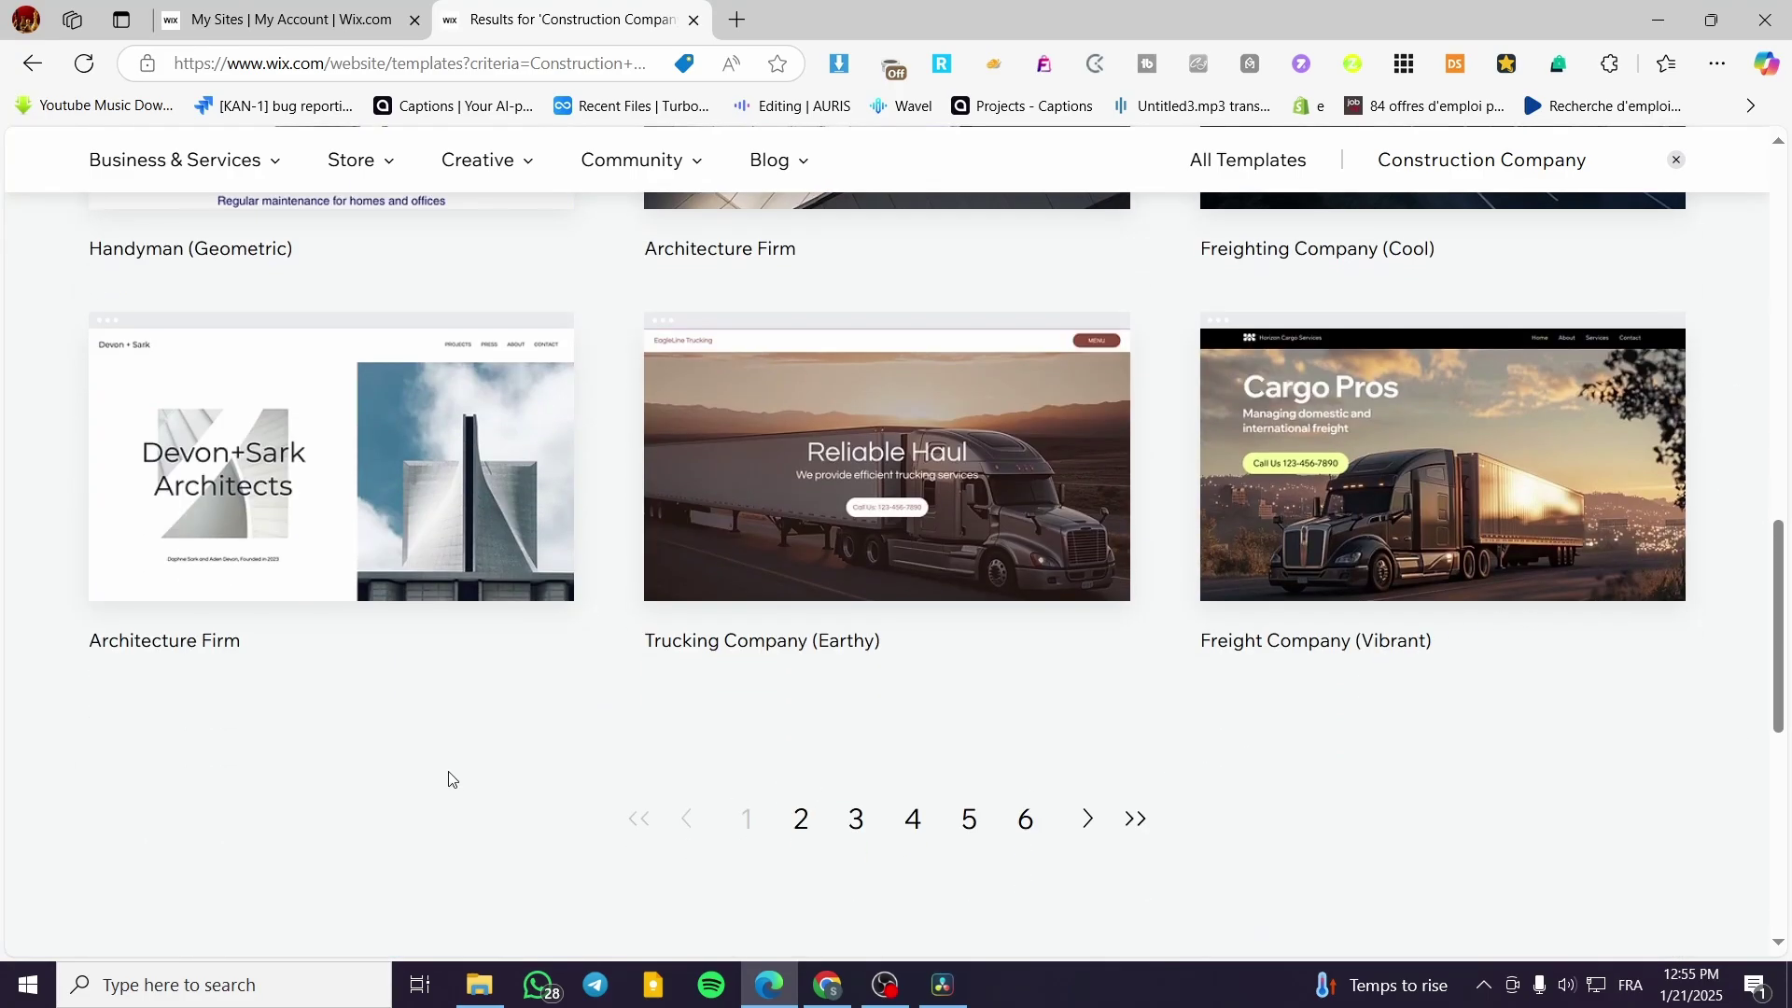
scroll(444, 775, "up", 5)
scroll(788, 776, "down", 6)
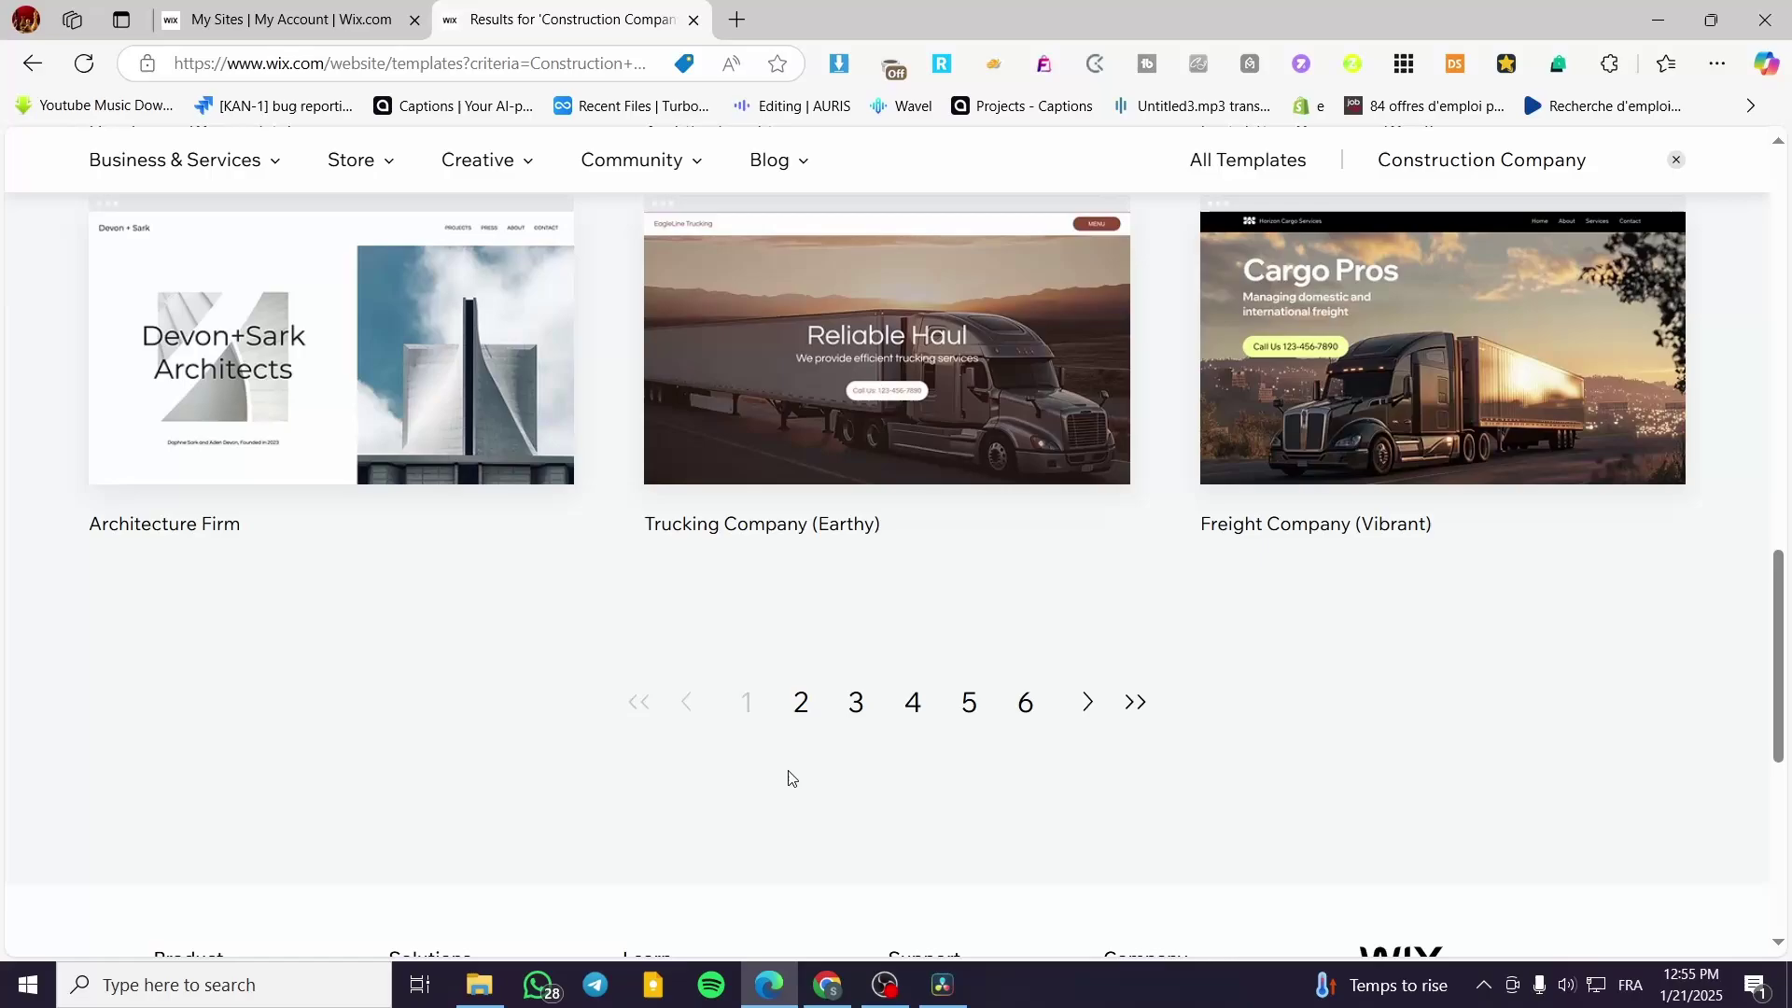
- Open page 4 of the template results and review the designs offered there
left_click(907, 706)
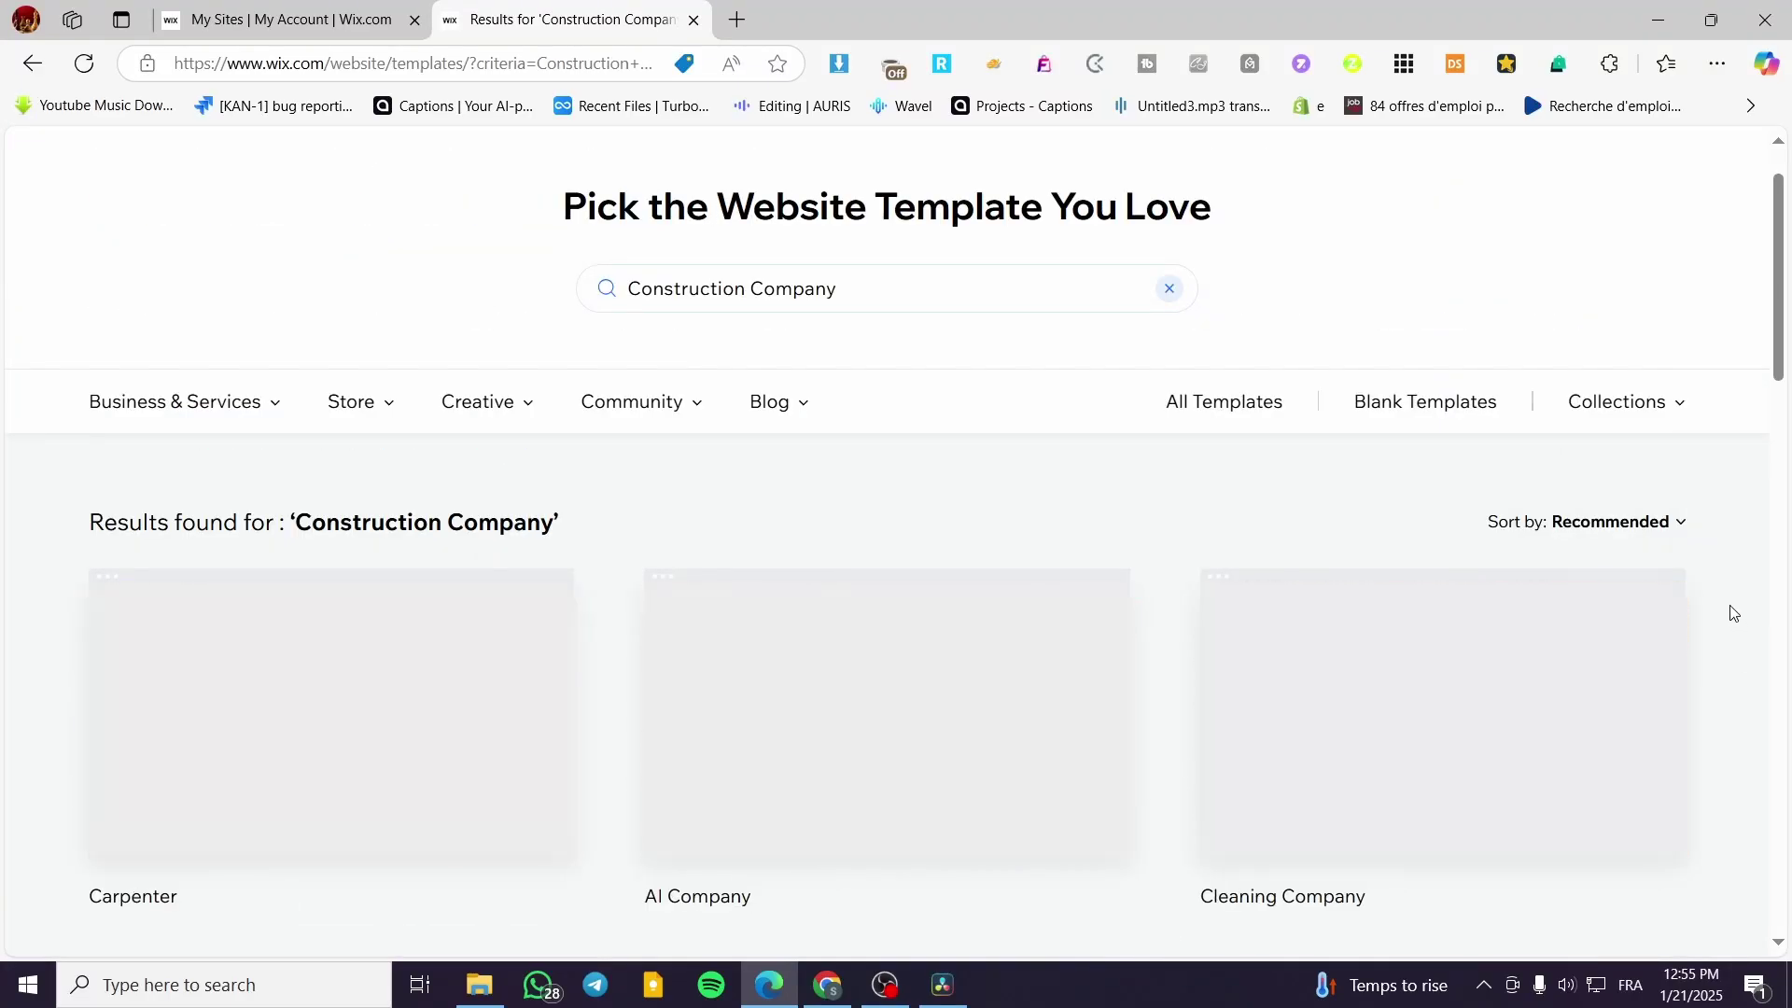
scroll(1716, 608, "down", 3)
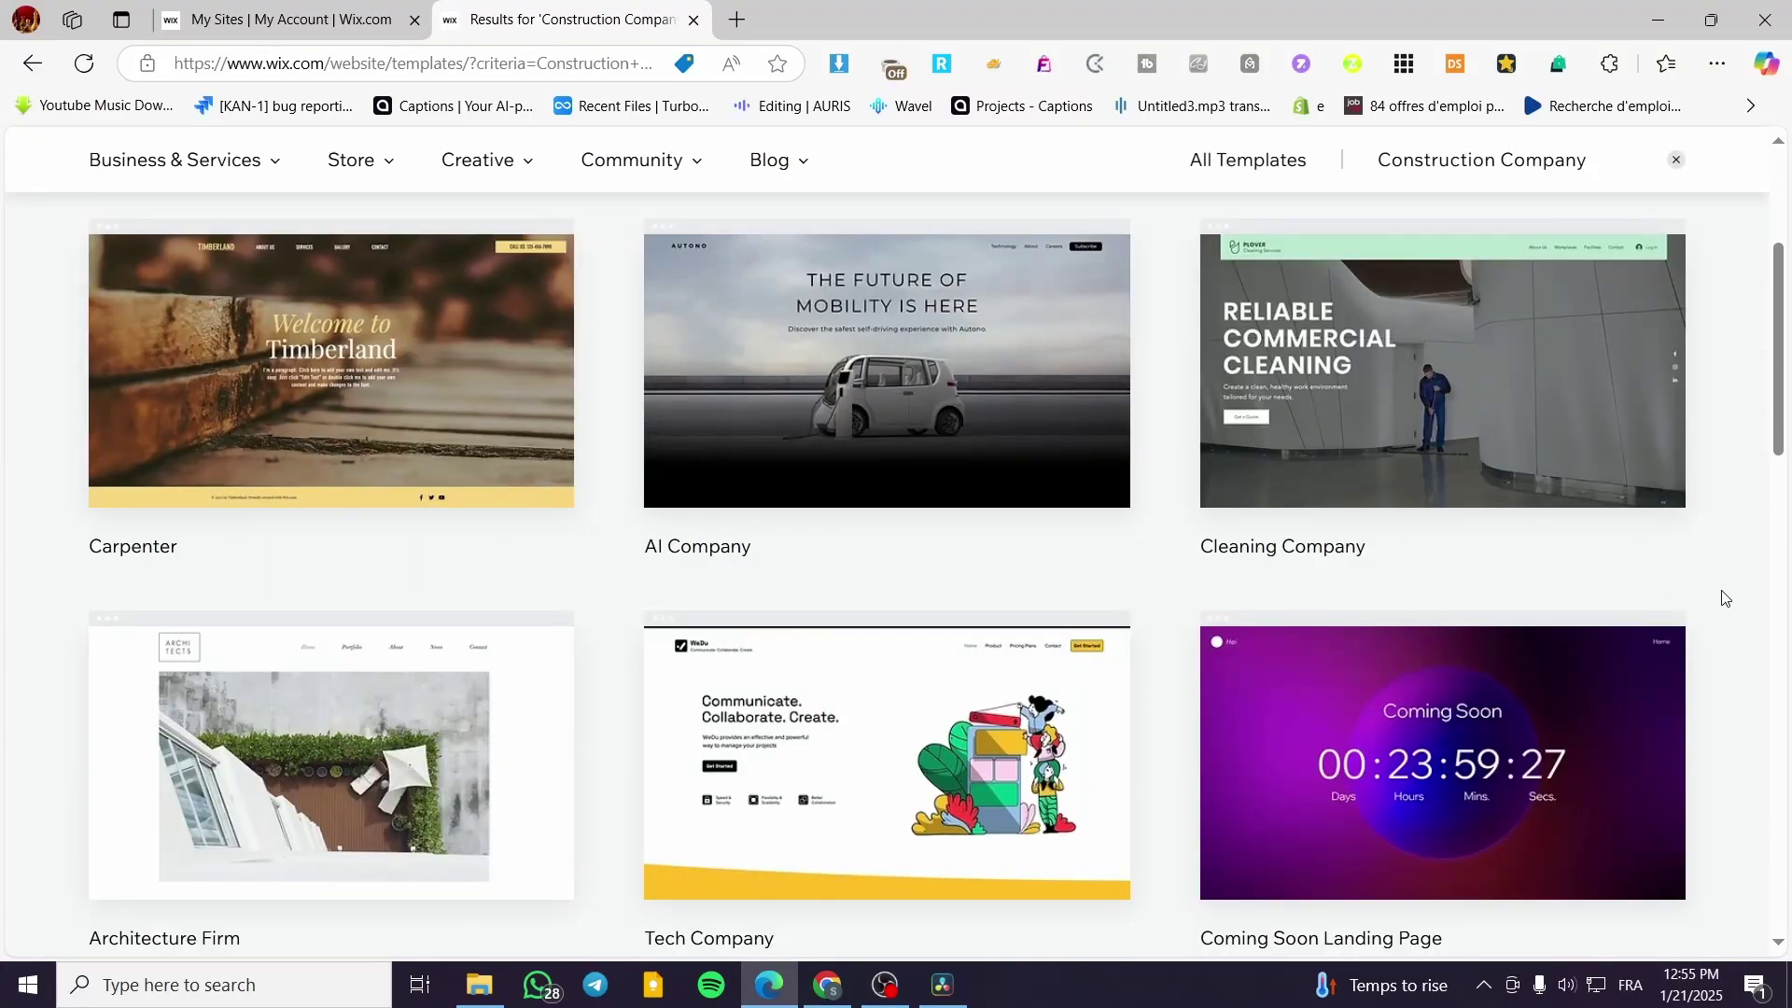
scroll(1706, 600, "down", 2)
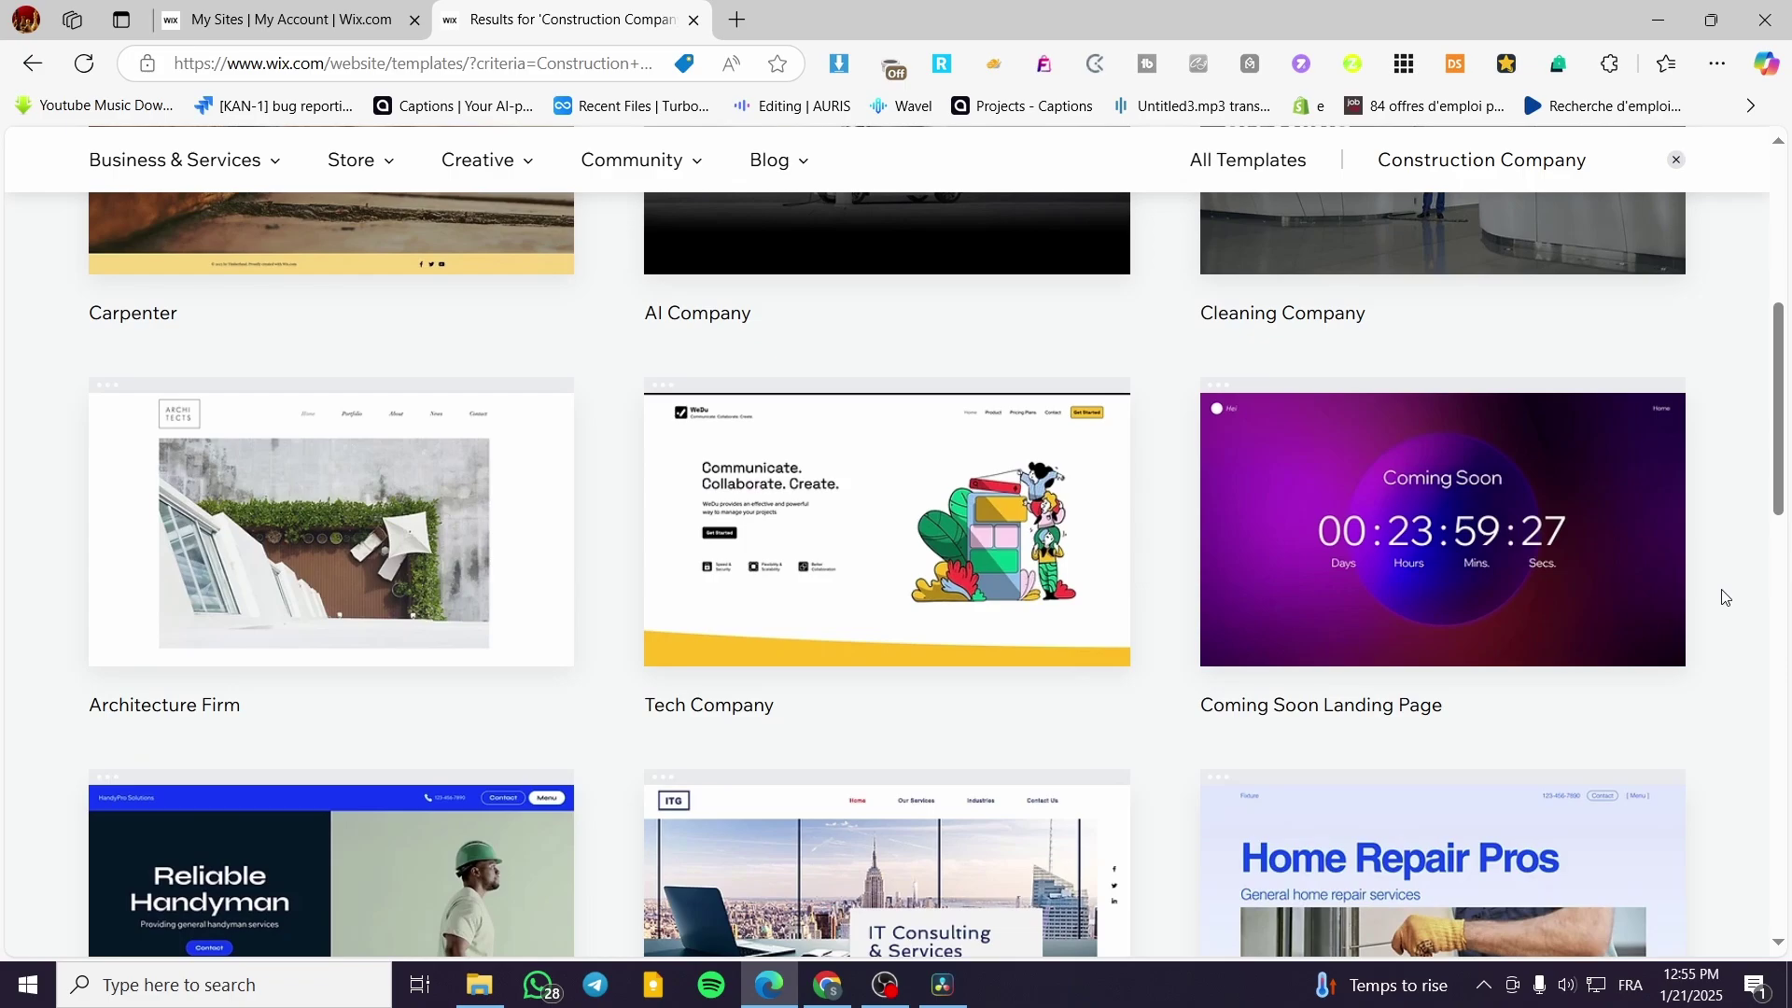
scroll(1717, 601, "down", 6)
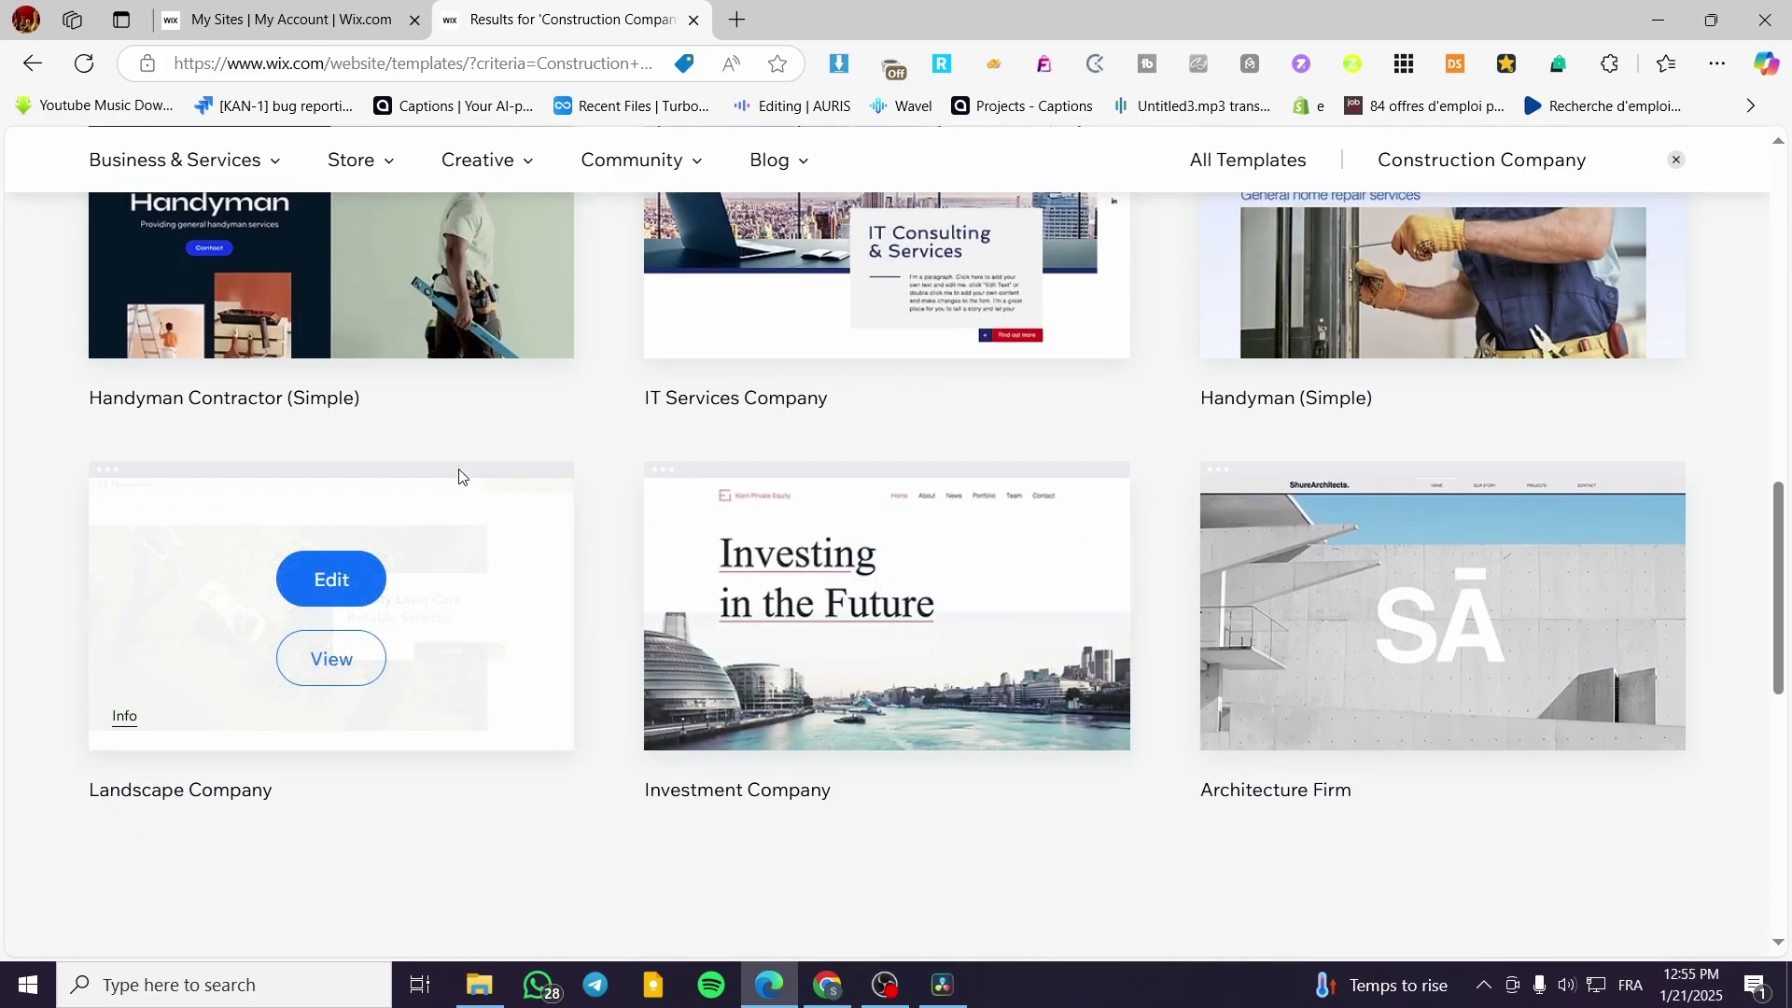
scroll(458, 476, "up", 2)
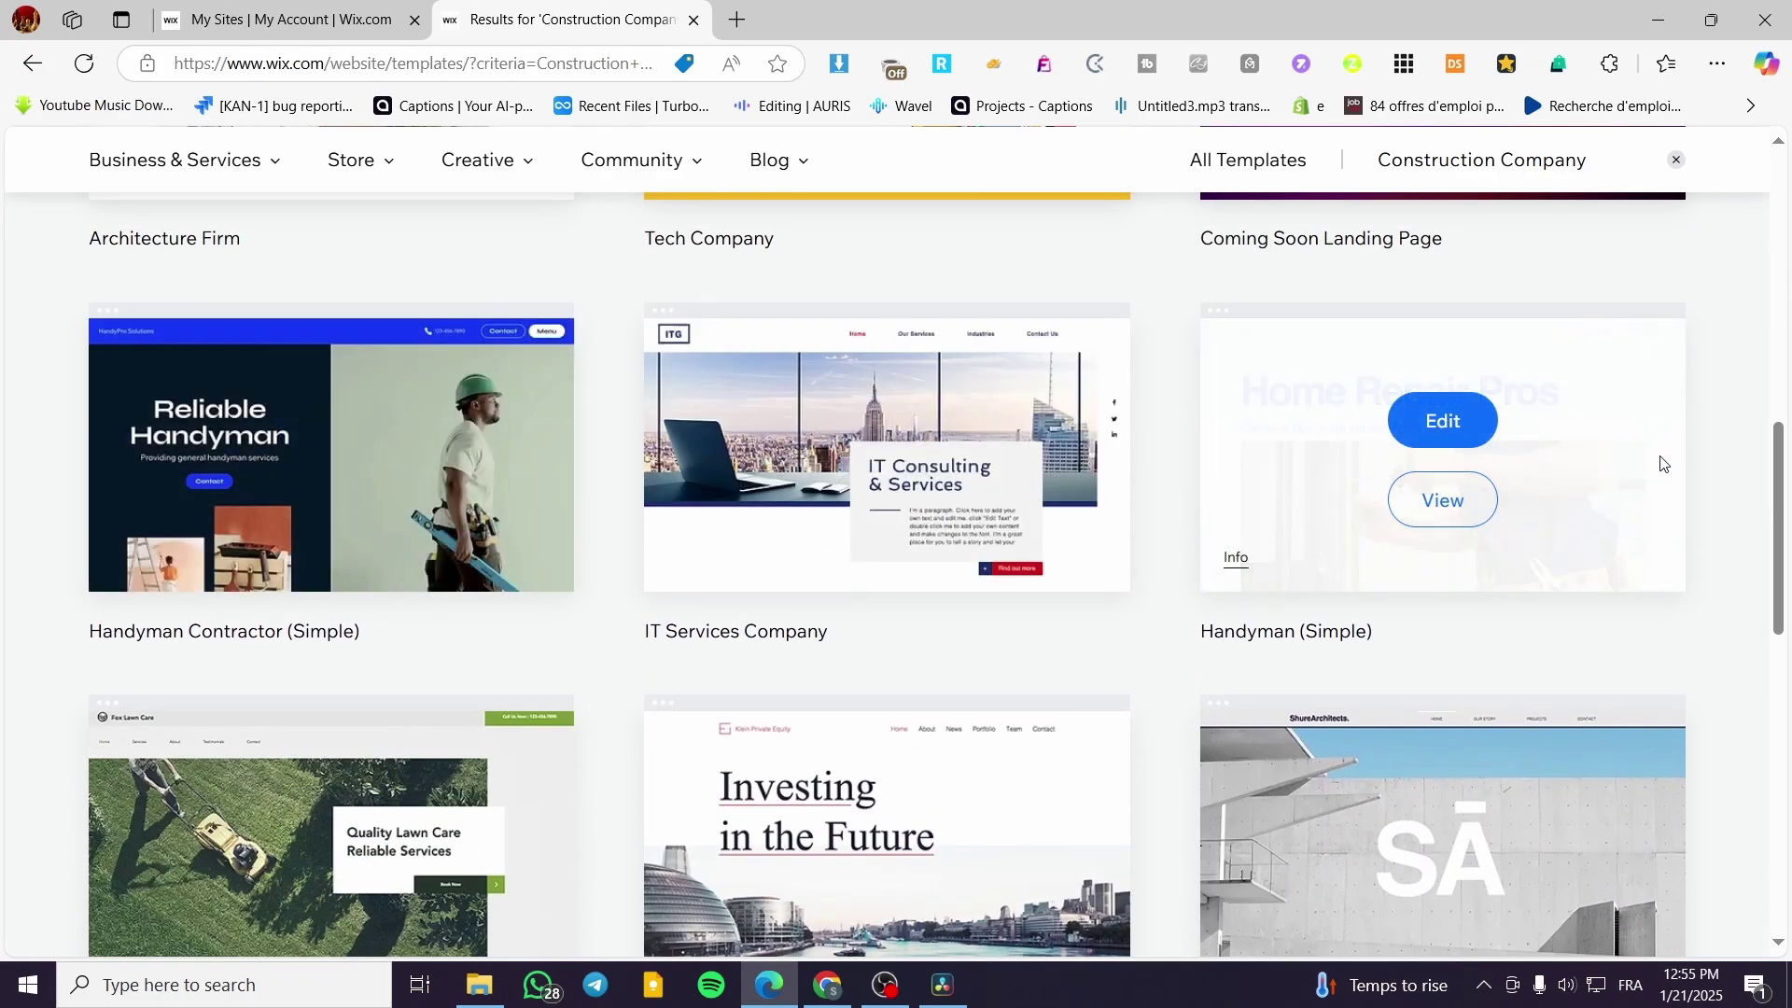
scroll(616, 652, "down", 5)
- Go to page 2 of the template results and review its designs
left_click(772, 622)
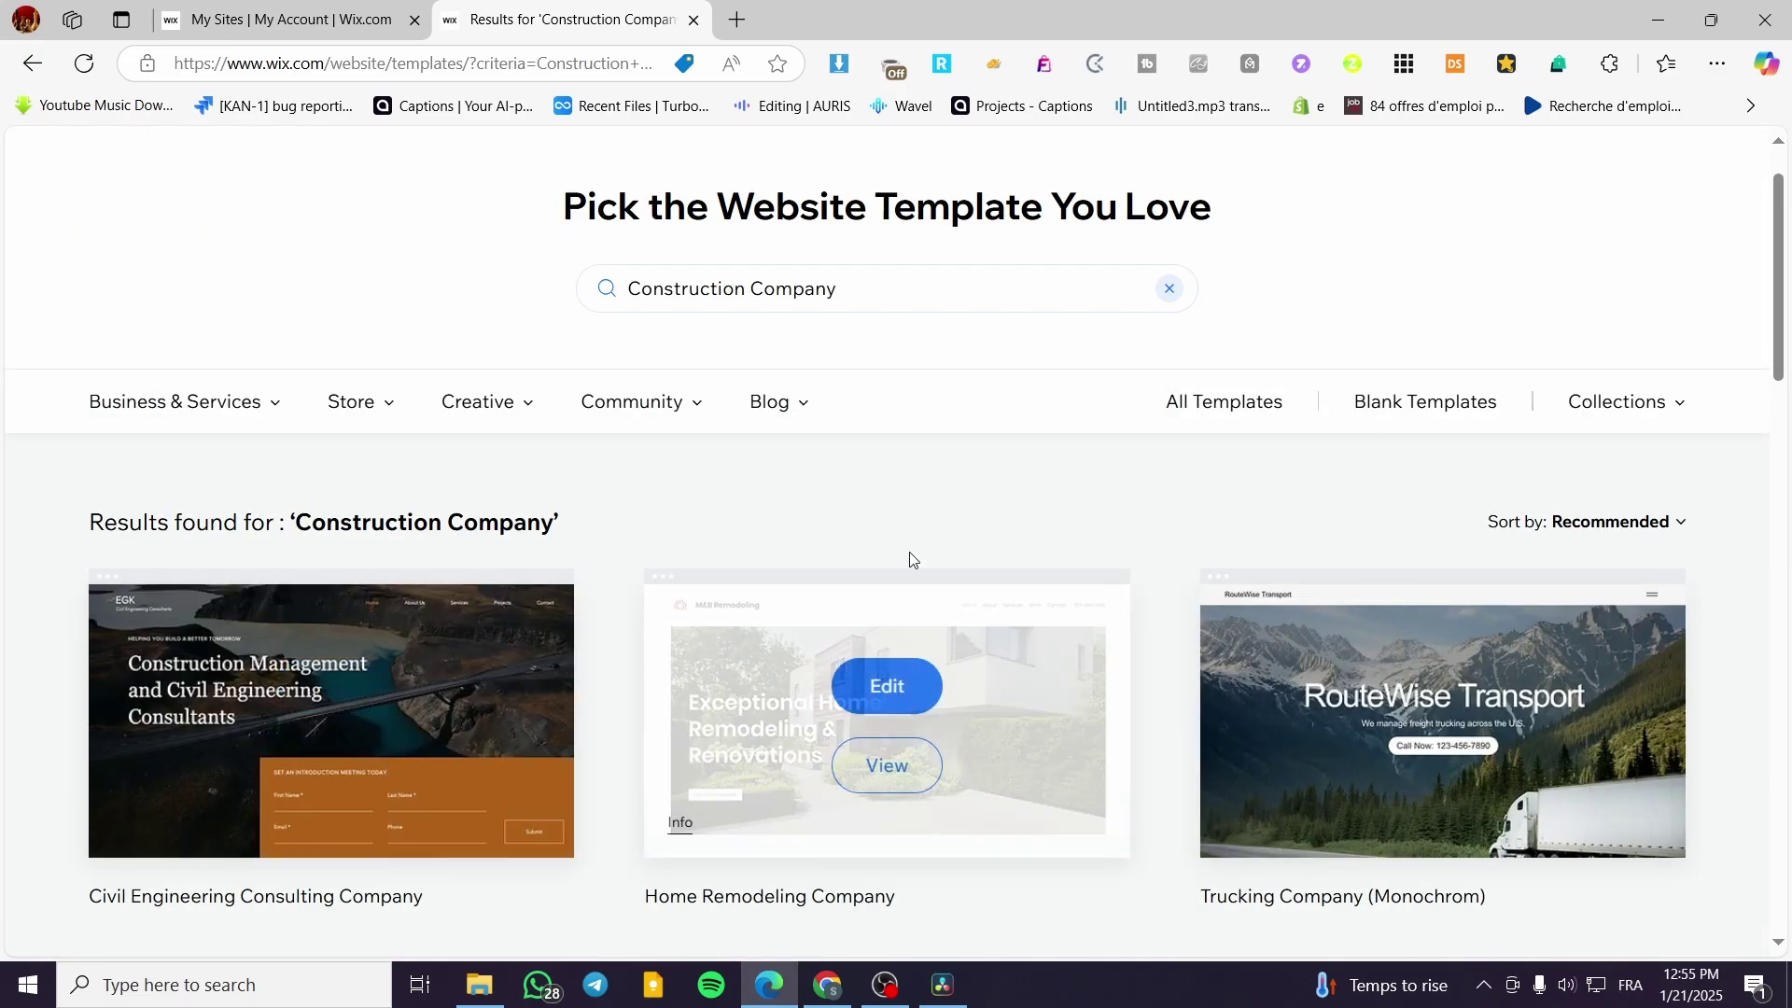
scroll(863, 555, "down", 6)
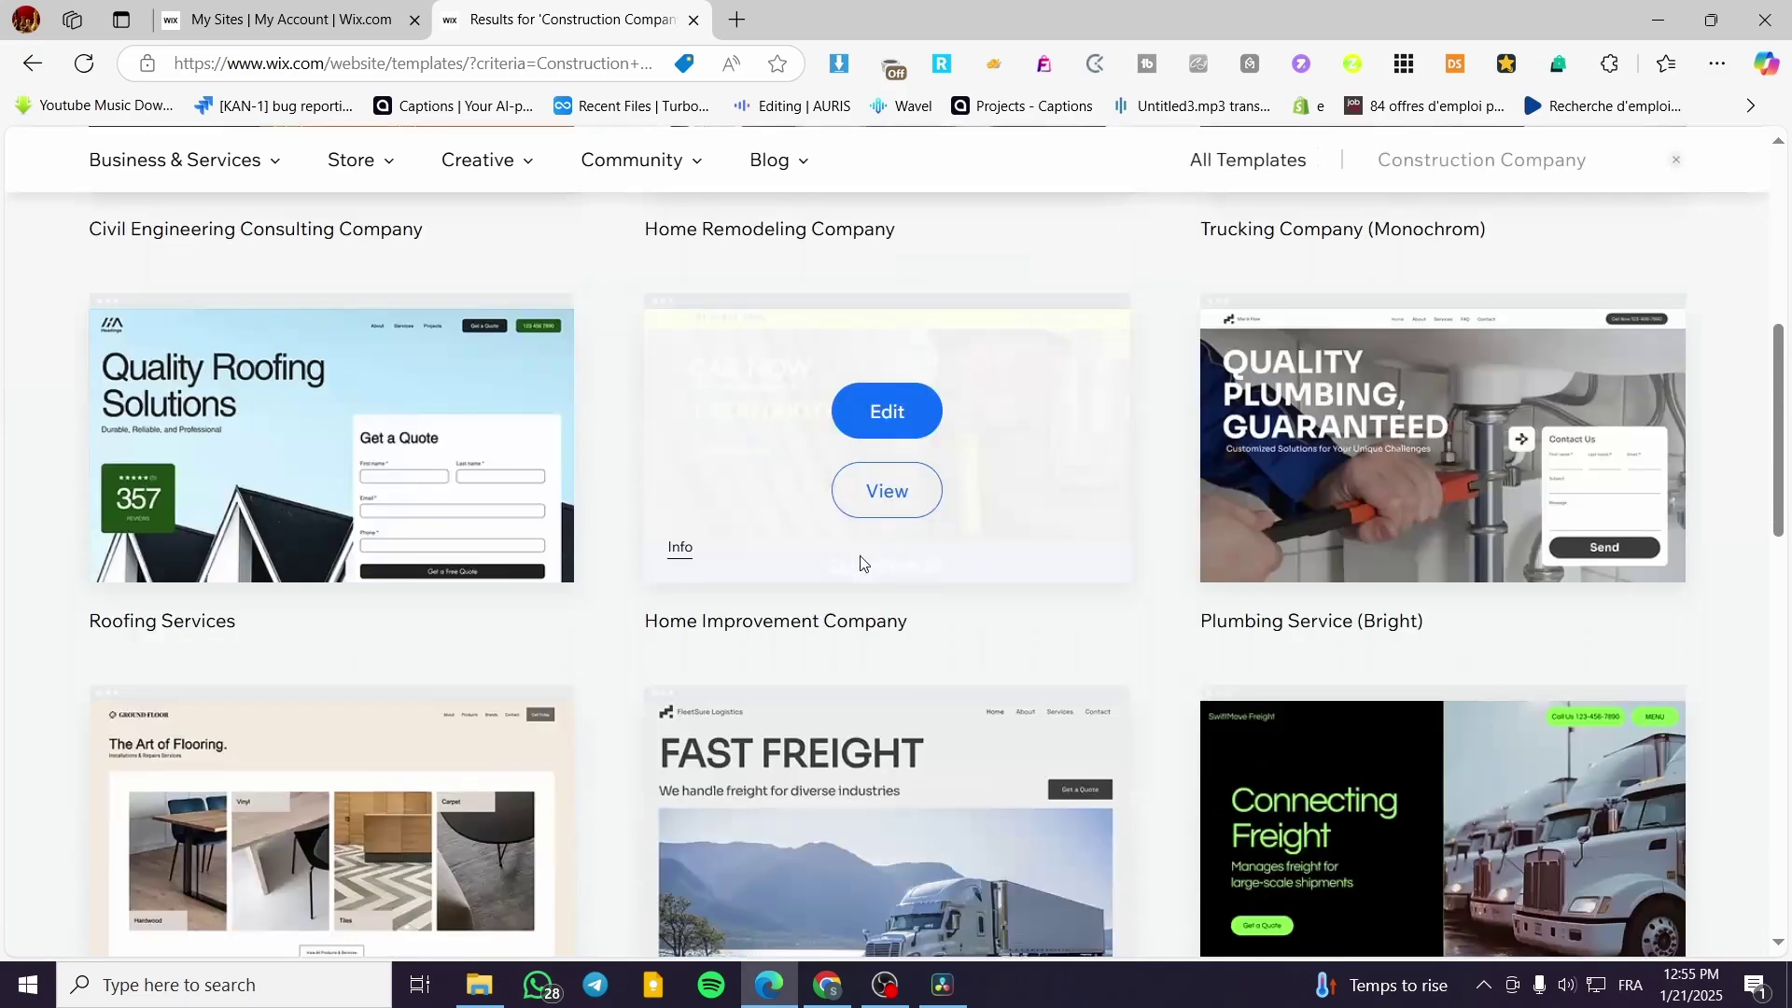
scroll(355, 803, "down", 2)
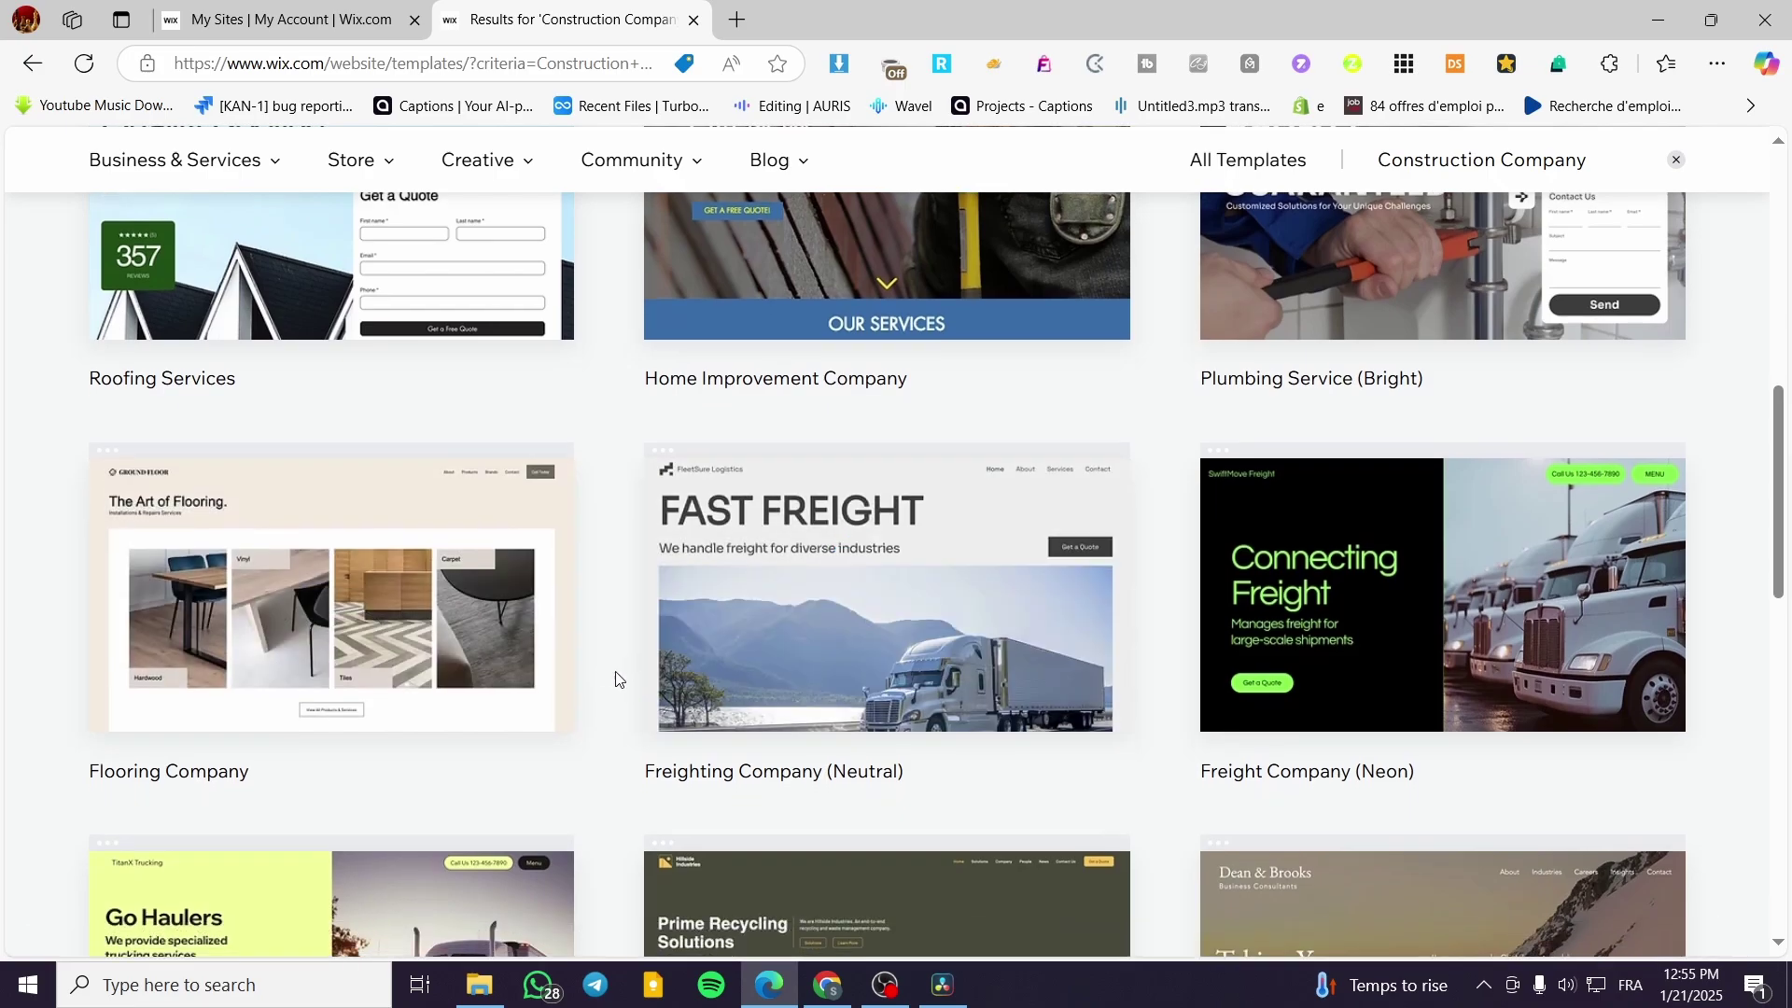
scroll(614, 678, "down", 4)
scroll(782, 851, "down", 5)
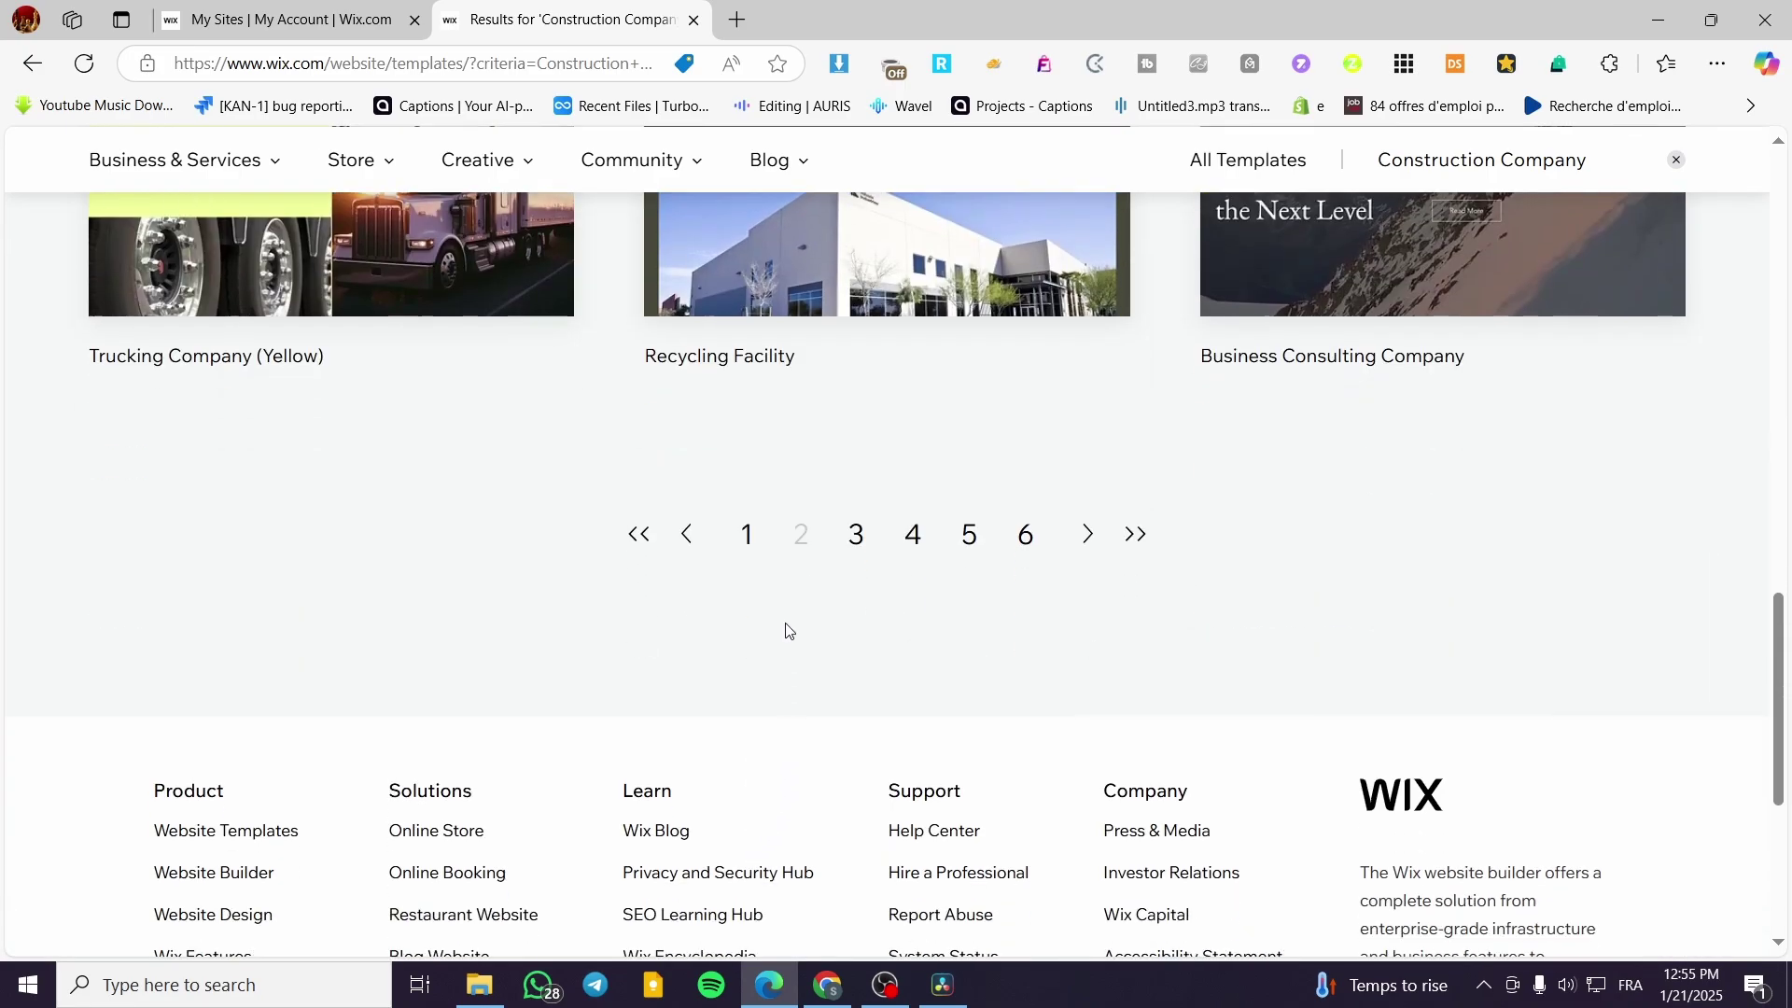
- Return to page 1 of the results and open the preview of the Sphere Constructions template
left_click(746, 537)
scroll(420, 616, "down", 1)
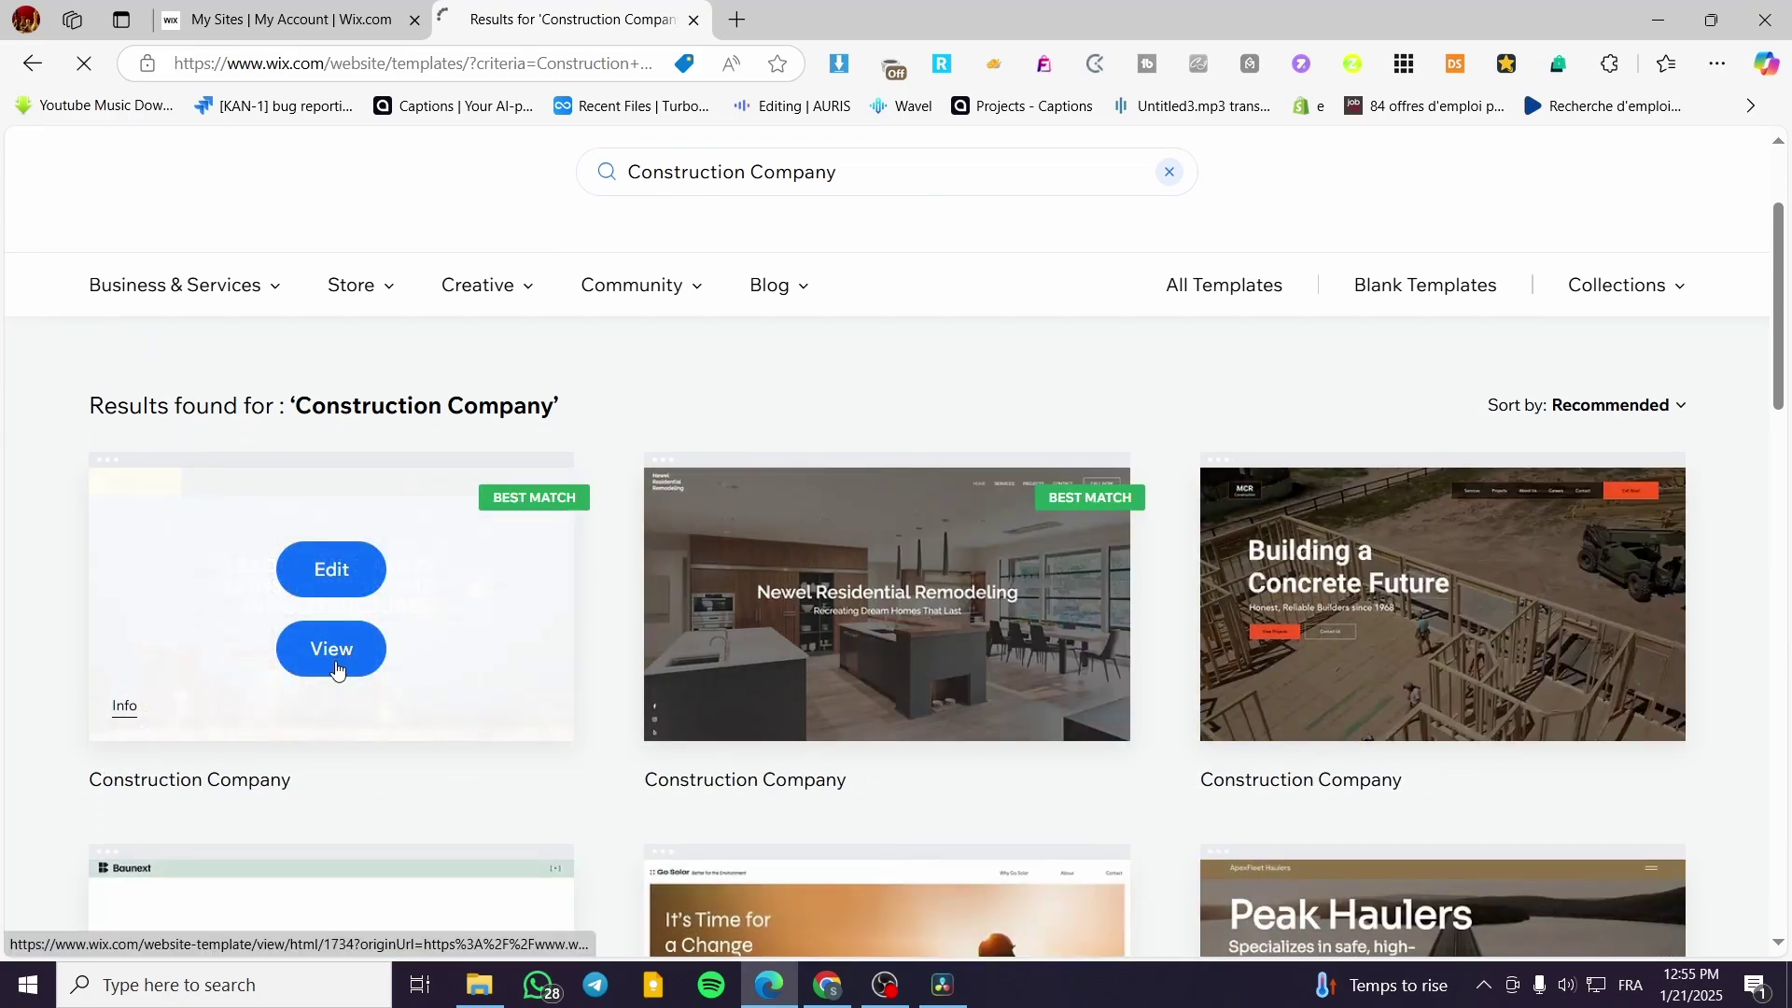
left_click(340, 664)
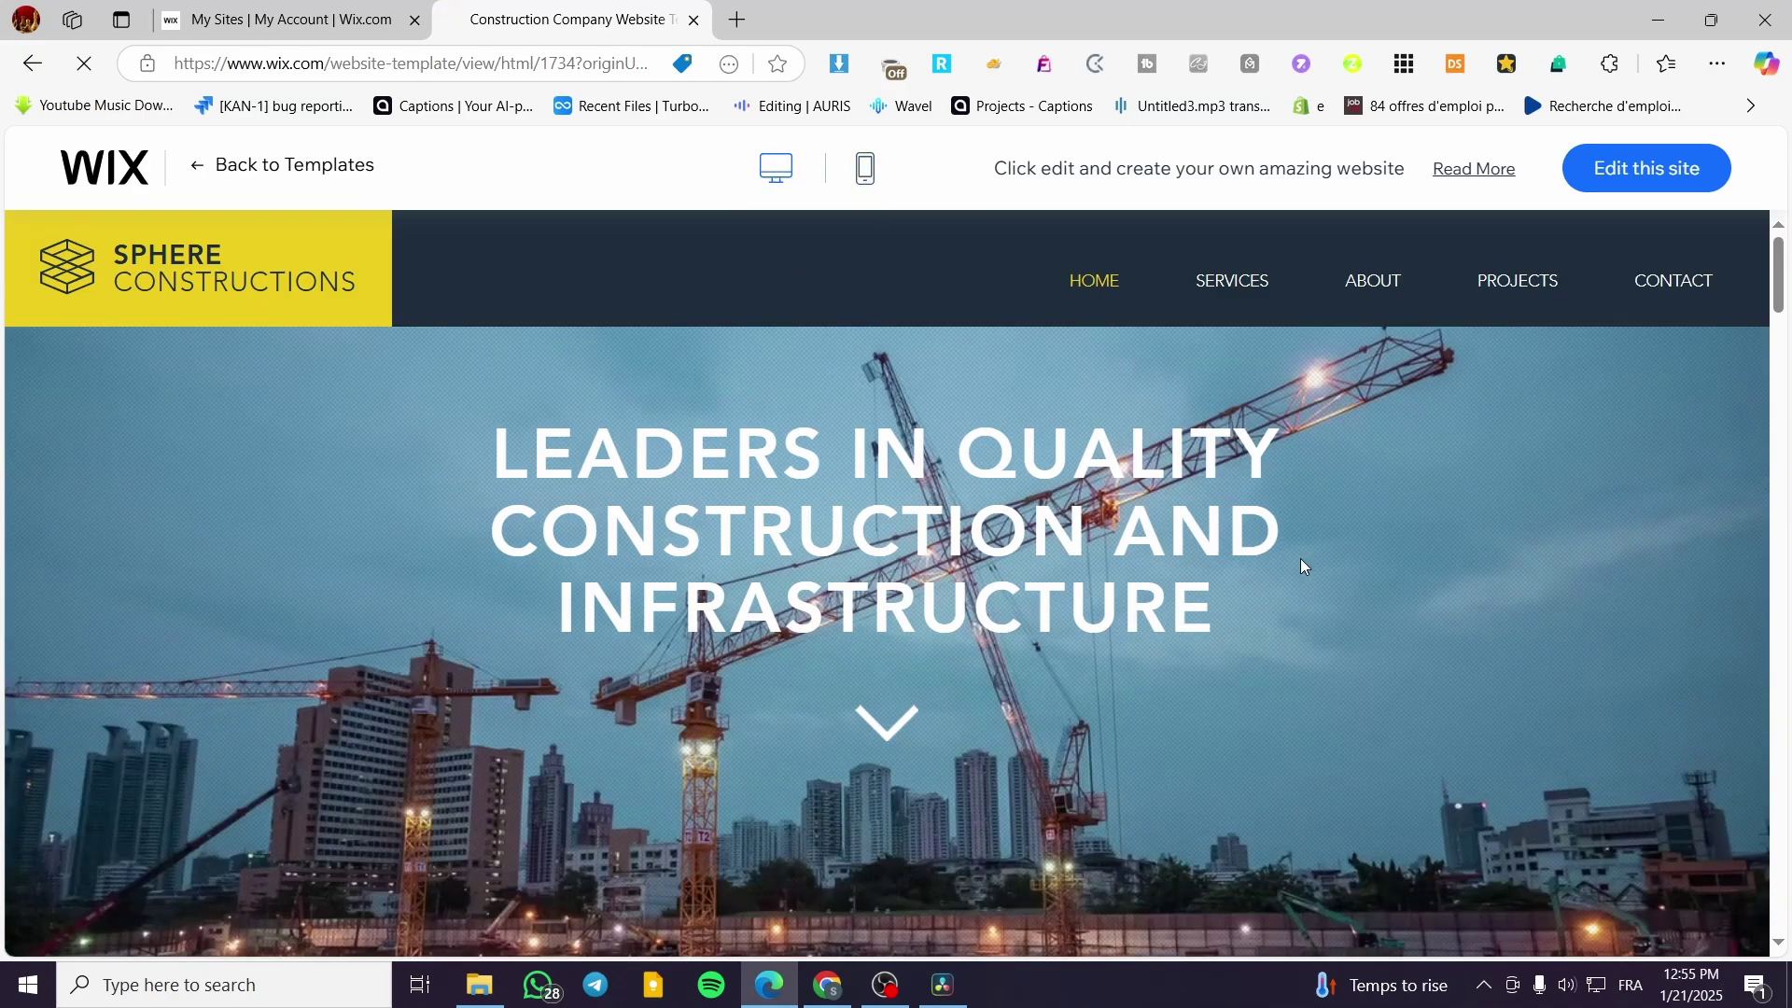
- Examine the Sphere Constructions home page, including its opening crane banner and the services content below it
scroll(999, 563, "down", 5)
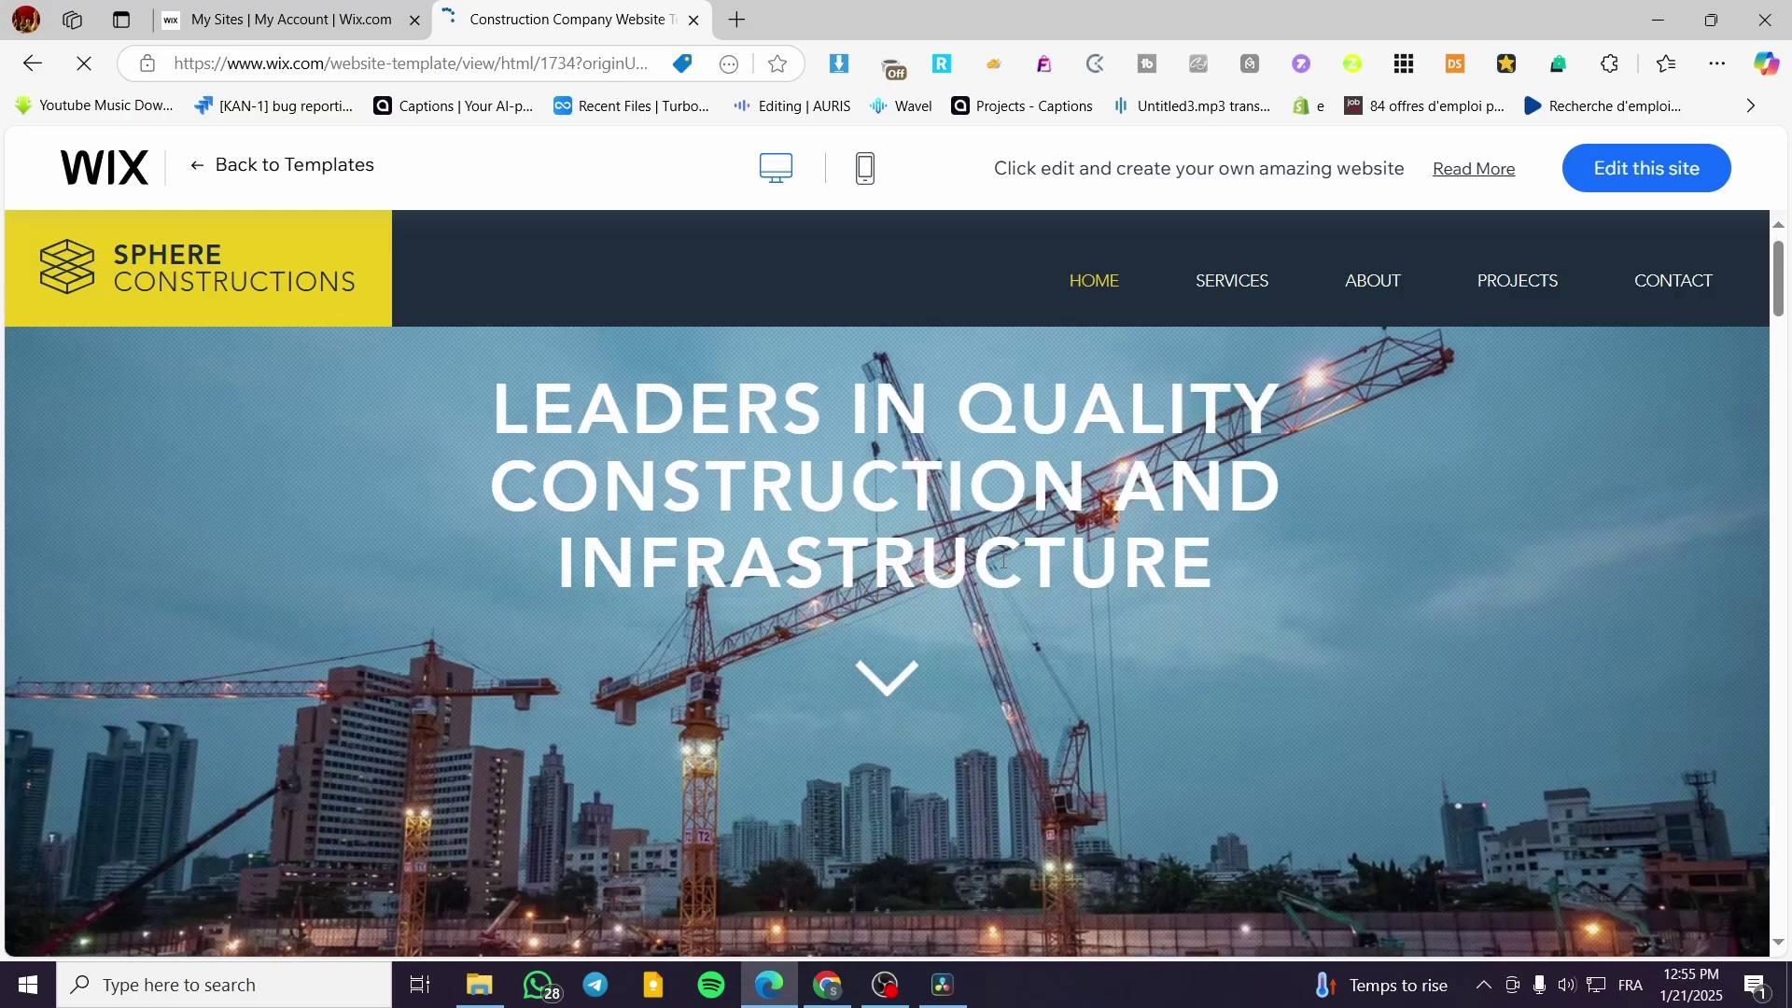
scroll(1002, 564, "down", 3)
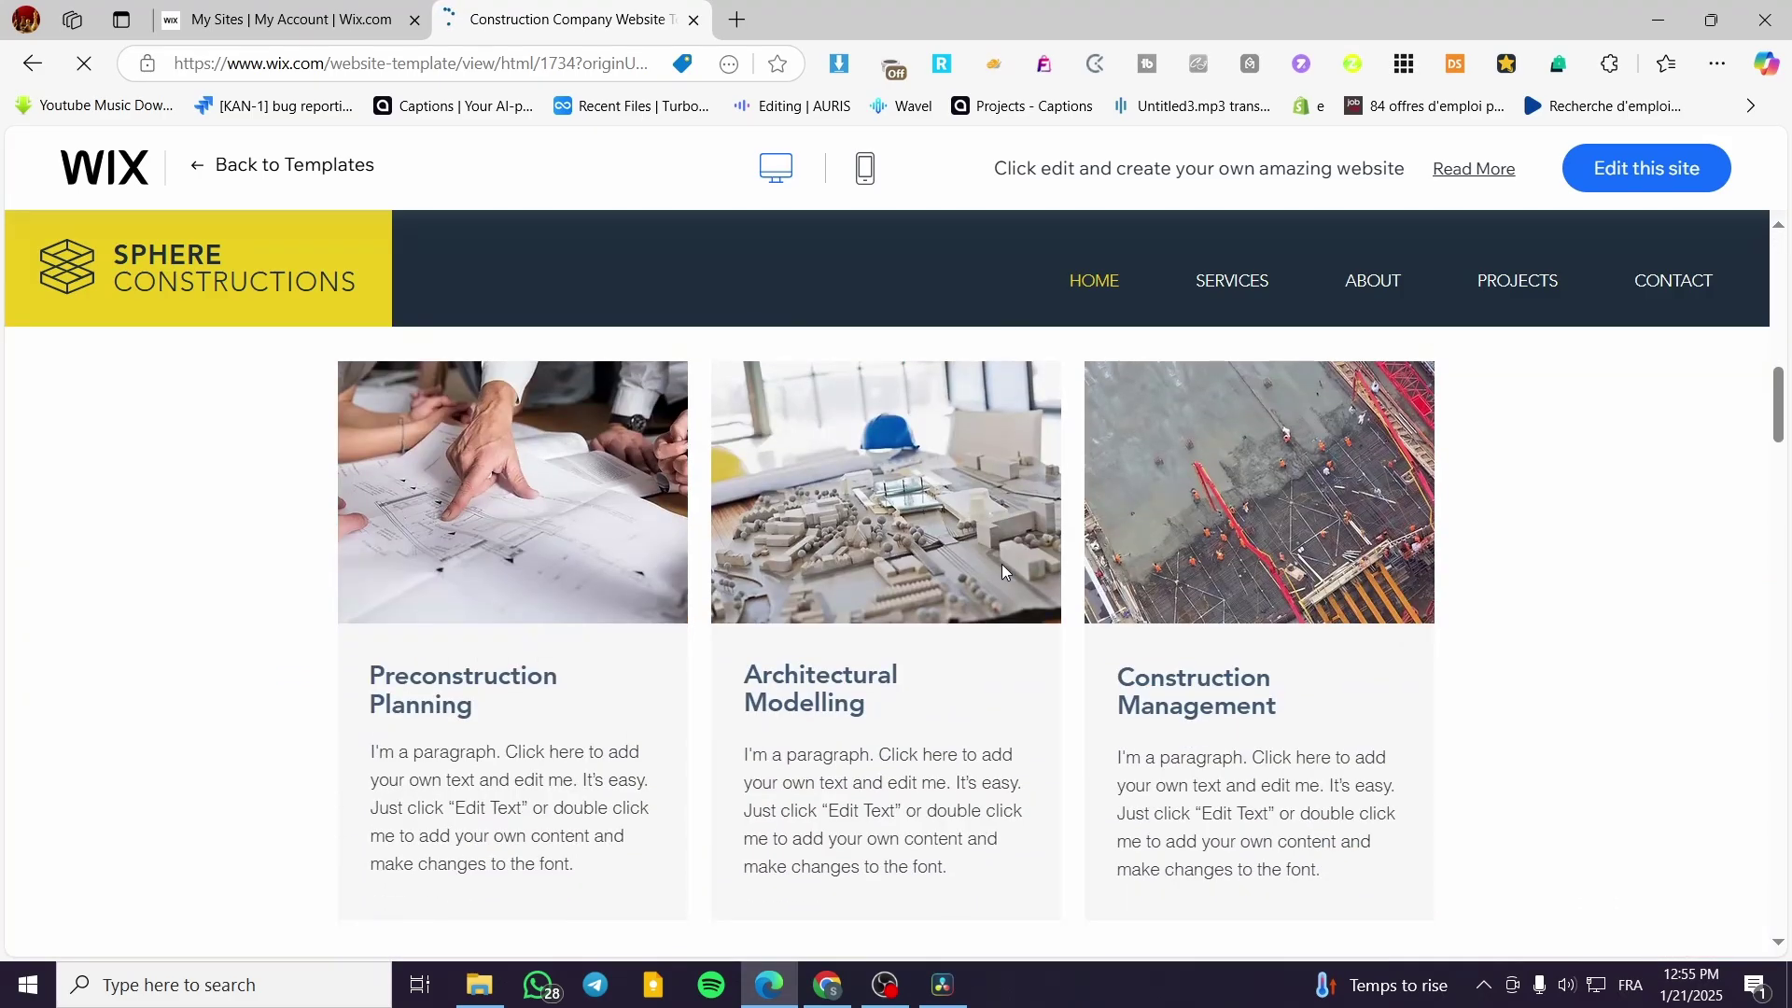
scroll(995, 564, "down", 5)
scroll(987, 572, "up", 9)
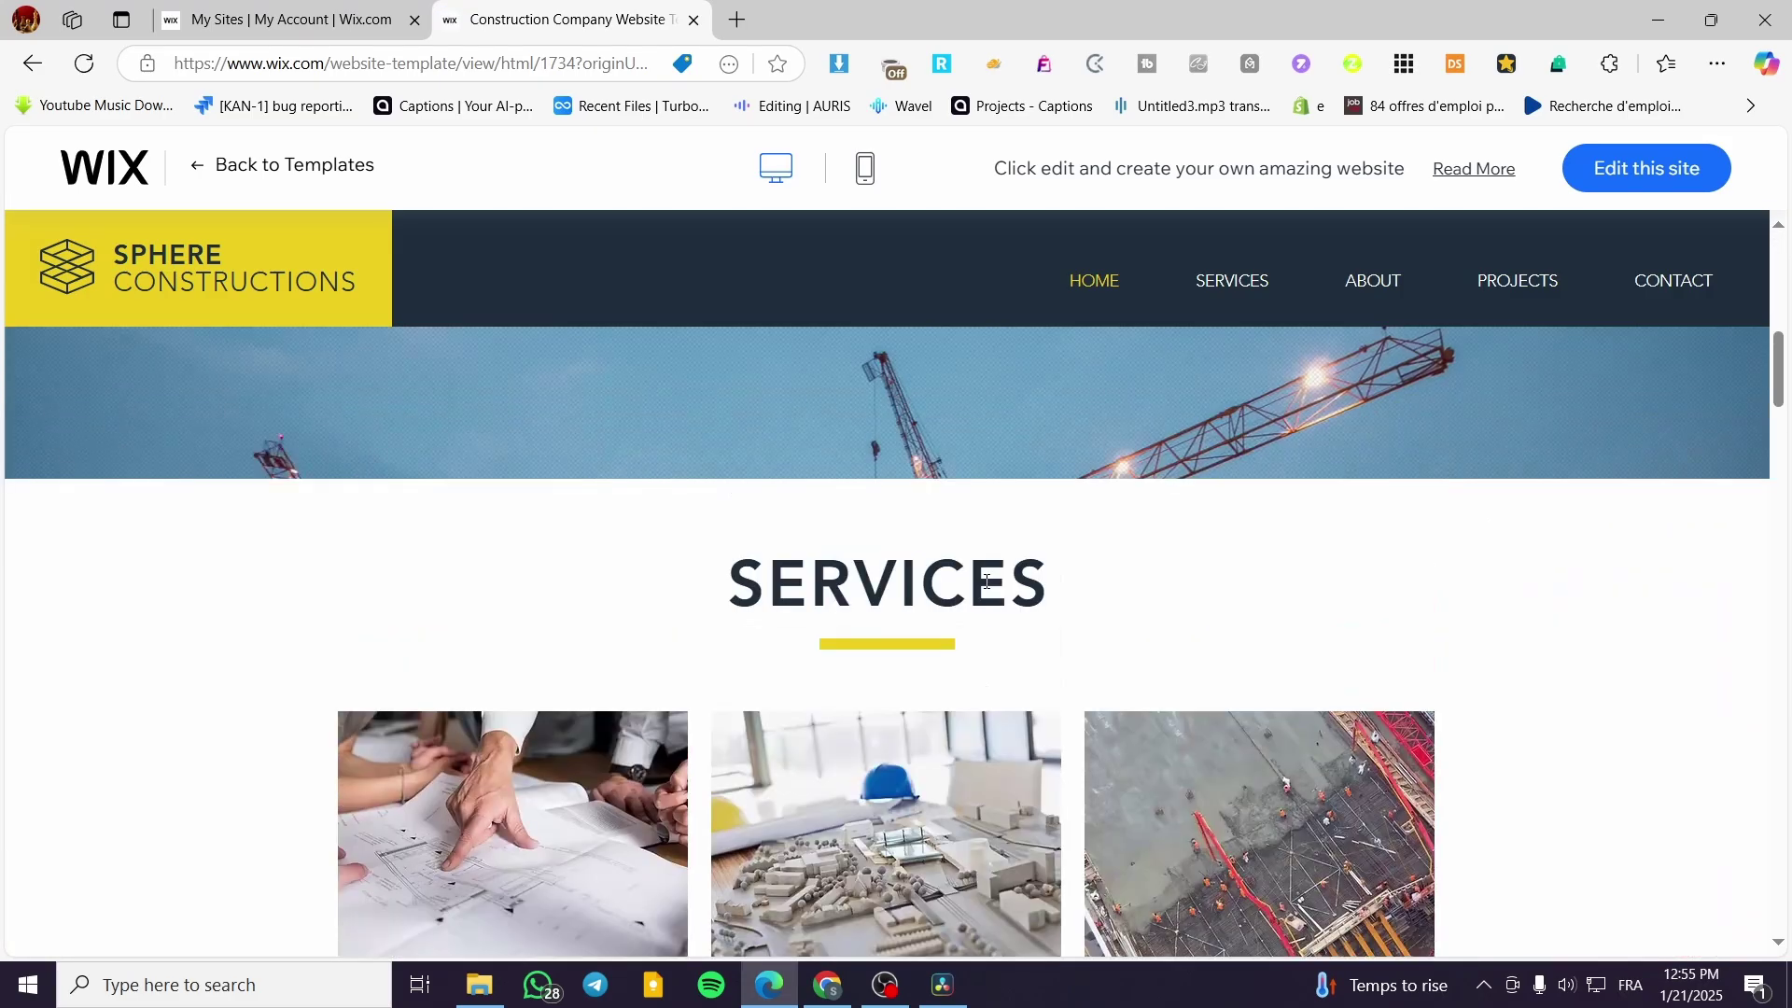
scroll(987, 580, "up", 6)
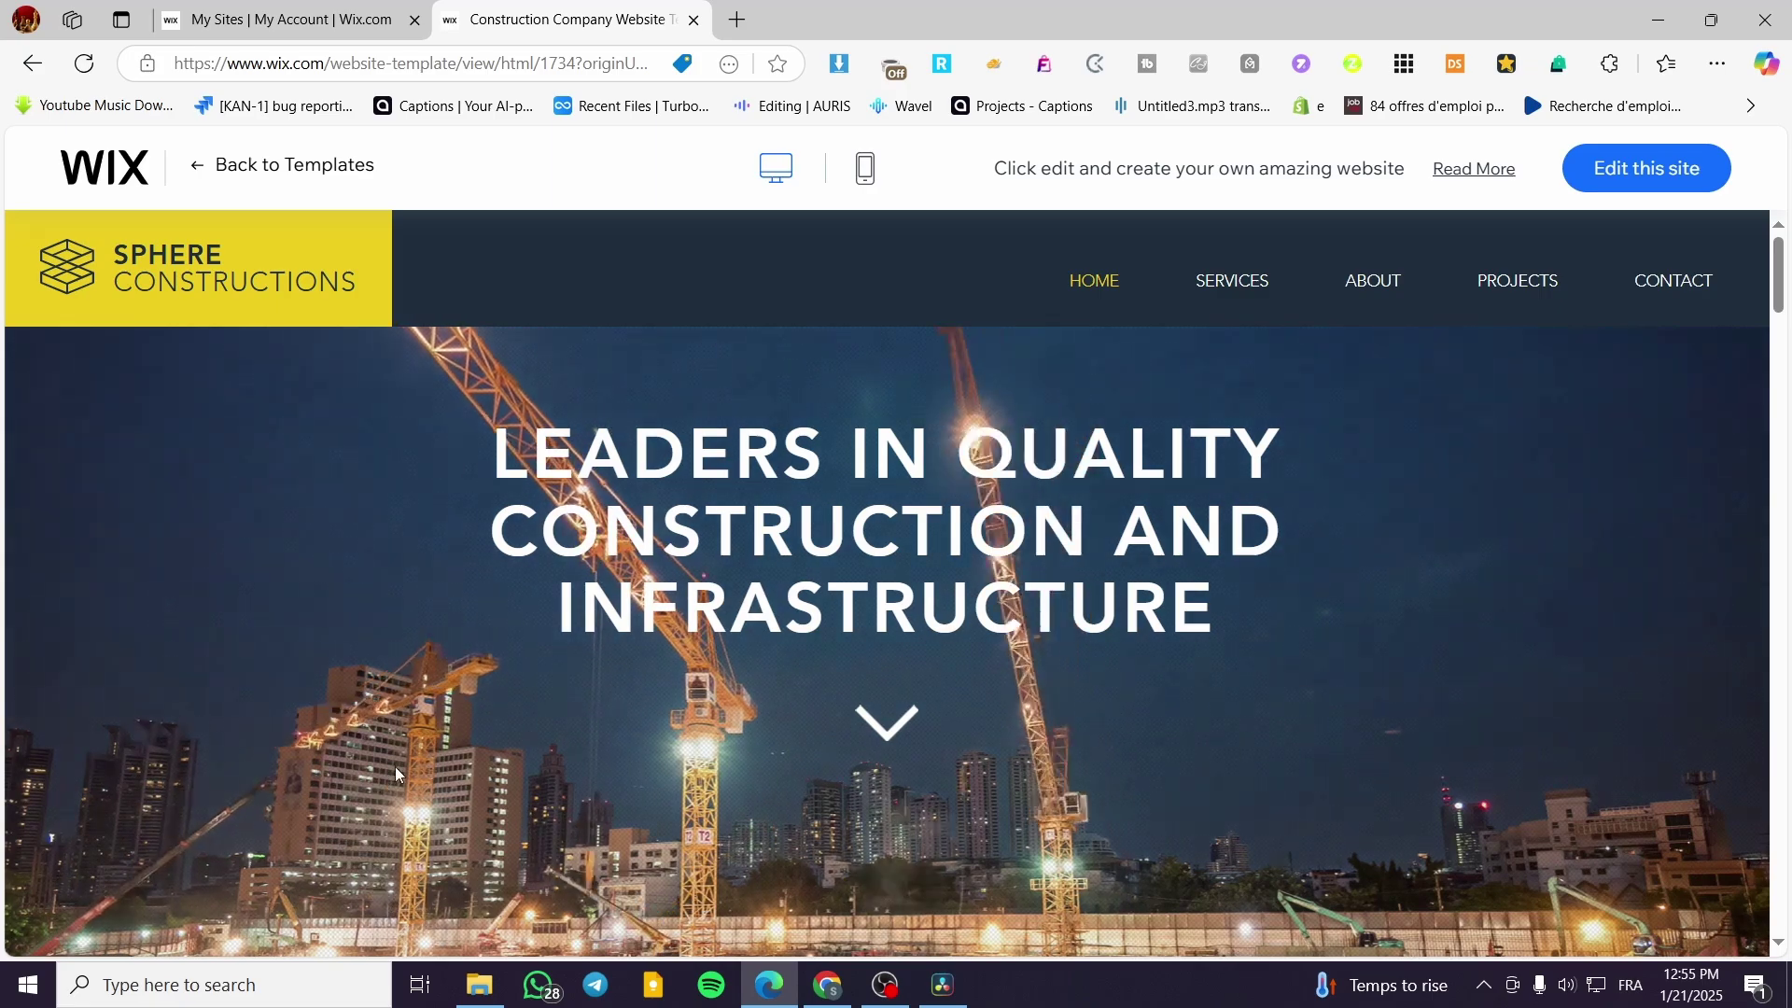
scroll(1432, 729, "down", 1)
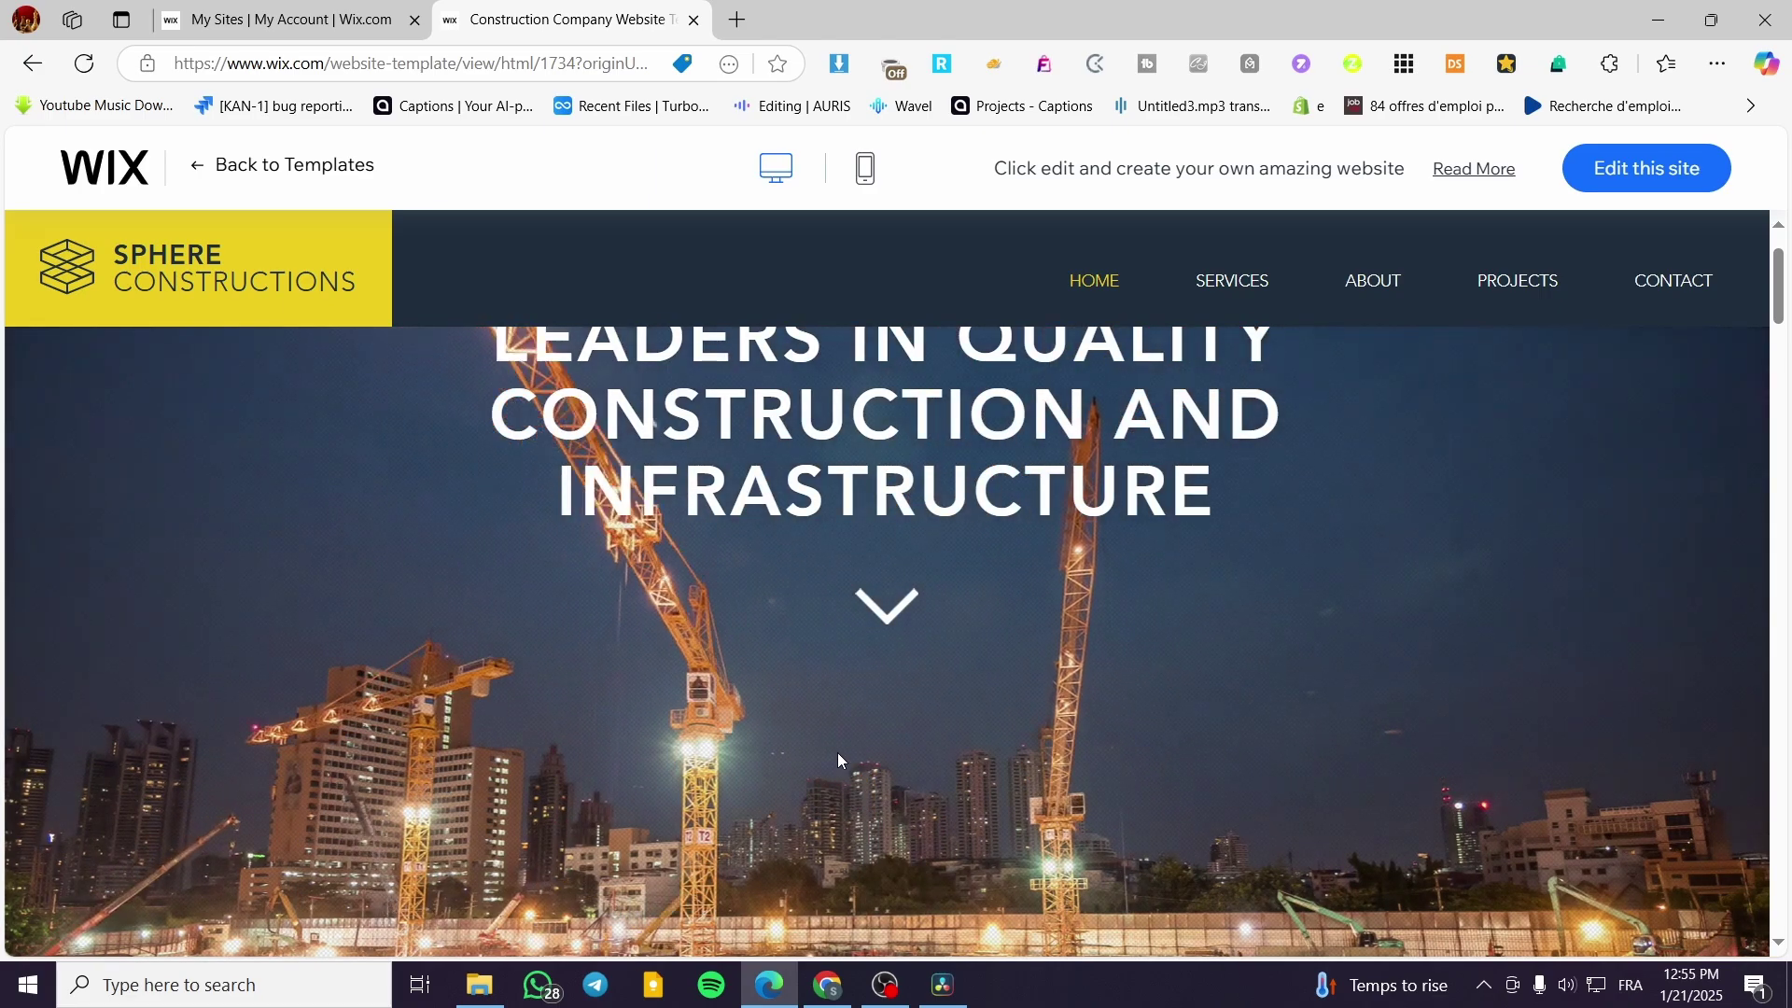
scroll(1467, 721, "down", 1)
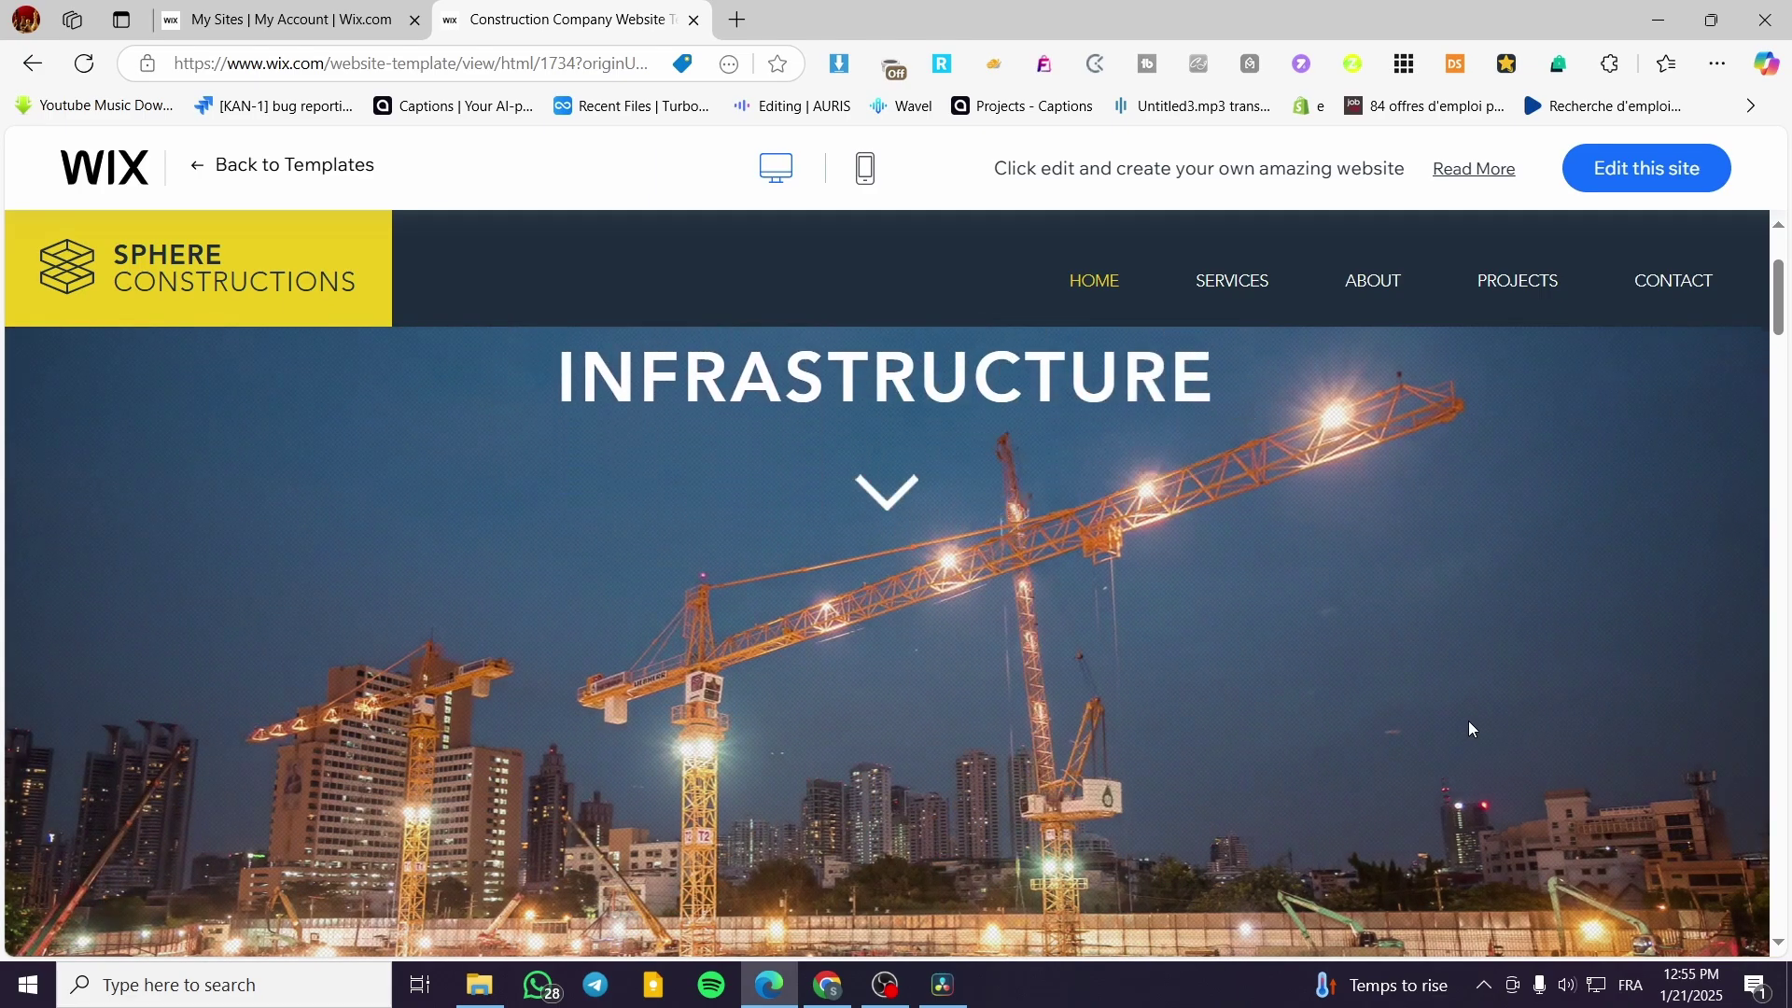
scroll(1456, 719, "down", 1)
scroll(1437, 719, "up", 2)
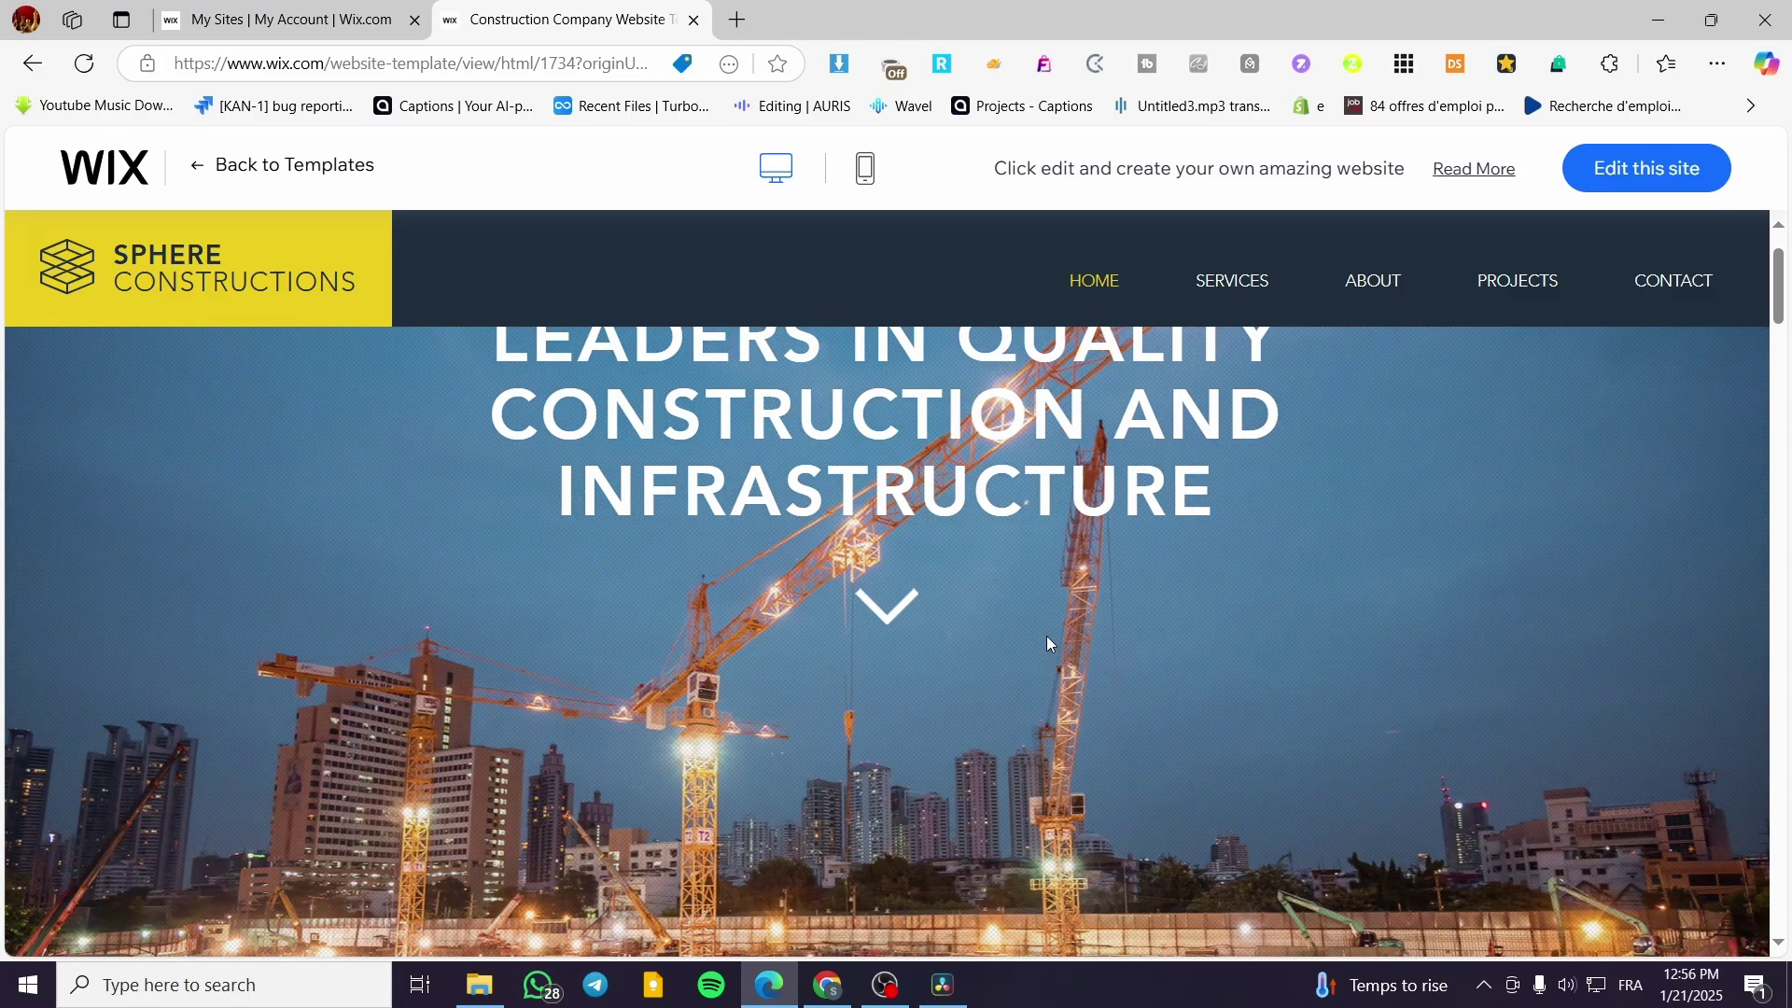
scroll(1348, 607, "up", 1)
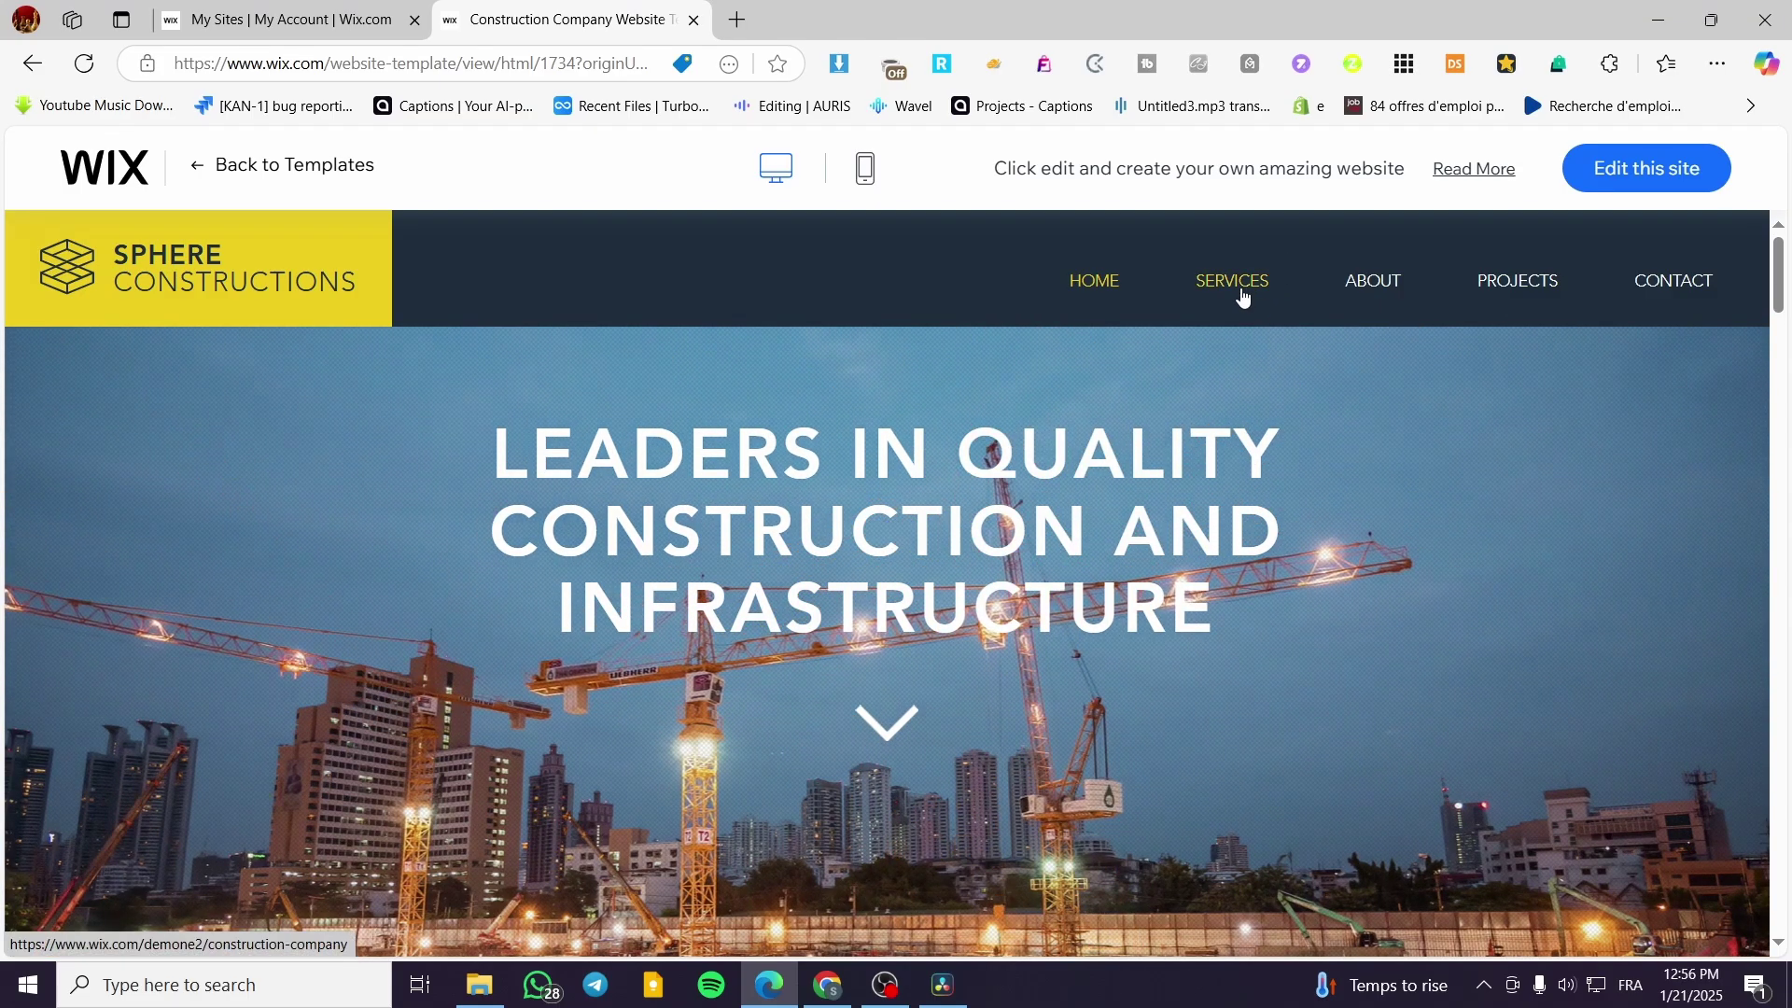
- Visit the Services, About and Contact sections of the template preview and return to Home
left_click(1242, 296)
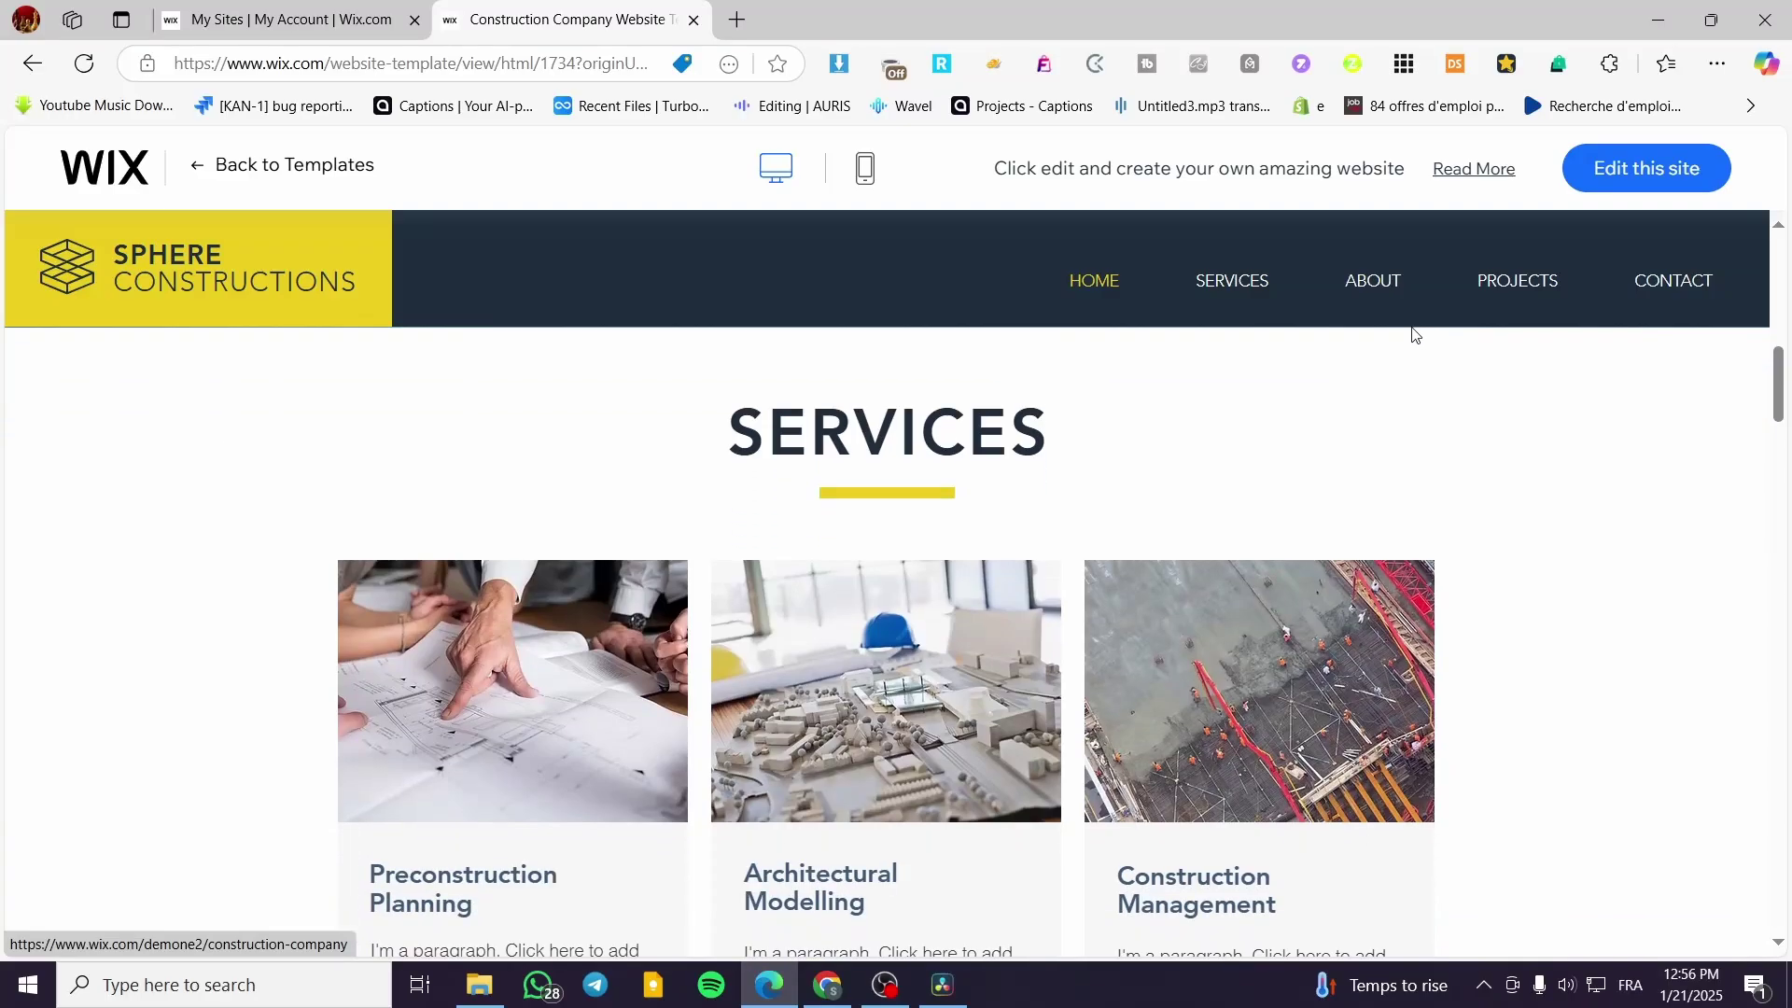
left_click(1386, 292)
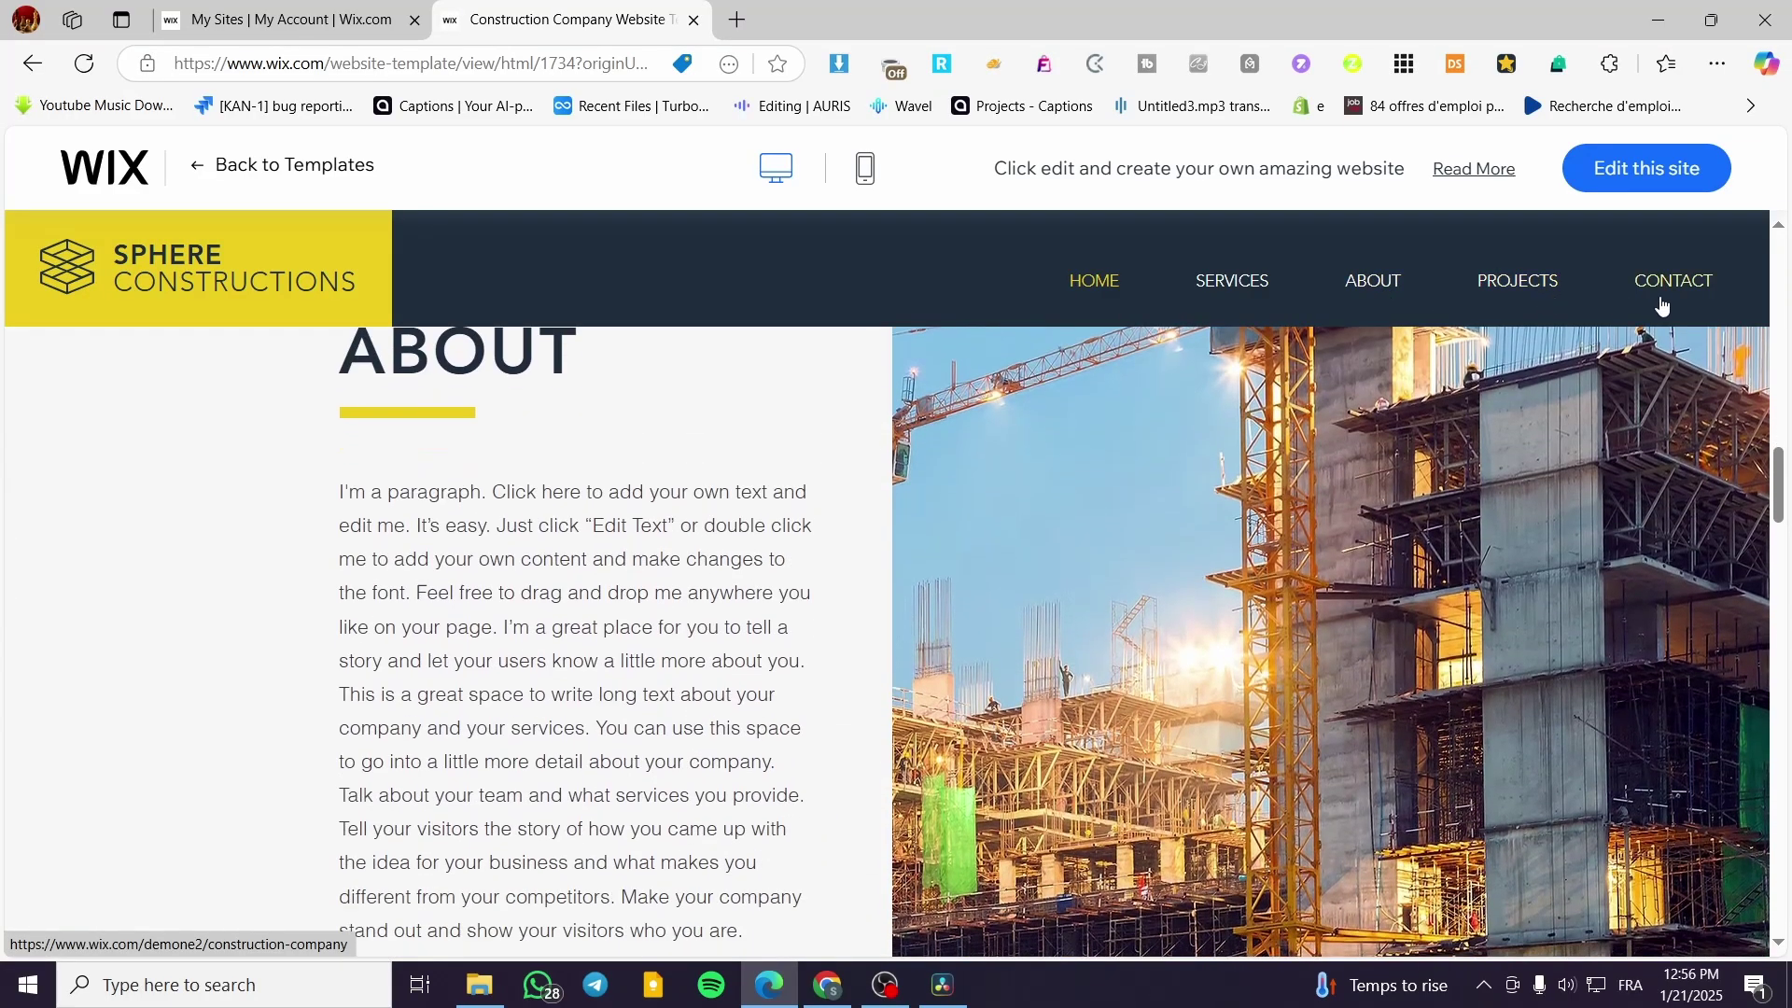
left_click(1662, 295)
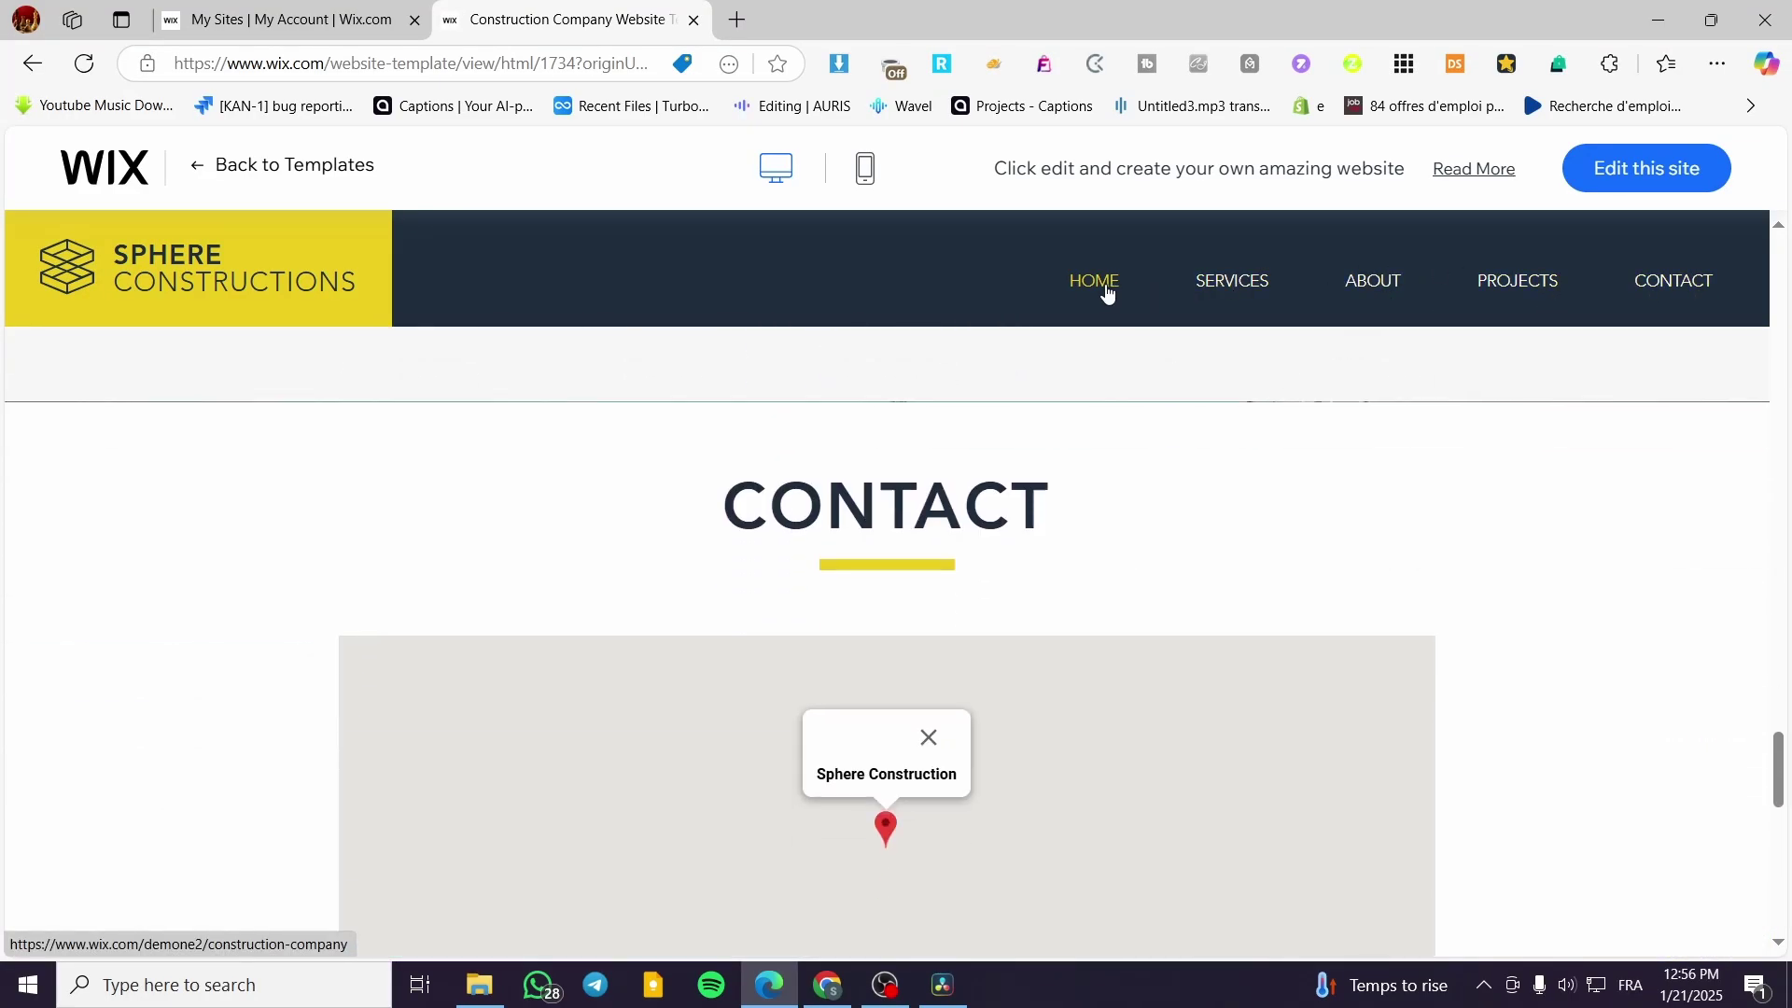
left_click(1106, 292)
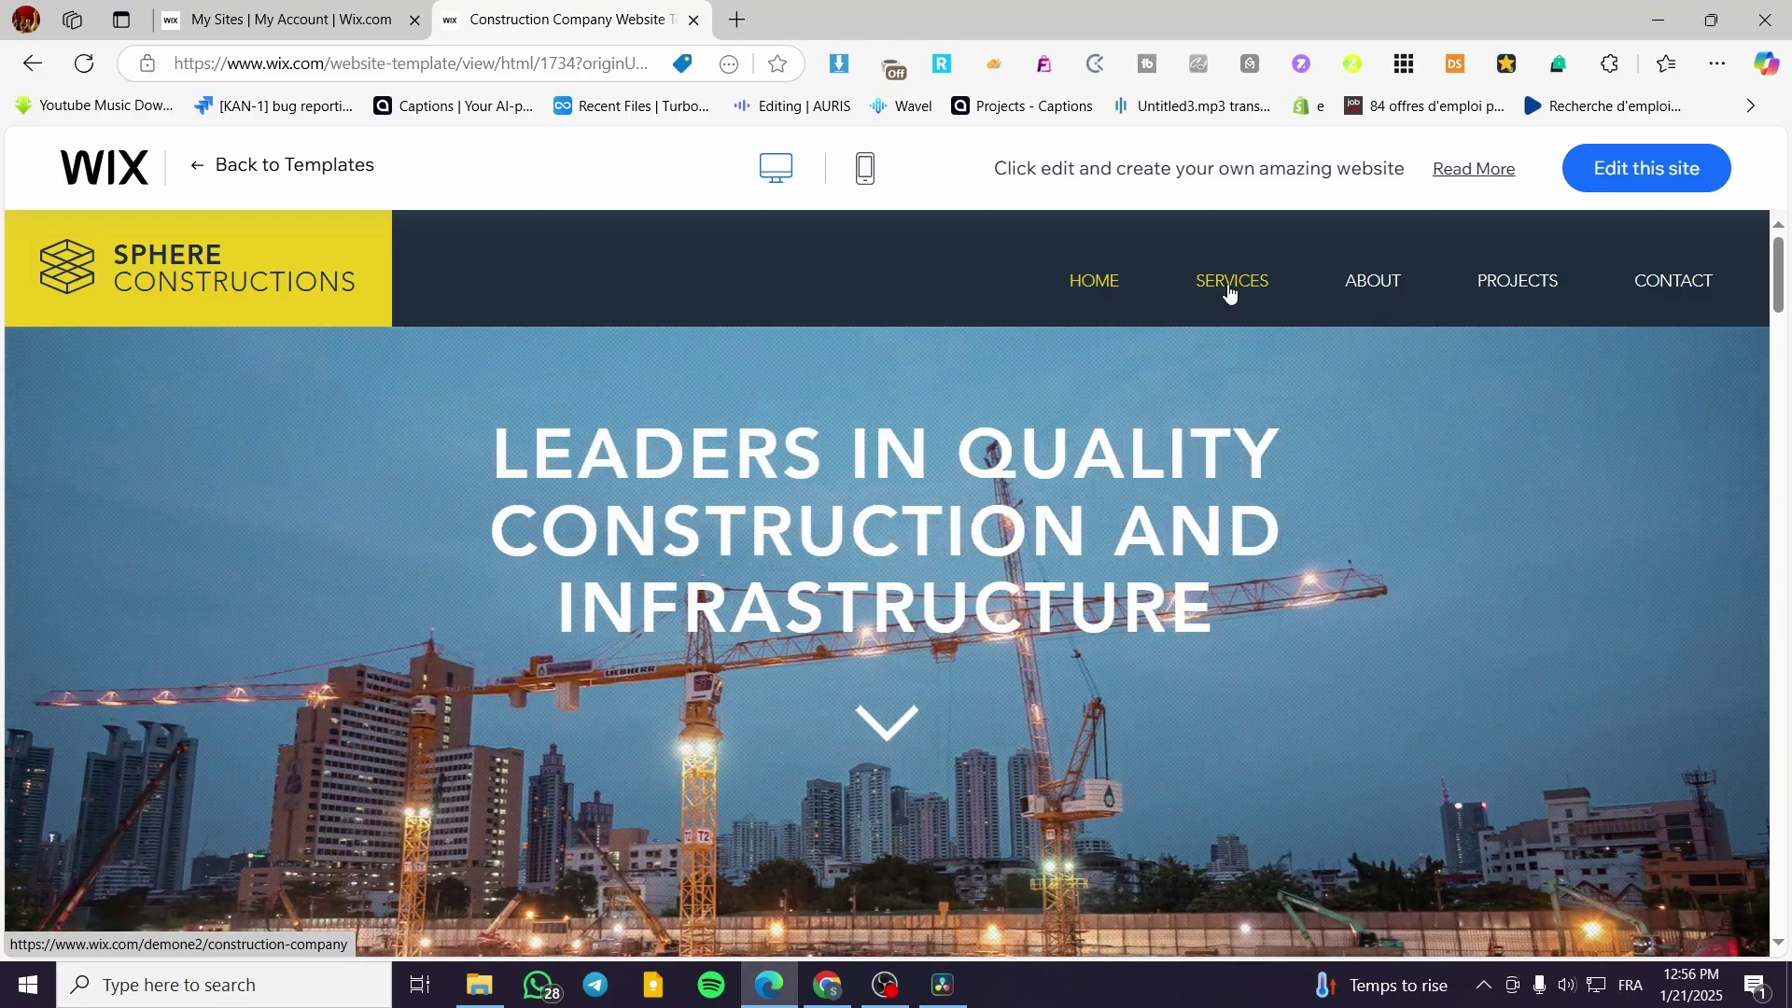
- View the Projects section of the template preview and look over its project images
scroll(1358, 288, "down", 3)
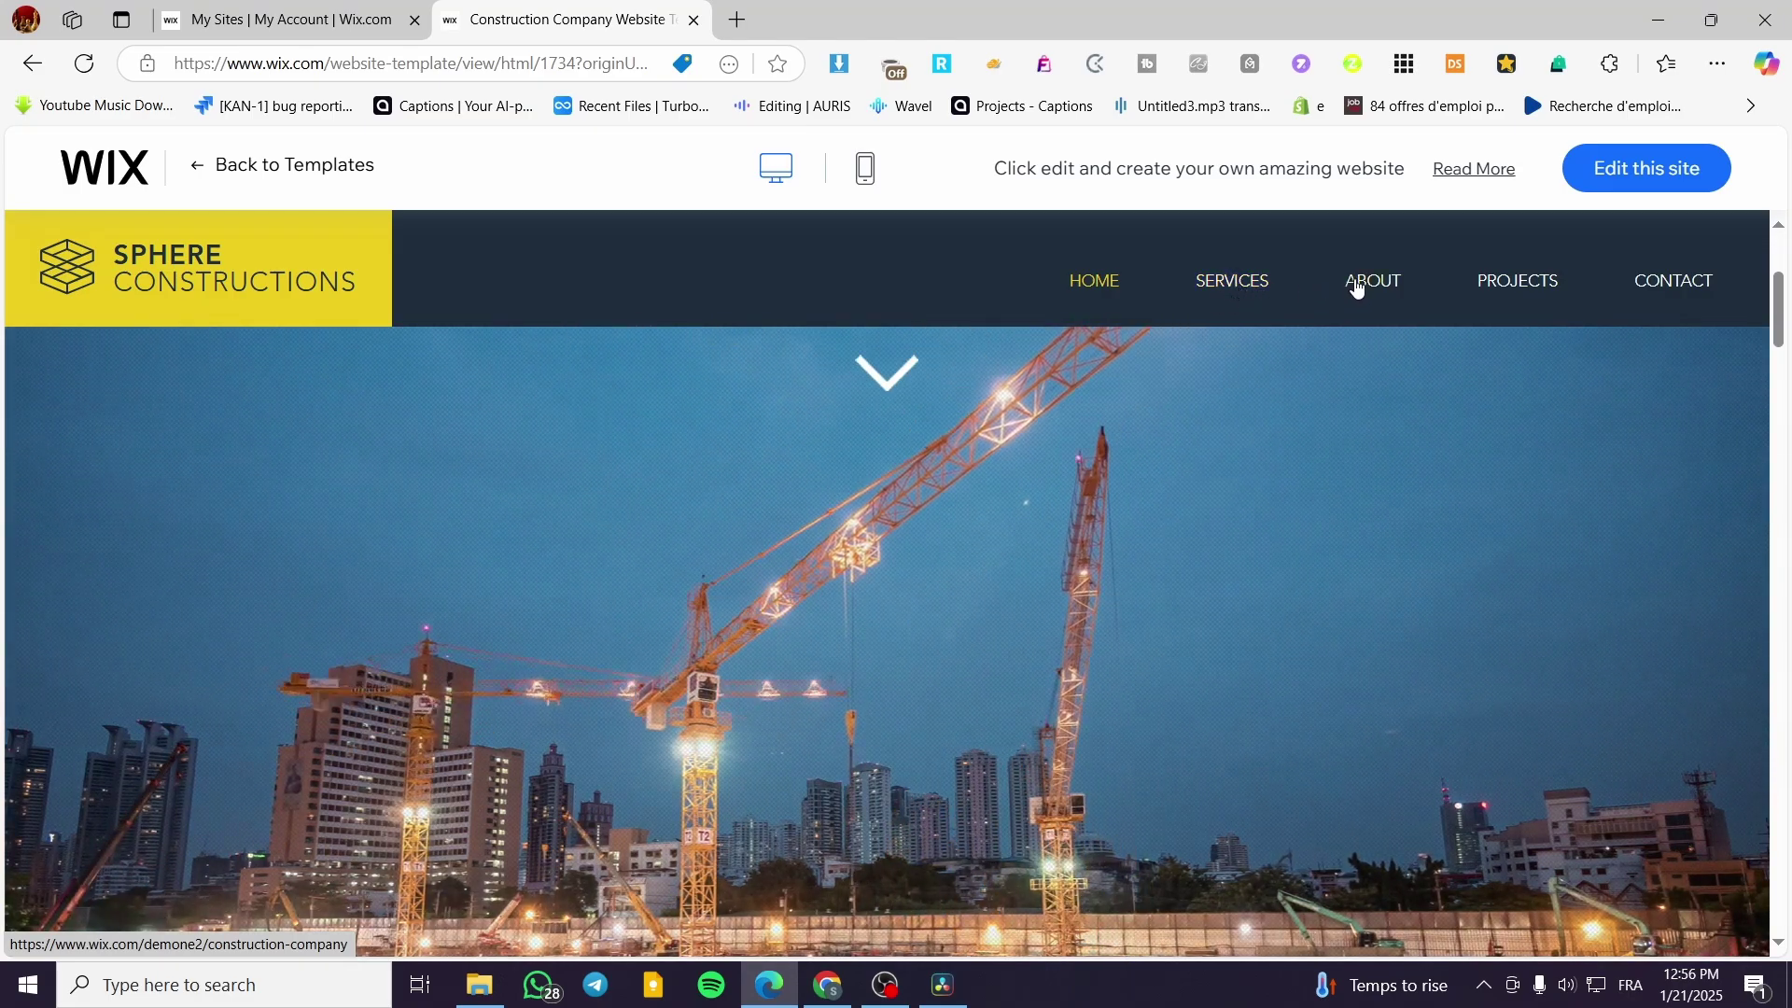
left_click(1517, 290)
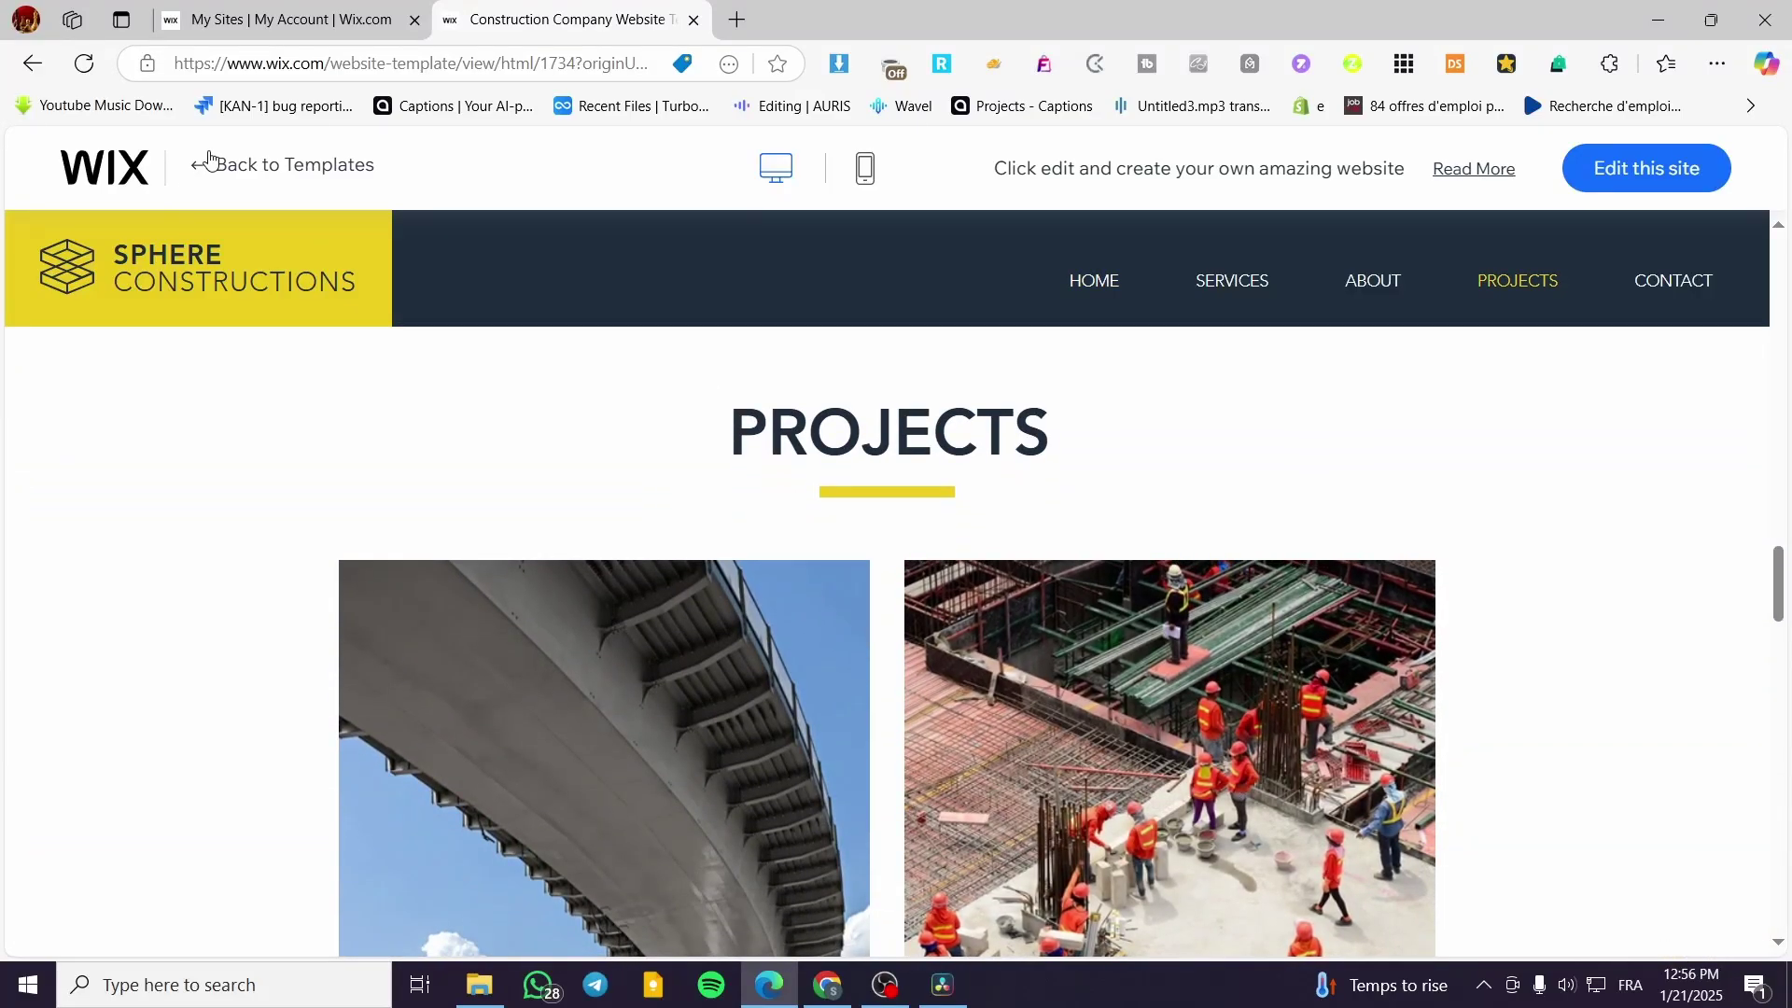
scroll(369, 244, "down", 5)
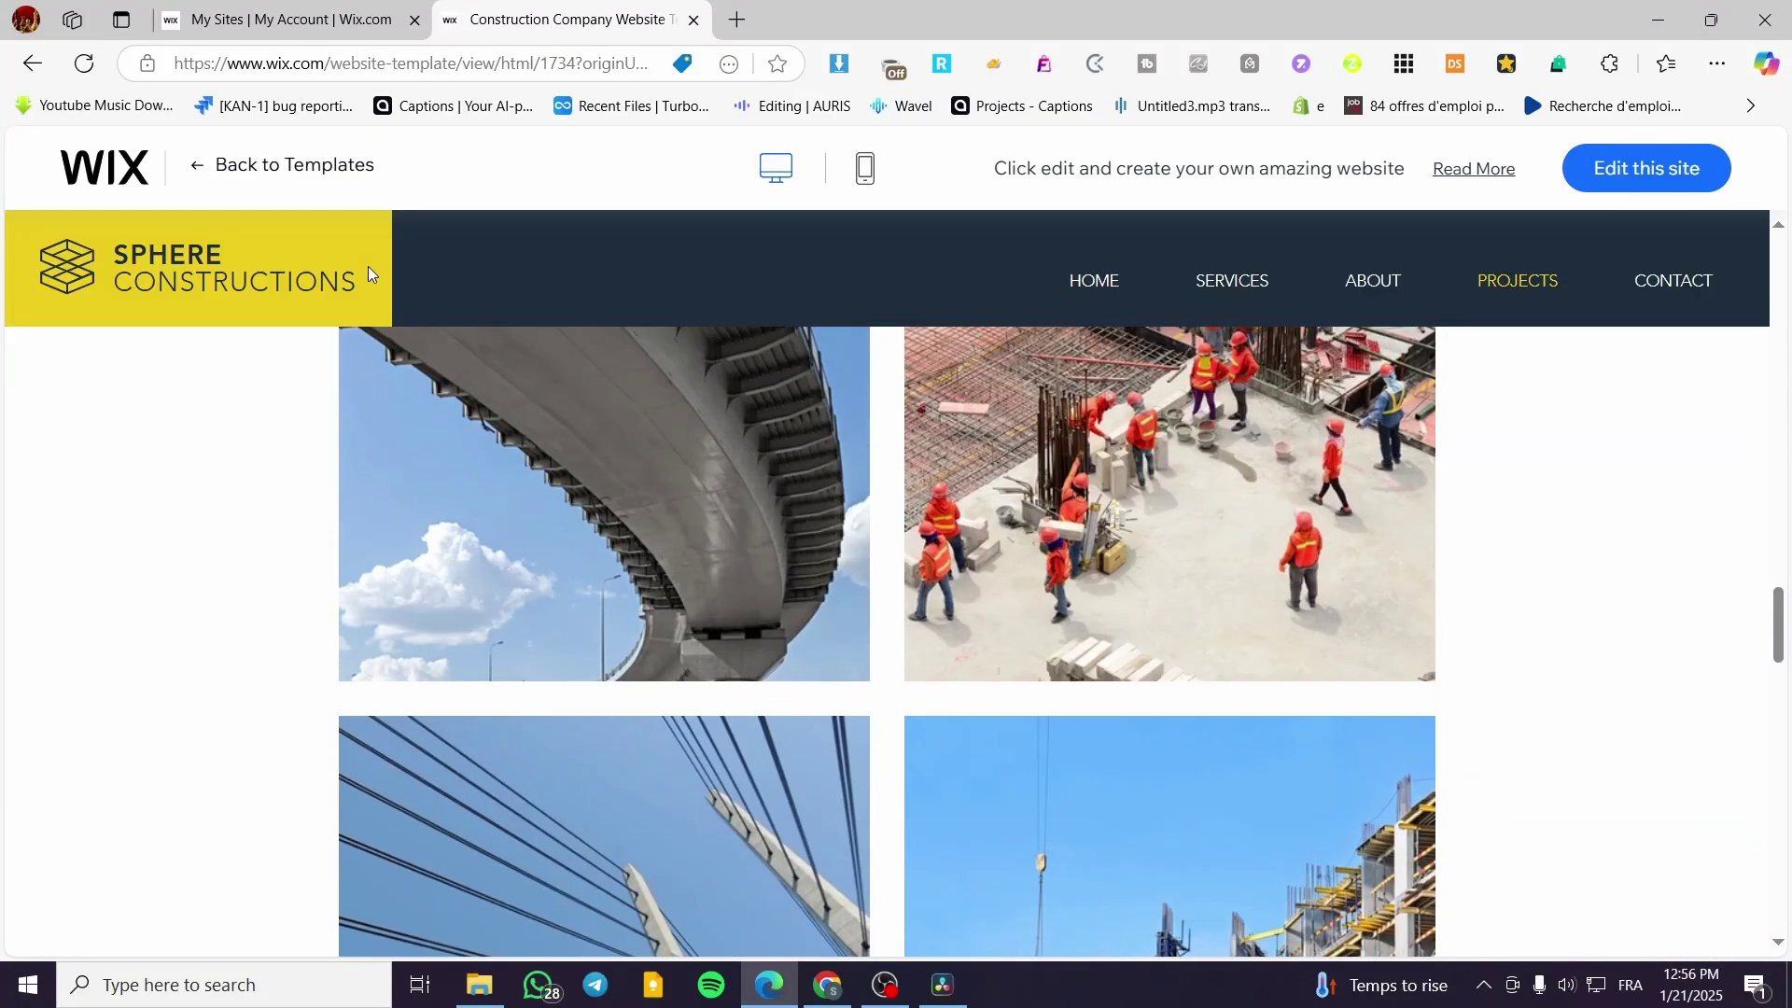
scroll(367, 266, "up", 12)
scroll(363, 386, "up", 8)
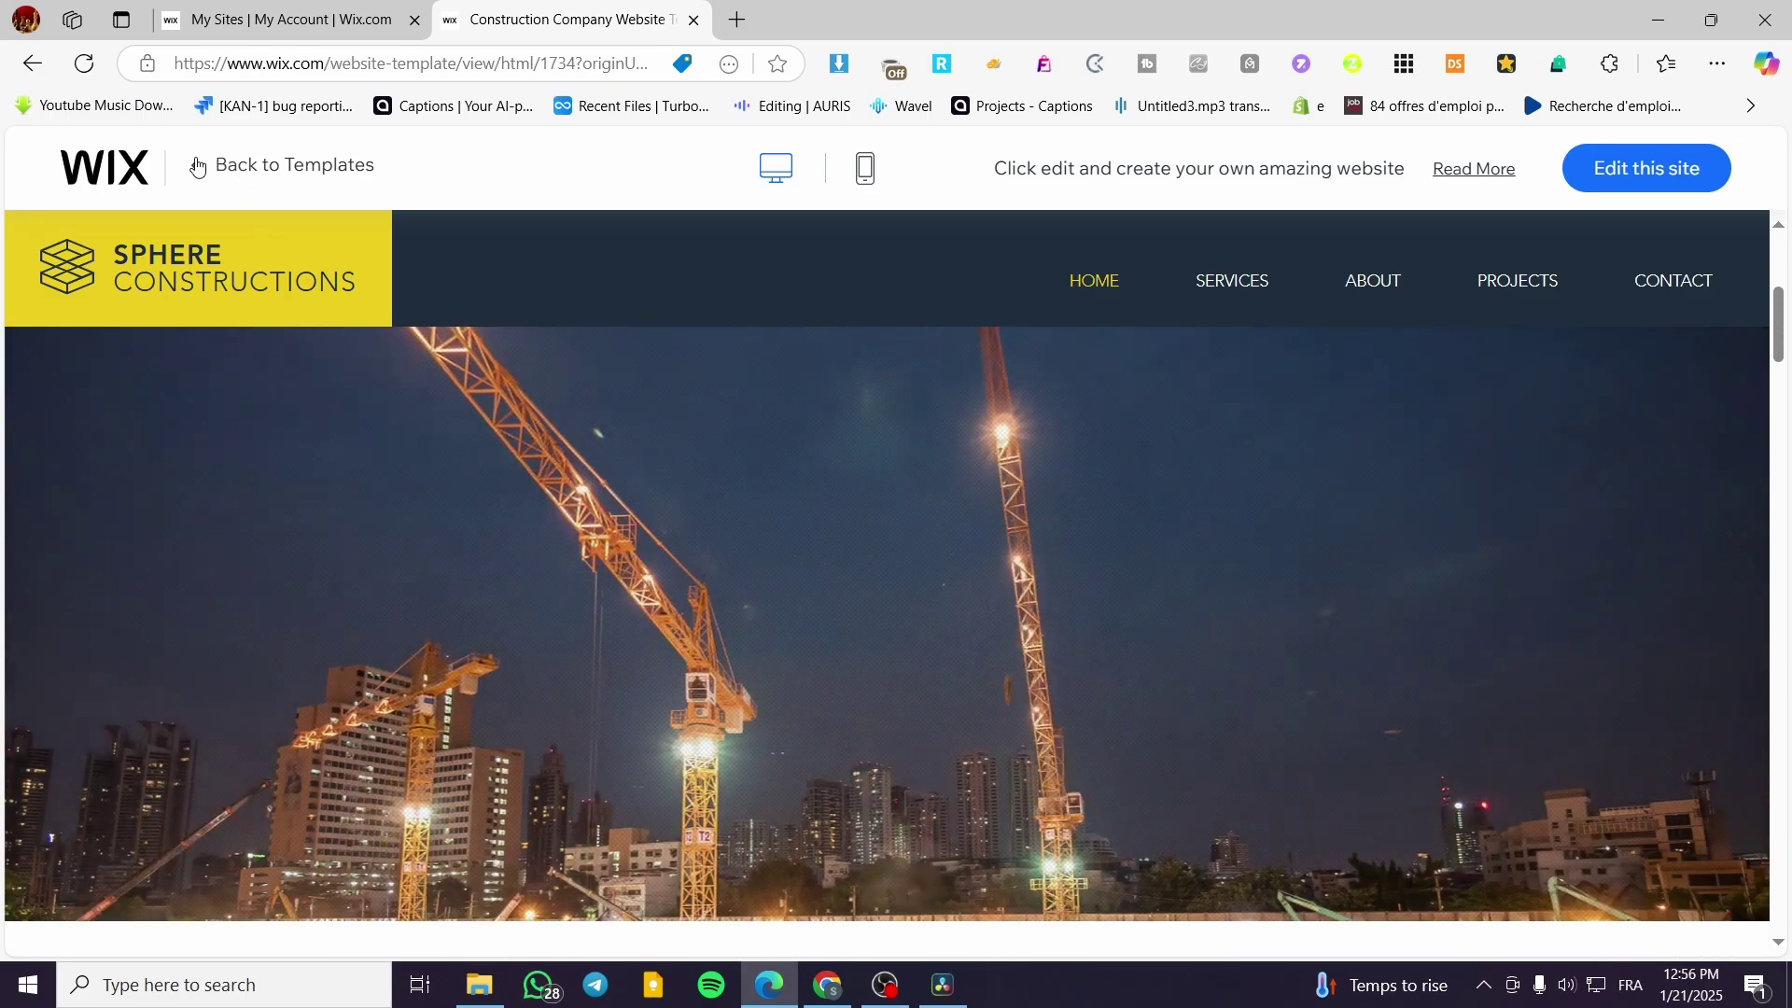
- Return to the Construction Company template results and look at the actions offered for the Sphere Constructions template
left_click(198, 166)
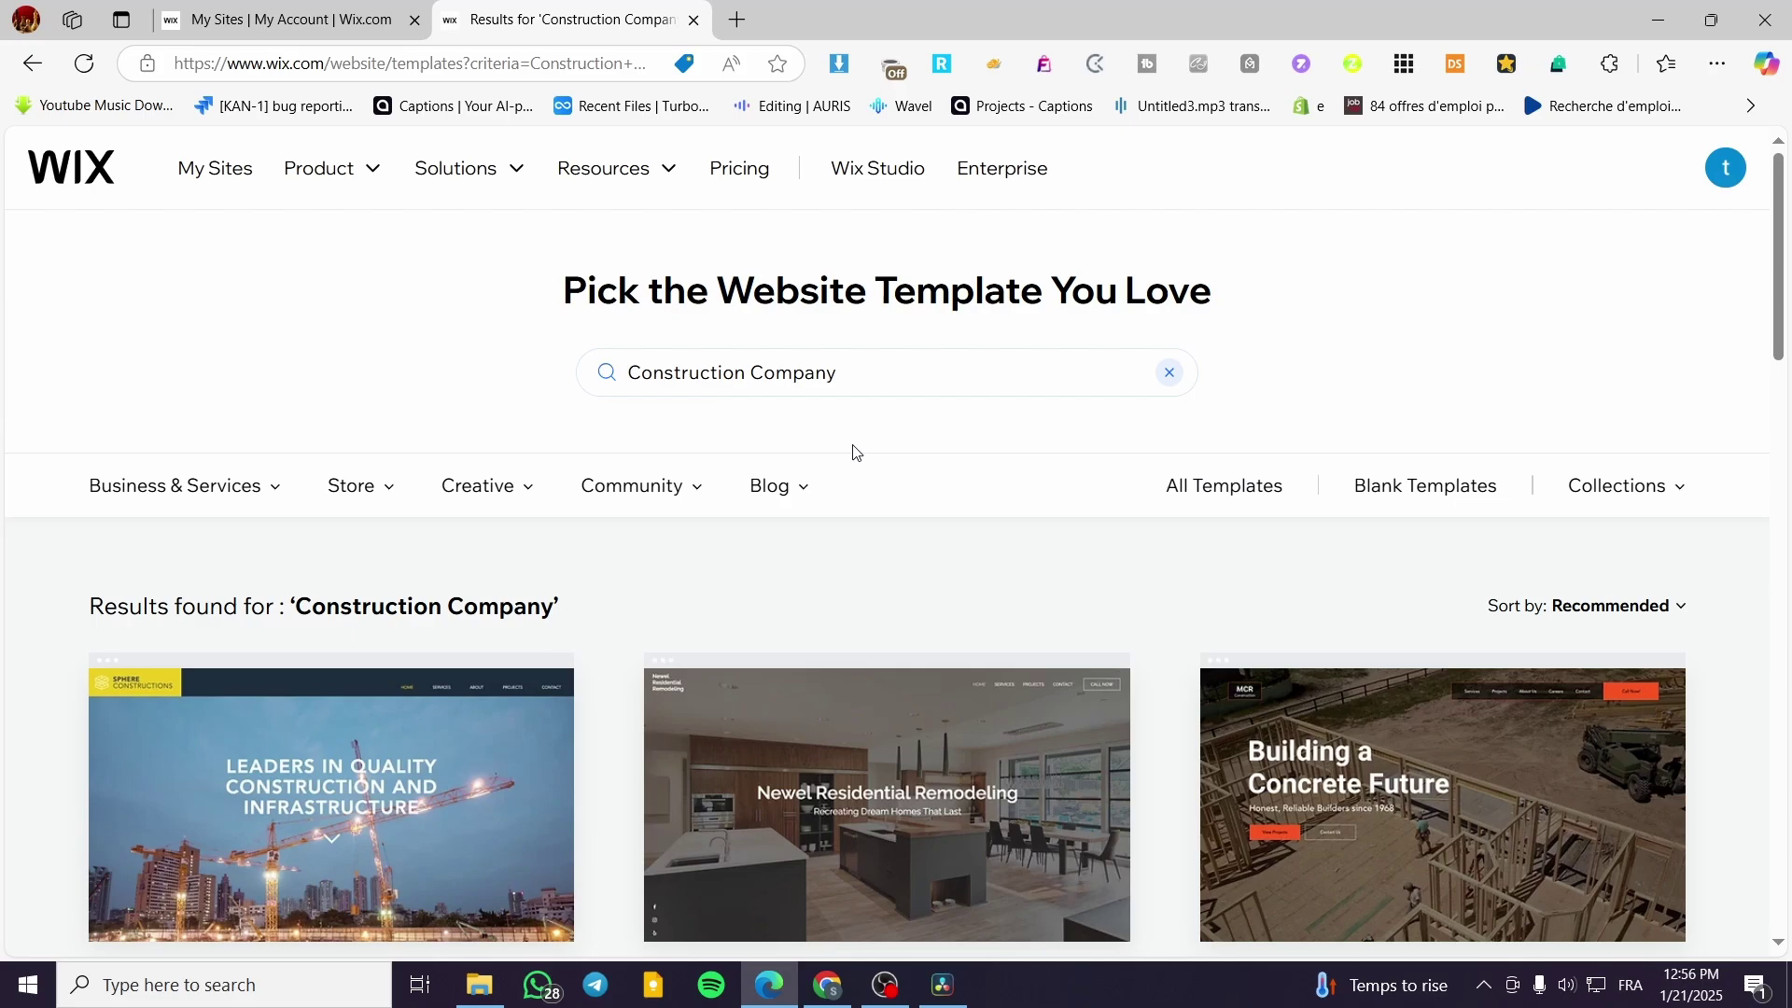
scroll(571, 551, "down", 3)
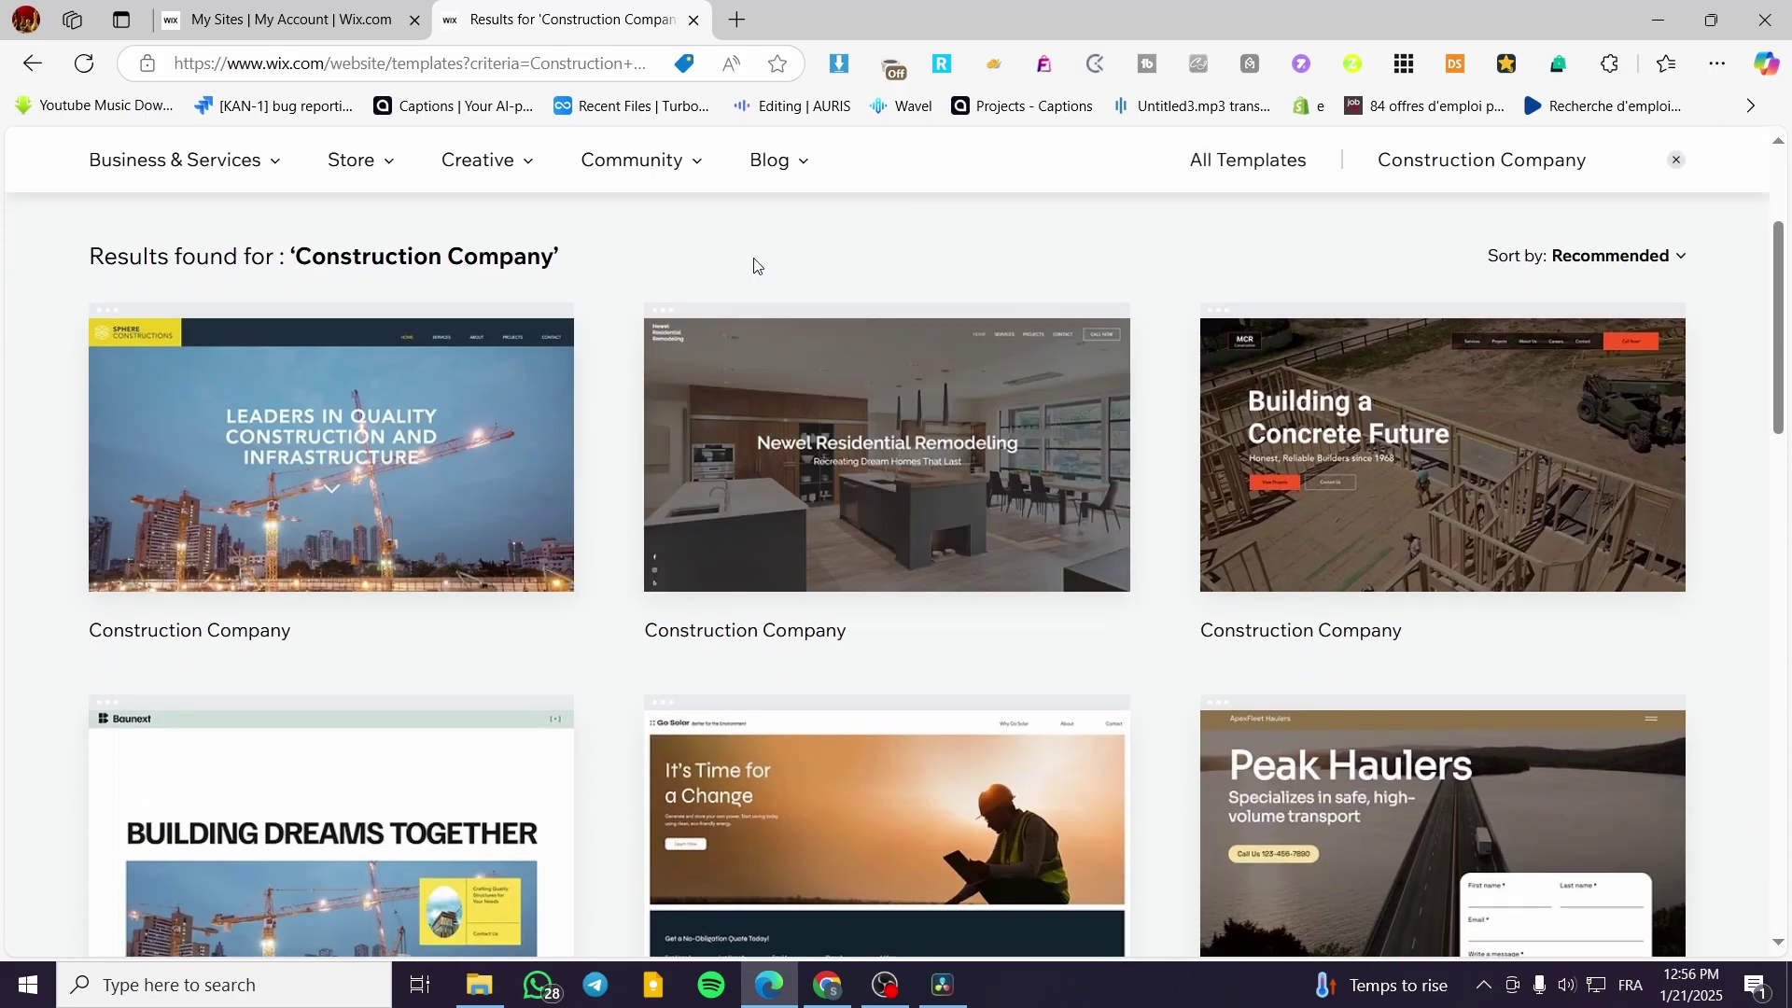
mouse_move(340, 427)
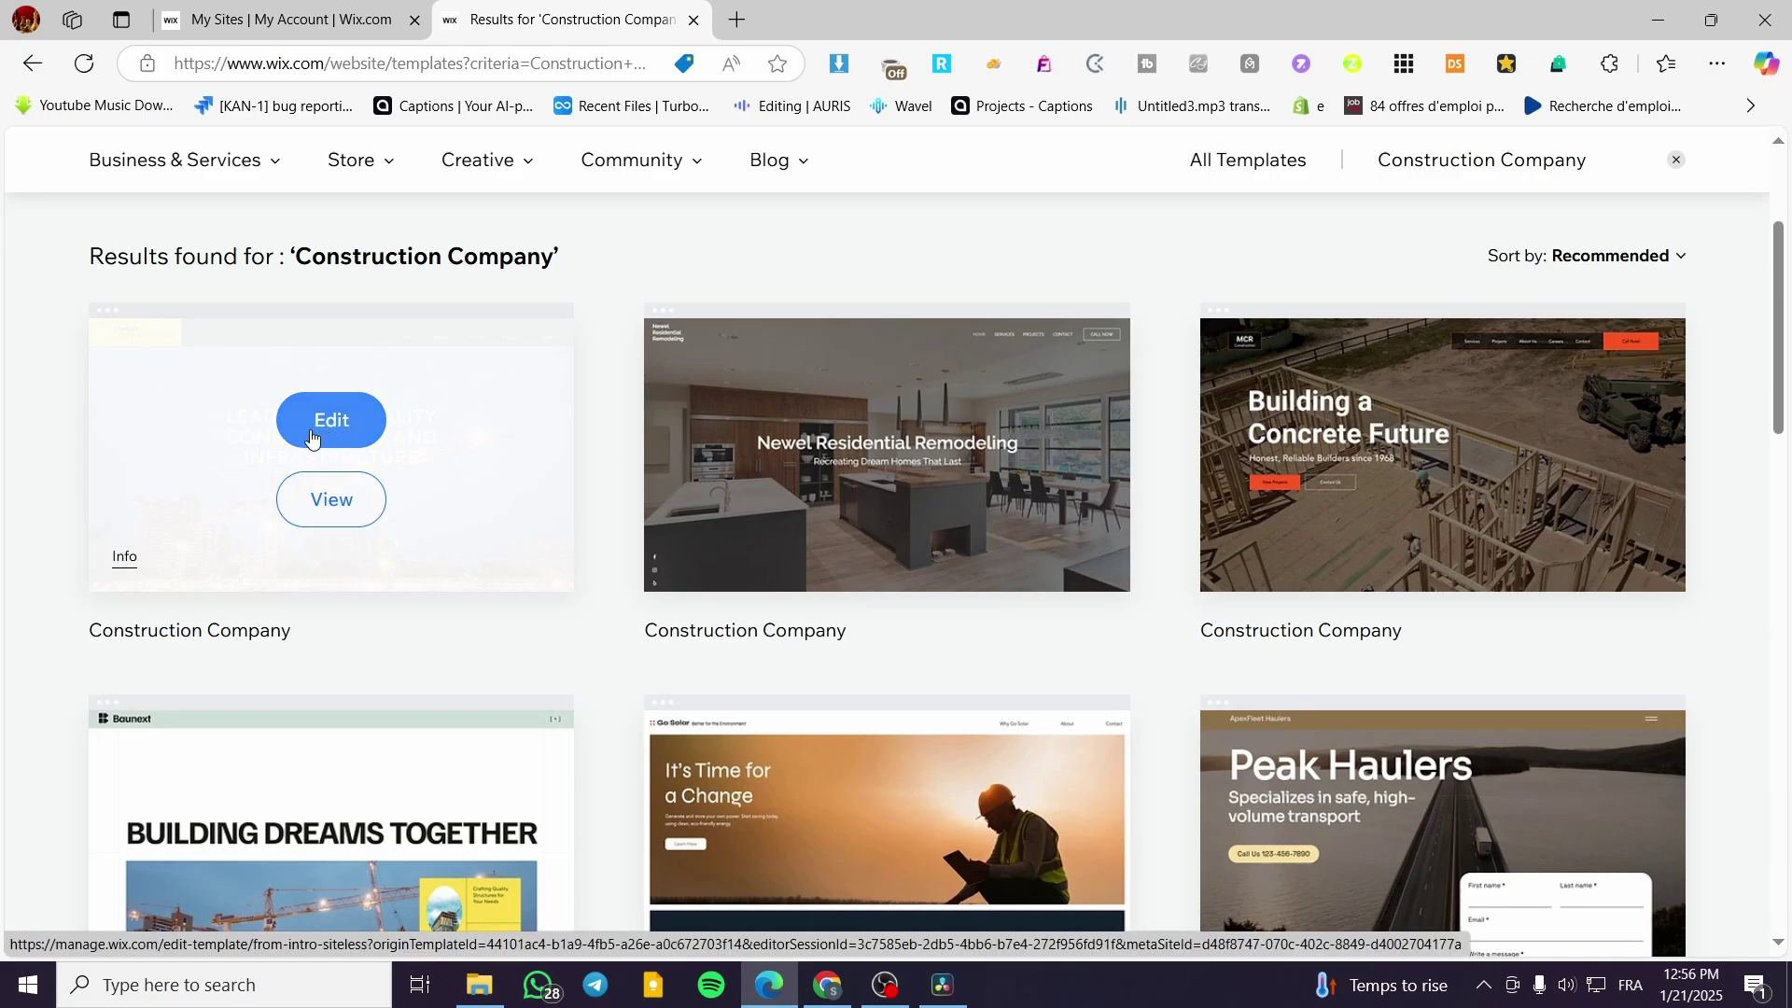
right_click(329, 434)
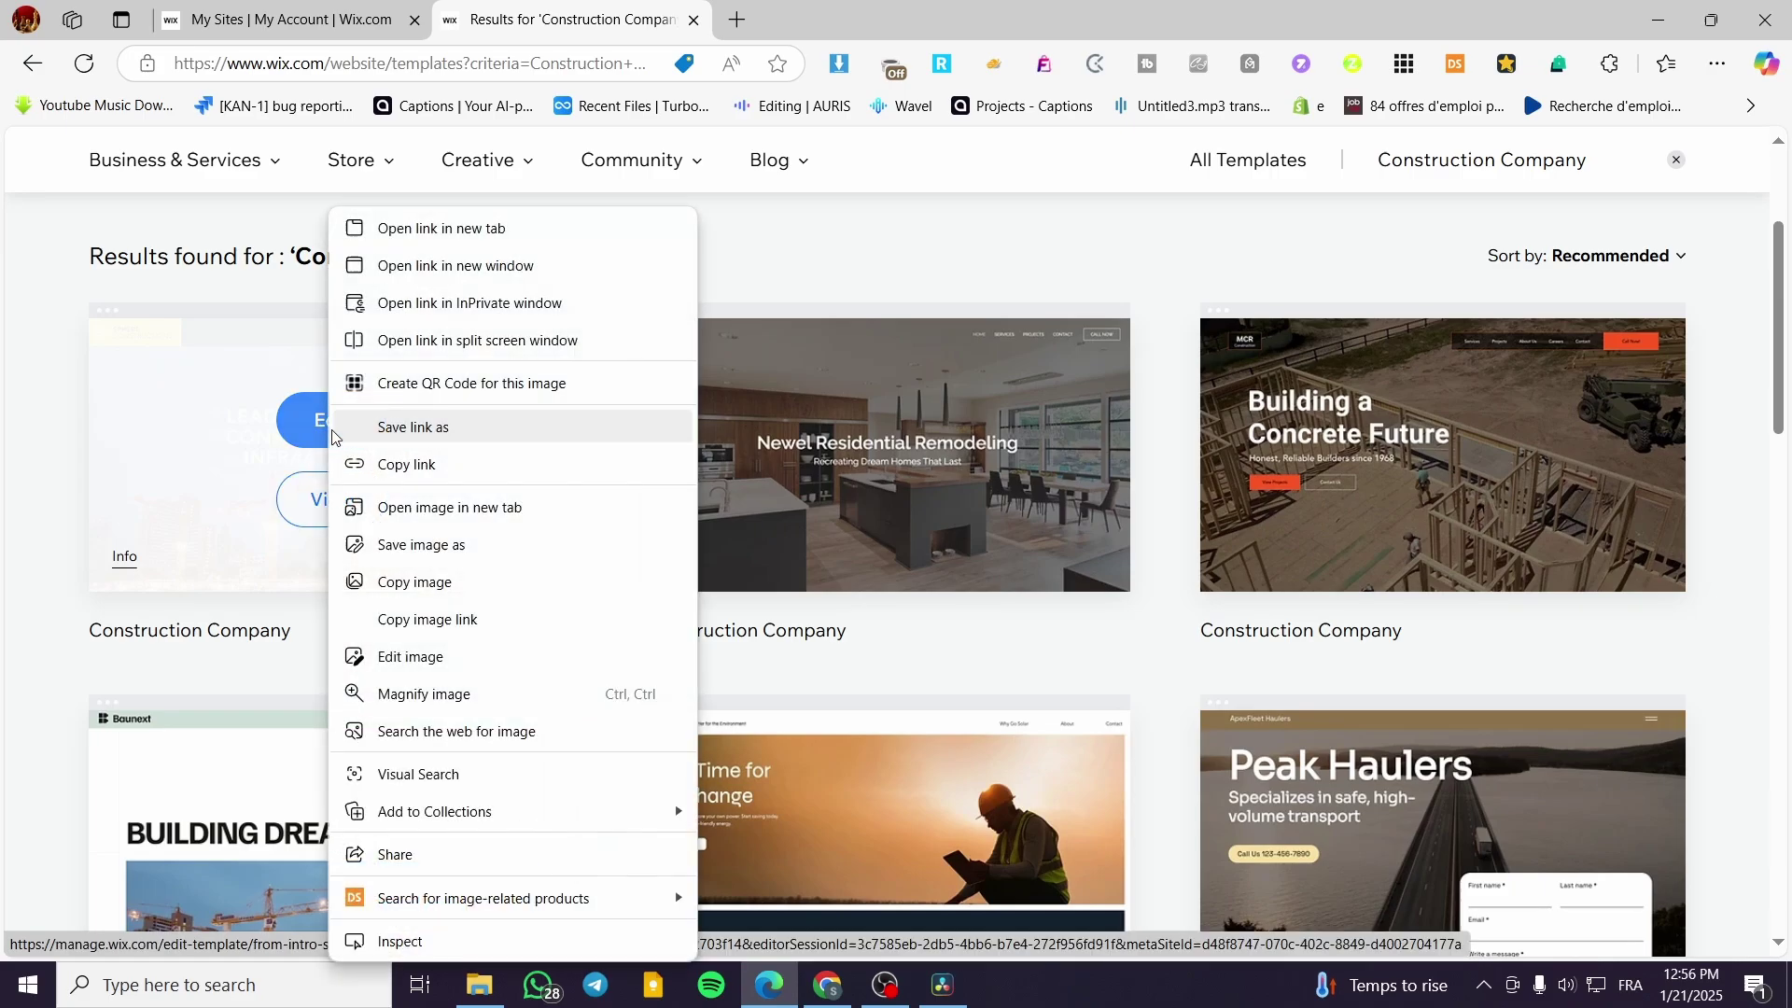
left_click(908, 272)
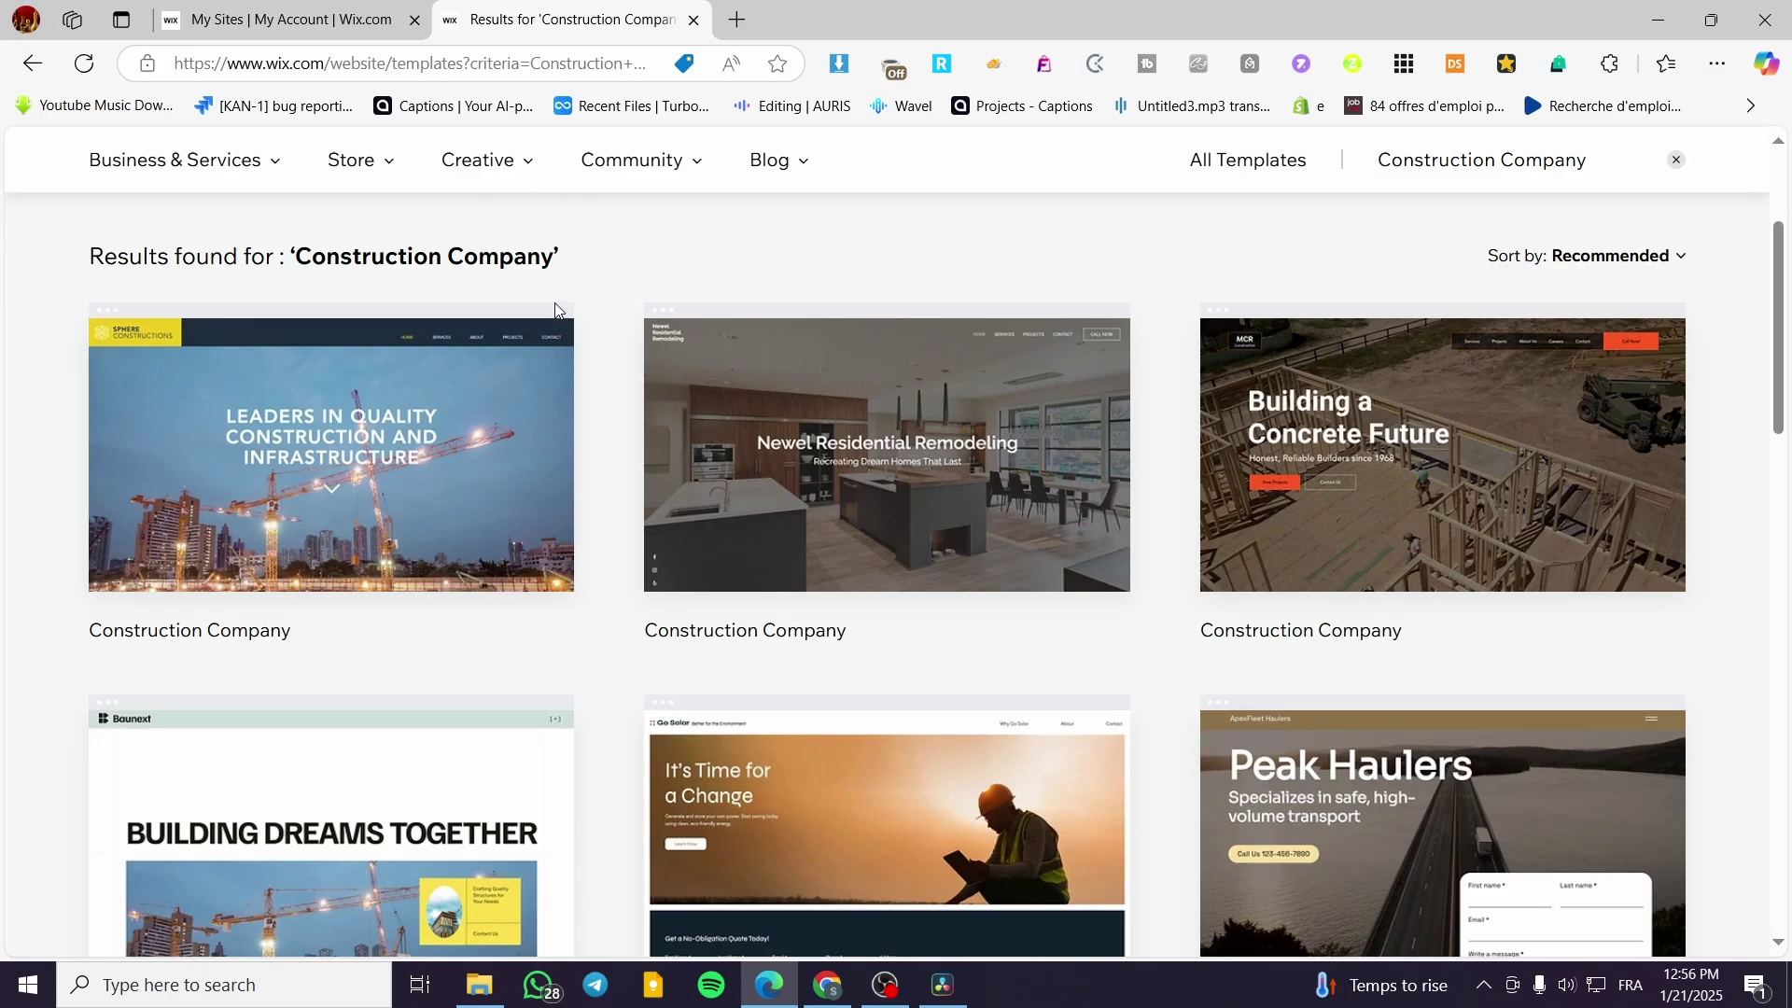
mouse_move(553, 311)
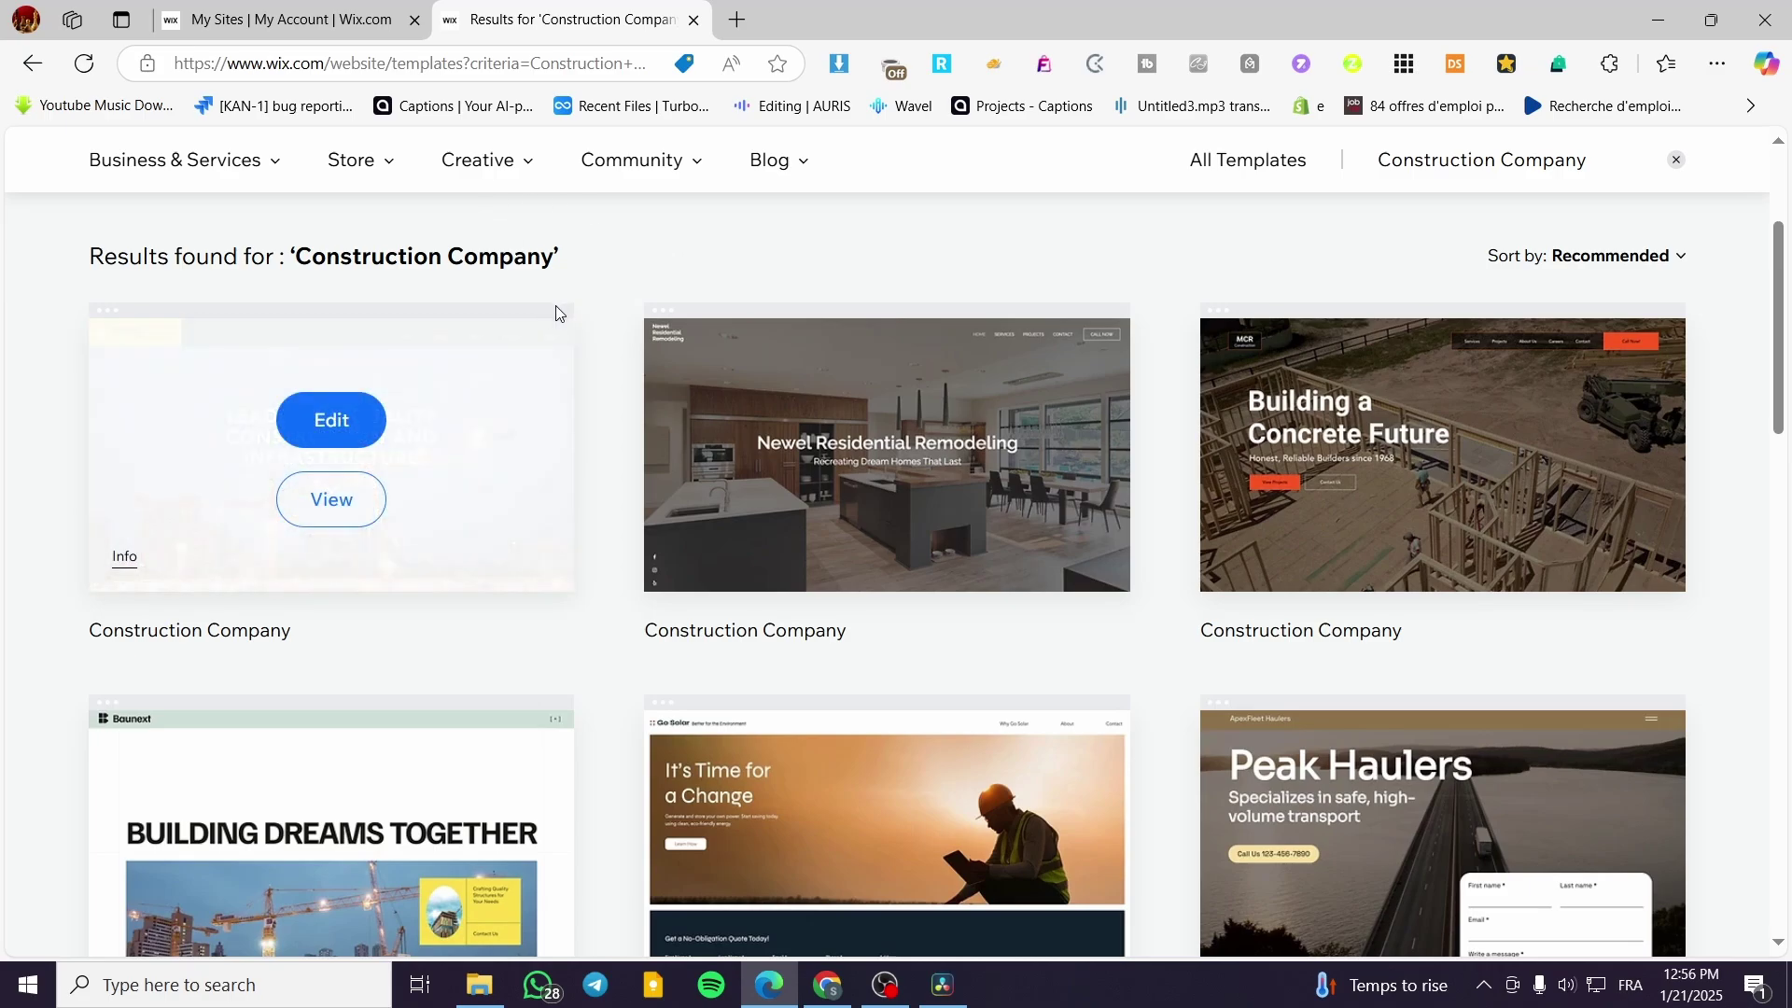
- Go back to the website design choice and generate a site design with AI instead of using a template
left_click(38, 63)
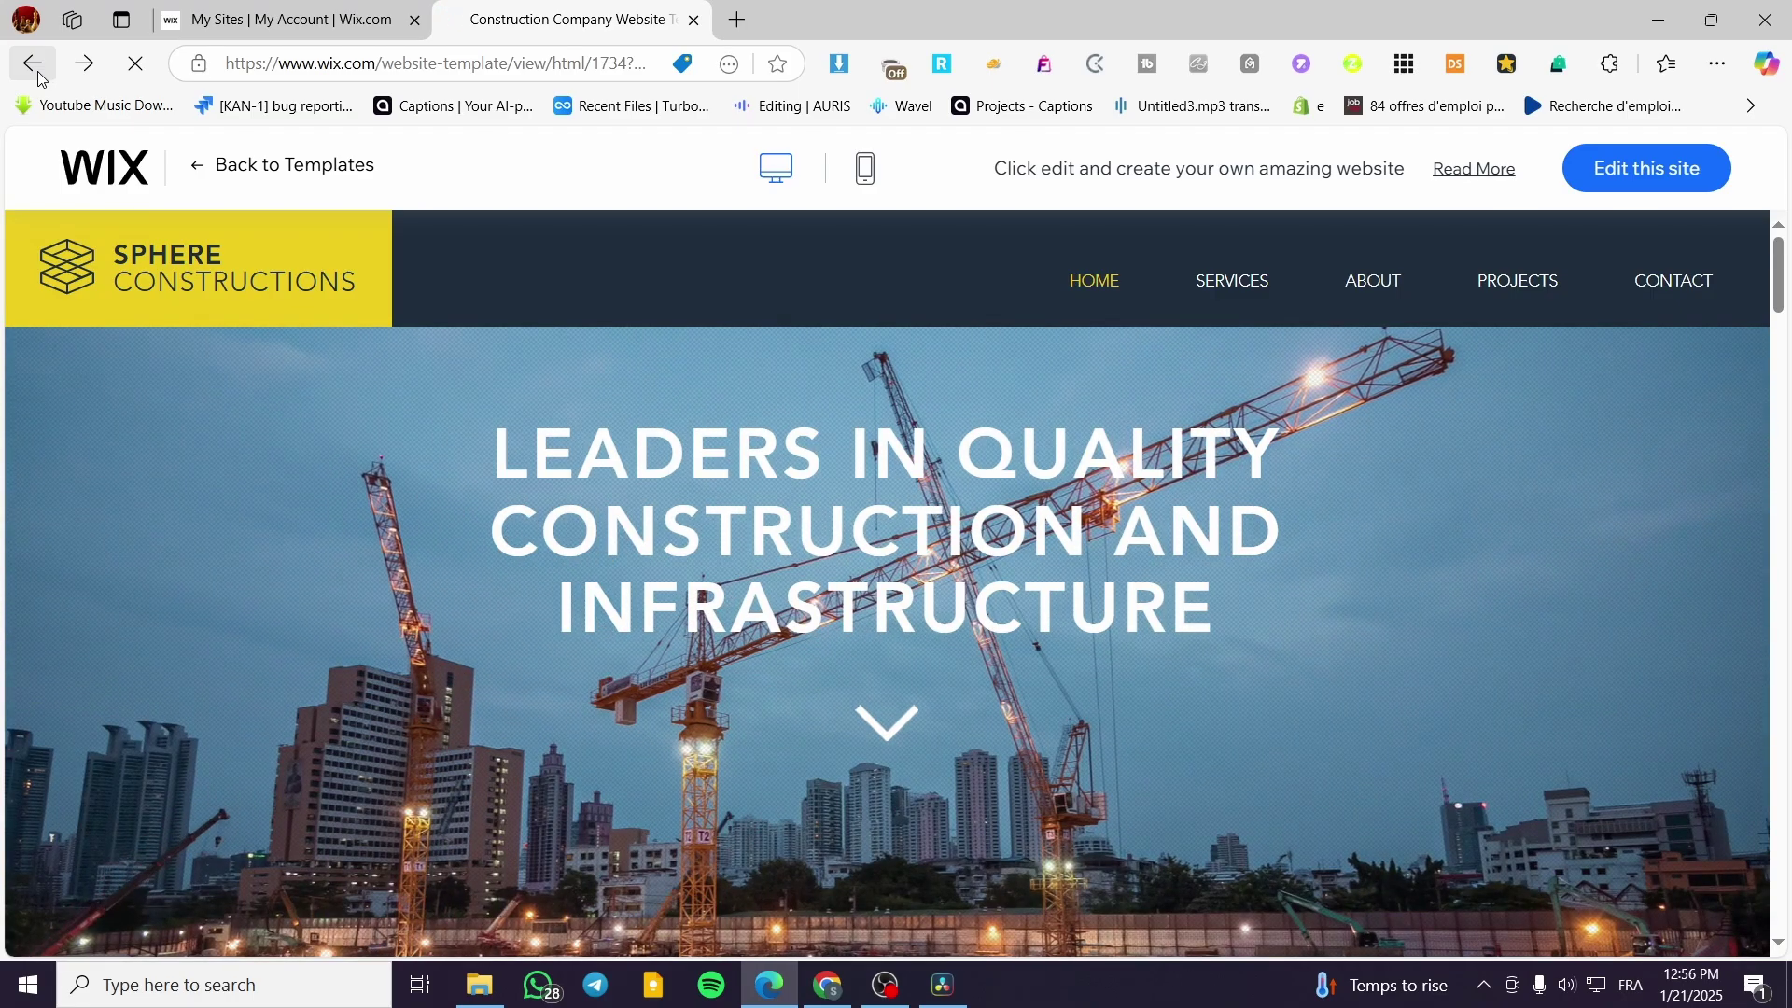
left_click(37, 63)
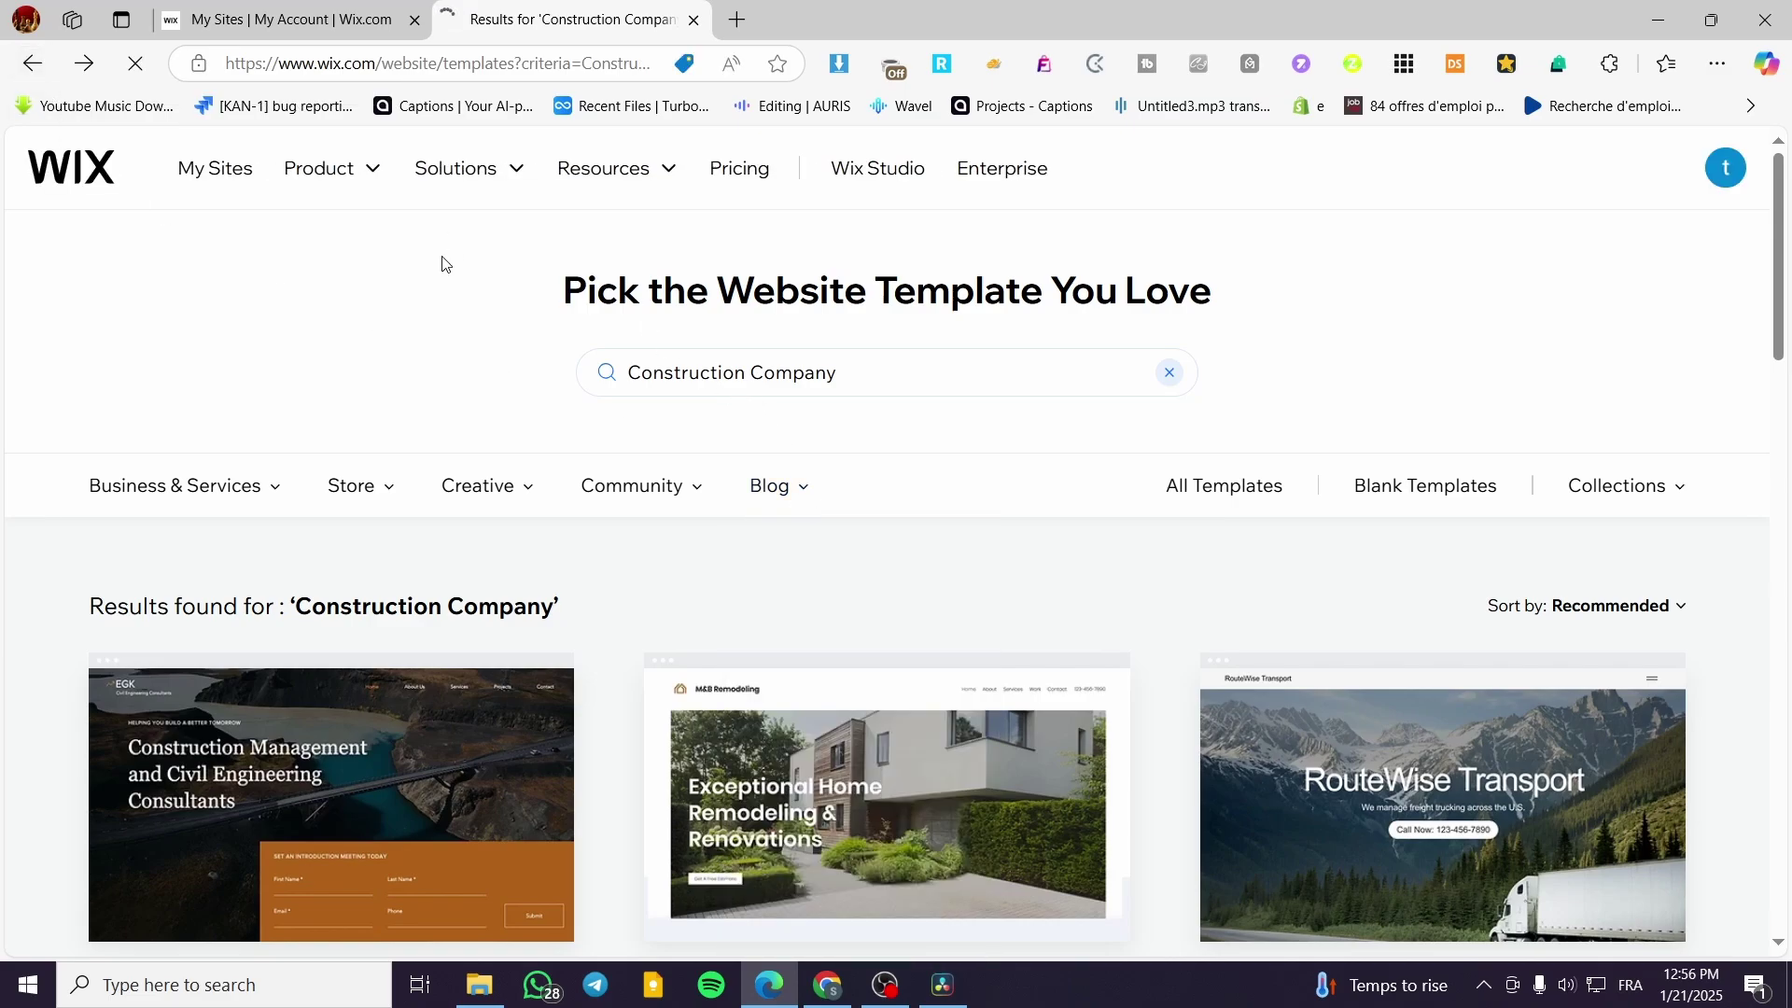
left_click(28, 68)
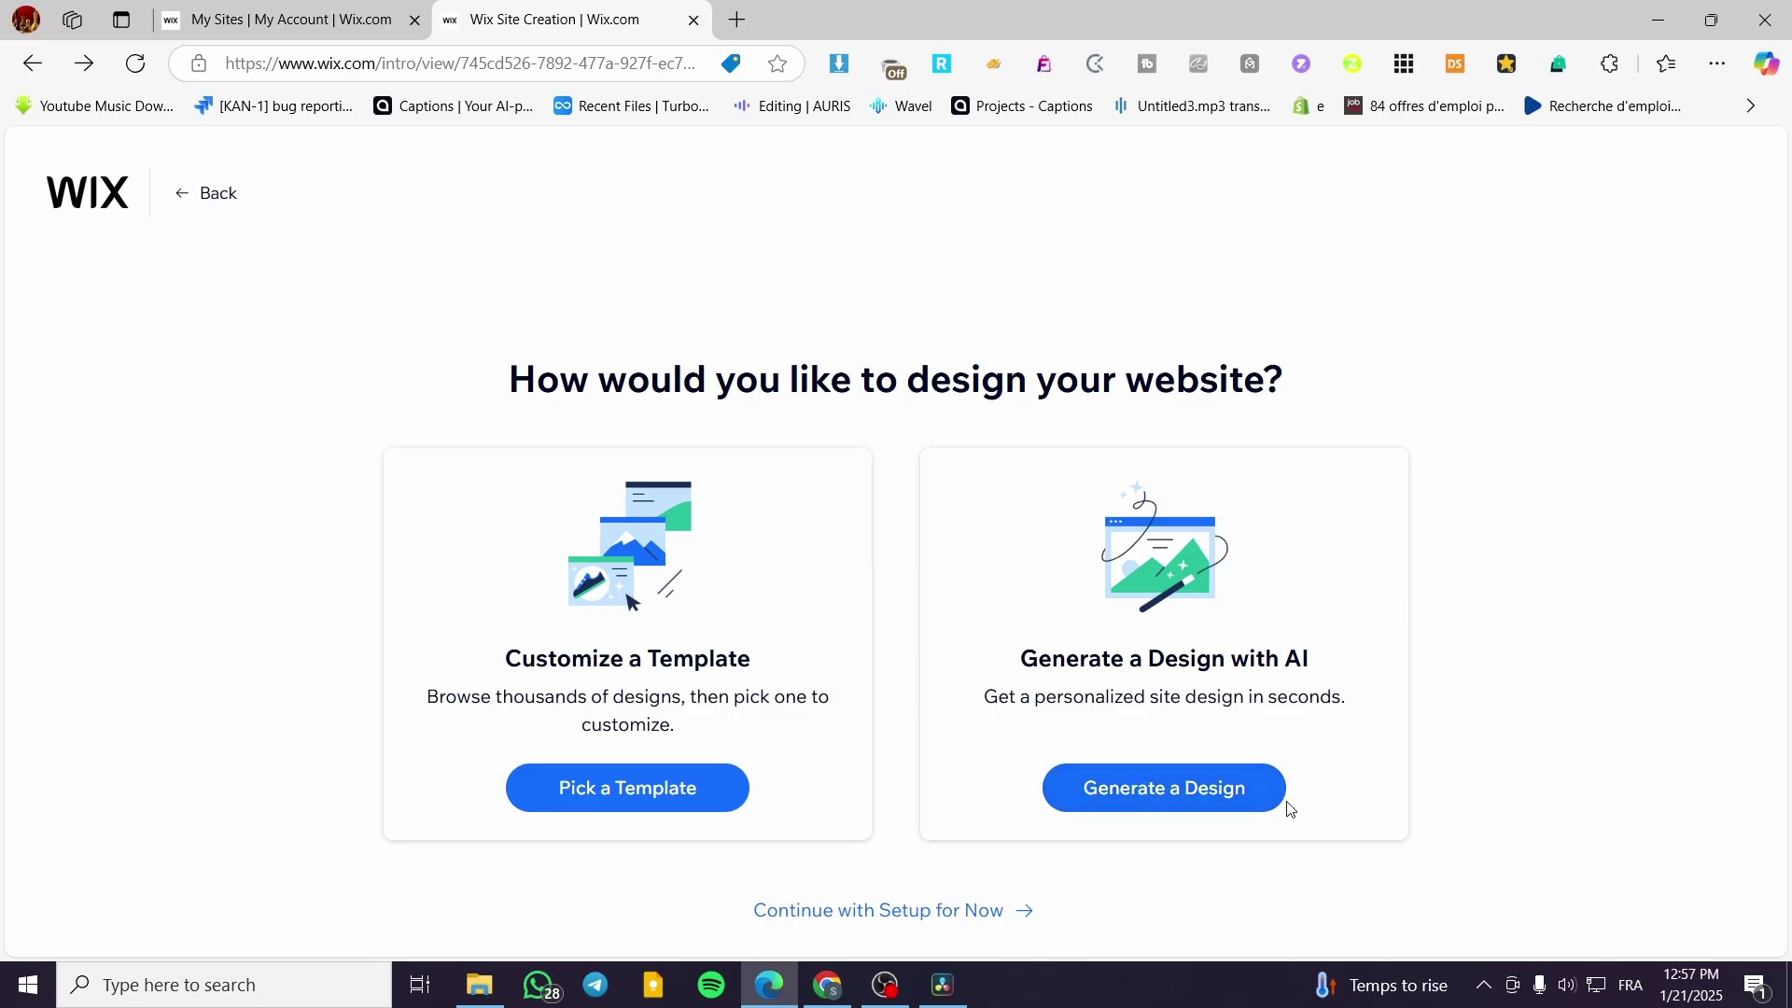
left_click(1111, 797)
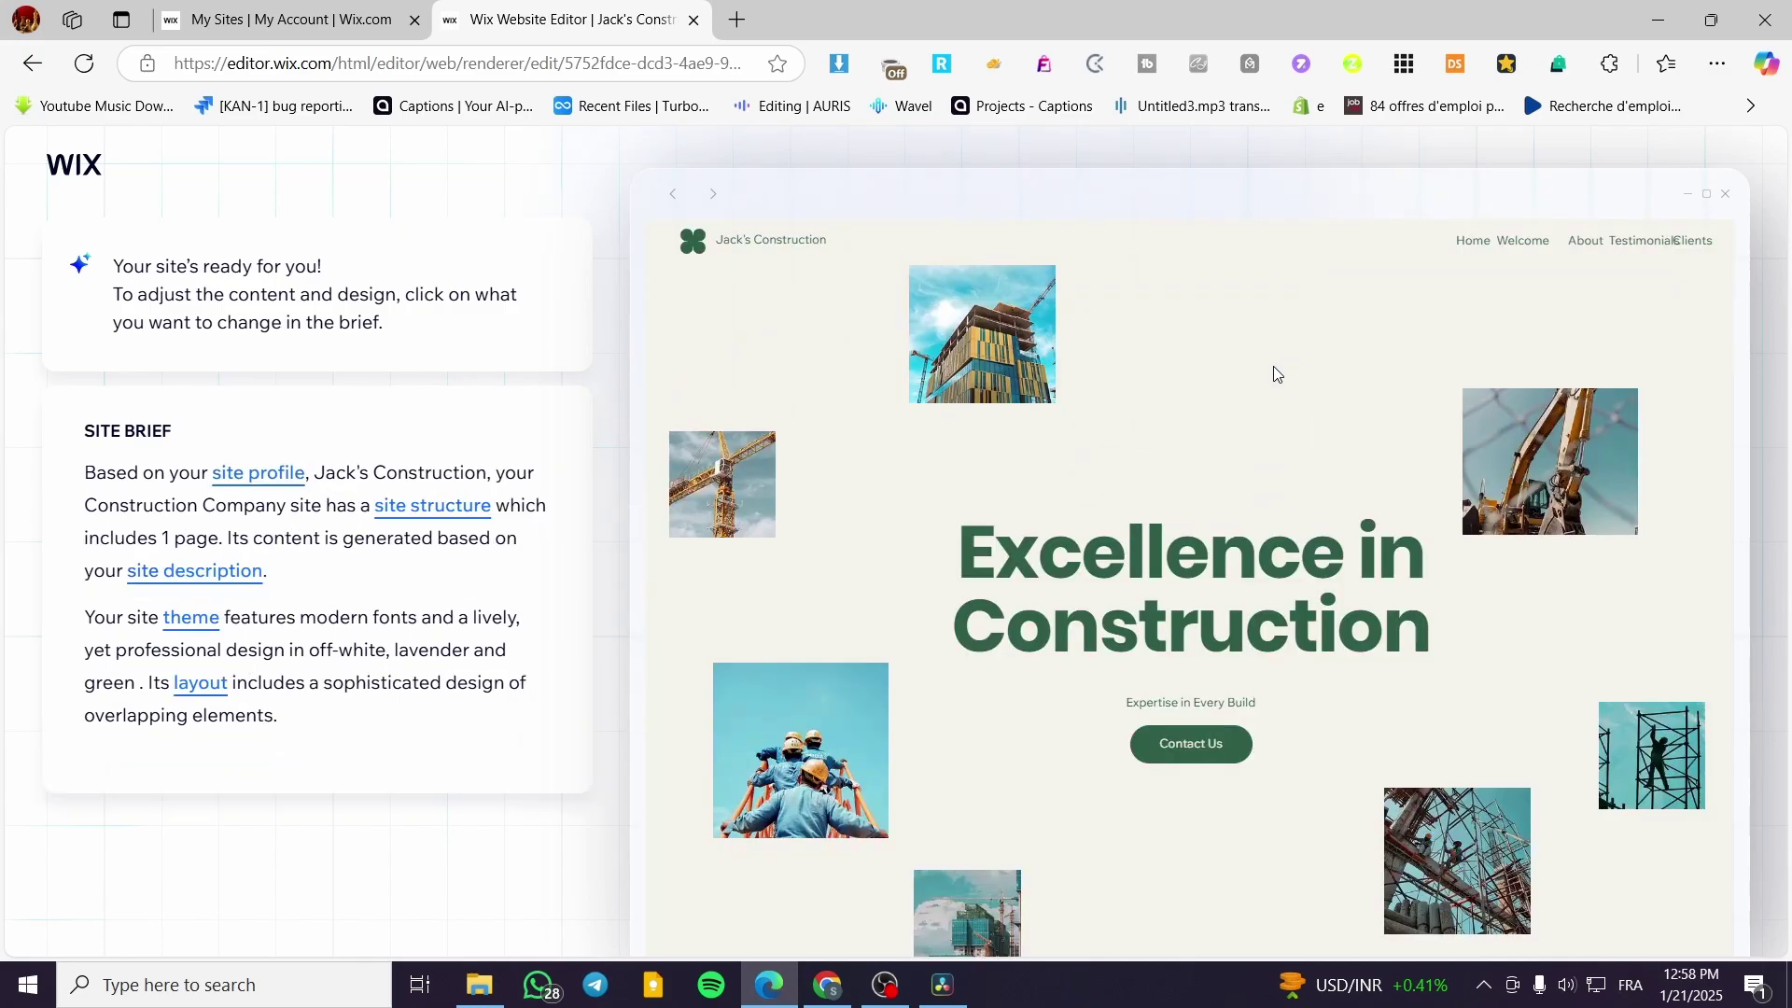
- Look through the generated home page, from the welcome banner and services list to the About, Testimonials and Our Clients sections
scroll(1257, 377, "down", 6)
scroll(1257, 377, "down", 10)
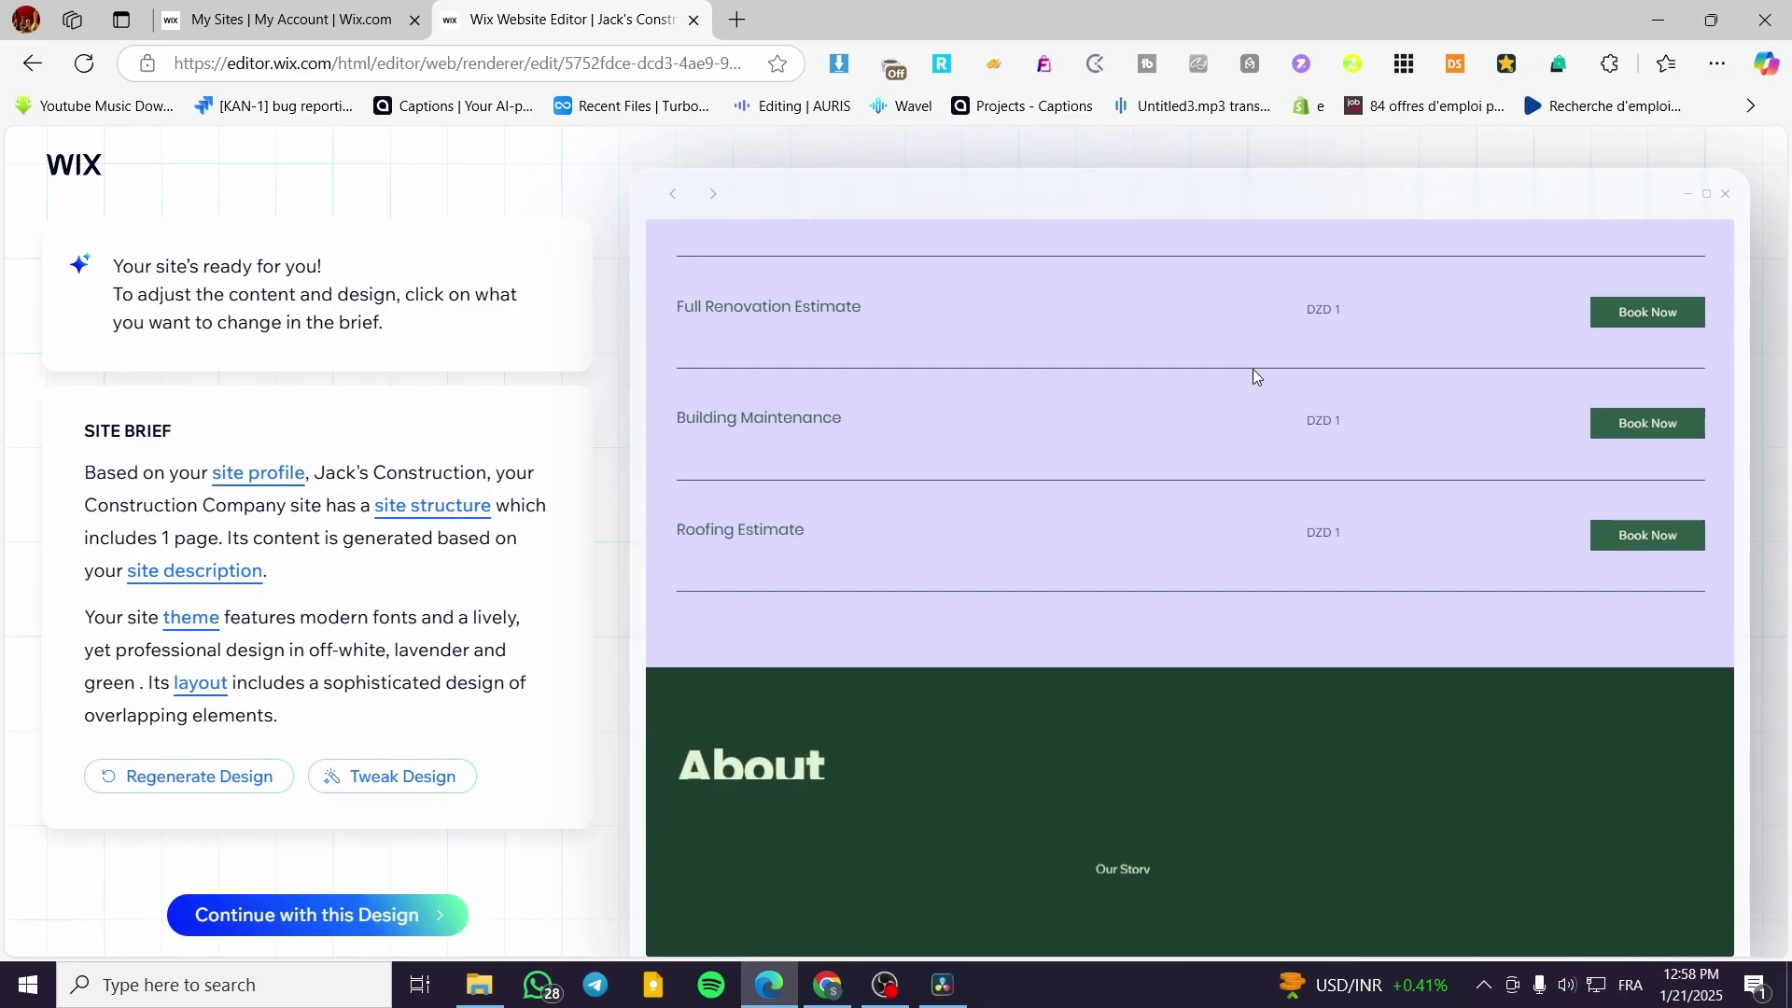
scroll(1261, 365, "down", 12)
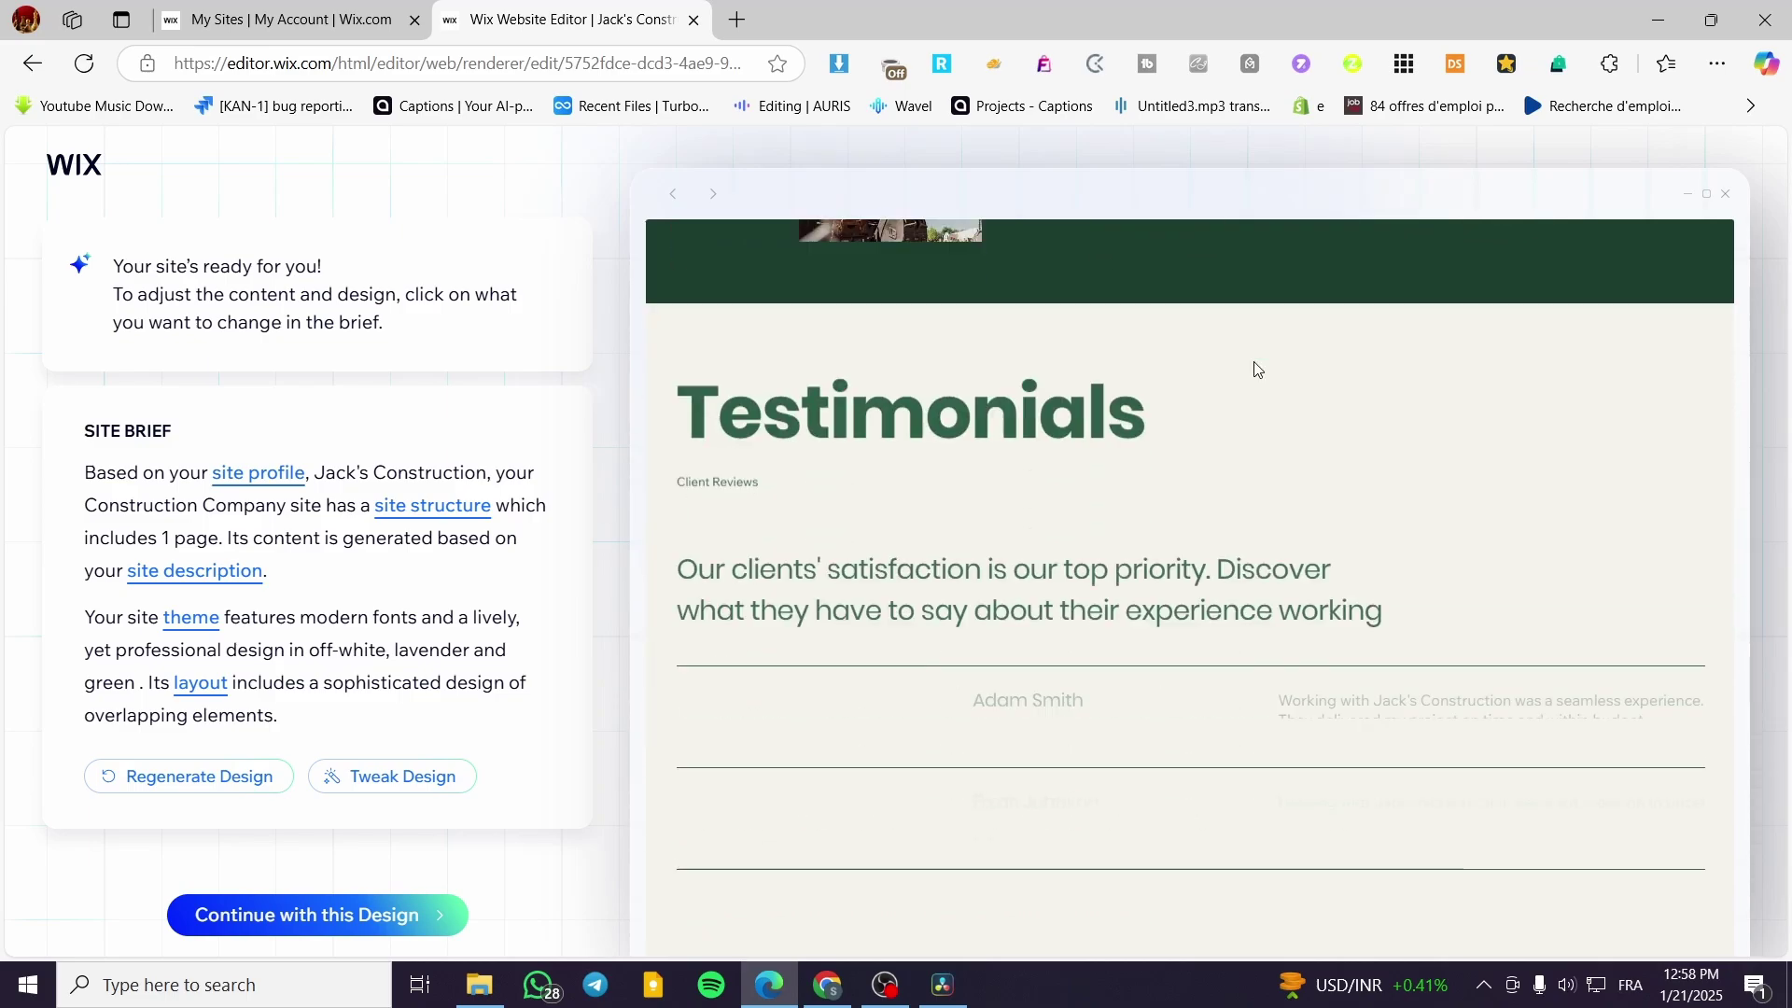
scroll(1253, 361, "down", 3)
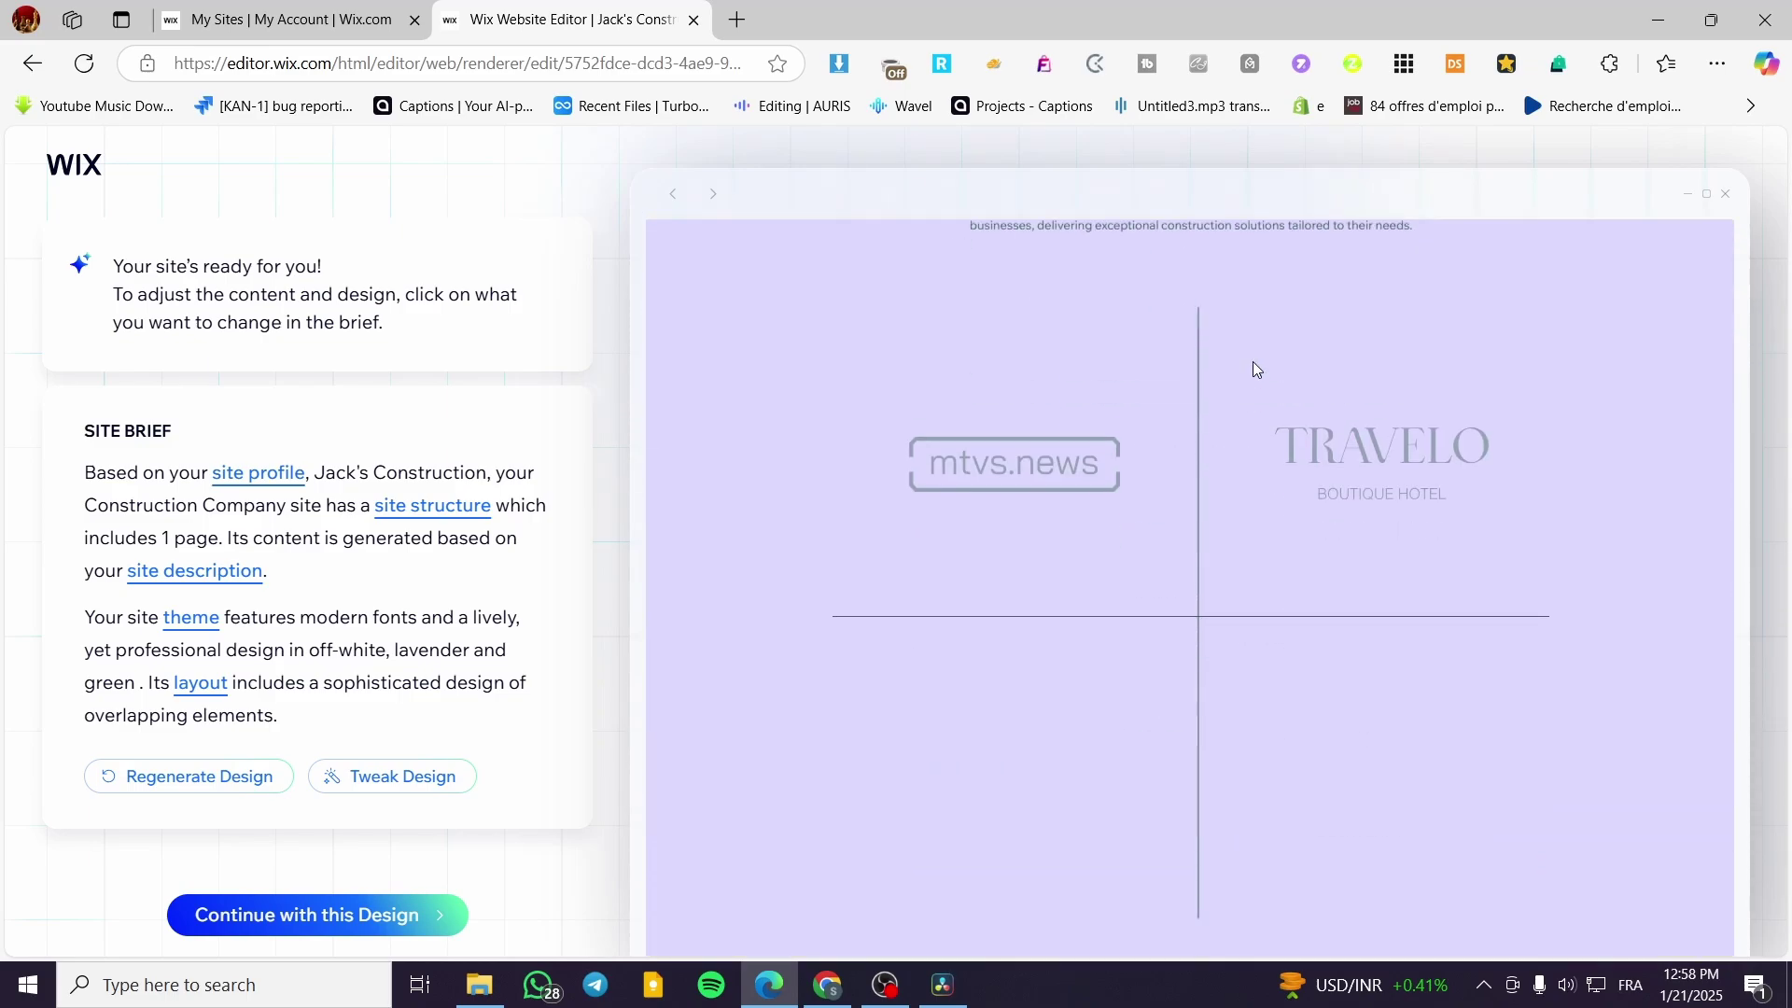
scroll(1251, 361, "down", 3)
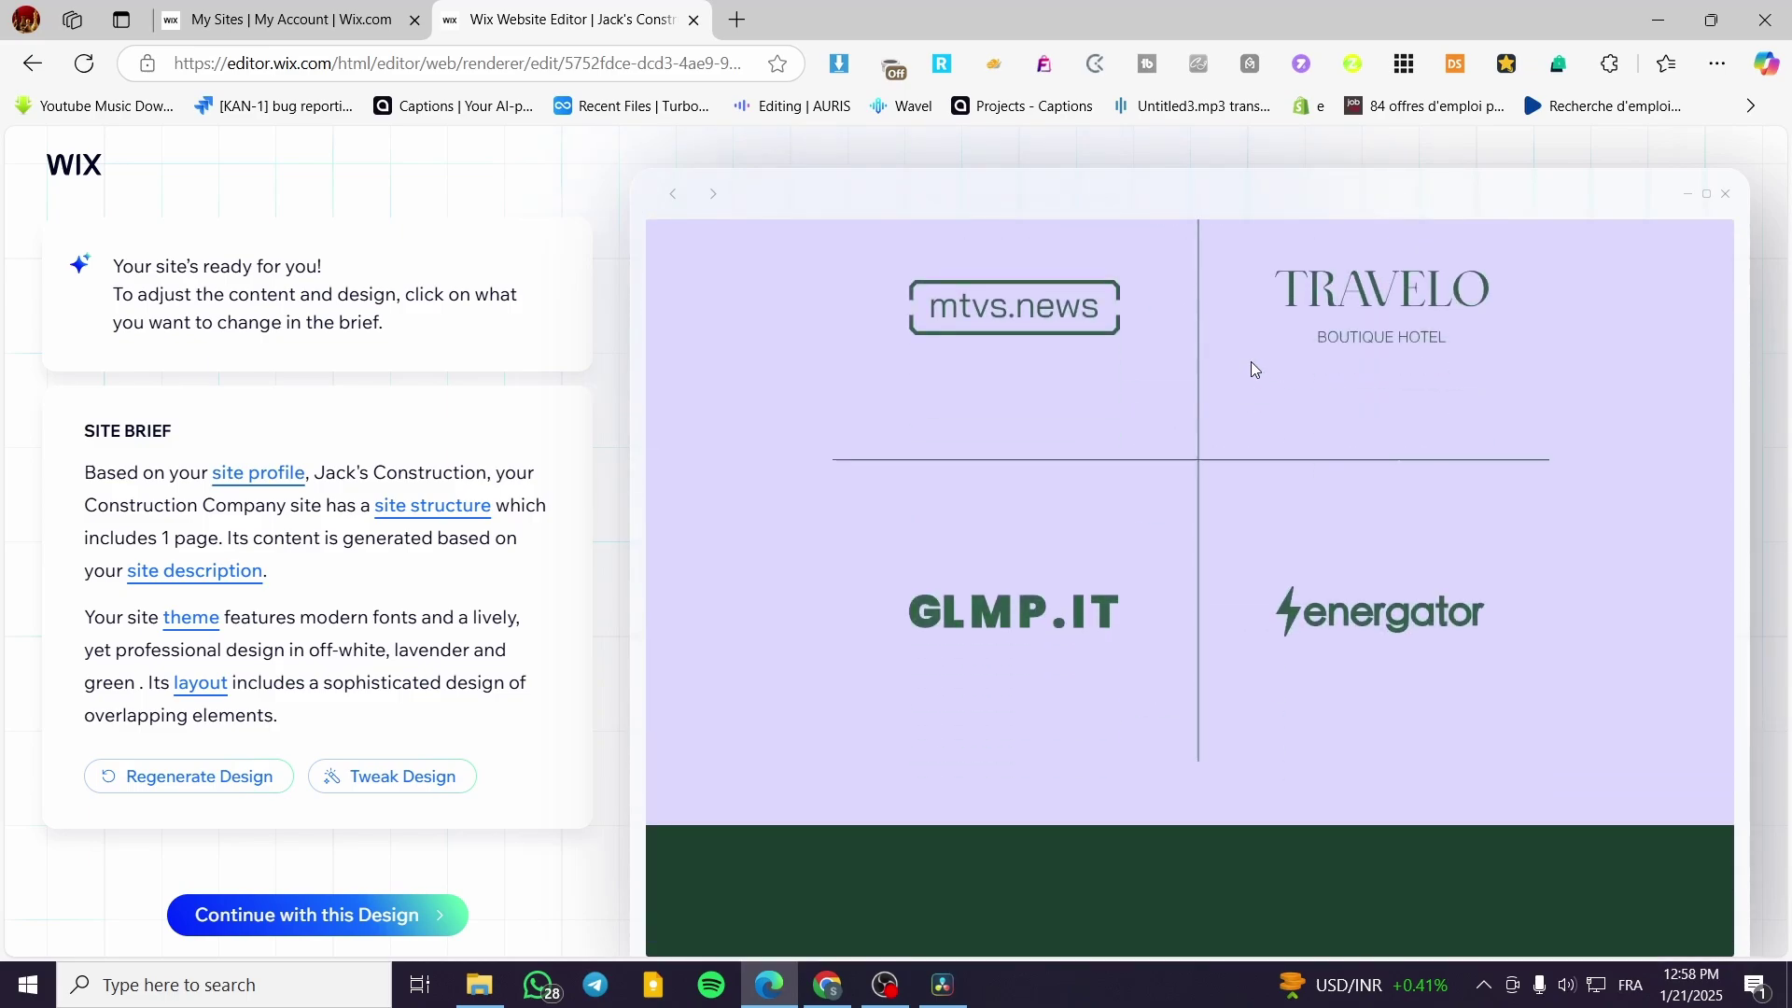
scroll(1250, 358, "up", 5)
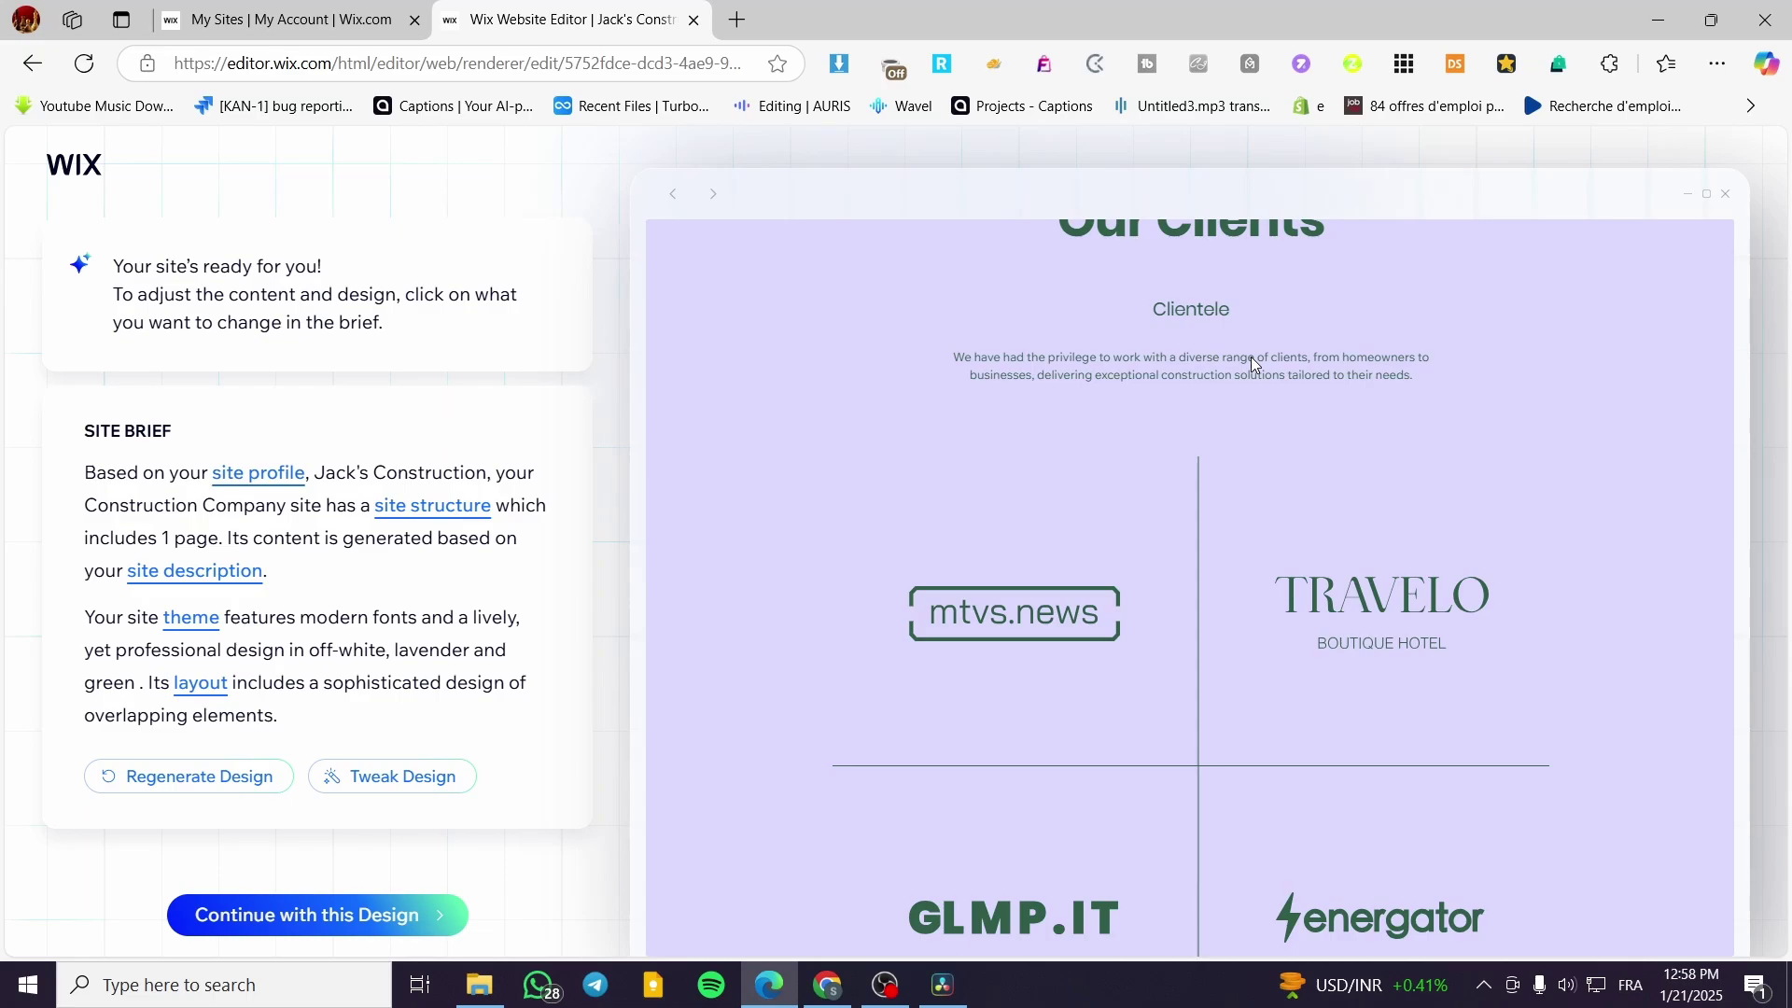
scroll(1248, 360, "down", 5)
scroll(1248, 373, "up", 7)
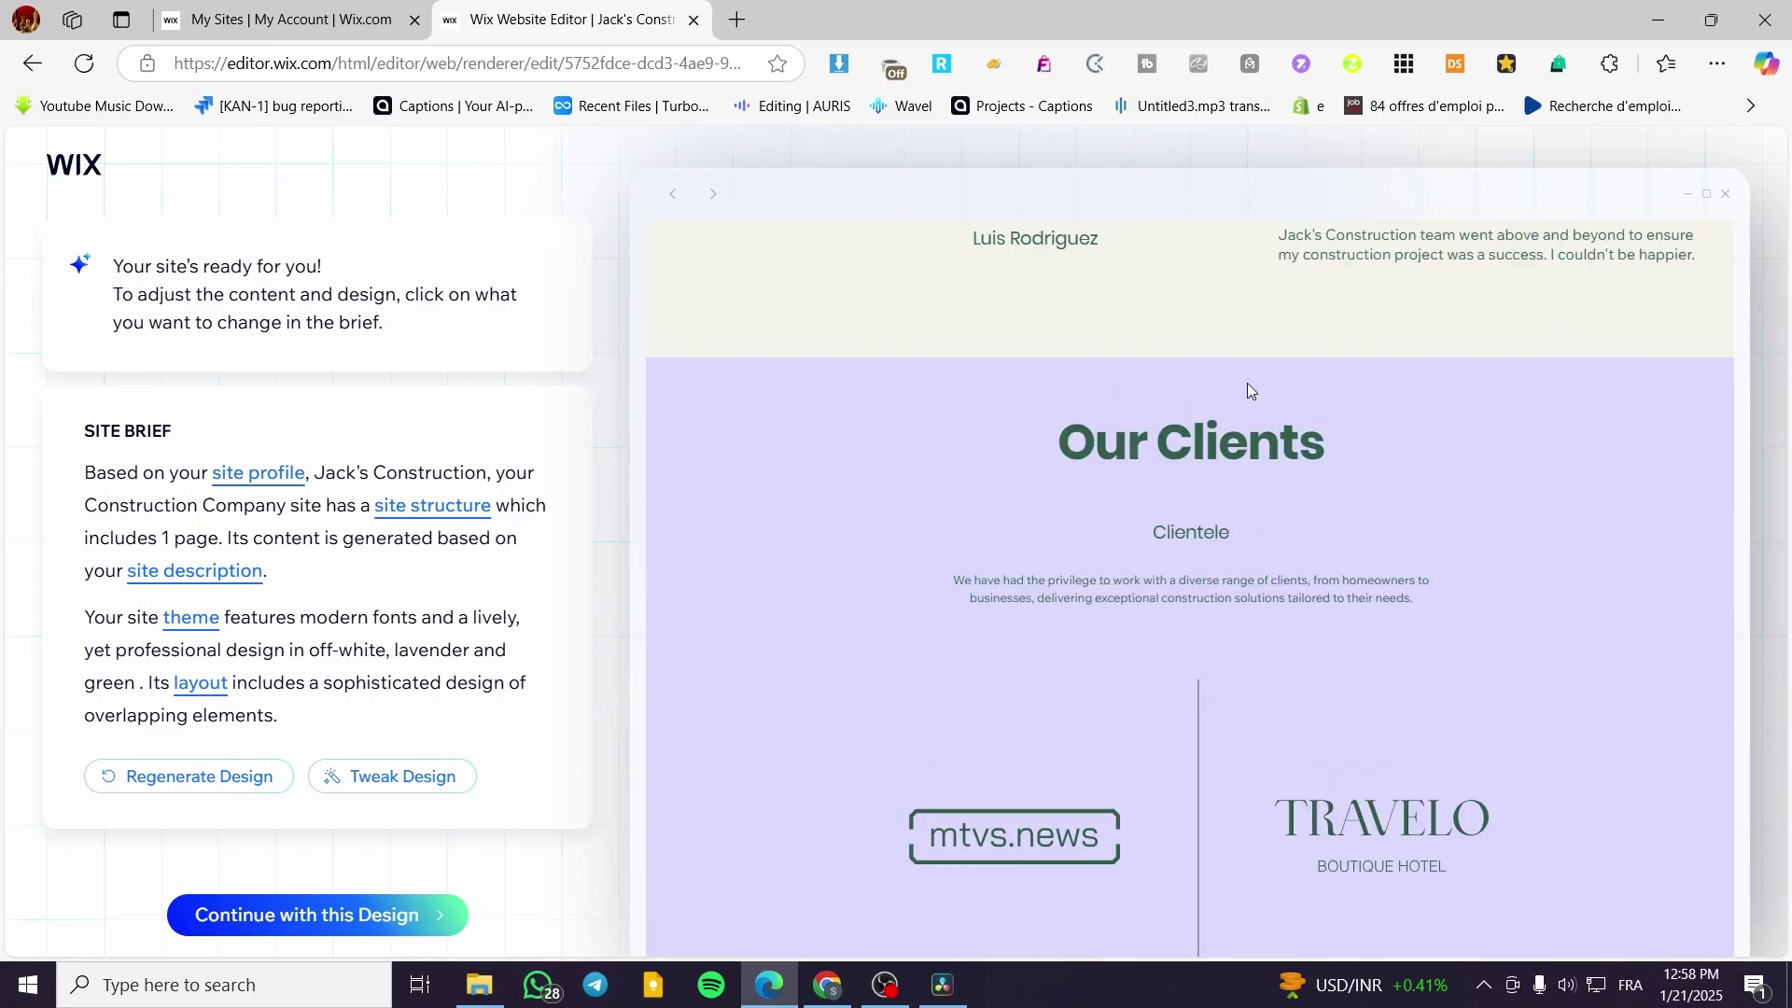
scroll(1249, 388, "up", 10)
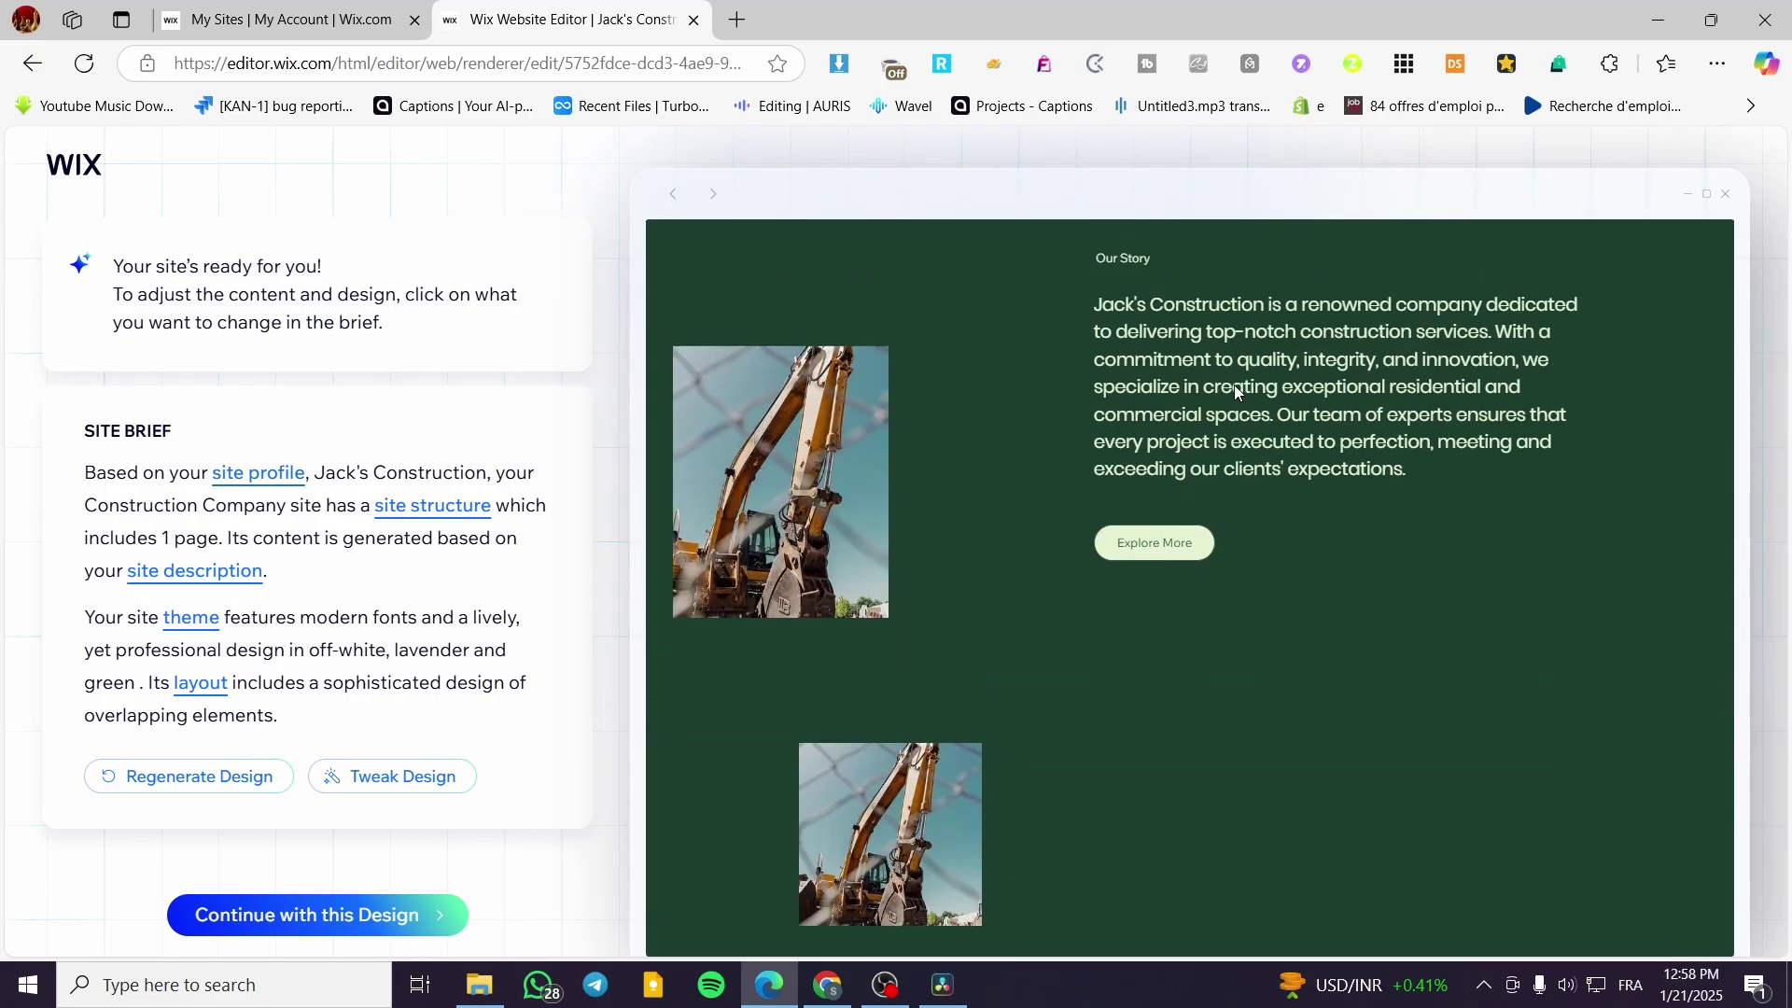
scroll(1234, 385, "up", 10)
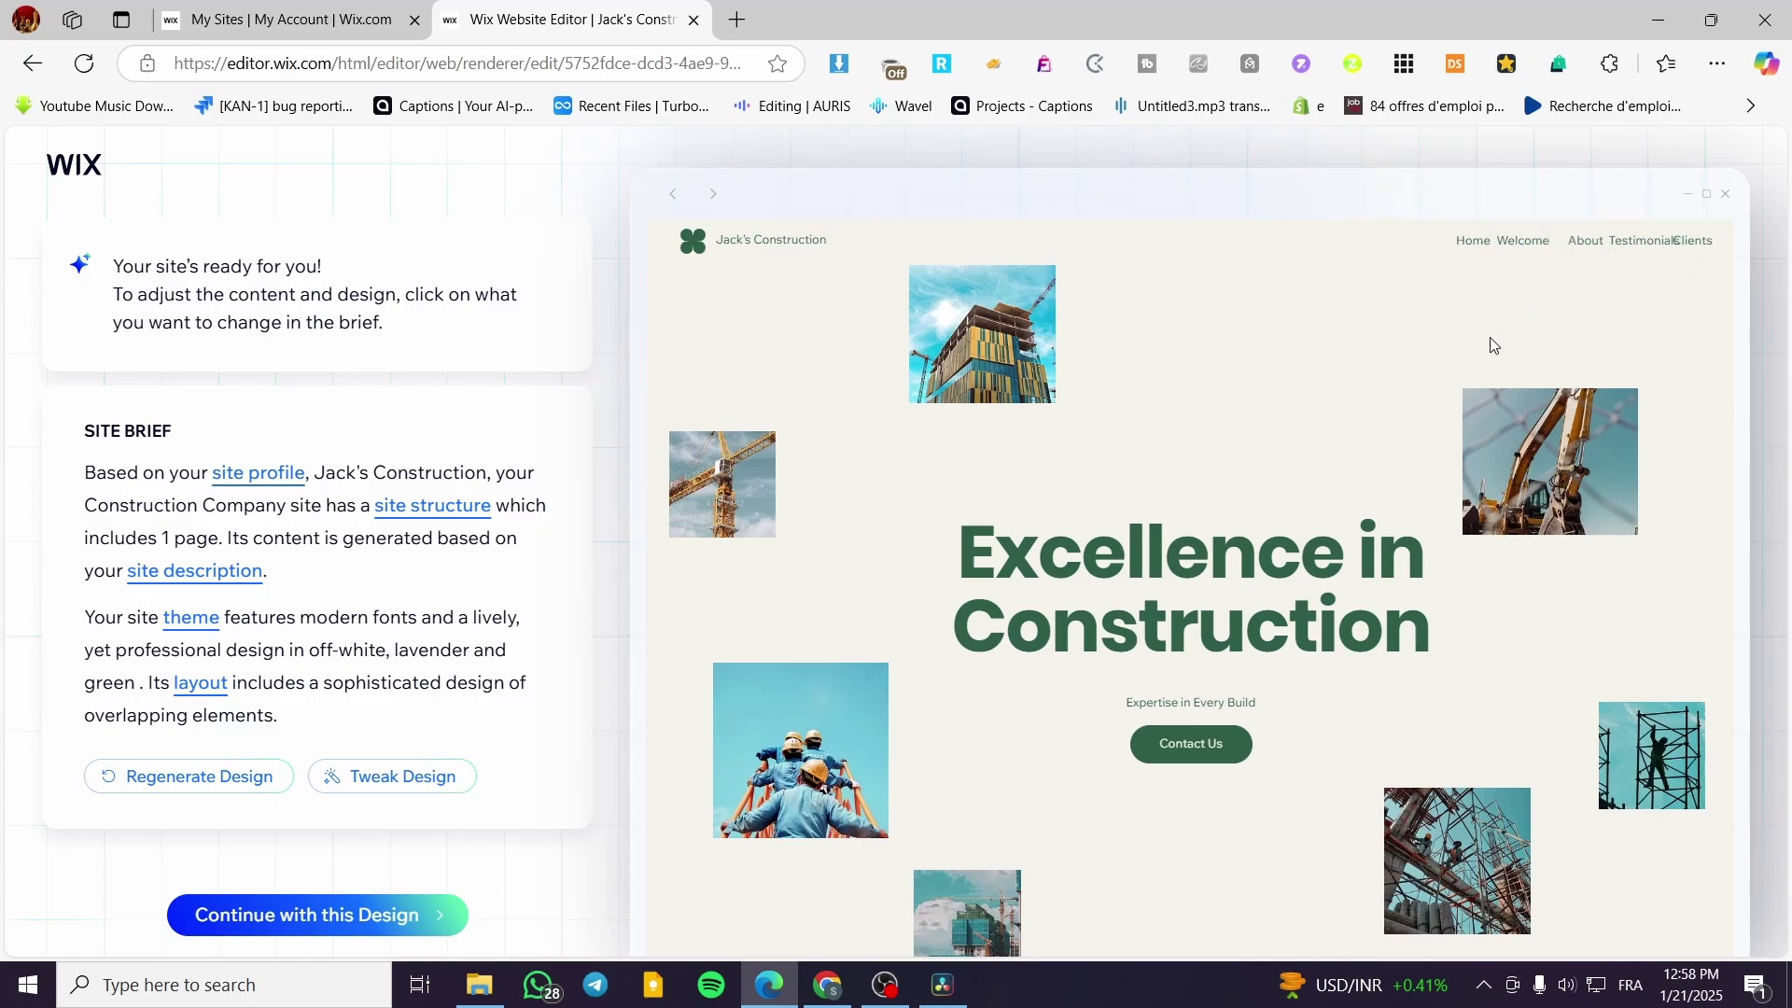
scroll(1474, 364, "down", 7)
scroll(1454, 368, "down", 5)
scroll(1453, 368, "up", 8)
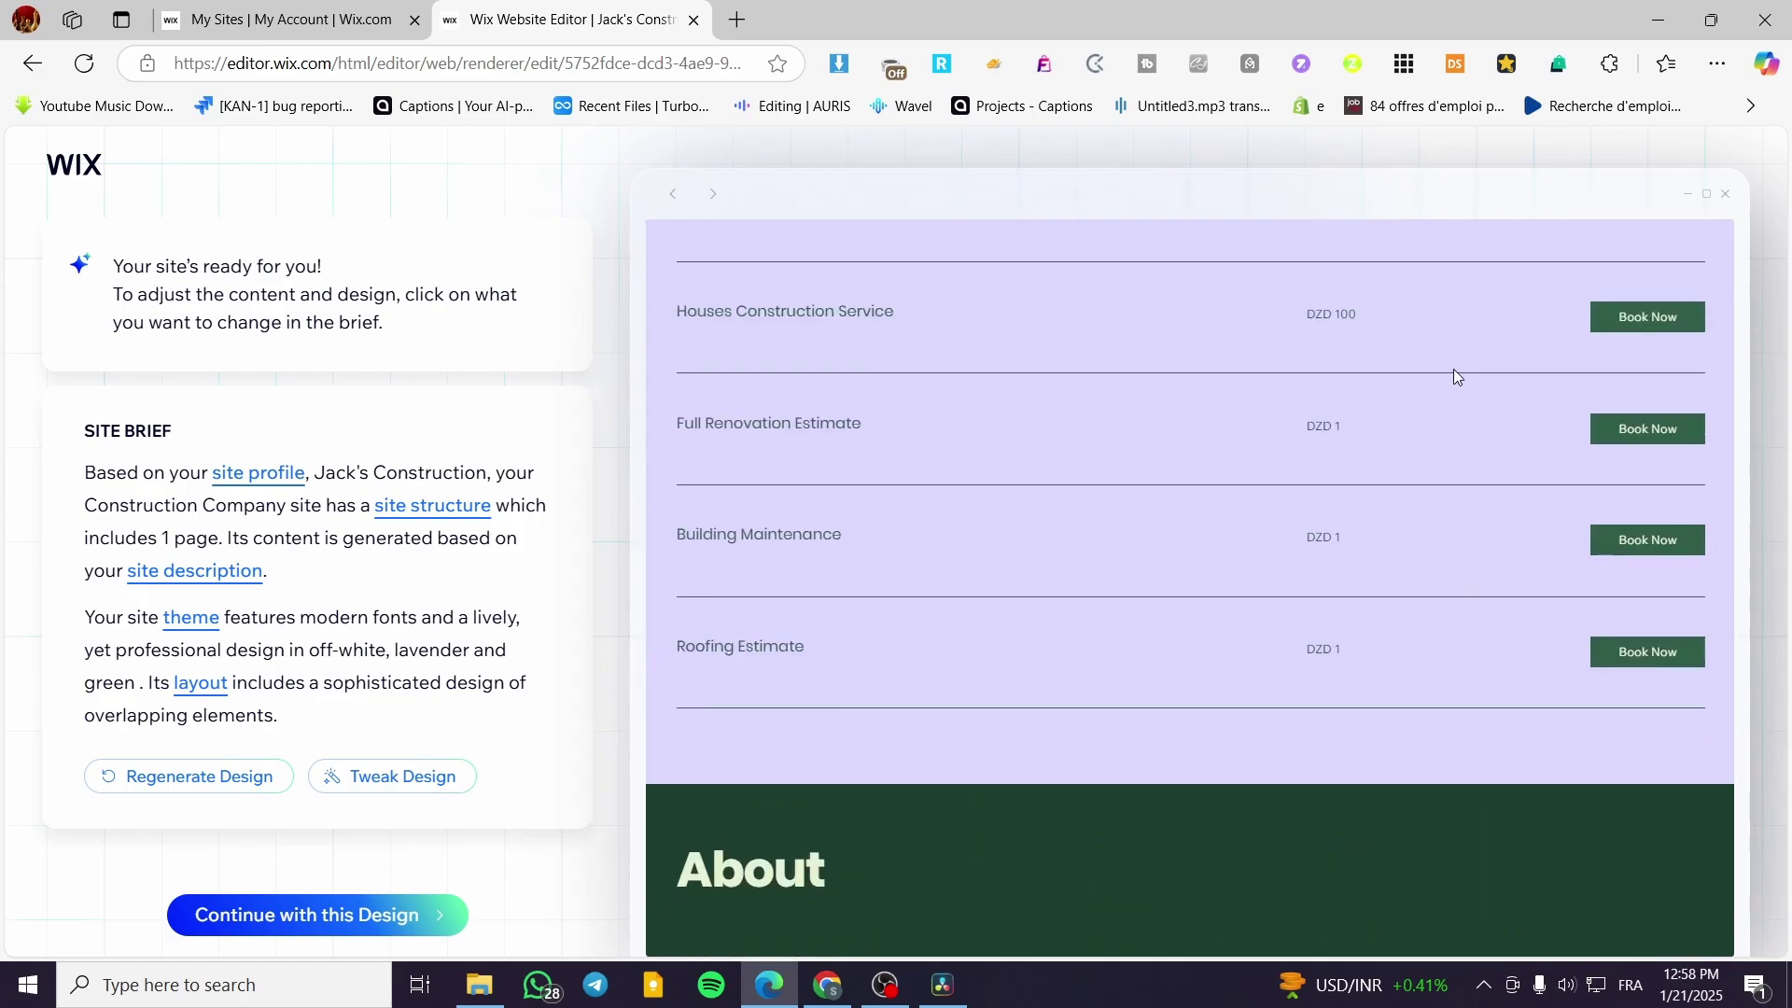
scroll(1442, 373, "up", 3)
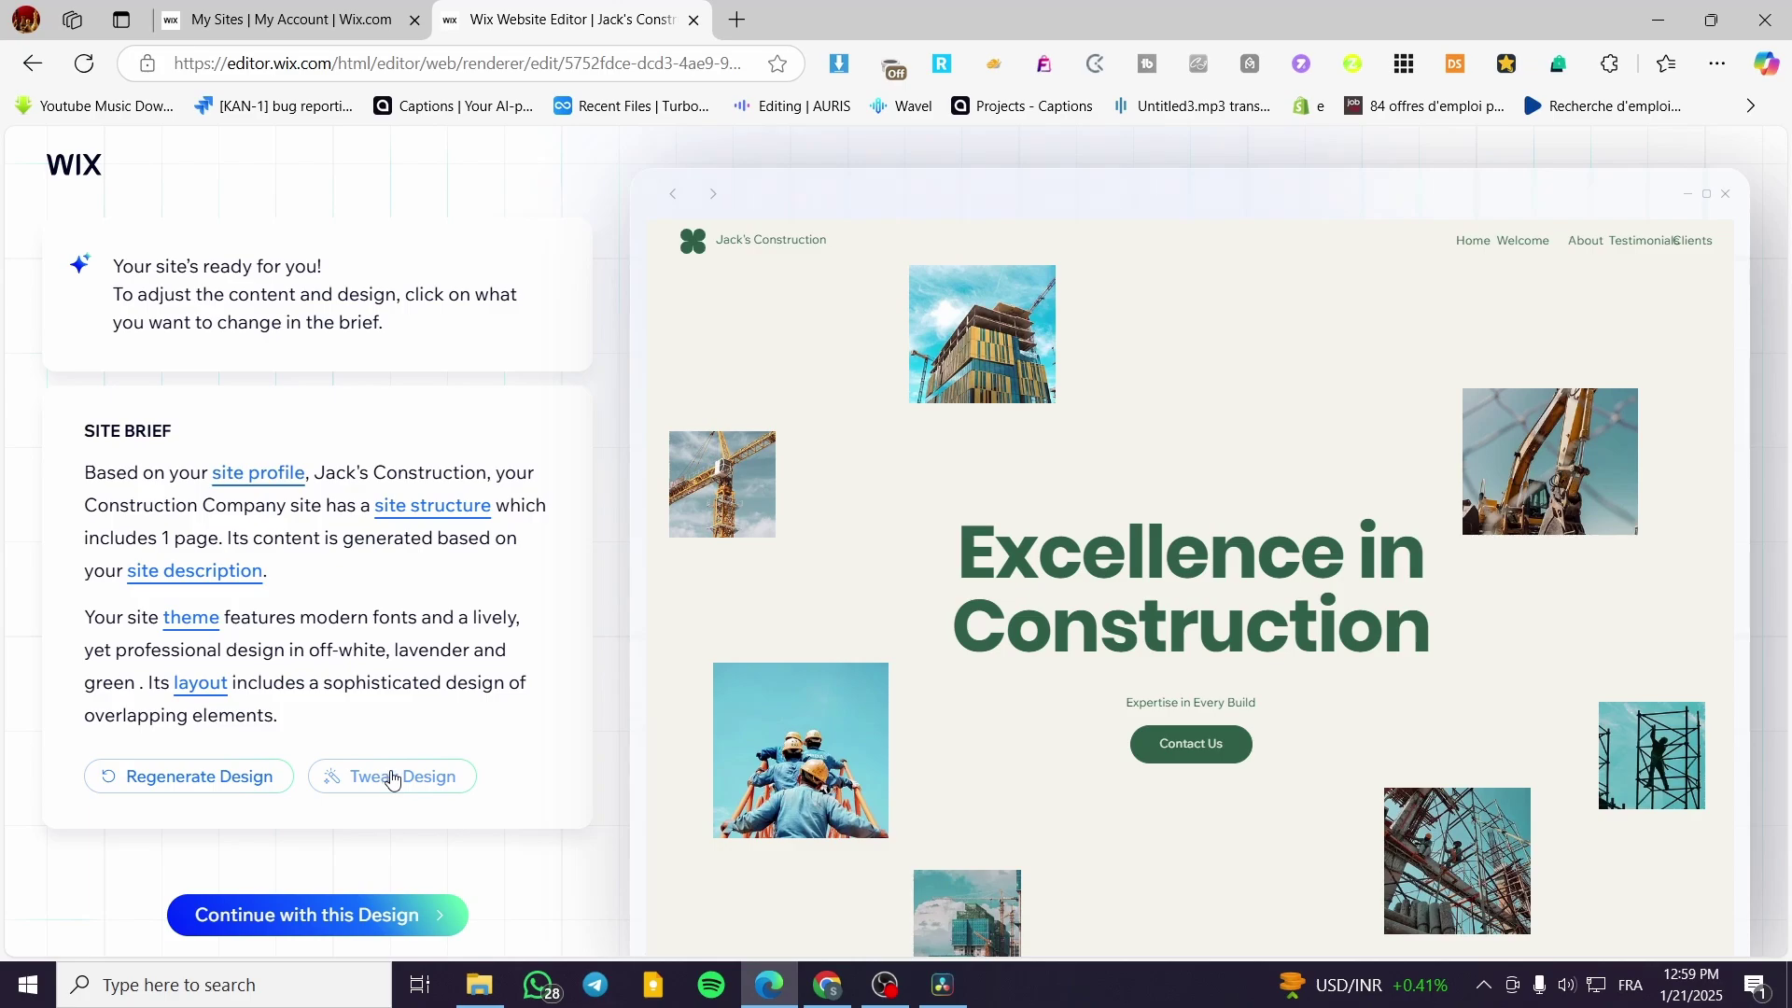
- Review the basic info, site description and contact info in the site profile, then close it without applying changes
left_click(250, 473)
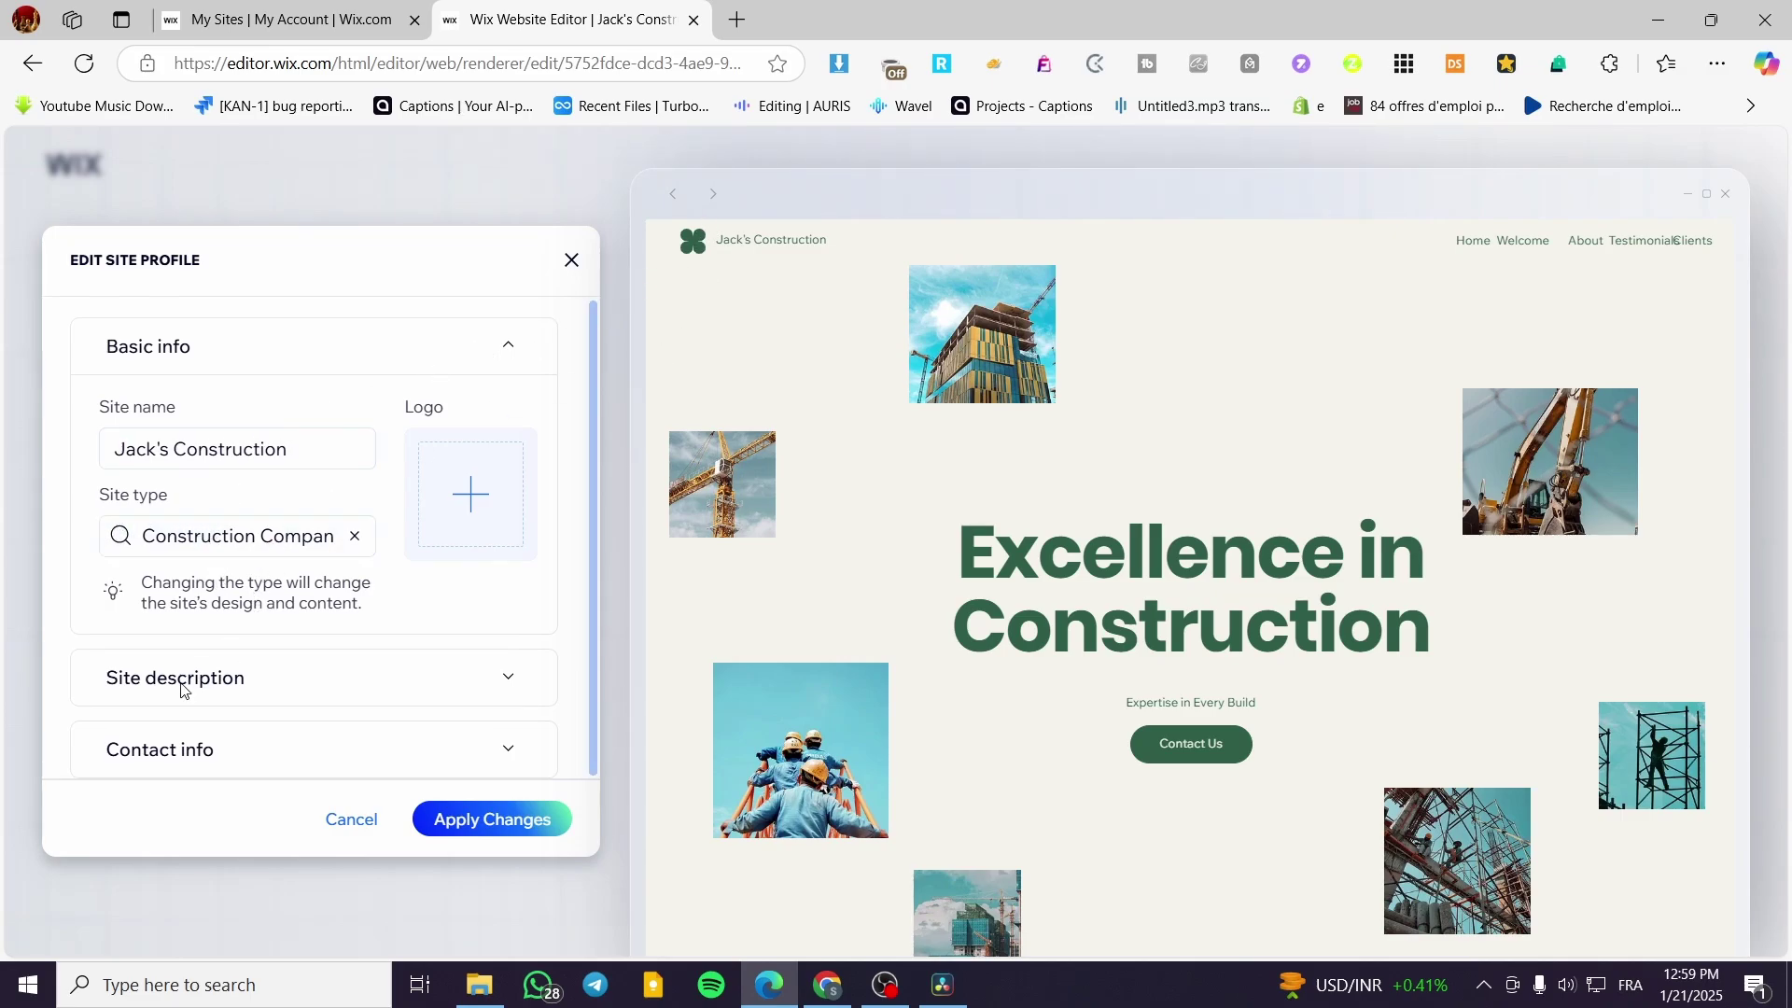
left_click(509, 676)
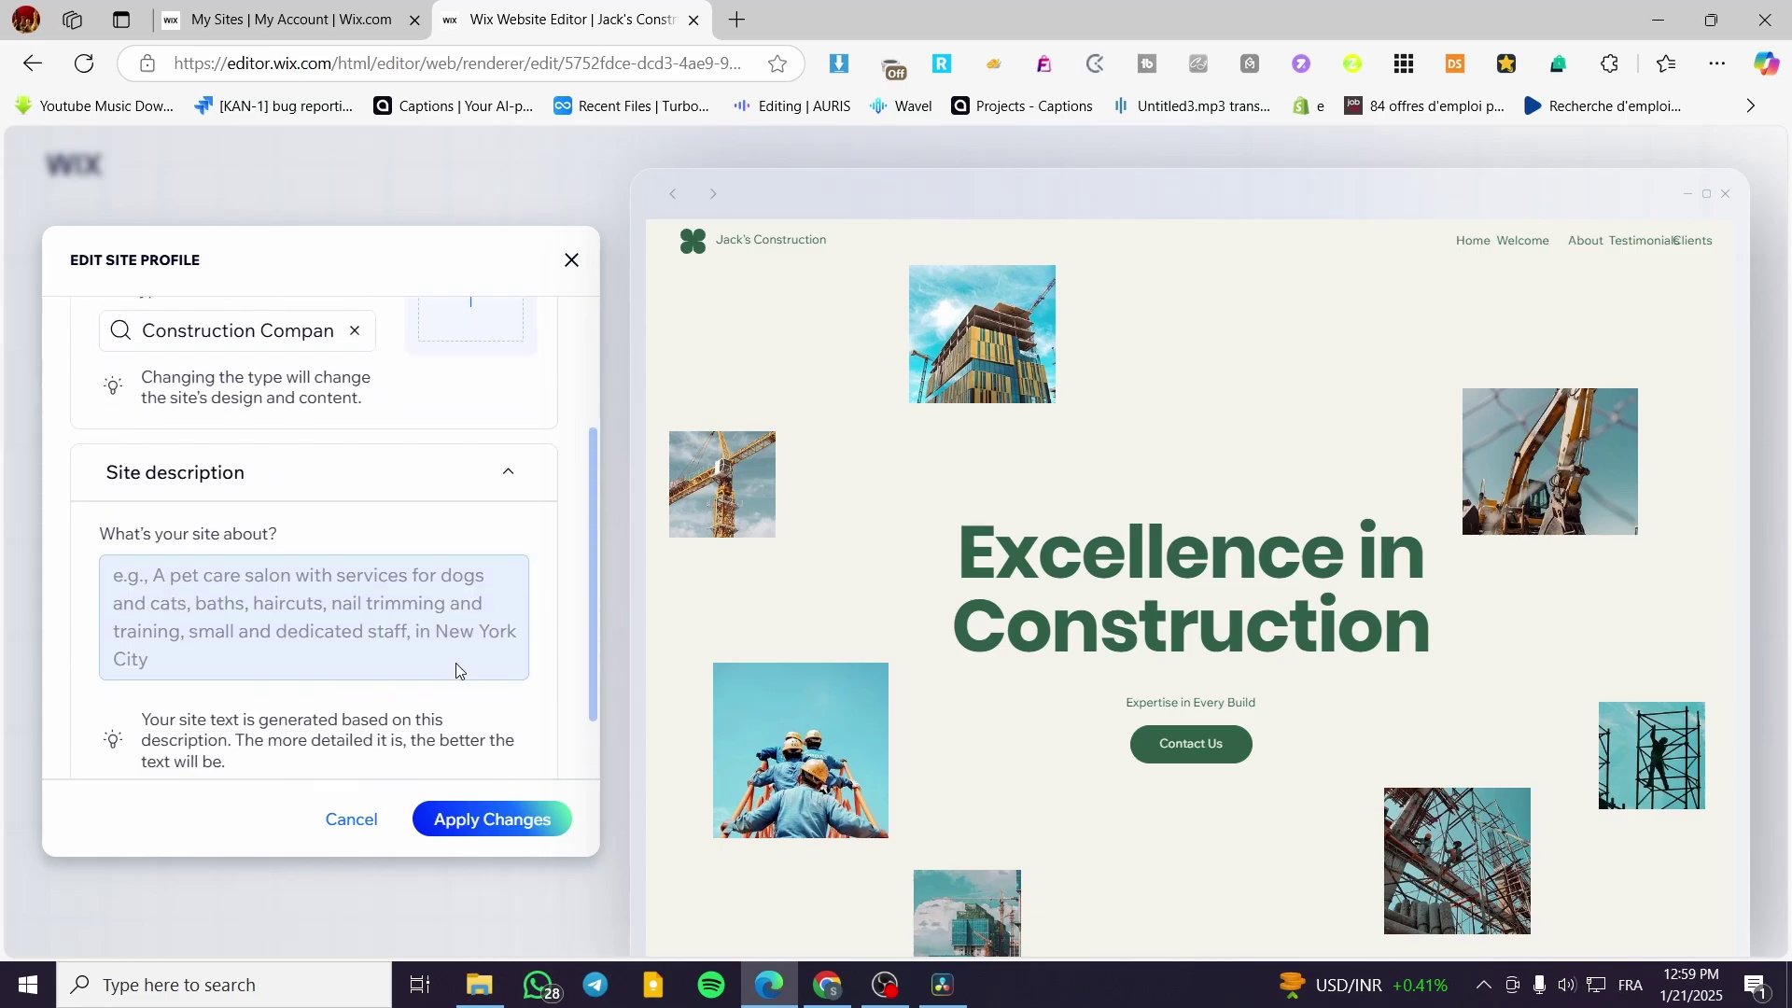
left_click(507, 746)
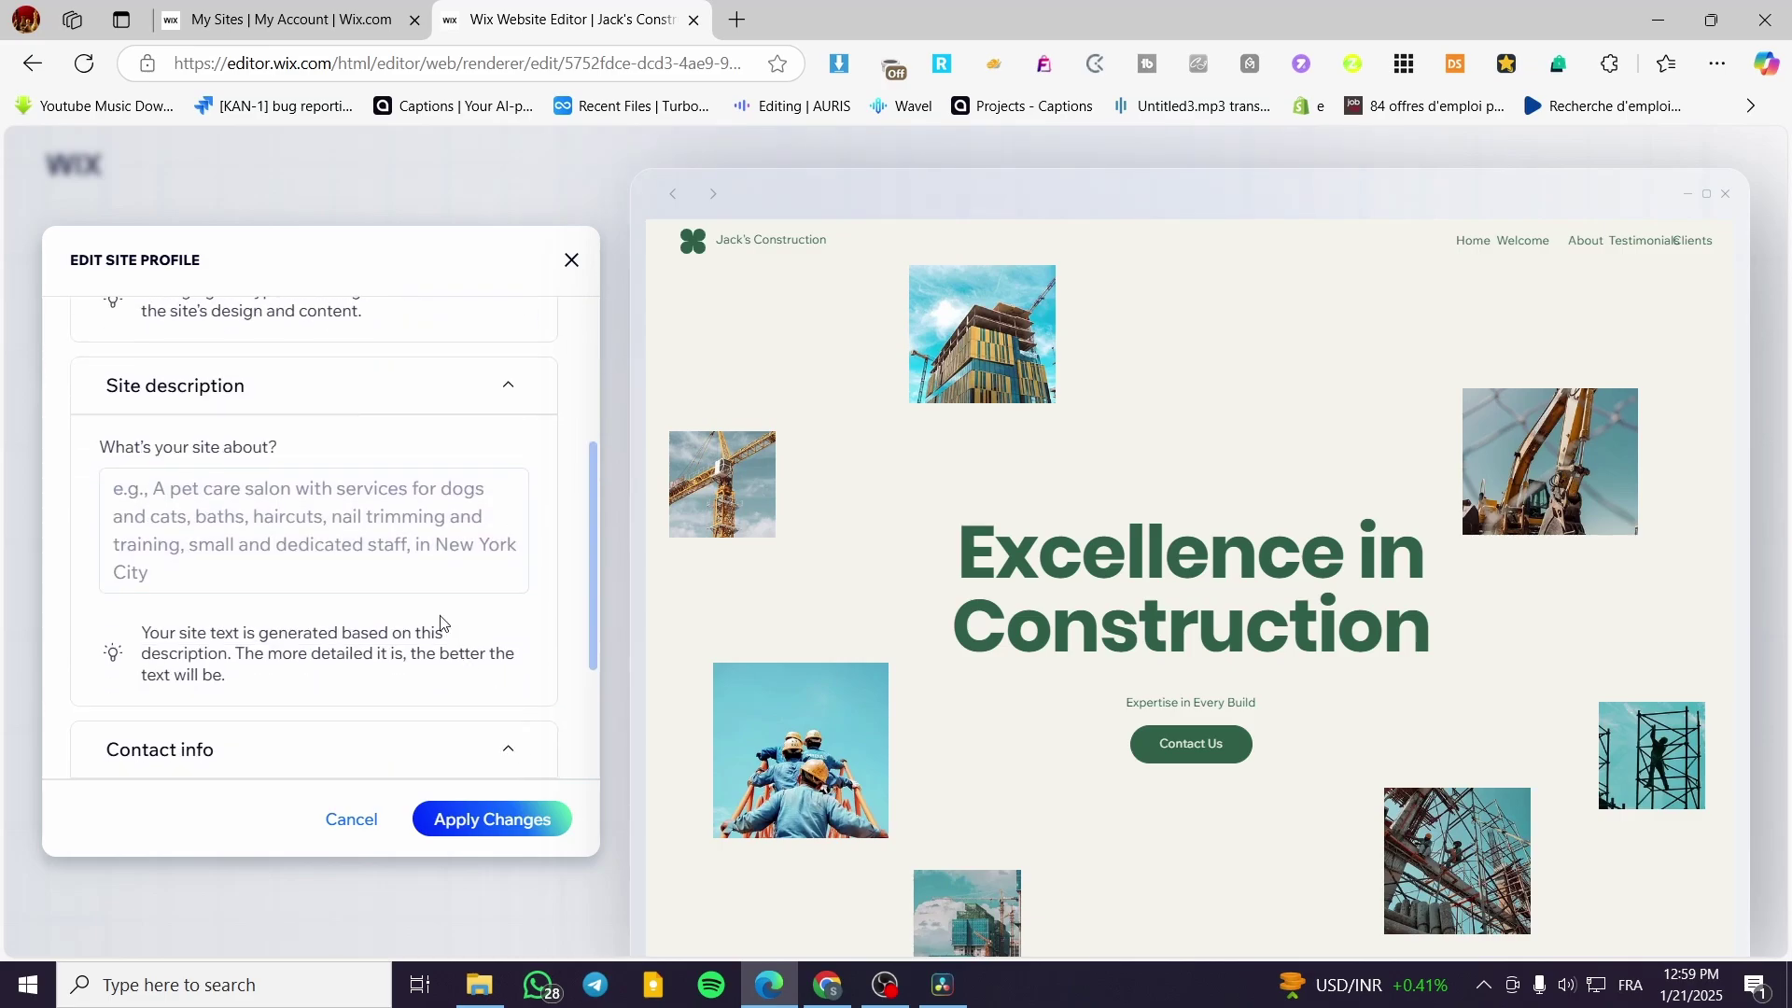
left_click(571, 260)
- Add Services, Projects, Contact and FAQ pages to the site structure and apply the changes
left_click(475, 505)
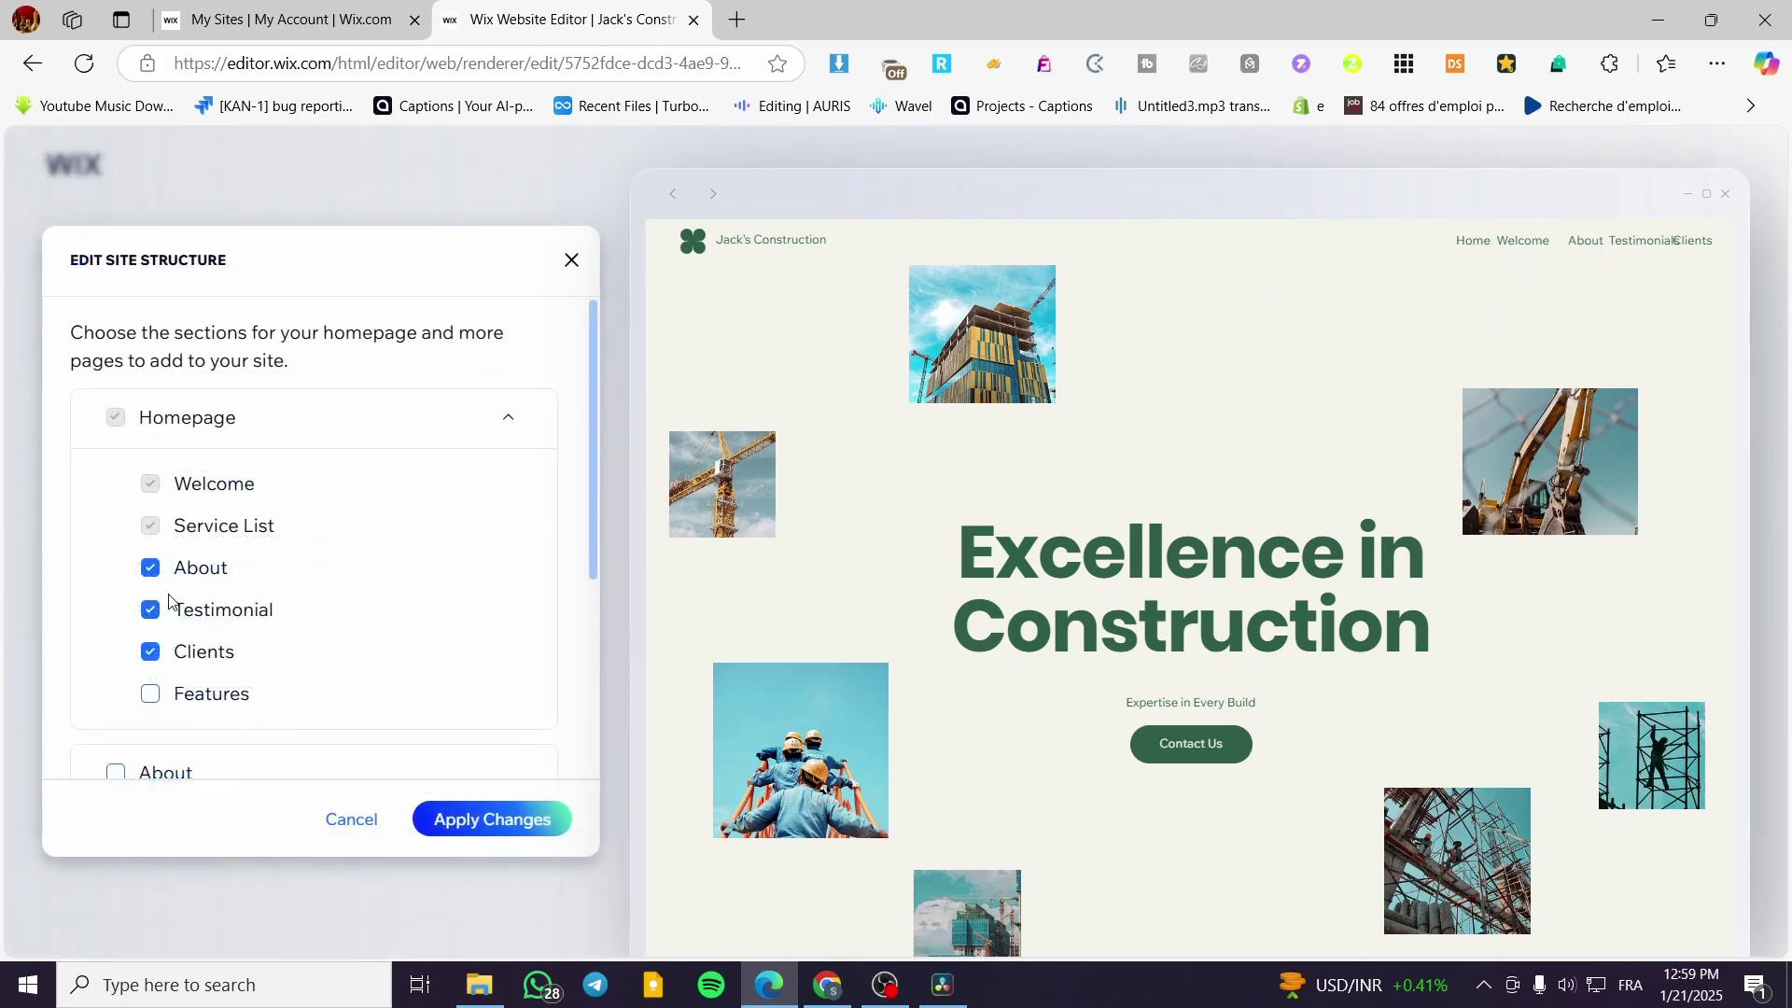
scroll(186, 602, "down", 4)
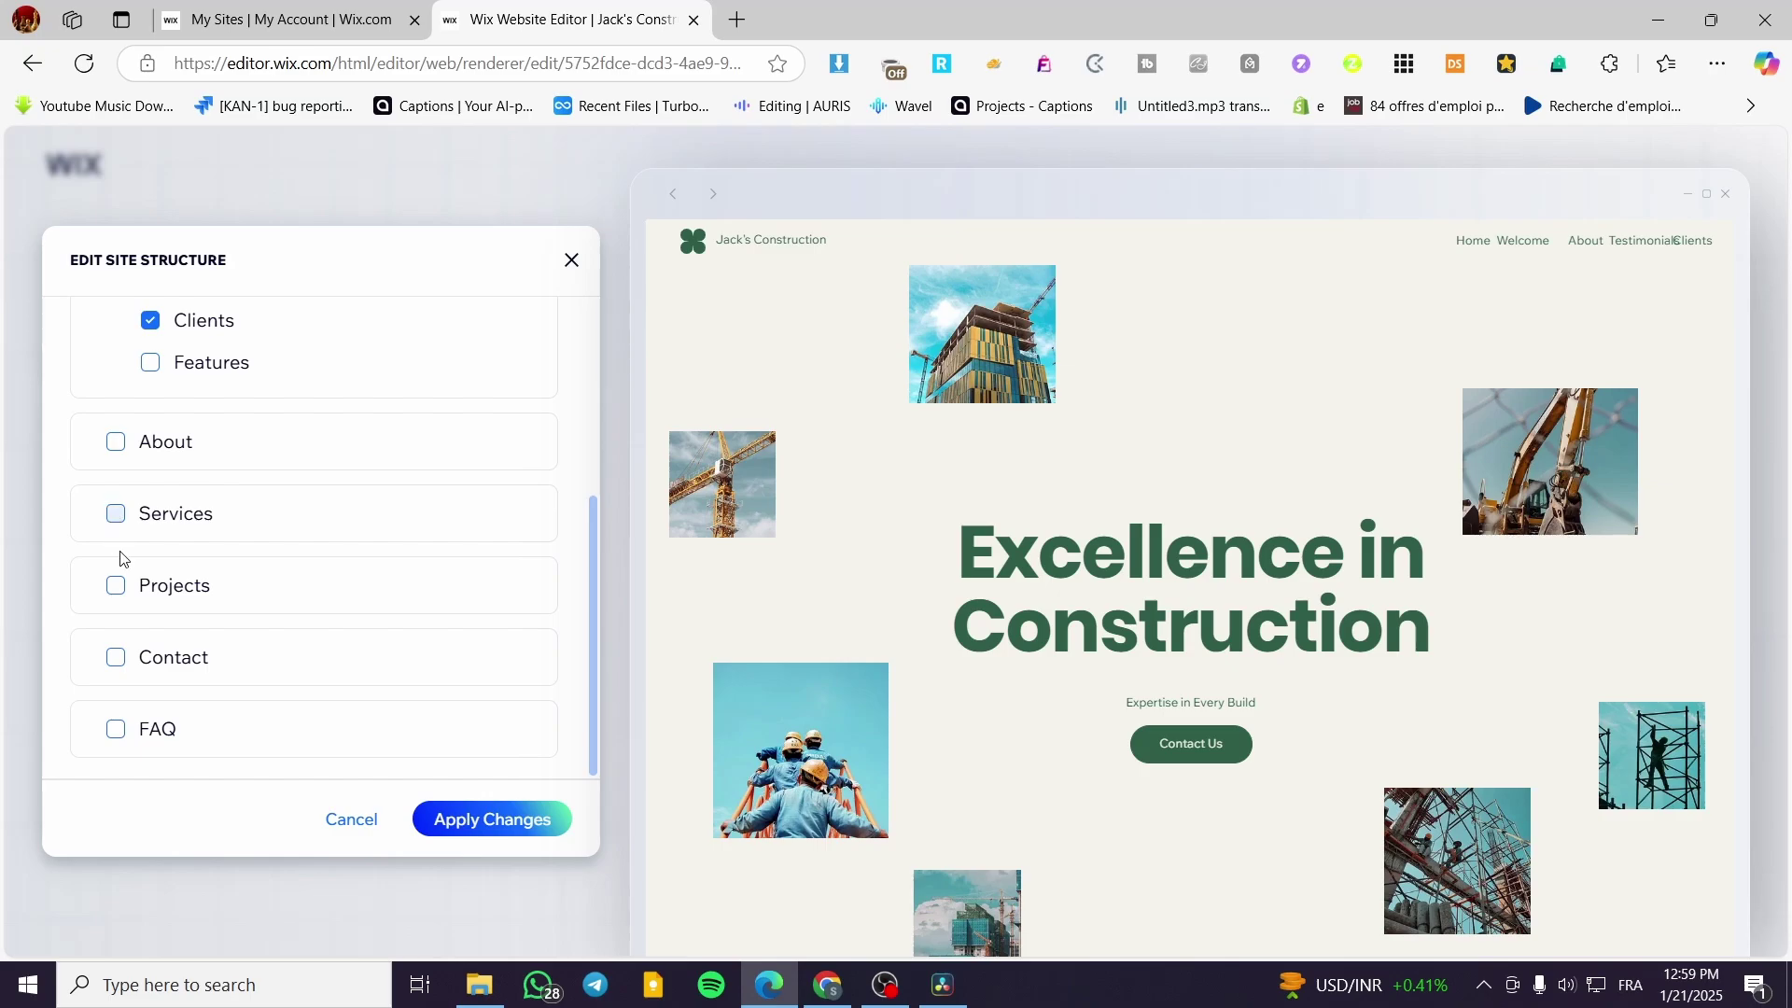
left_click(116, 515)
left_click(116, 586)
left_click(116, 658)
left_click(115, 729)
left_click(503, 821)
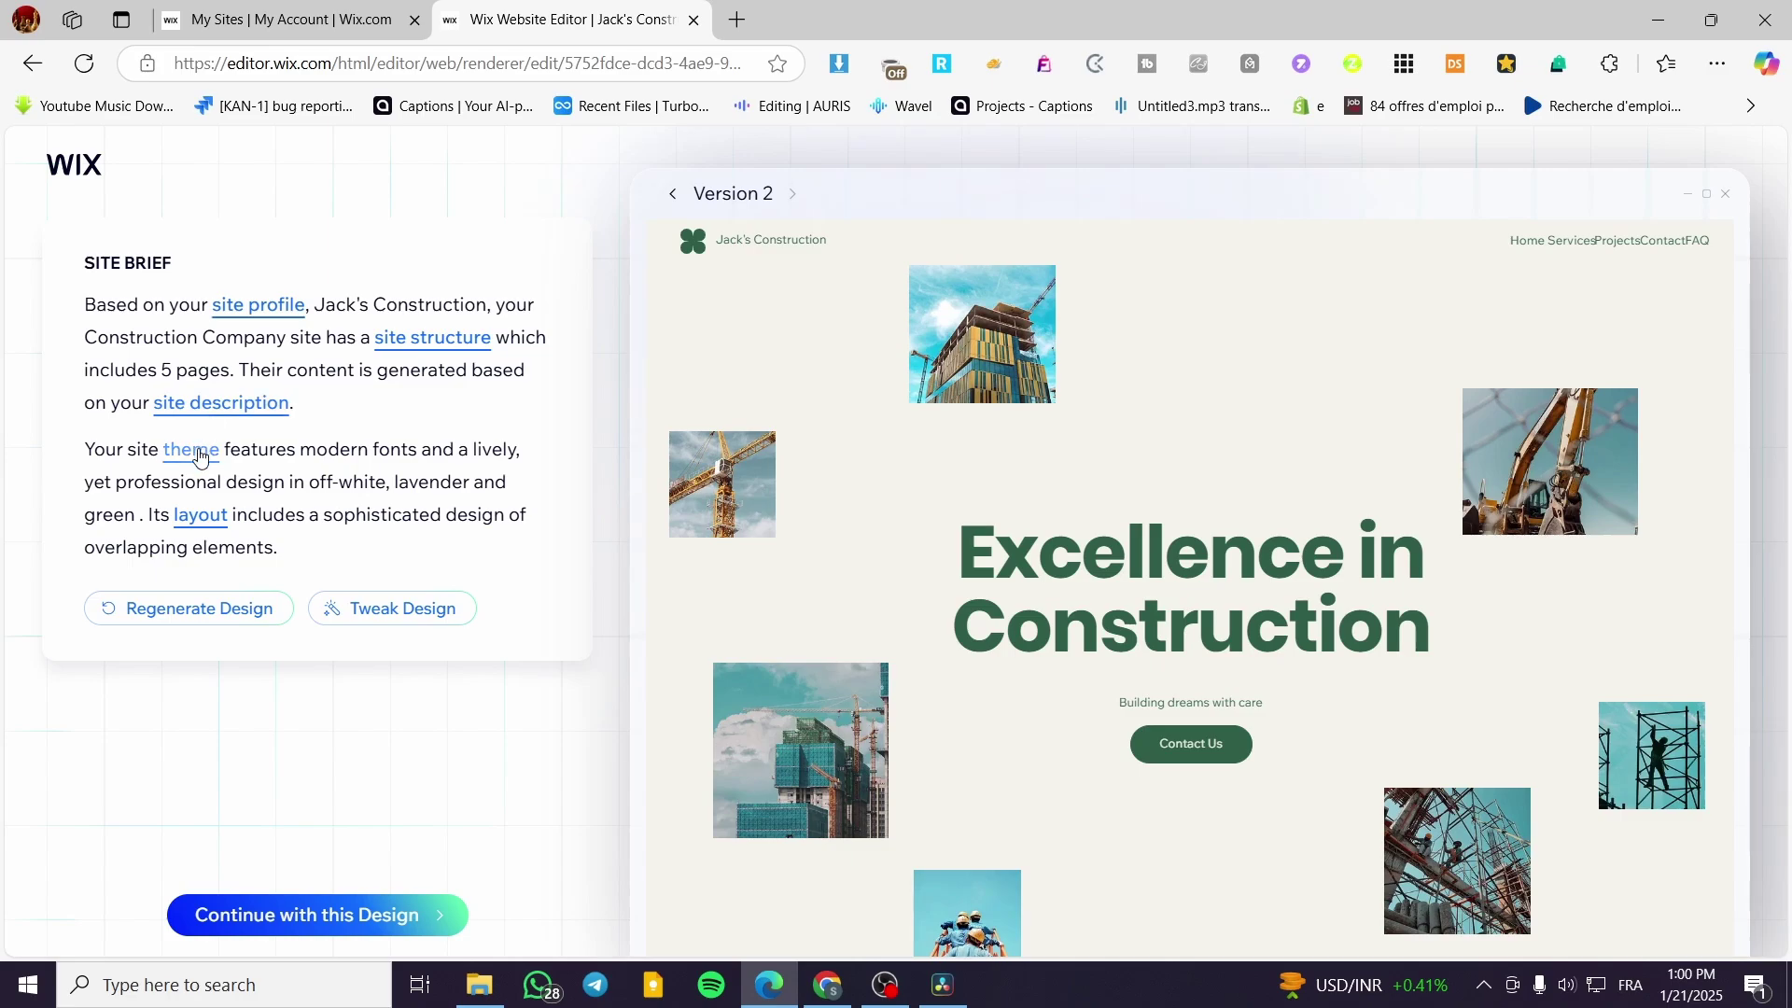
- Check the site structure, site profile, theme and layout settings from the site brief, closing each without changes
left_click(423, 339)
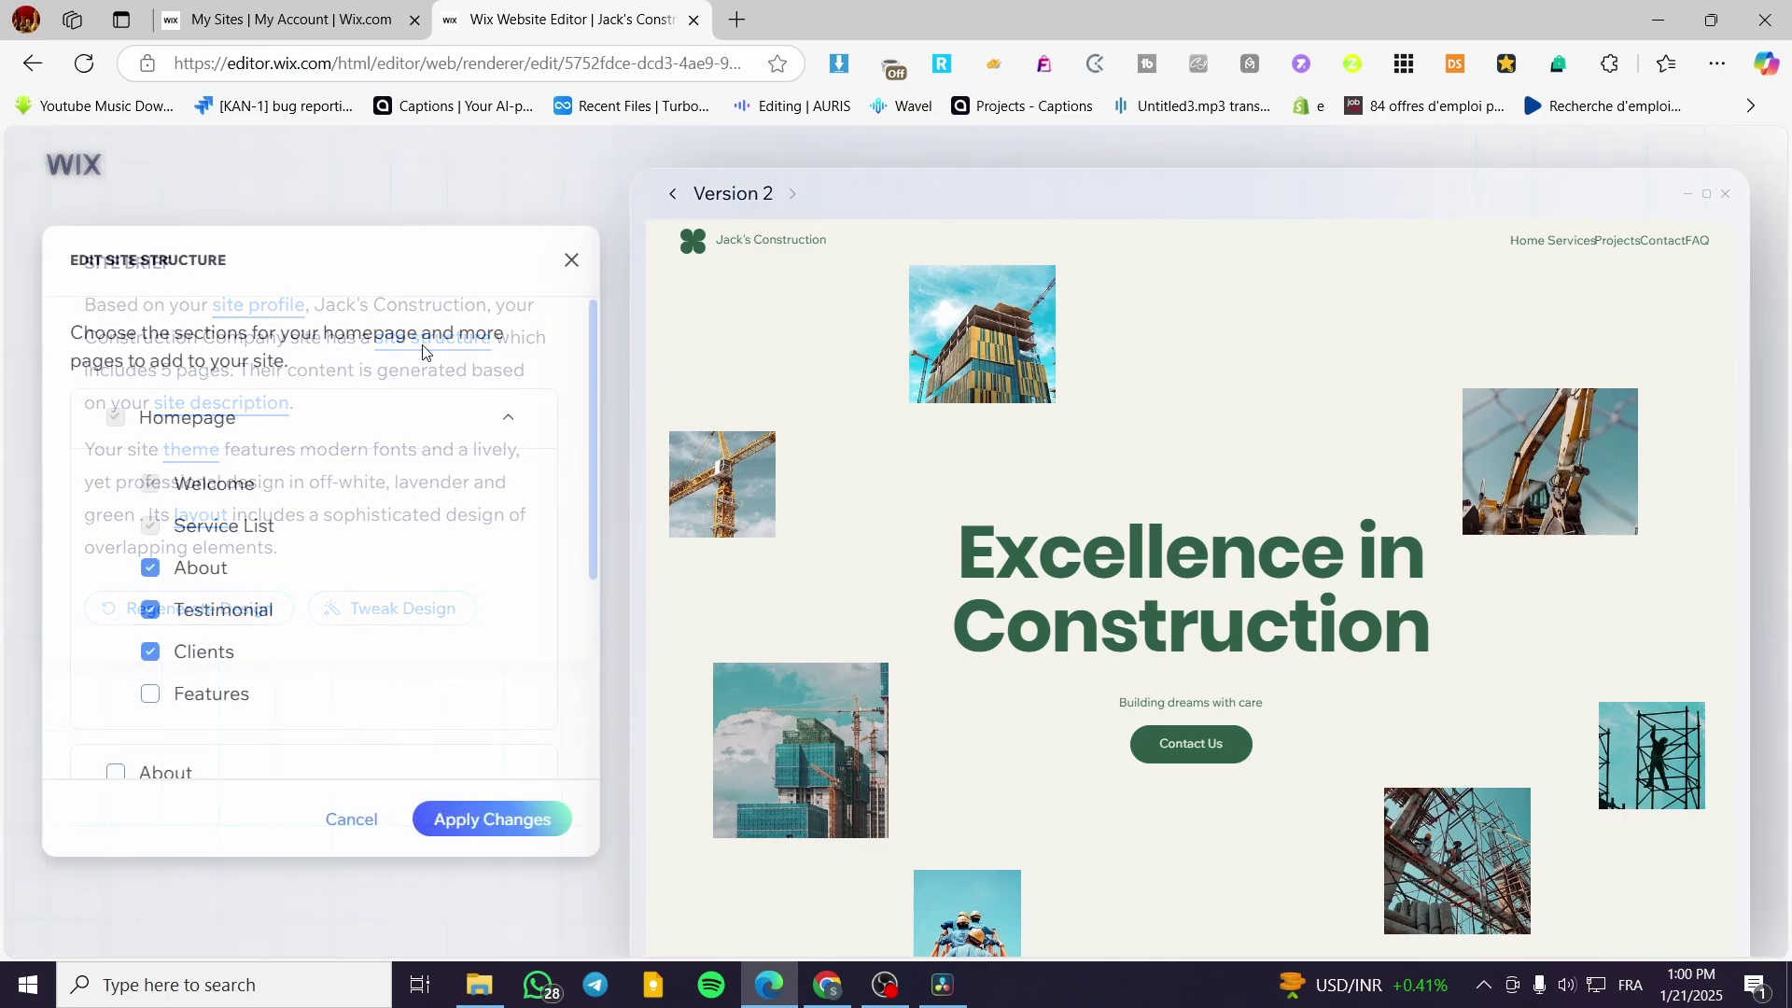
left_click(570, 262)
left_click(266, 300)
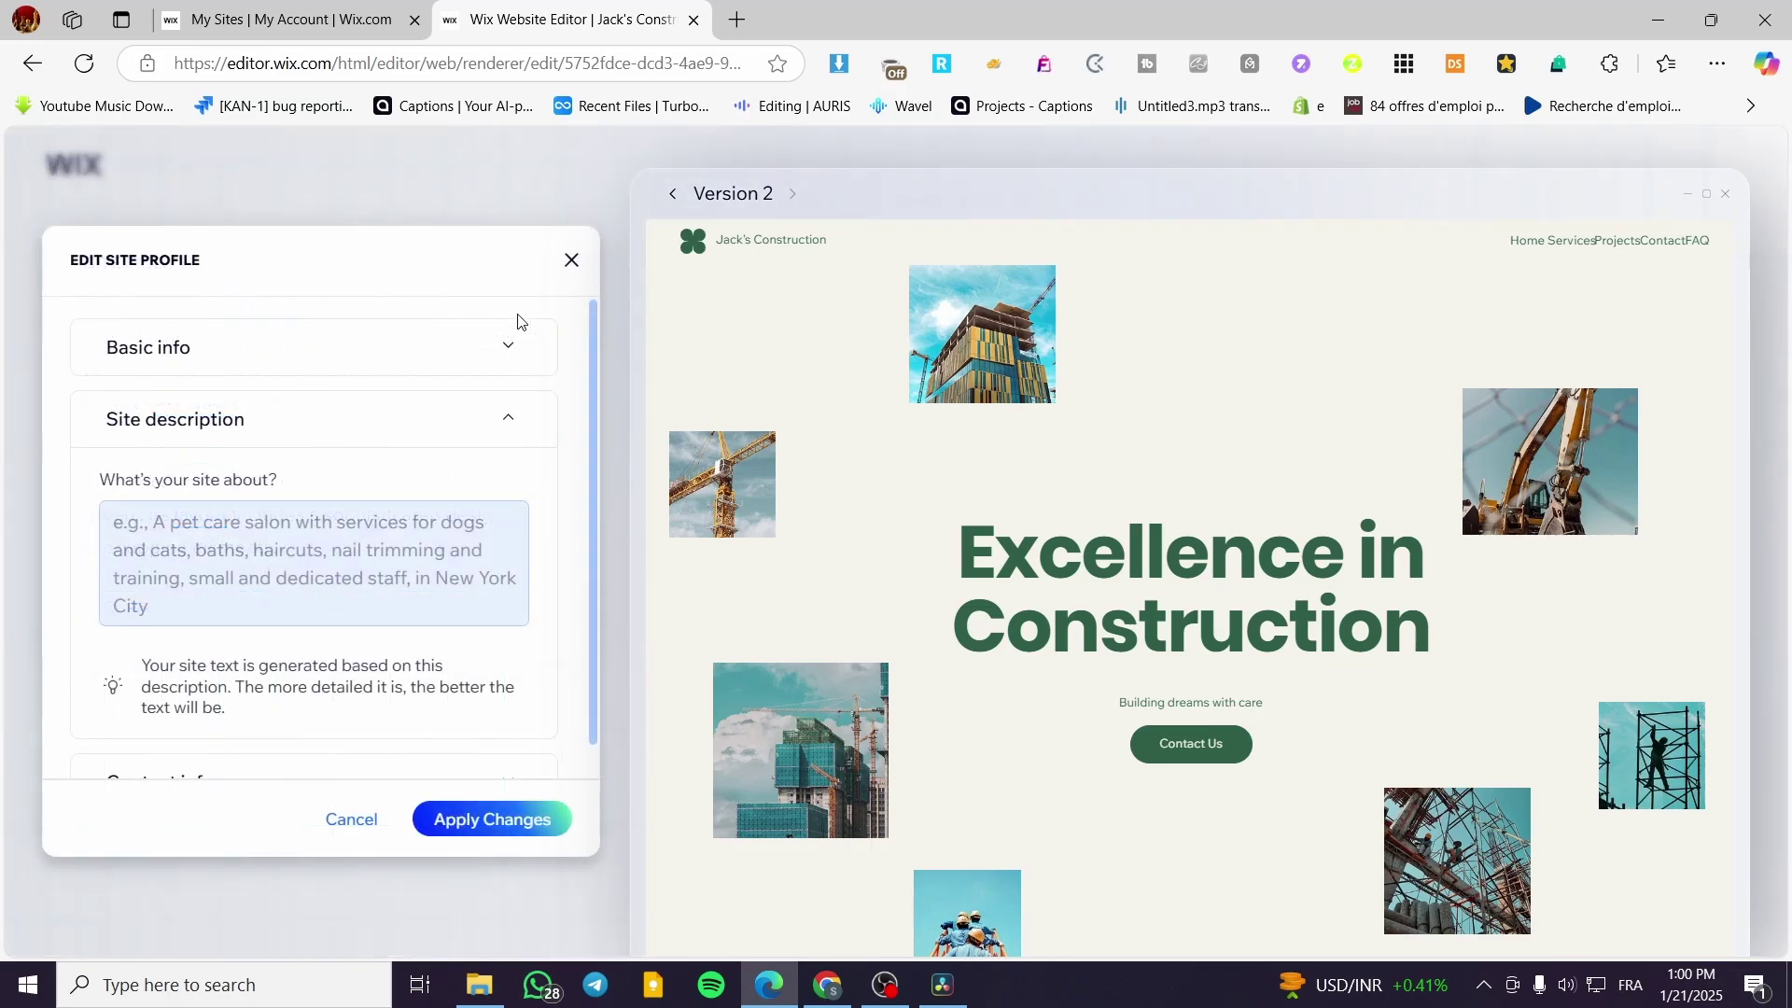
left_click(571, 261)
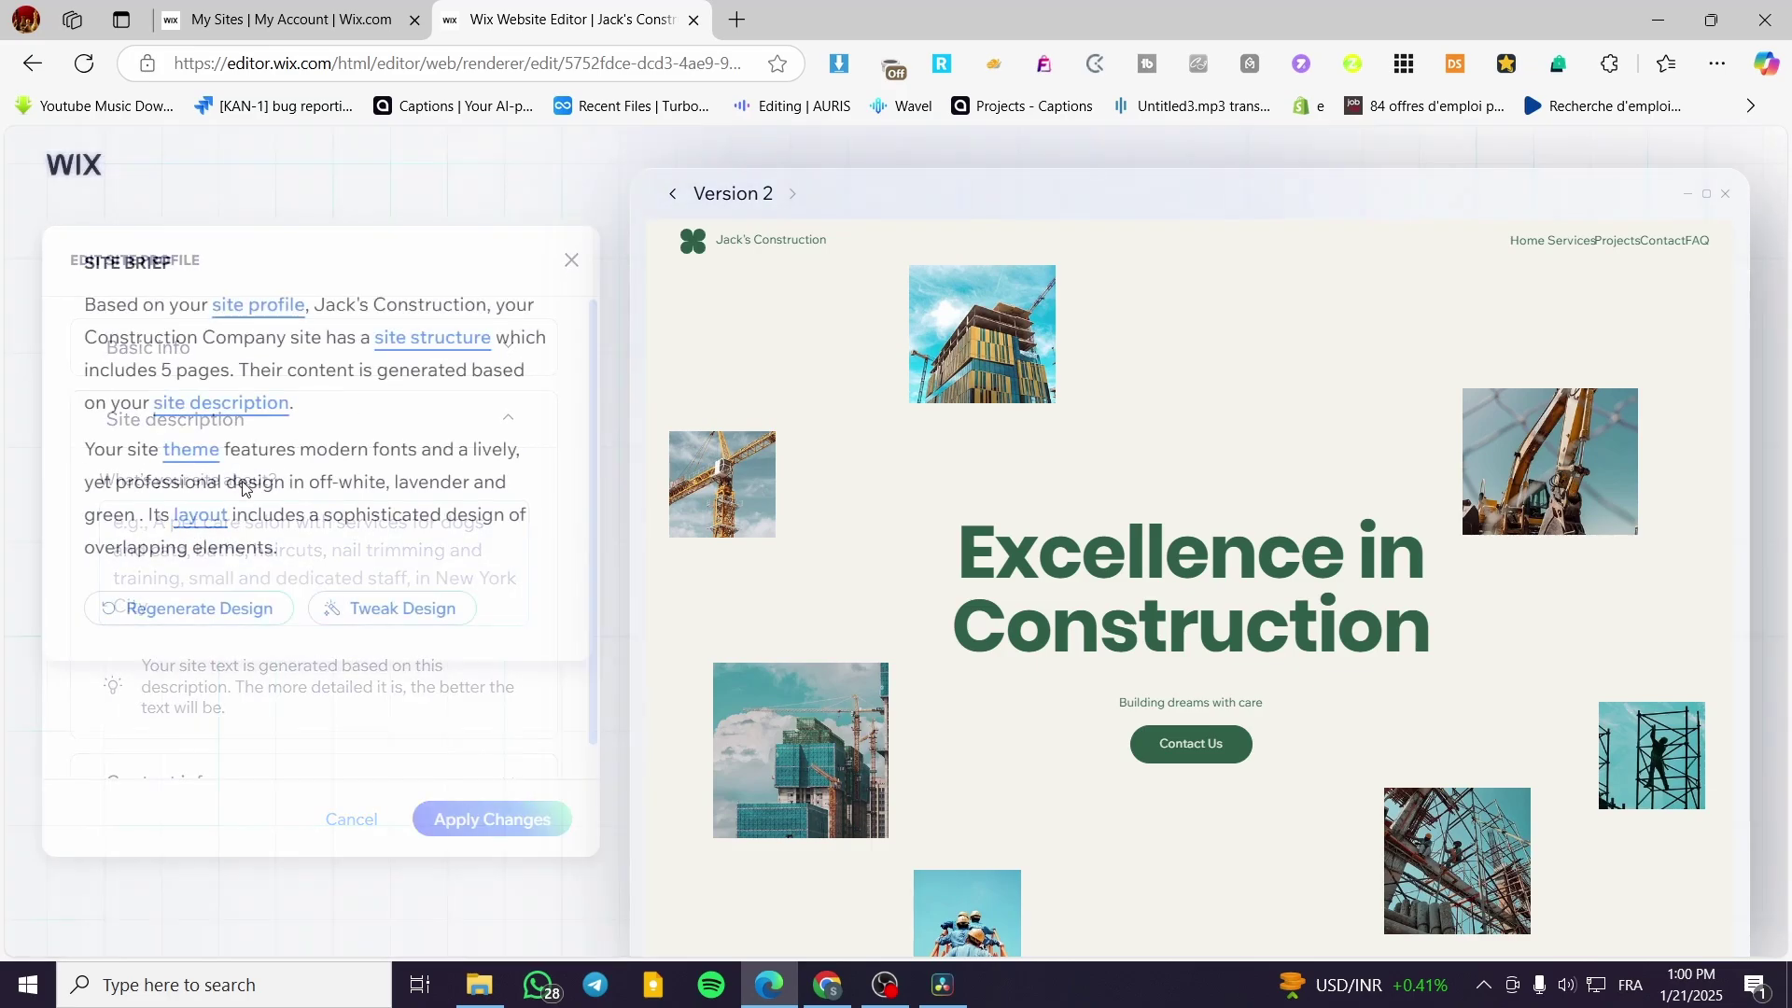
left_click(185, 452)
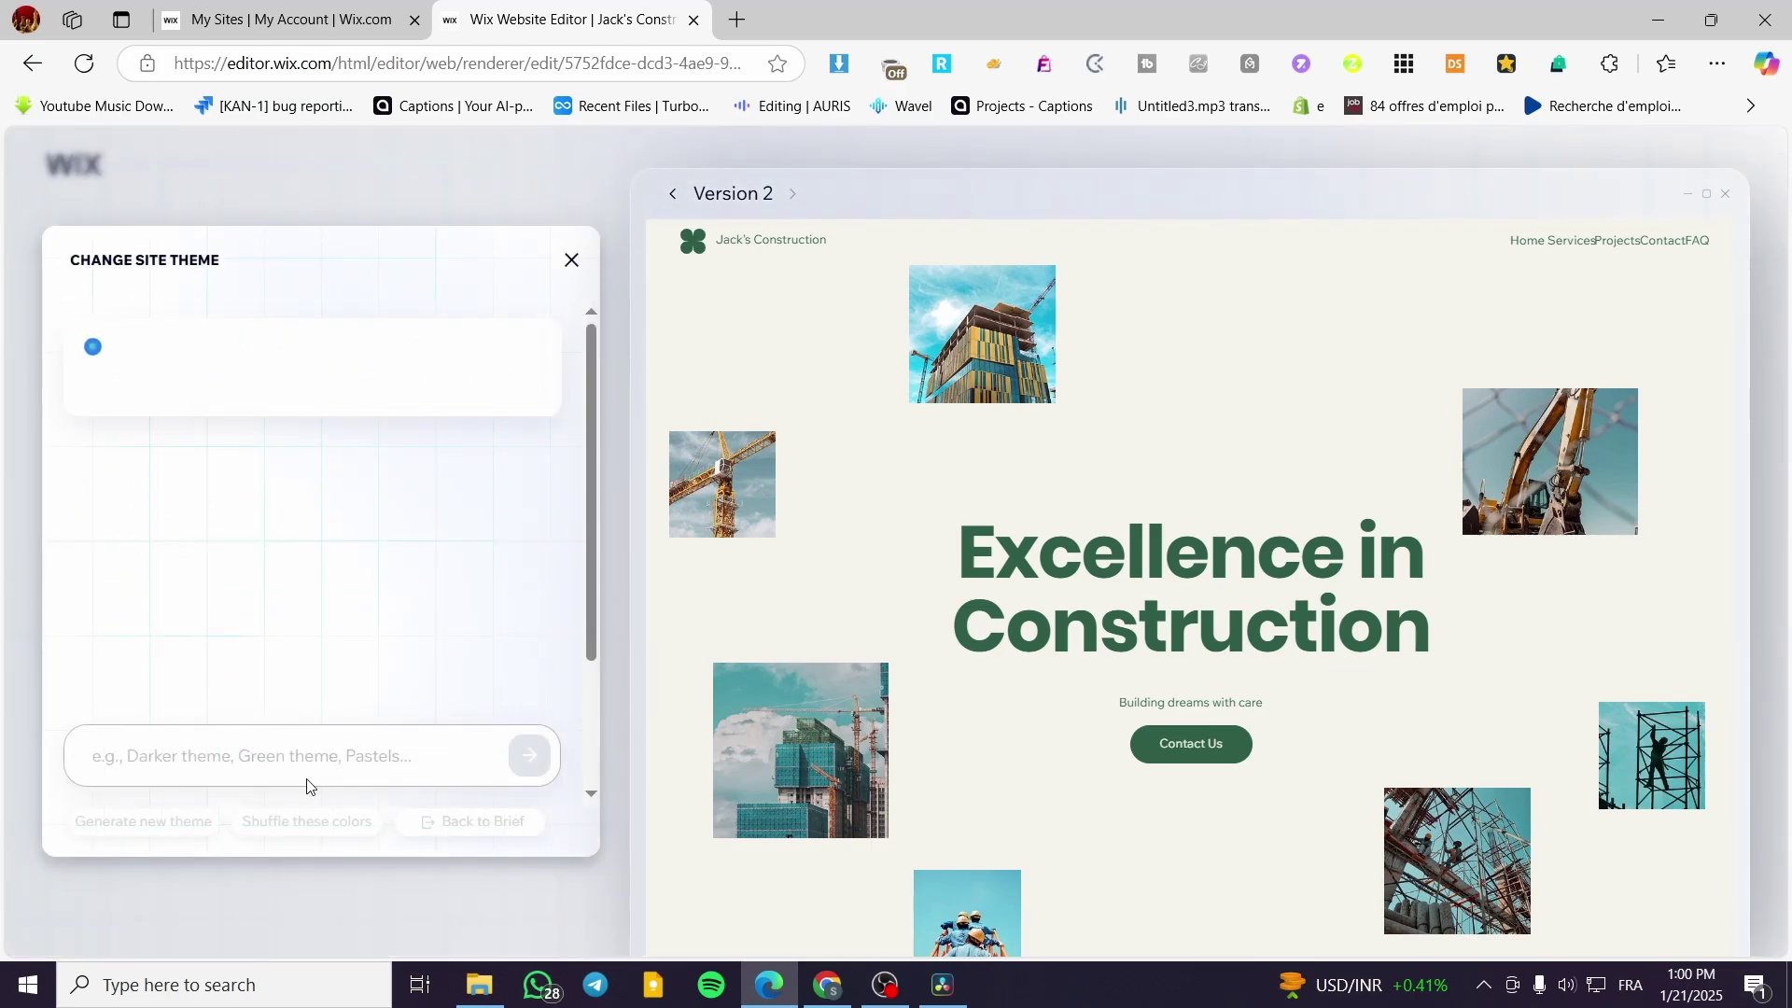
left_click(571, 260)
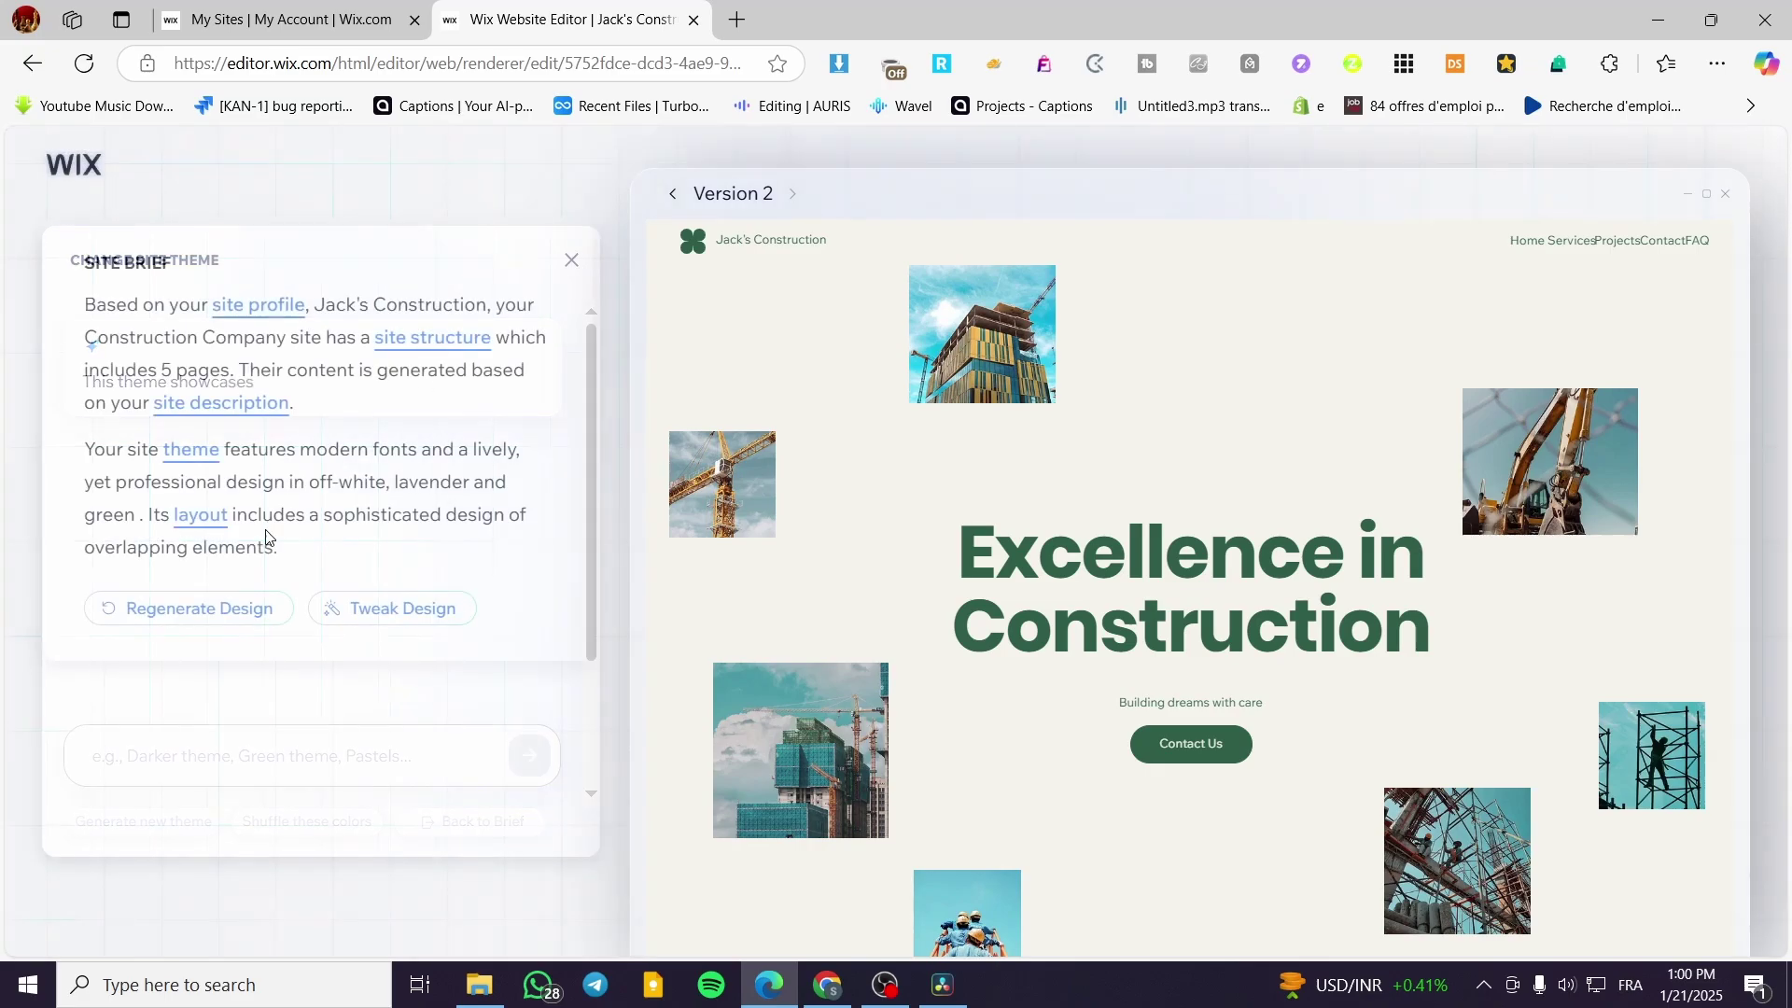
left_click(201, 516)
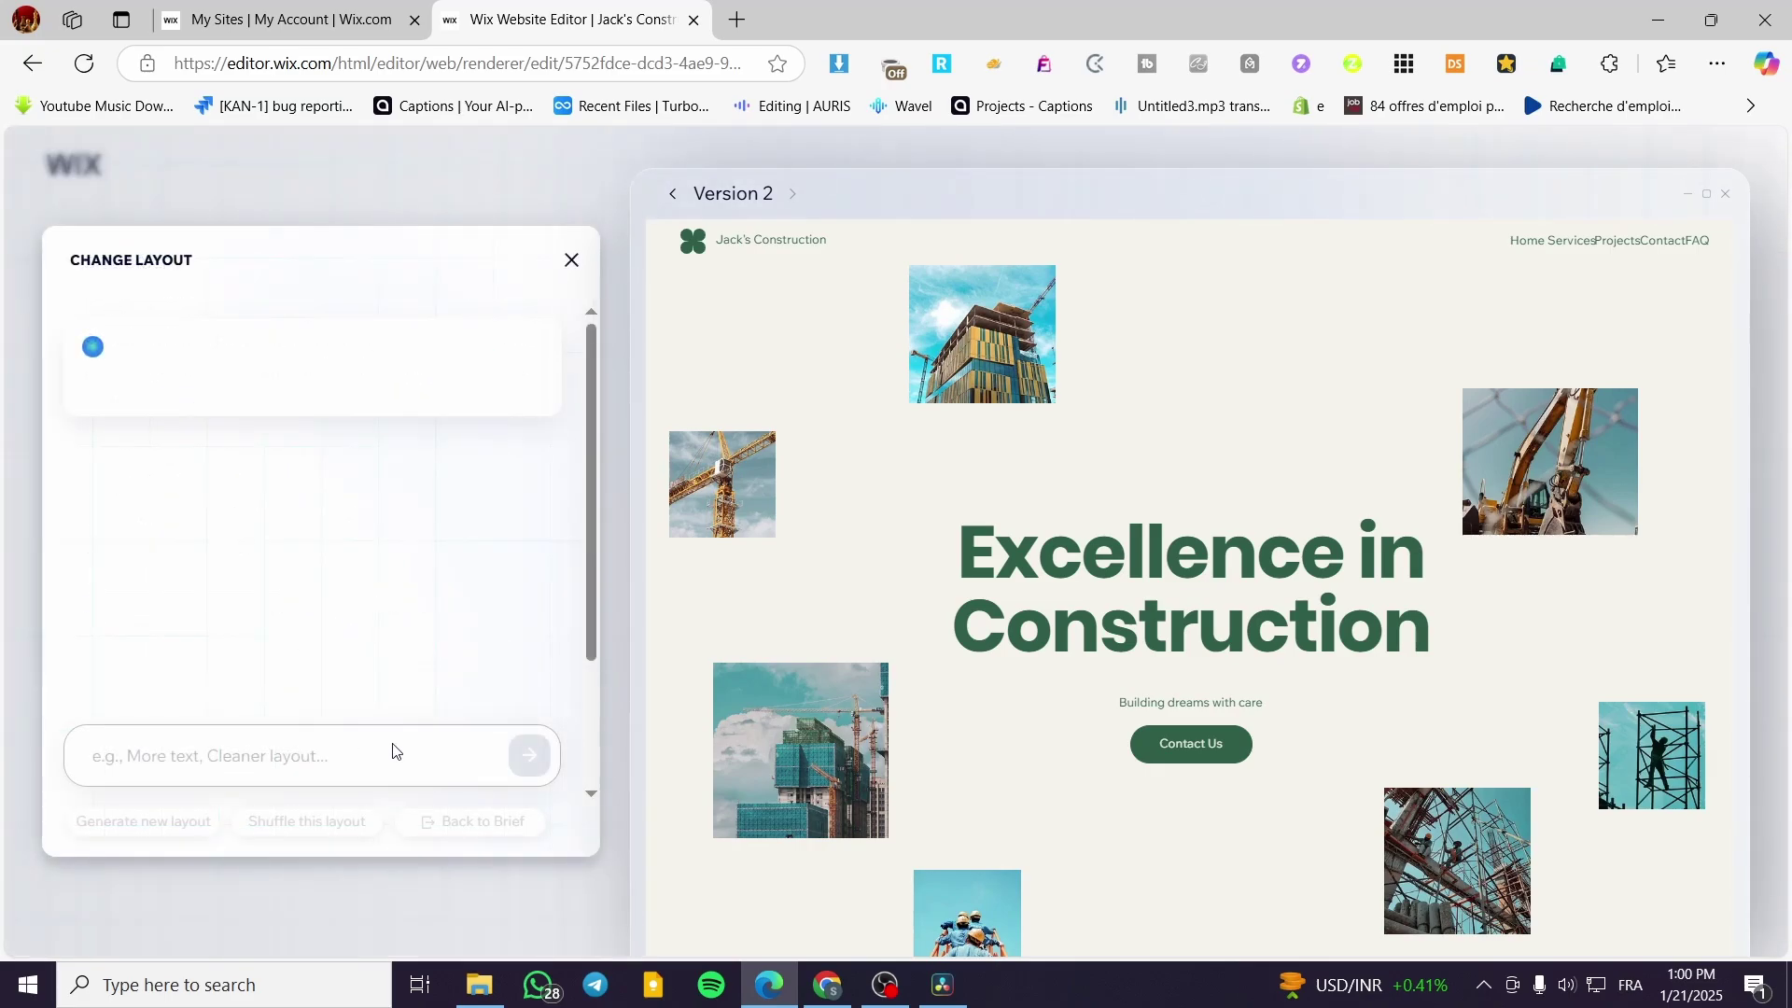
left_click(564, 262)
- Accept Version 2 of the generated design and continue to the editor without setting up a custom domain
scroll(1183, 713, "down", 2)
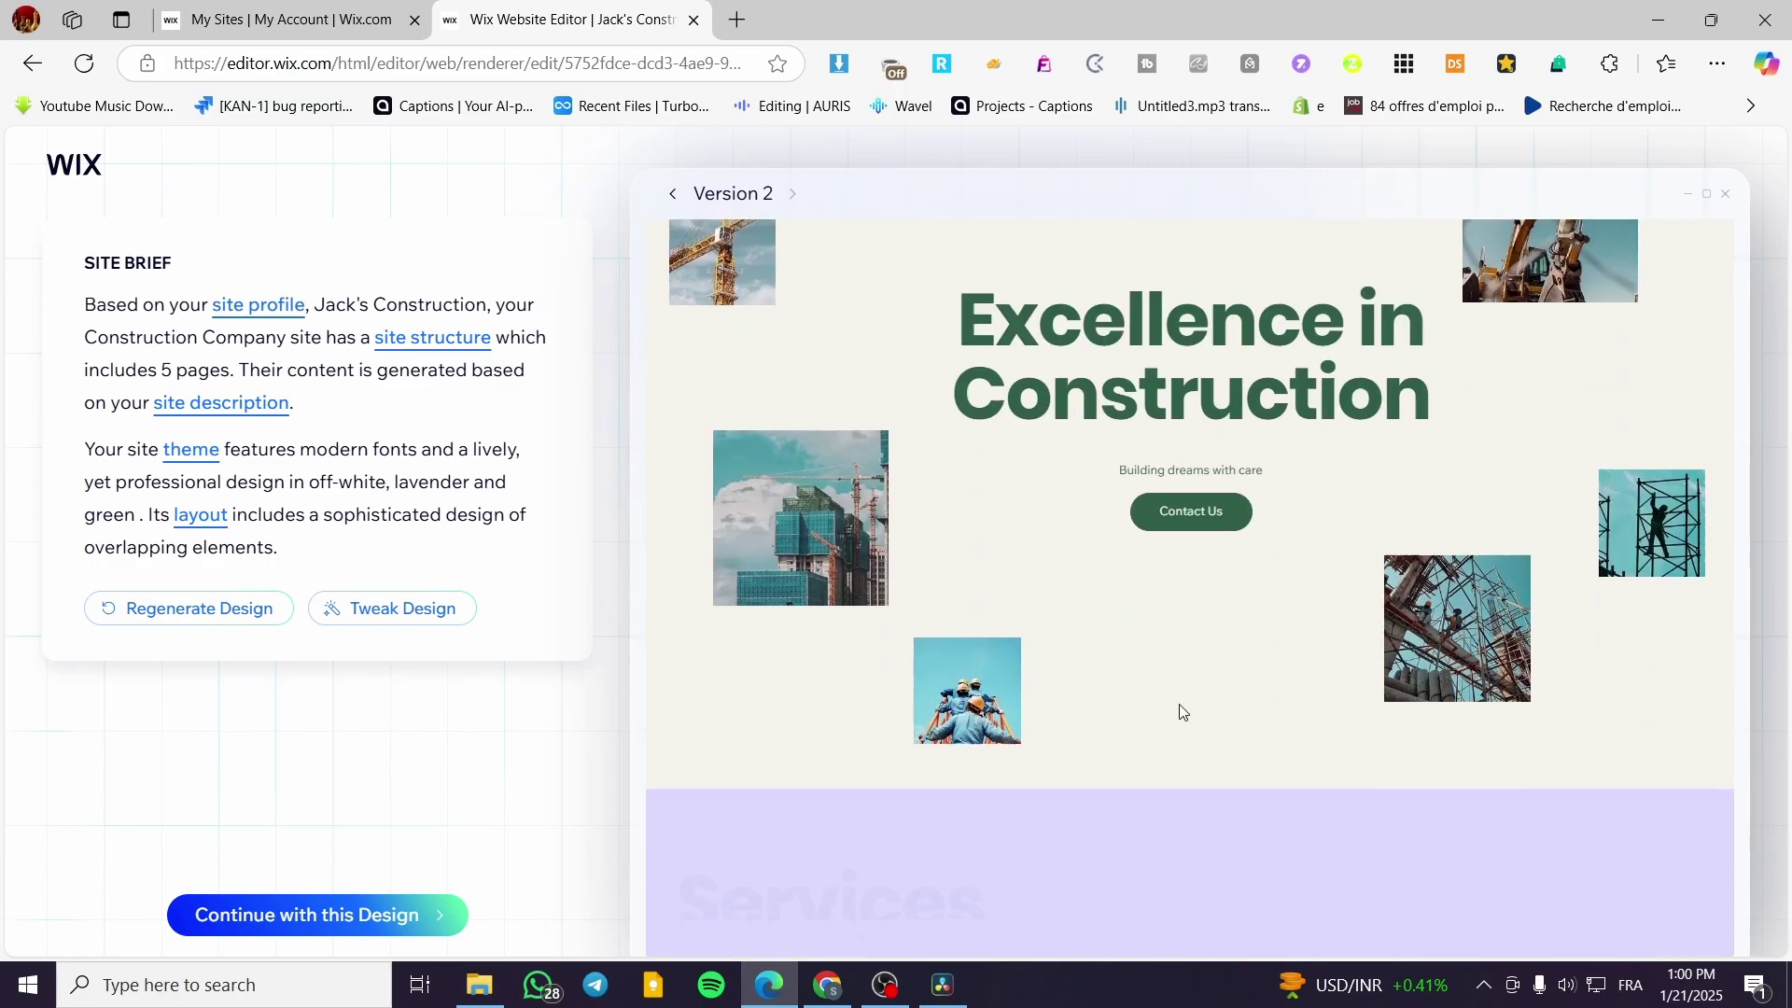
left_click(328, 912)
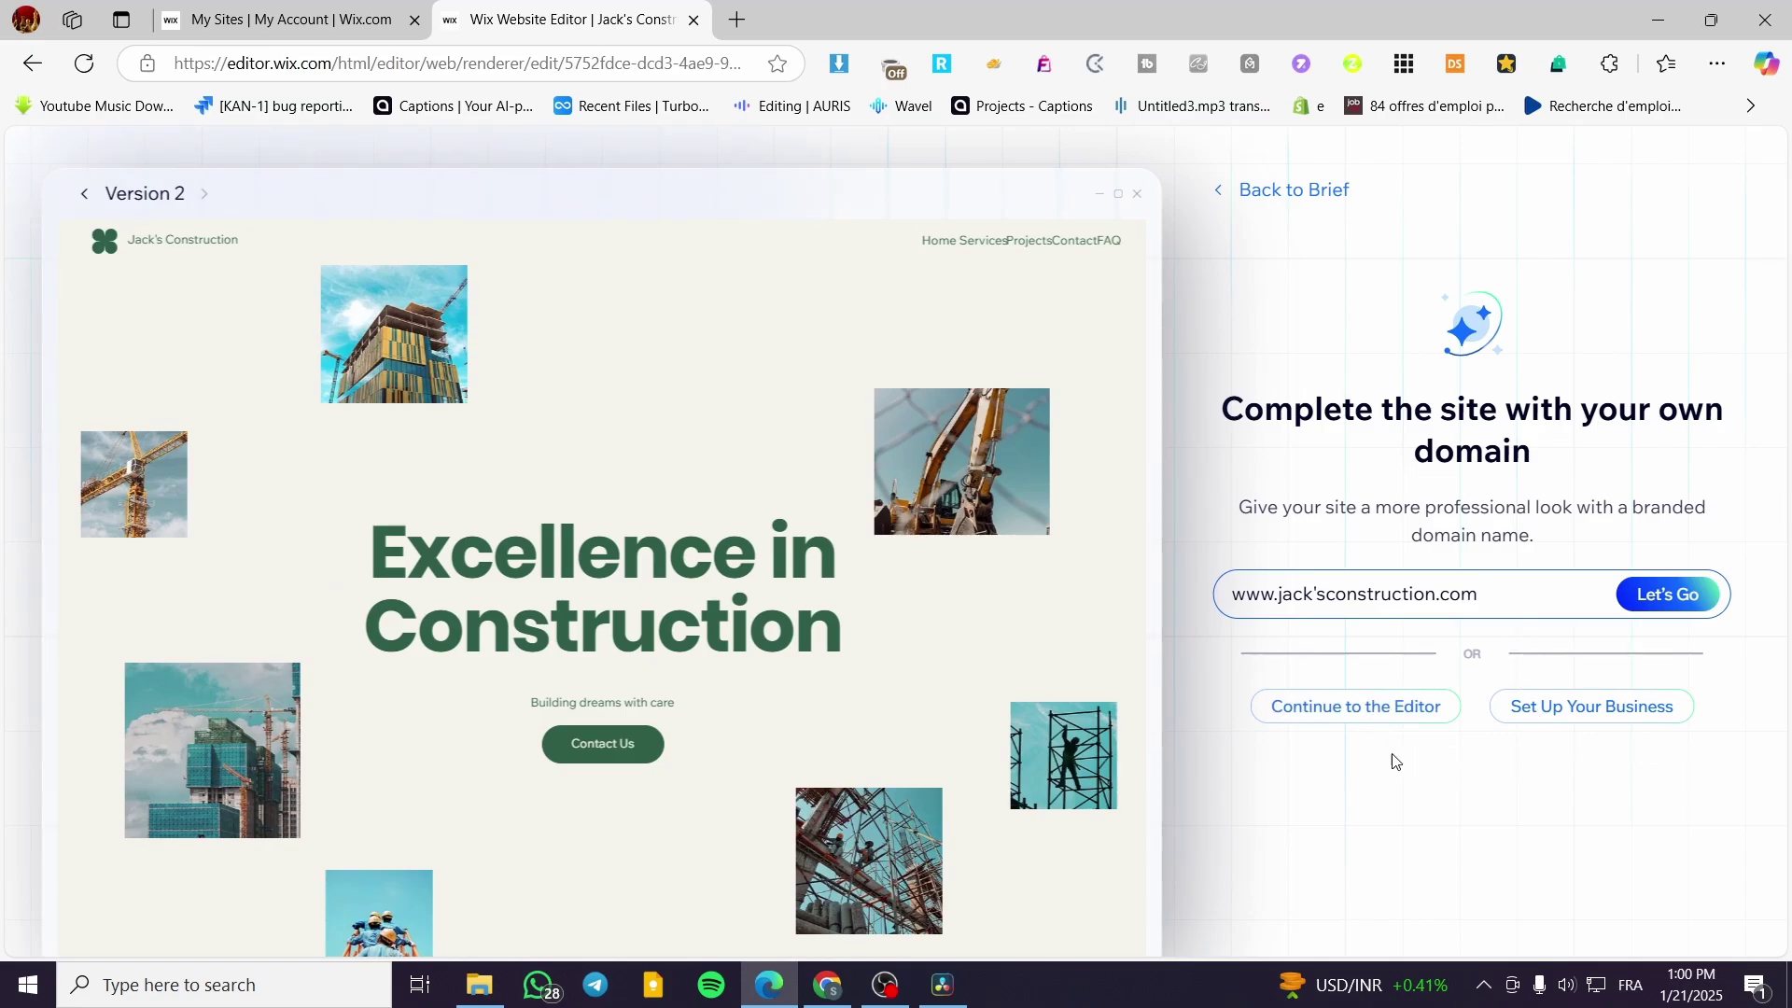
left_click(1382, 717)
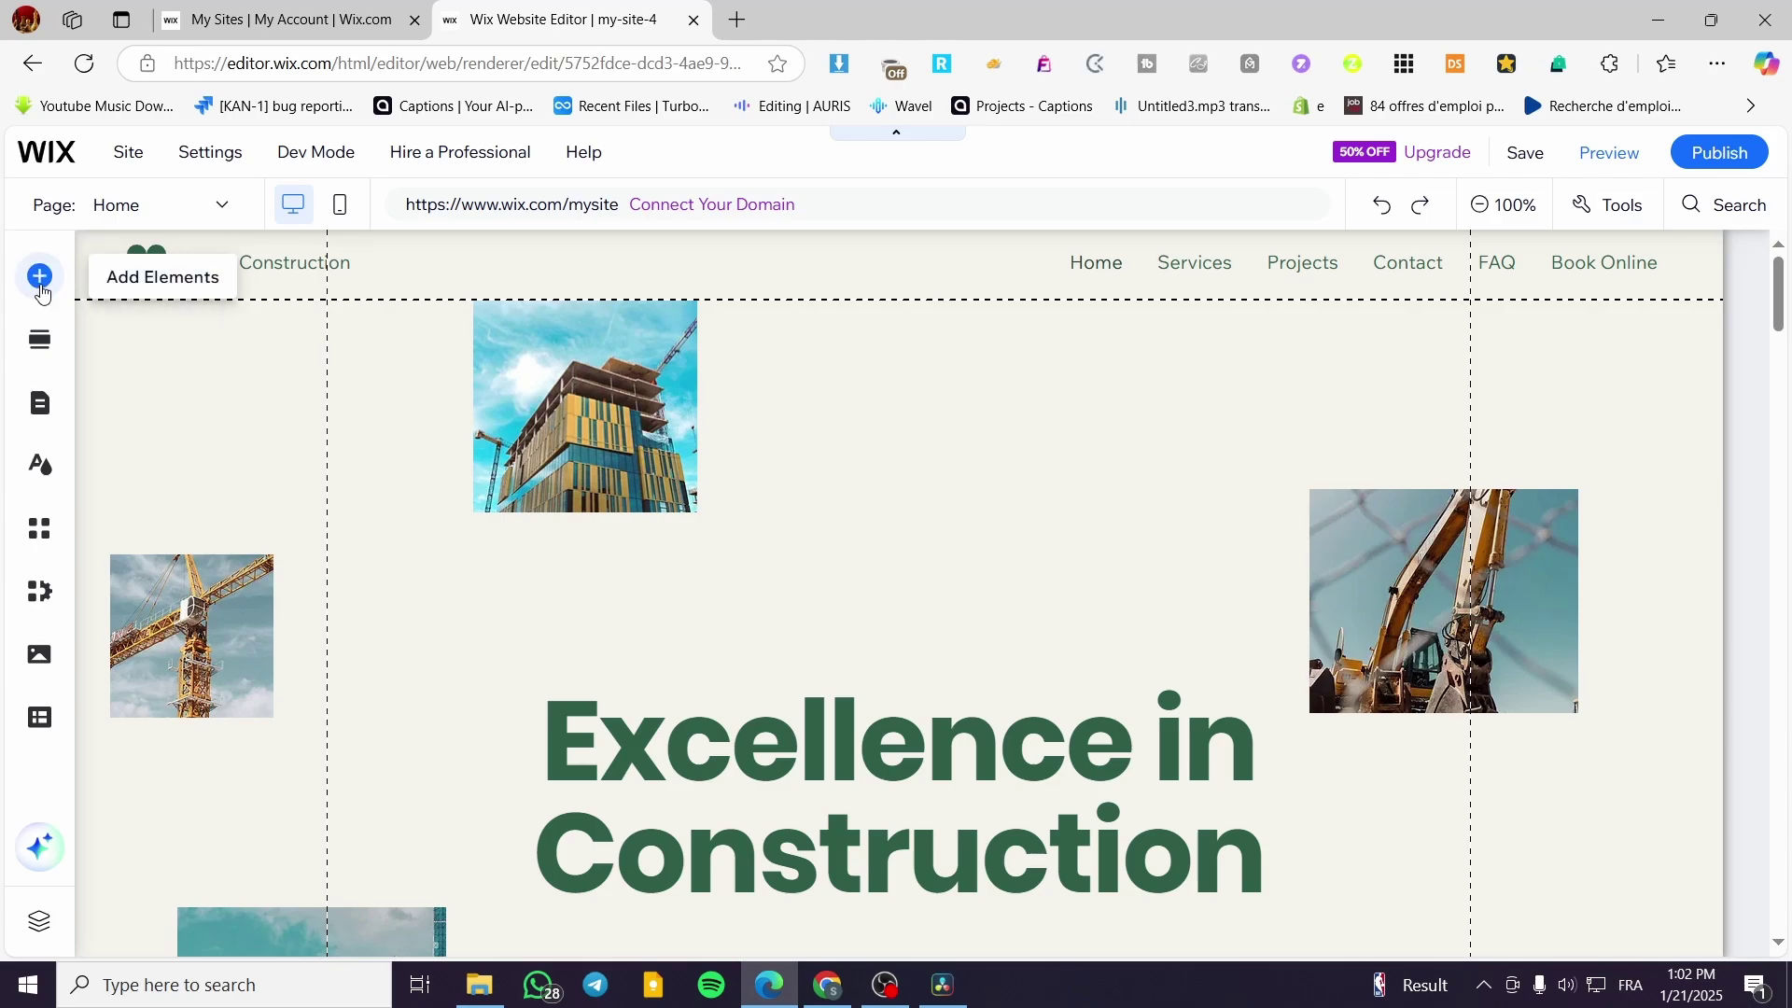
- Look through the editor's site pages and menu, site design and apps panels, and view the Home page down to its Services section
left_click(54, 410)
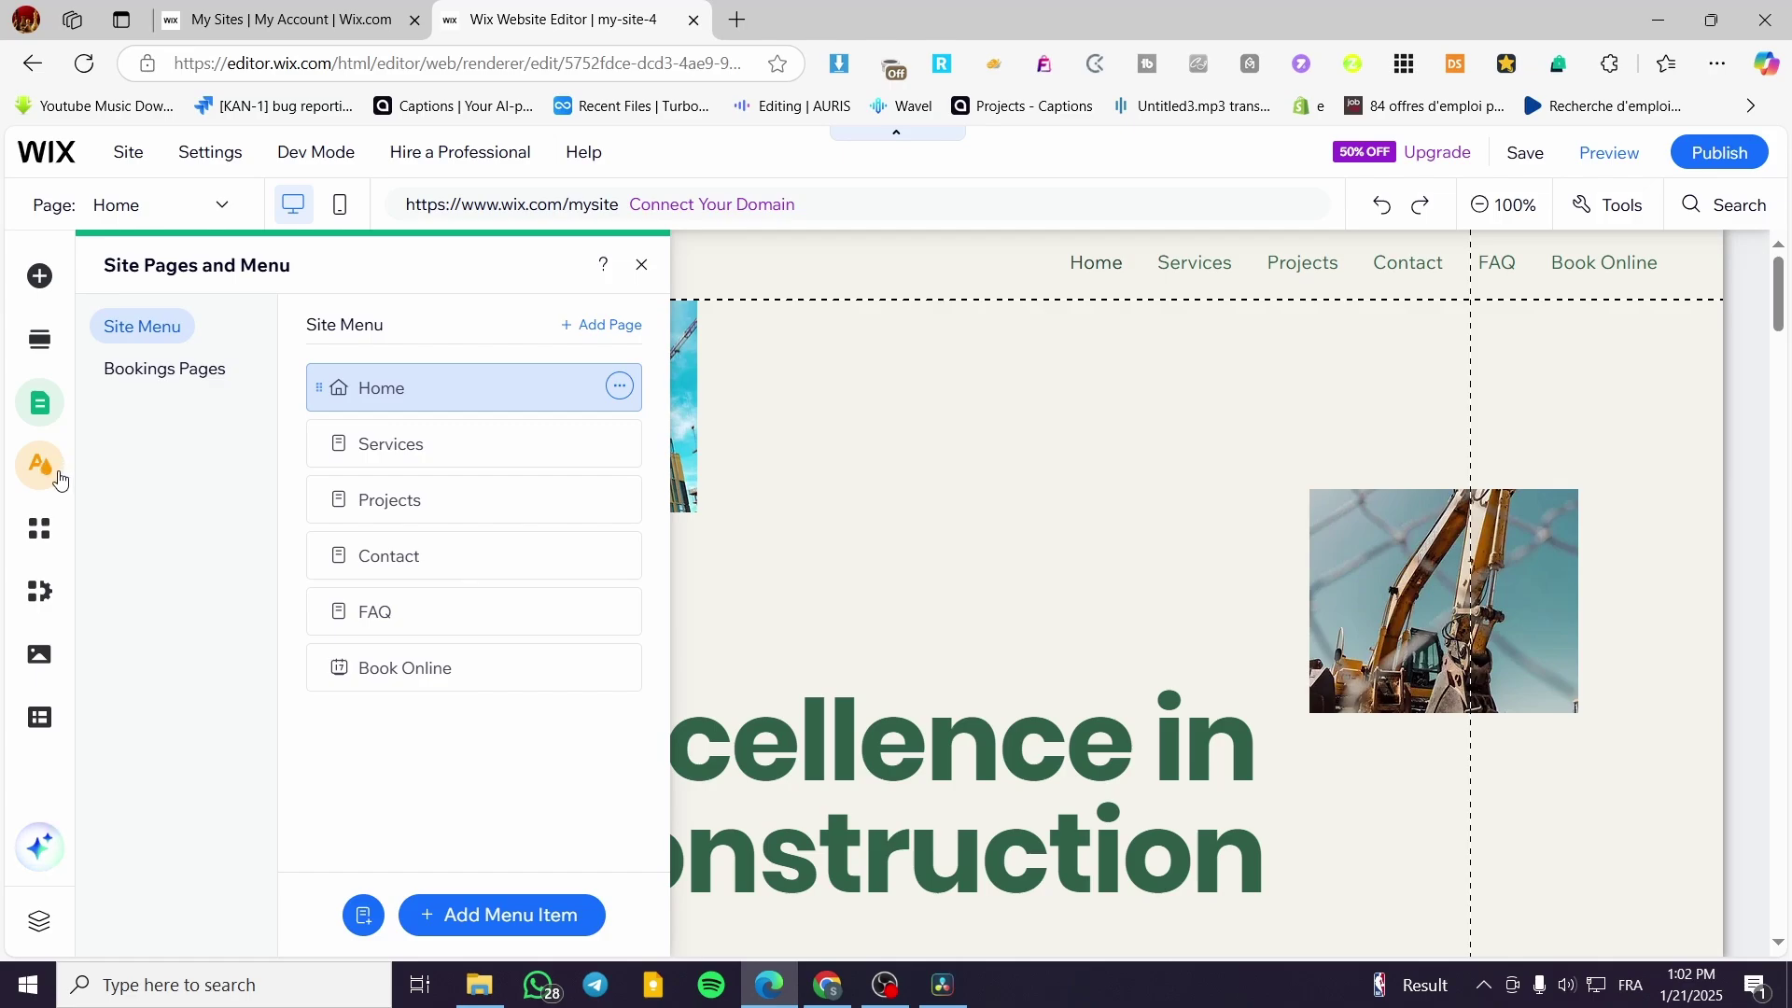
left_click(58, 478)
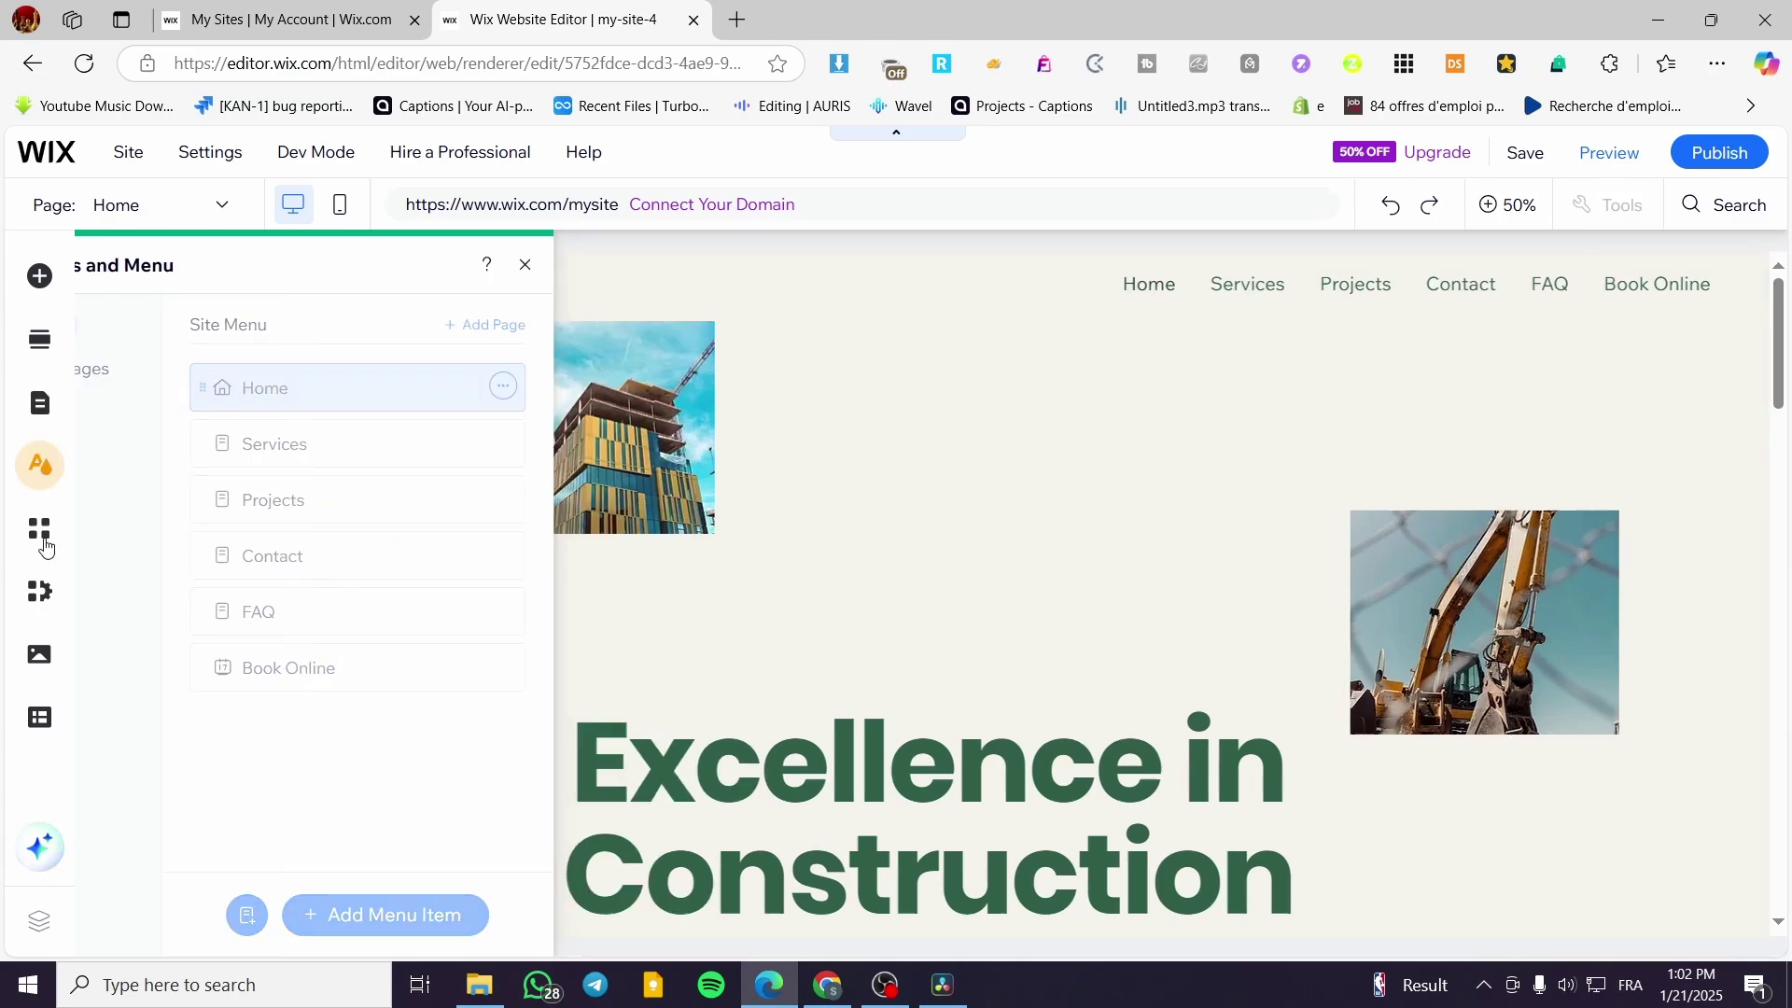
left_click(42, 531)
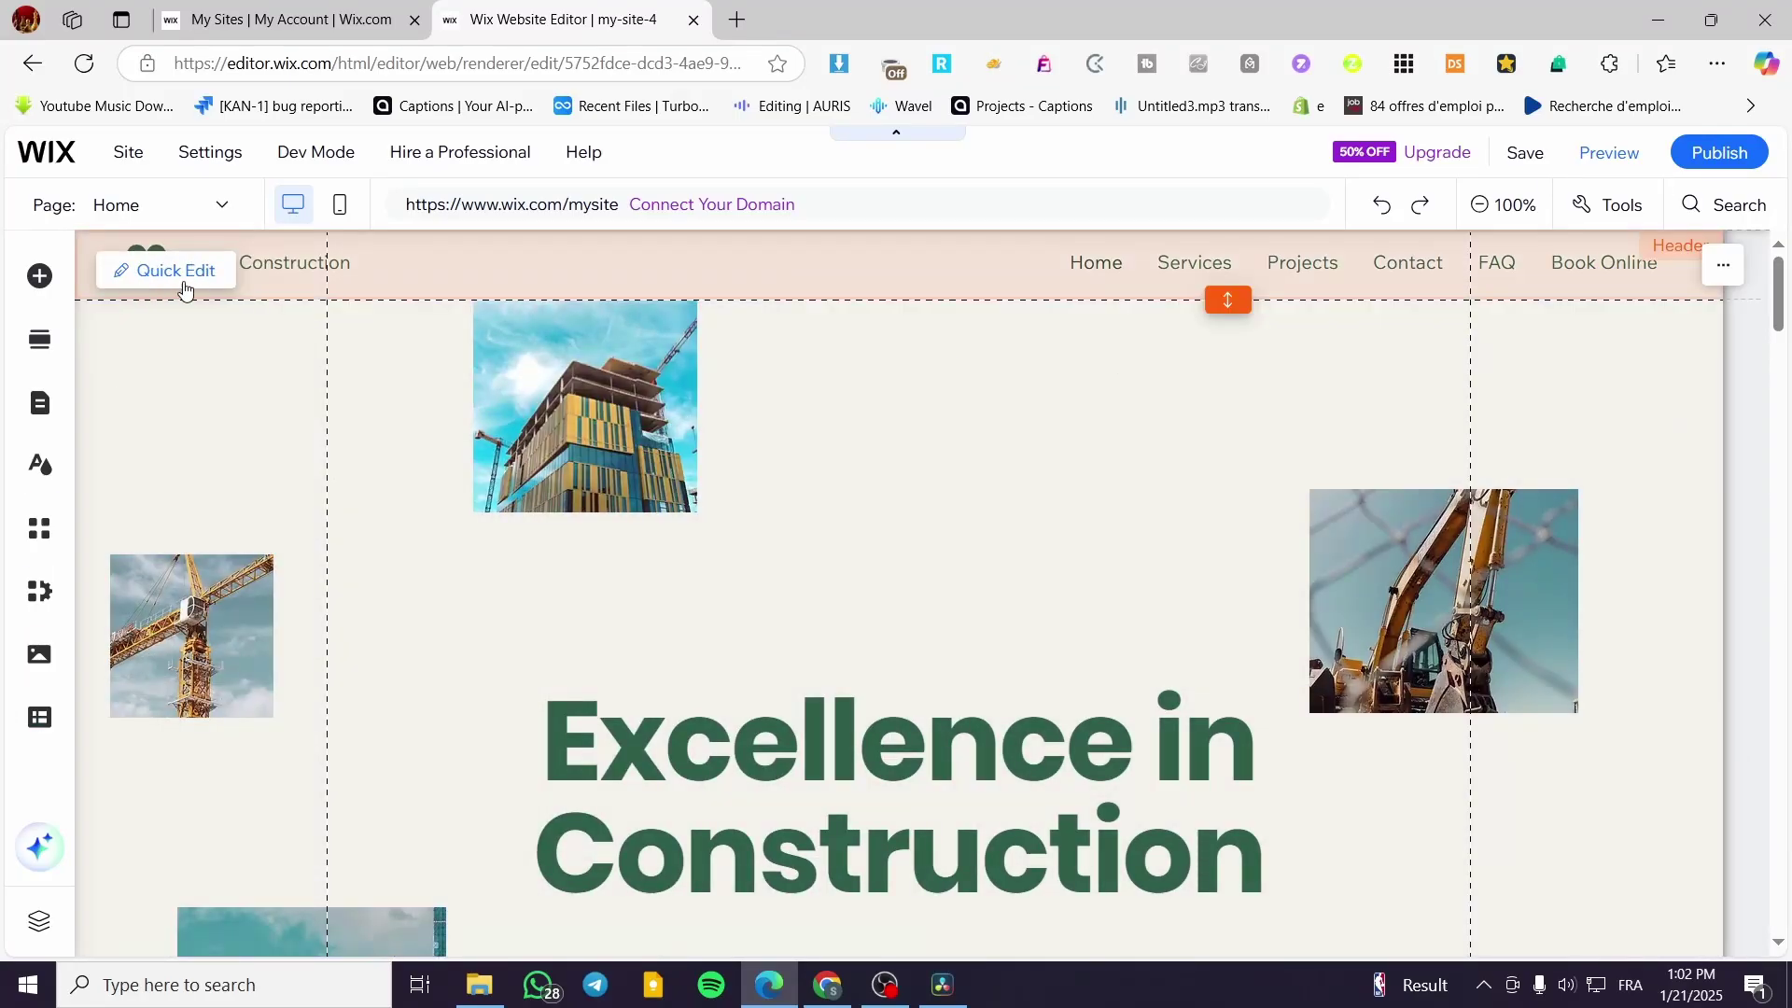
scroll(1660, 435, "down", 10)
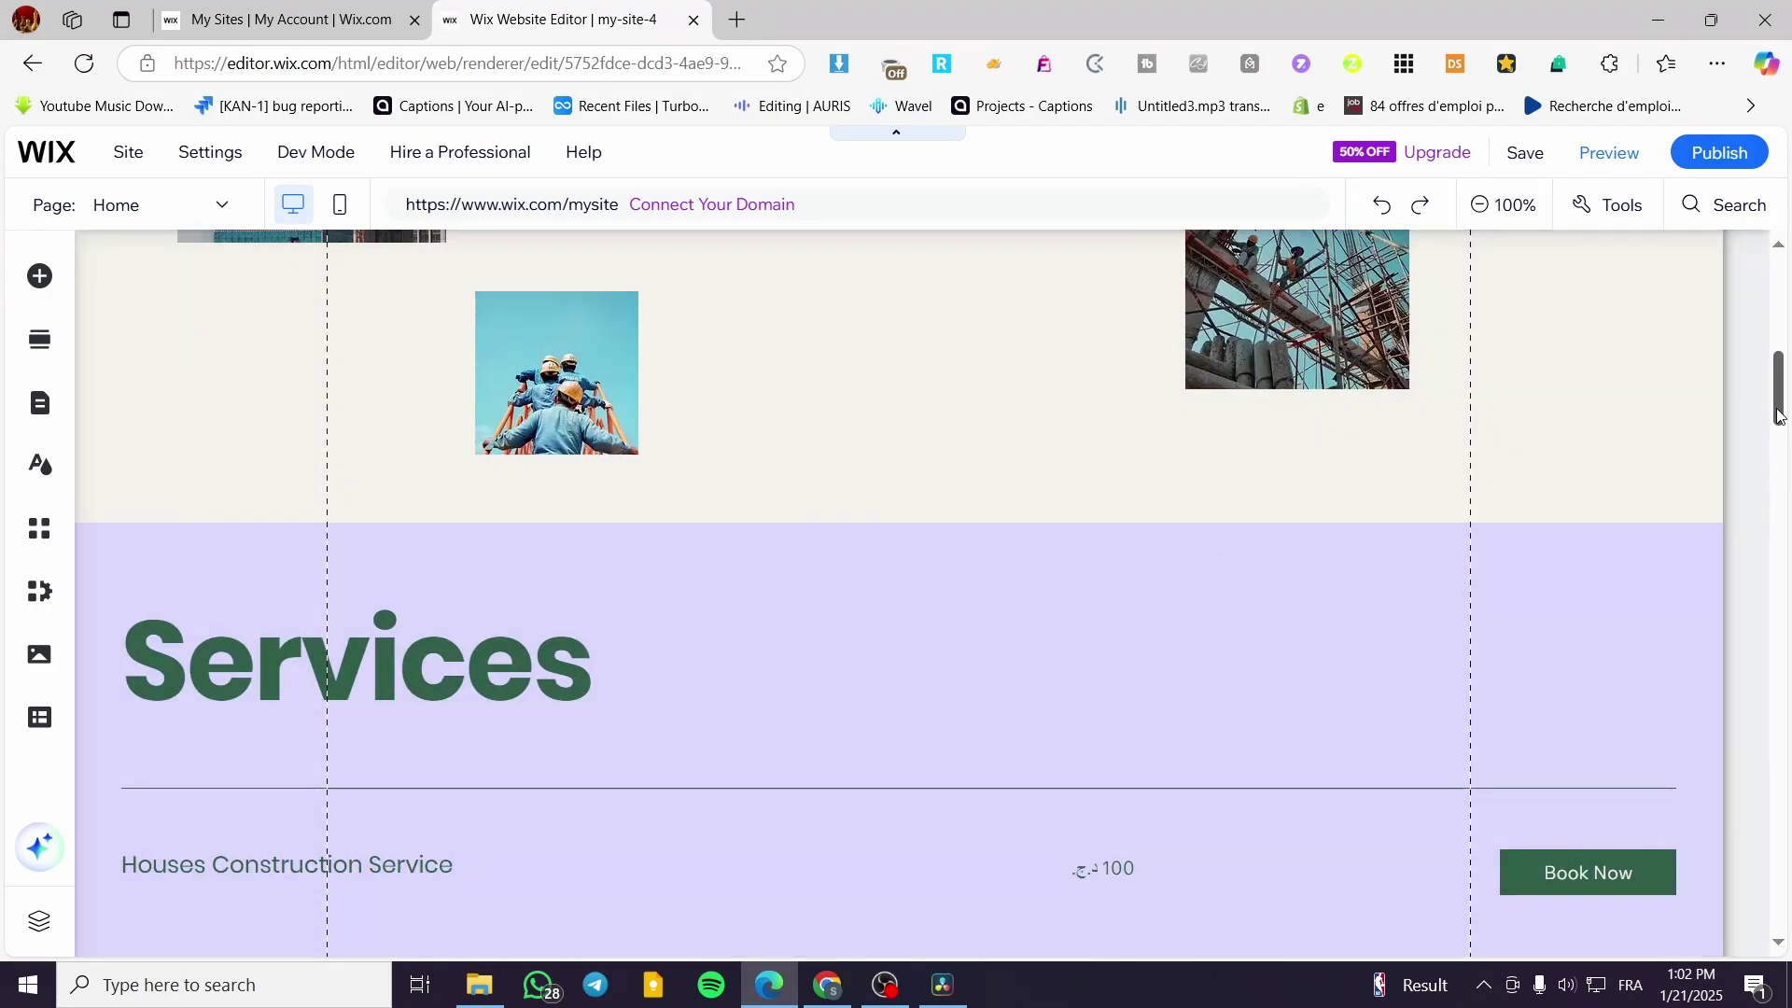
left_click_drag(1779, 387, 1728, 255)
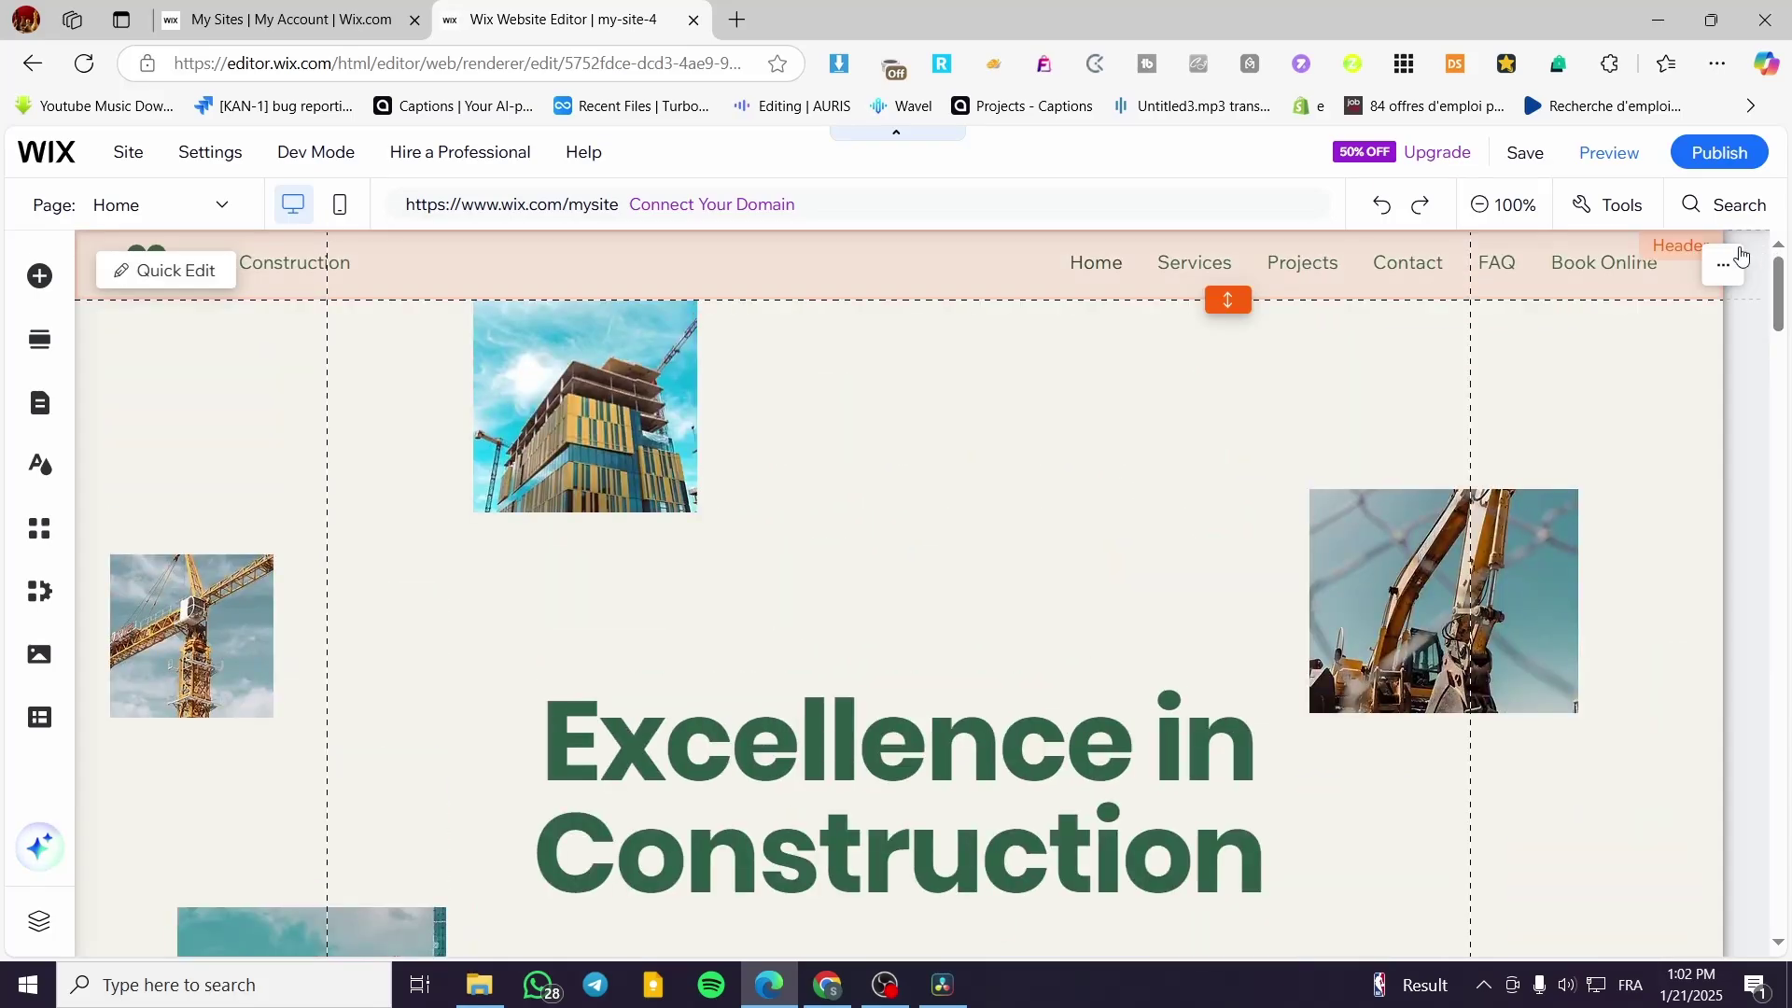
- Open the dashboard of My Site 4 from the website editor and go to its settings
left_click(266, 7)
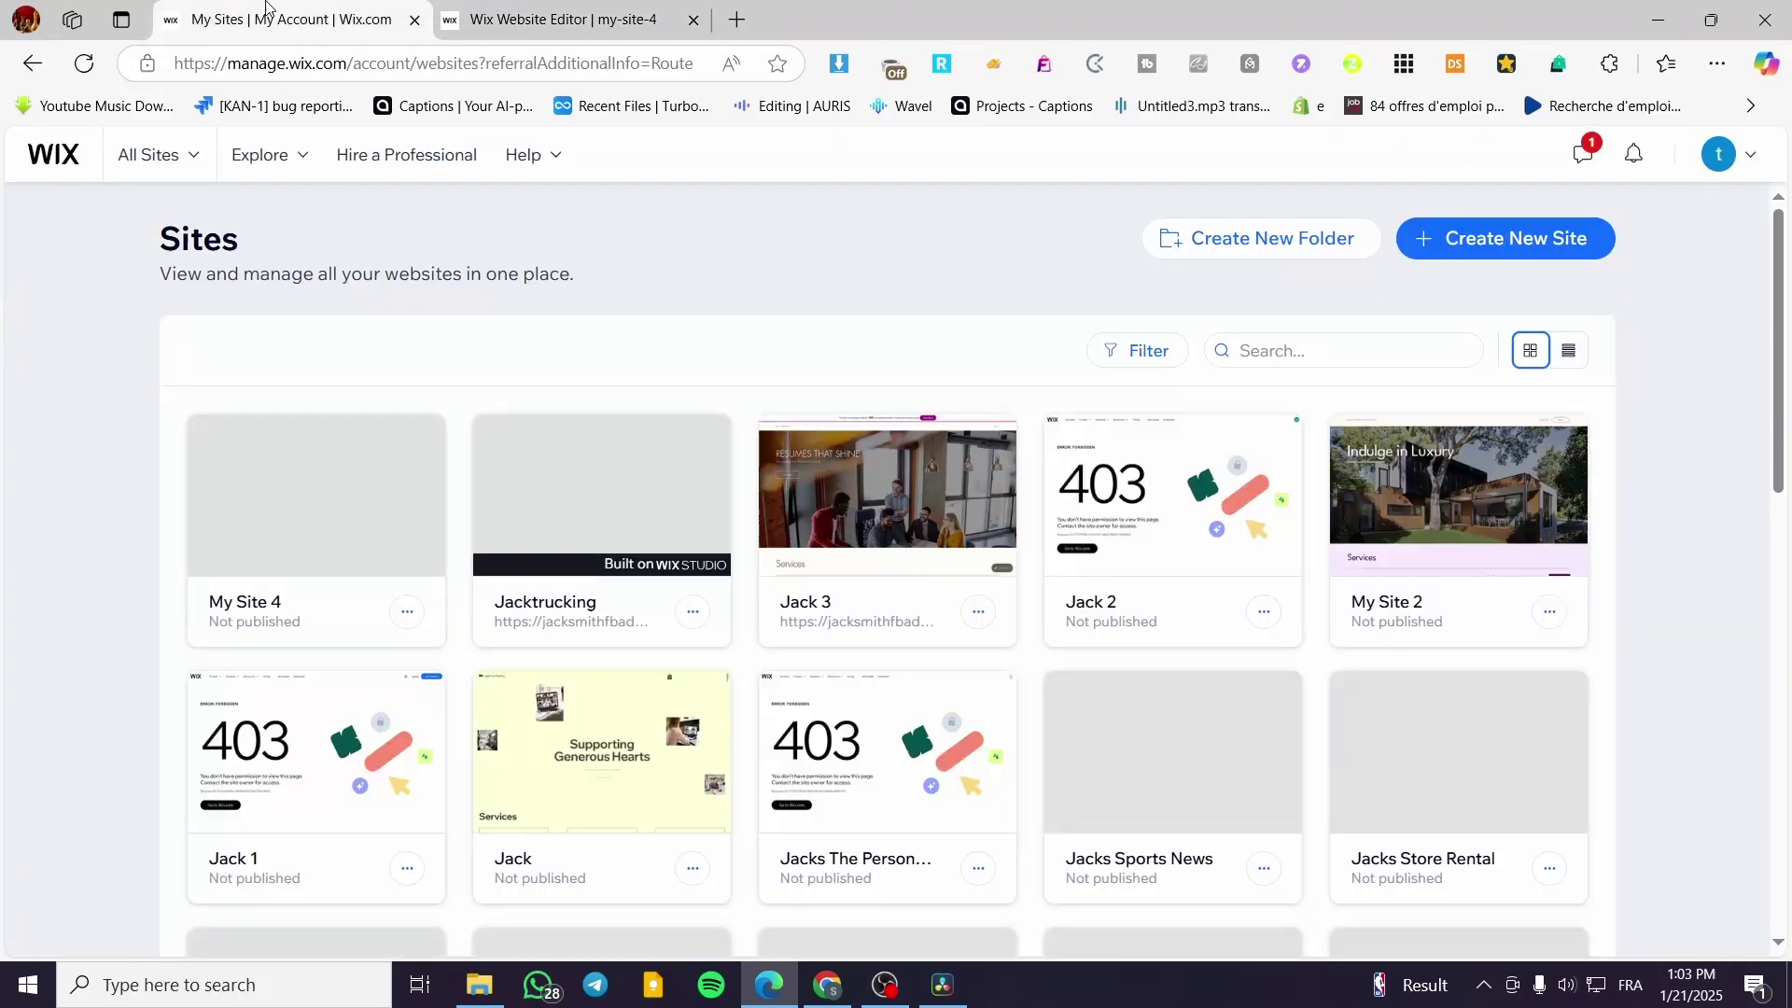
left_click(560, 14)
left_click(38, 147)
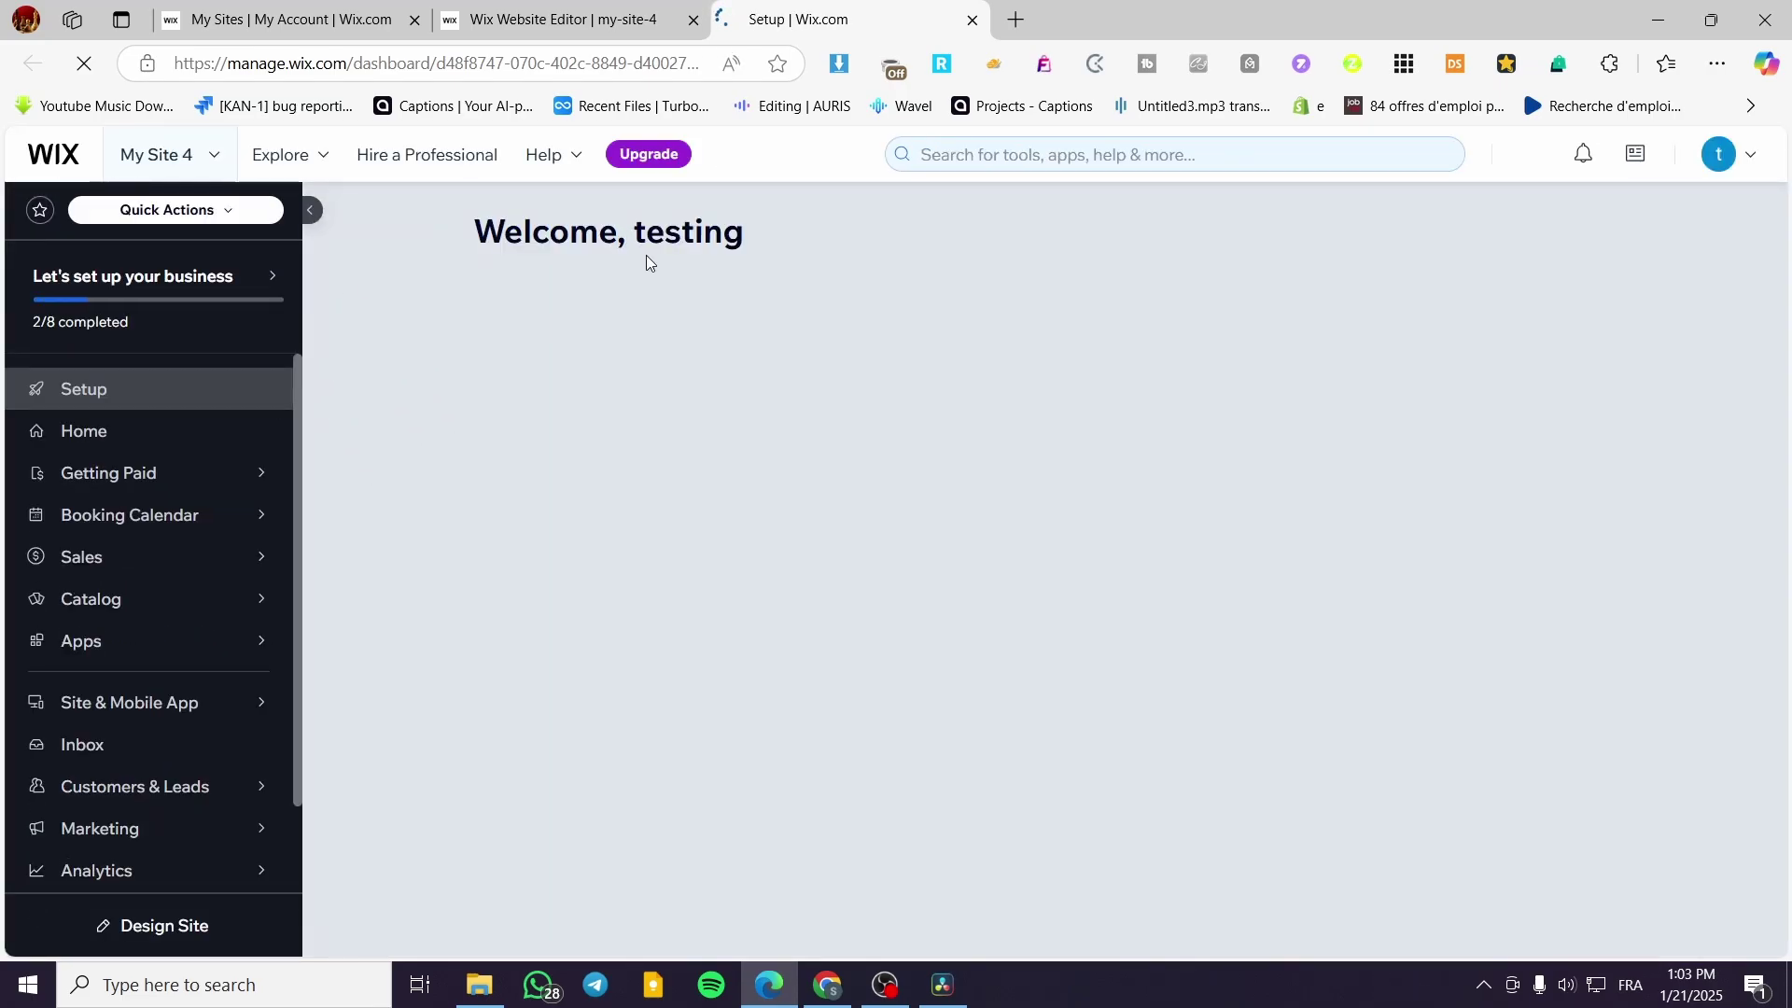
scroll(100, 341, "down", 2)
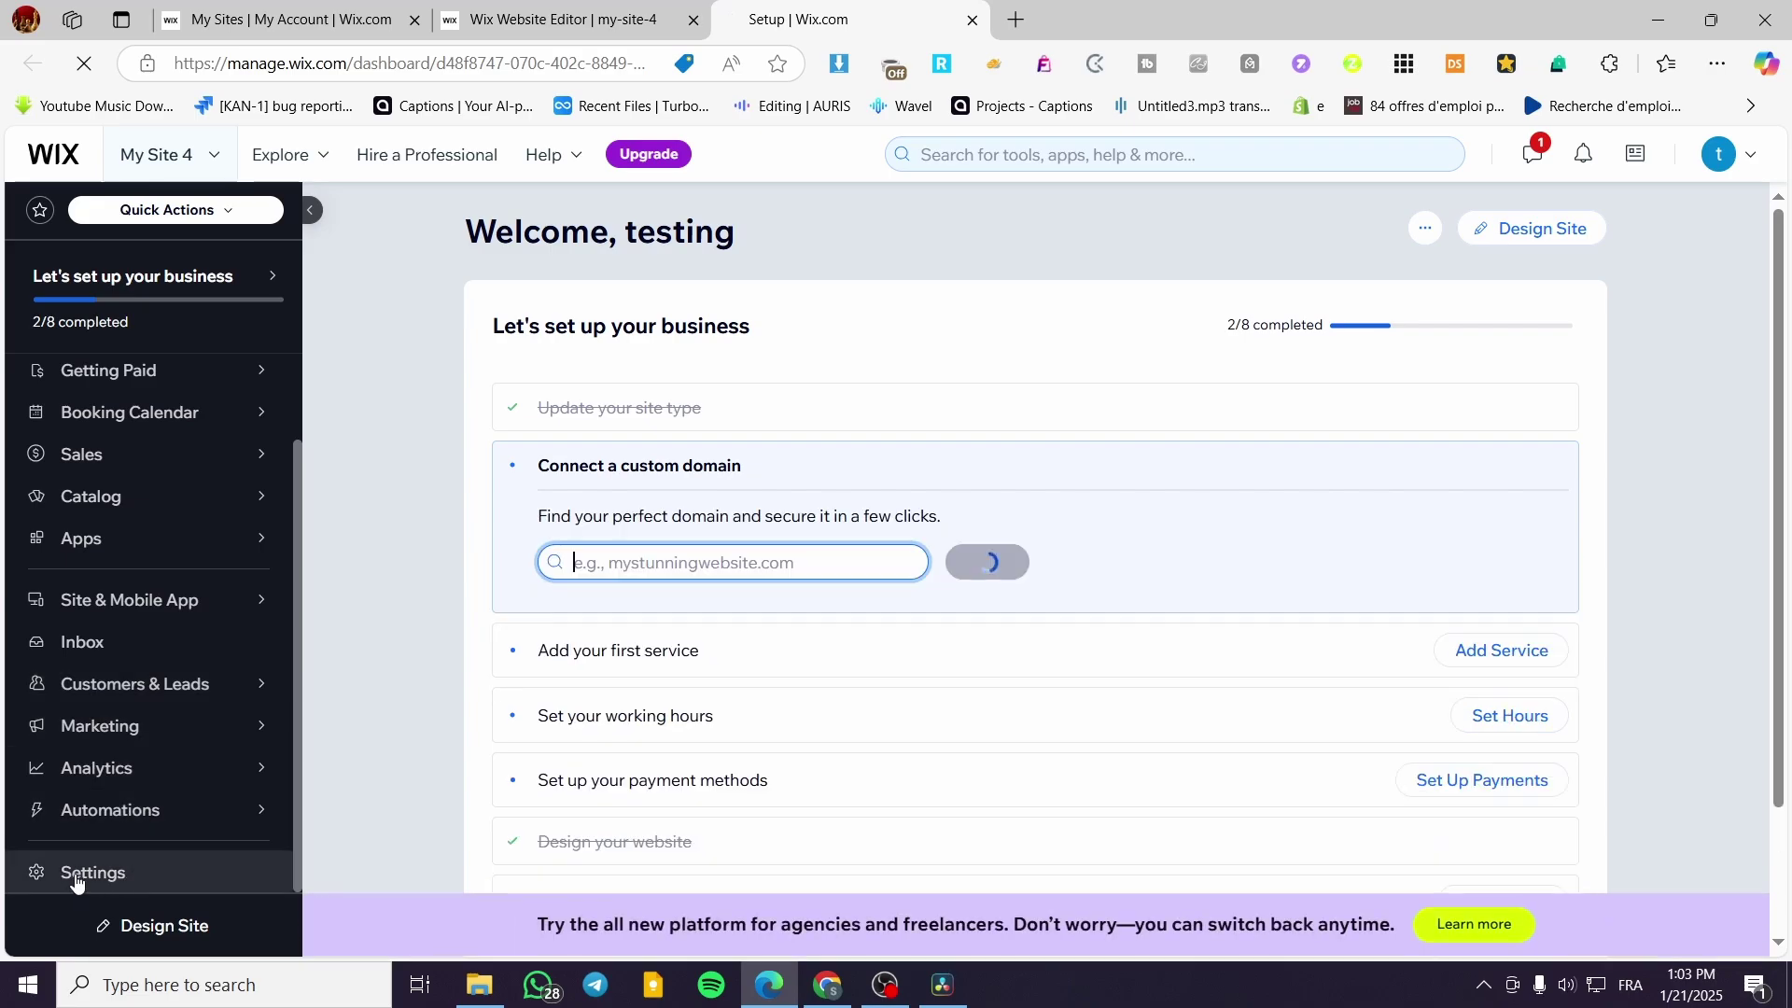
left_click(221, 872)
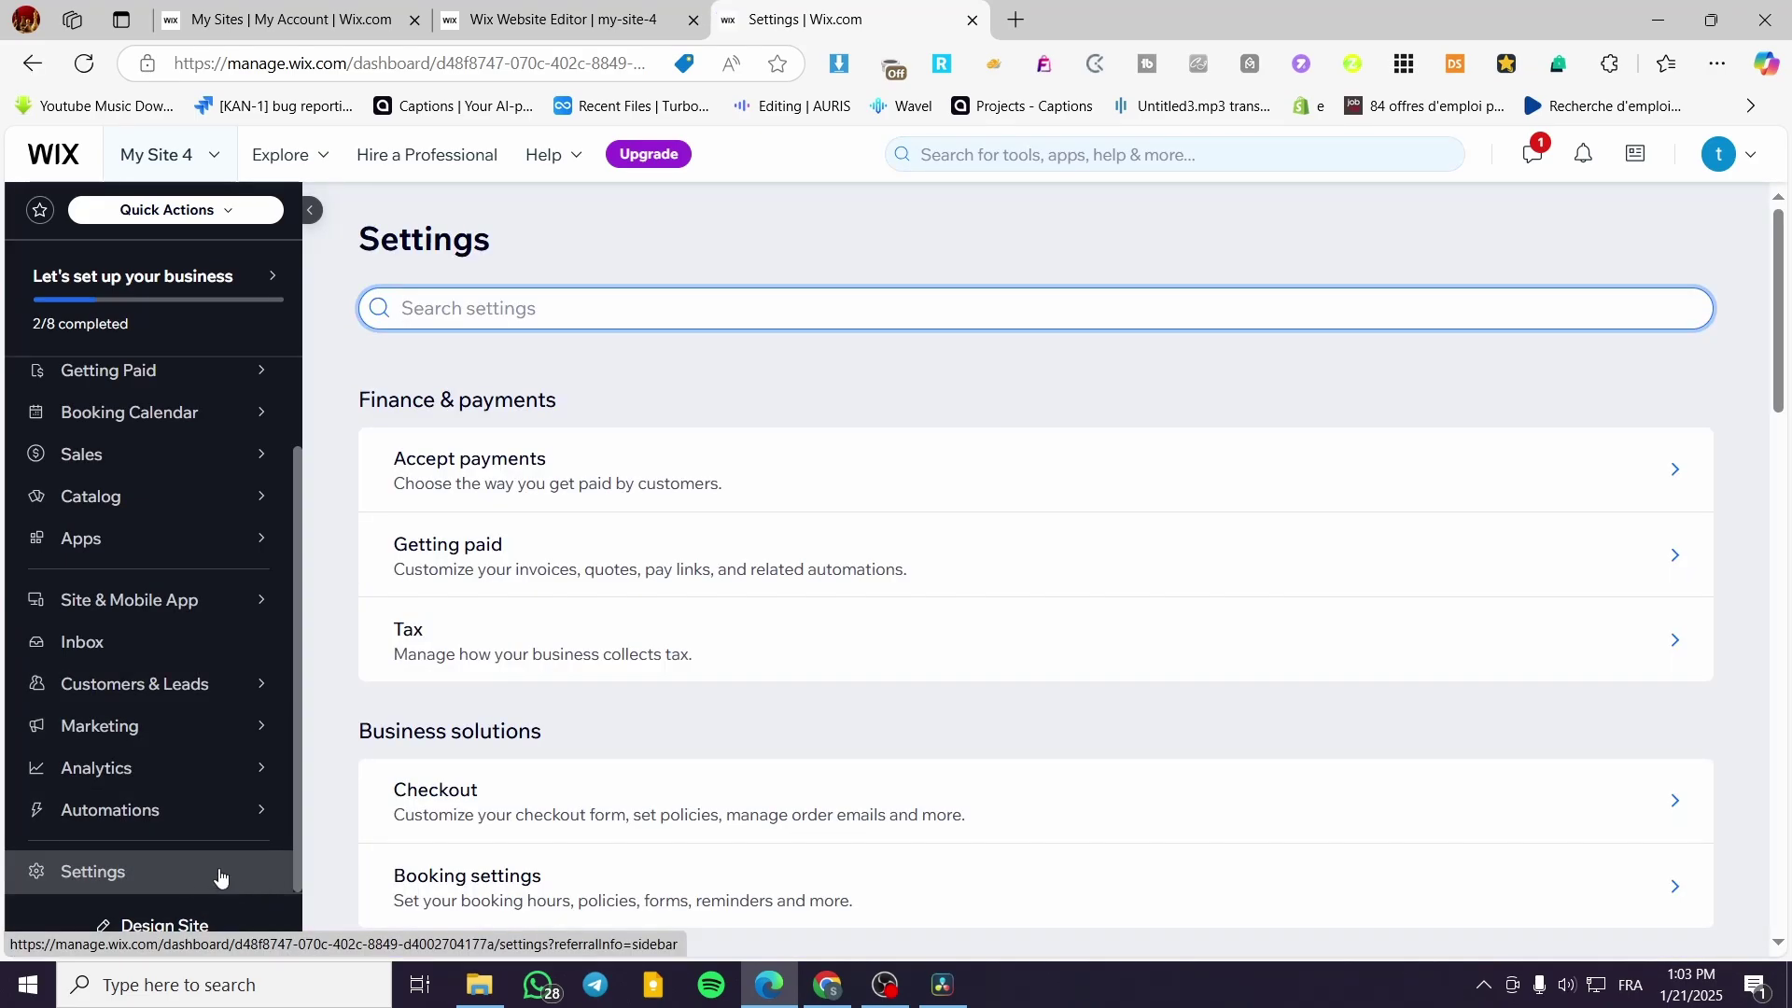
- Open the website settings and review the site name, site address, favicon, social image, Facebook username and site history sections
scroll(620, 728, "down", 4)
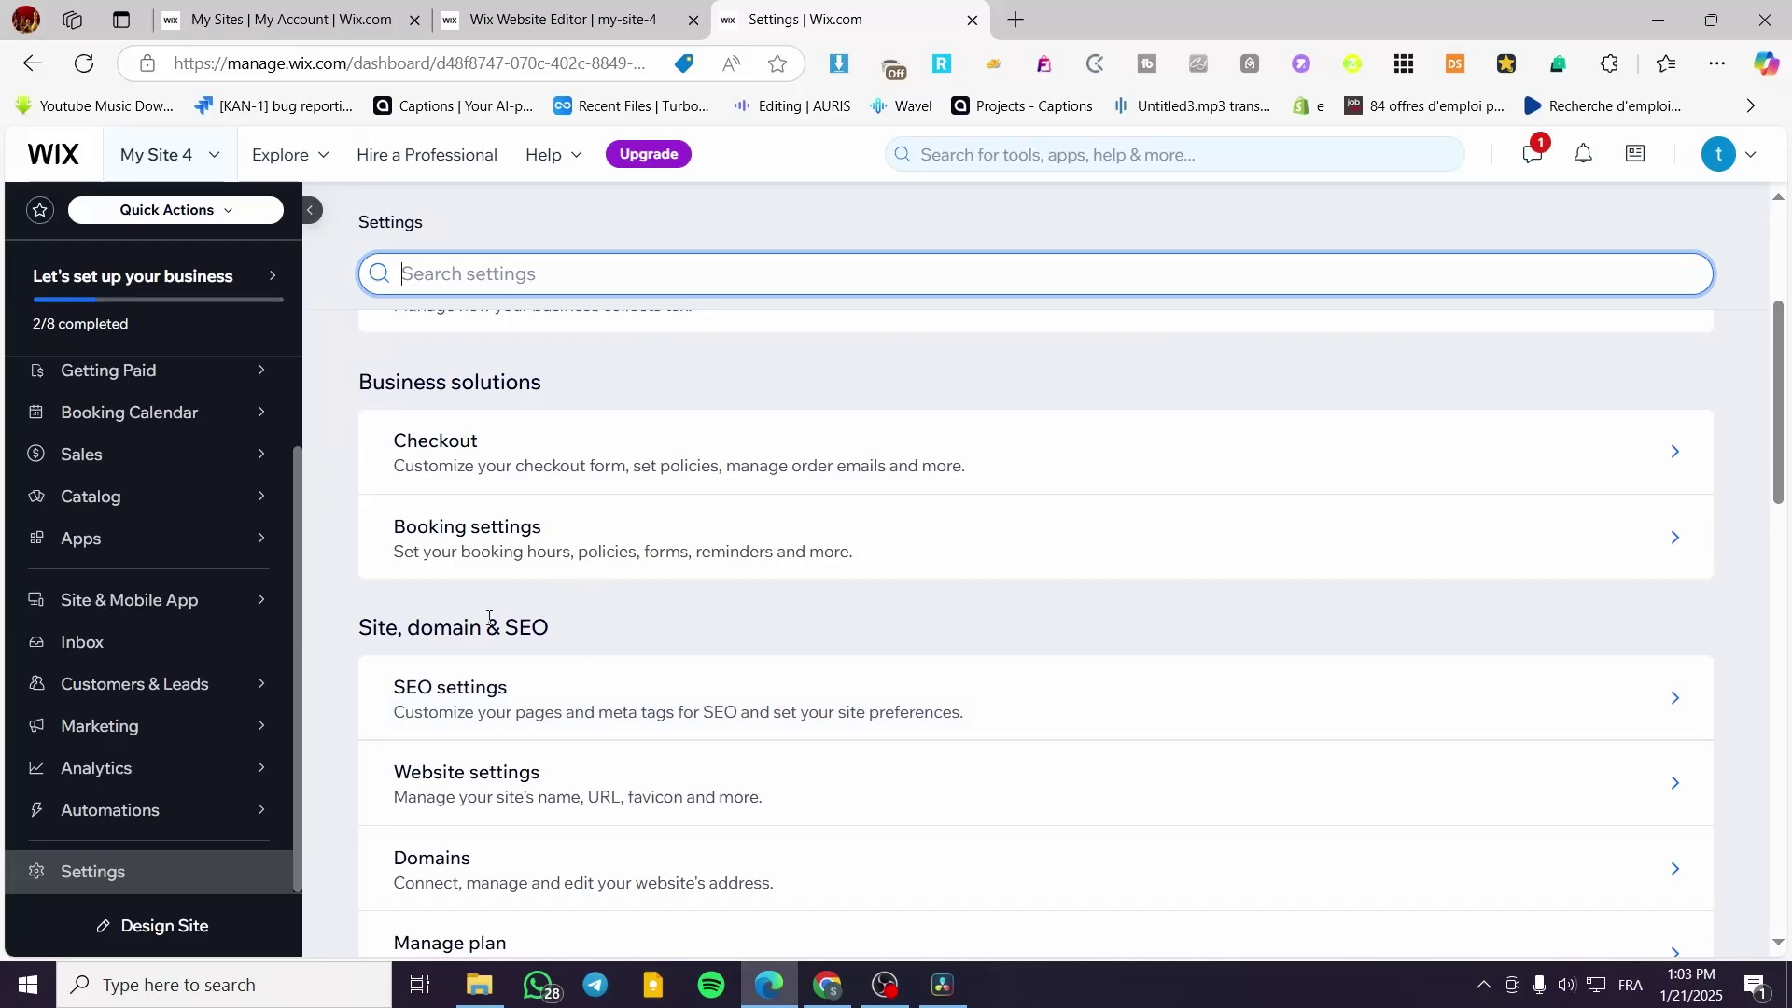
scroll(551, 606, "down", 2)
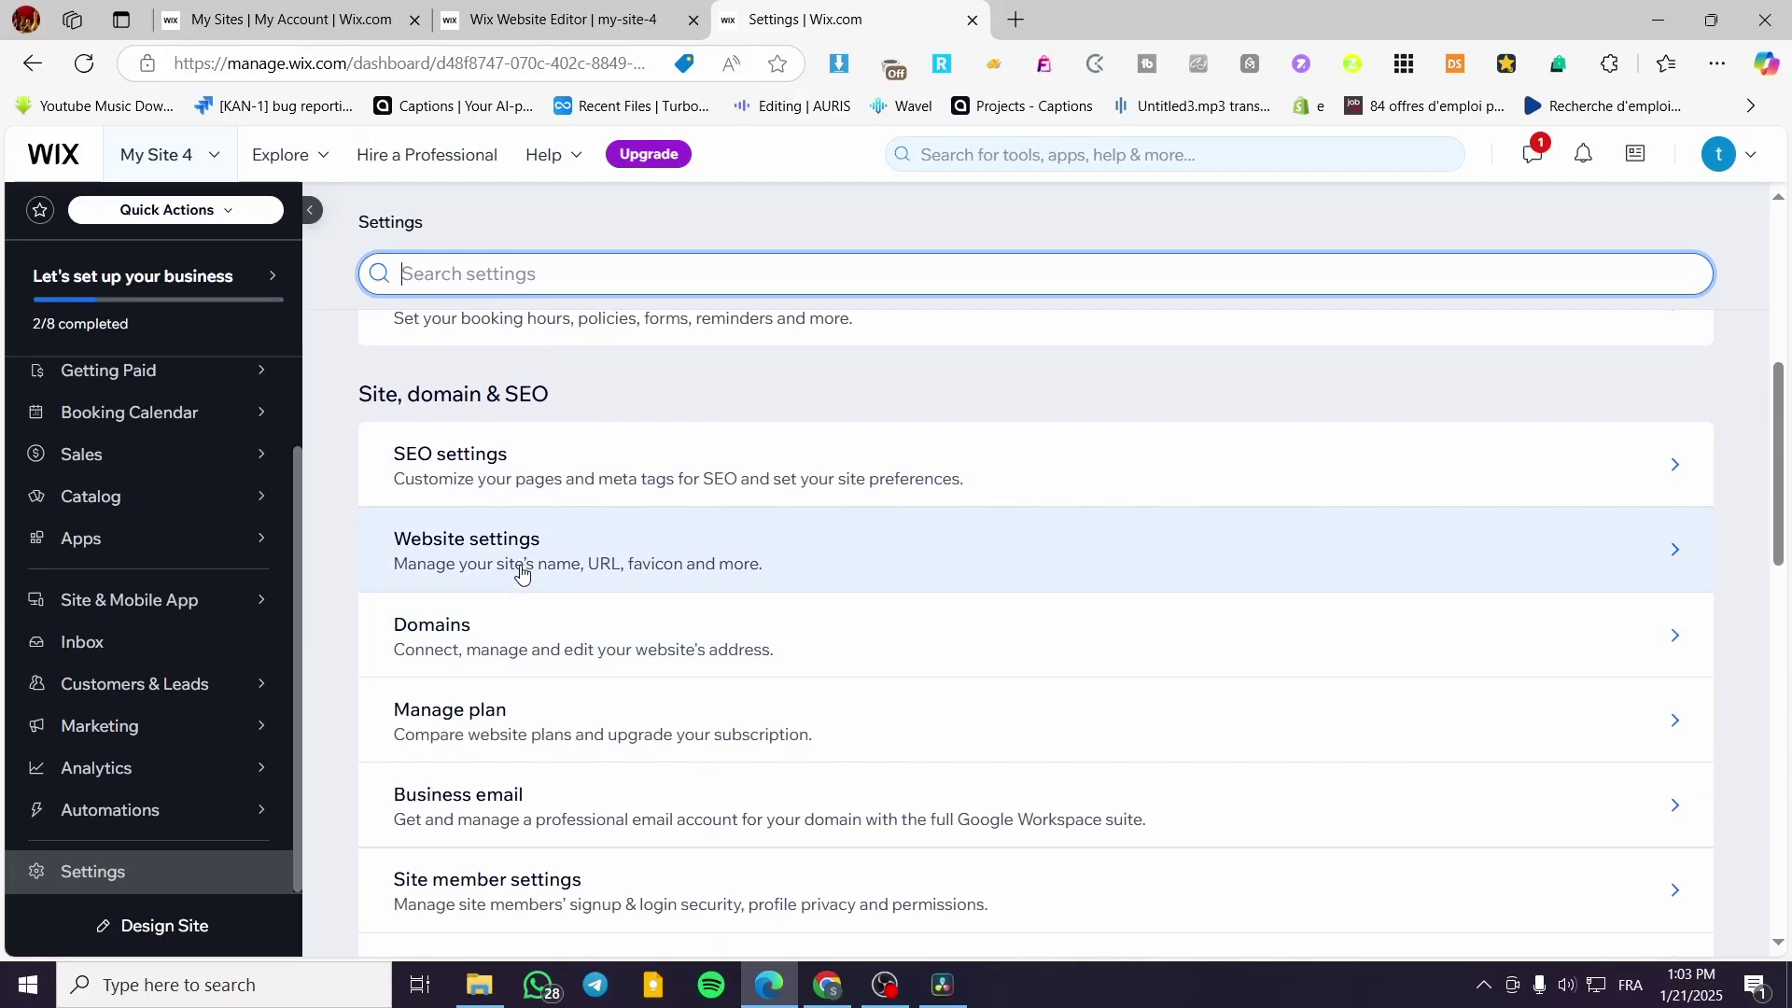
left_click(520, 565)
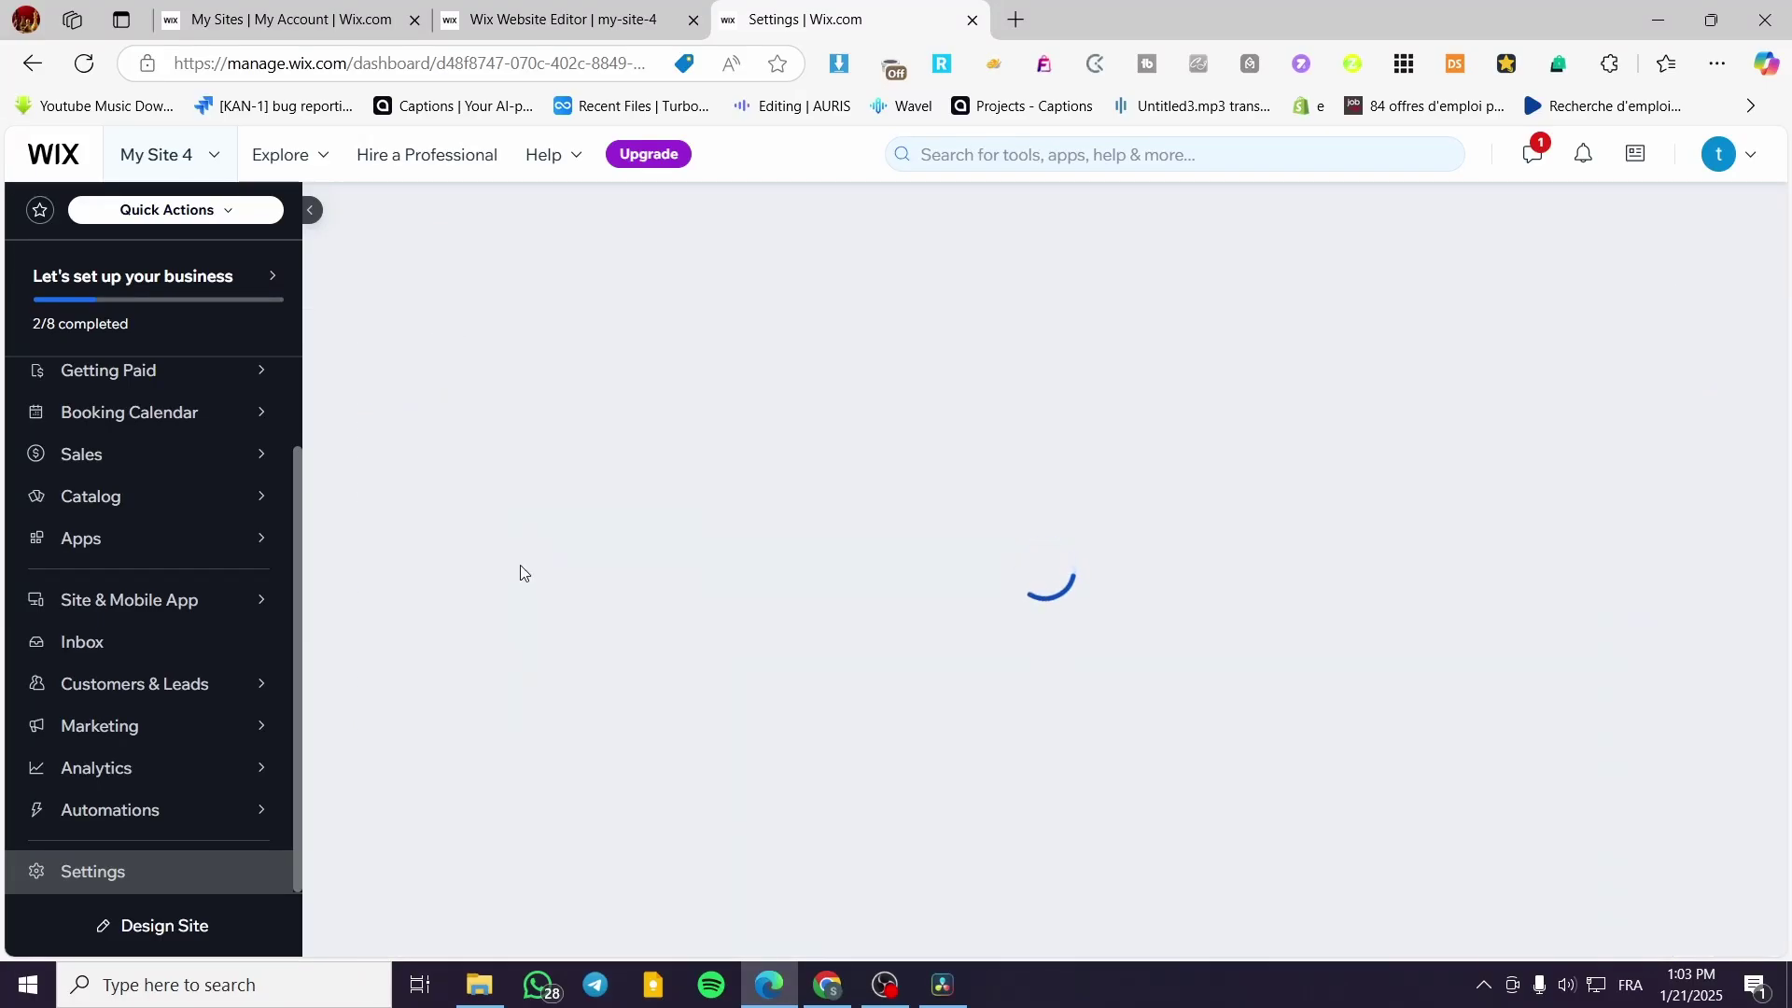
scroll(744, 566, "down", 2)
scroll(765, 563, "up", 2)
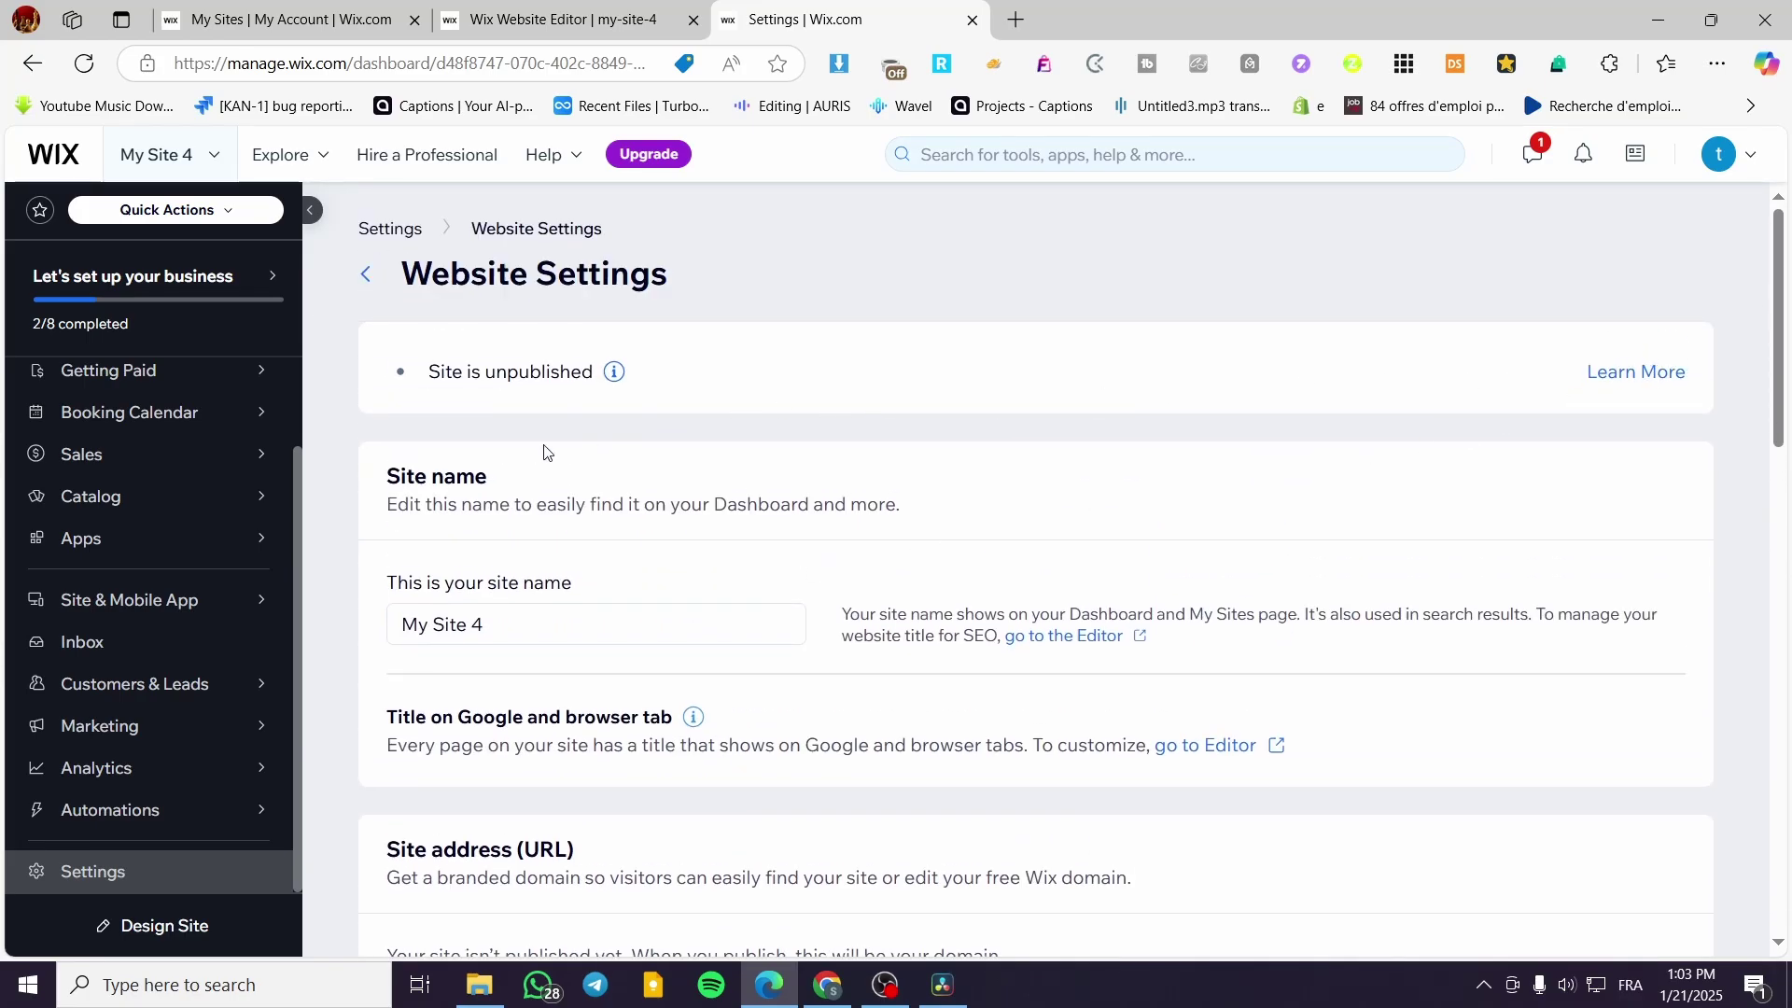
scroll(688, 512, "down", 5)
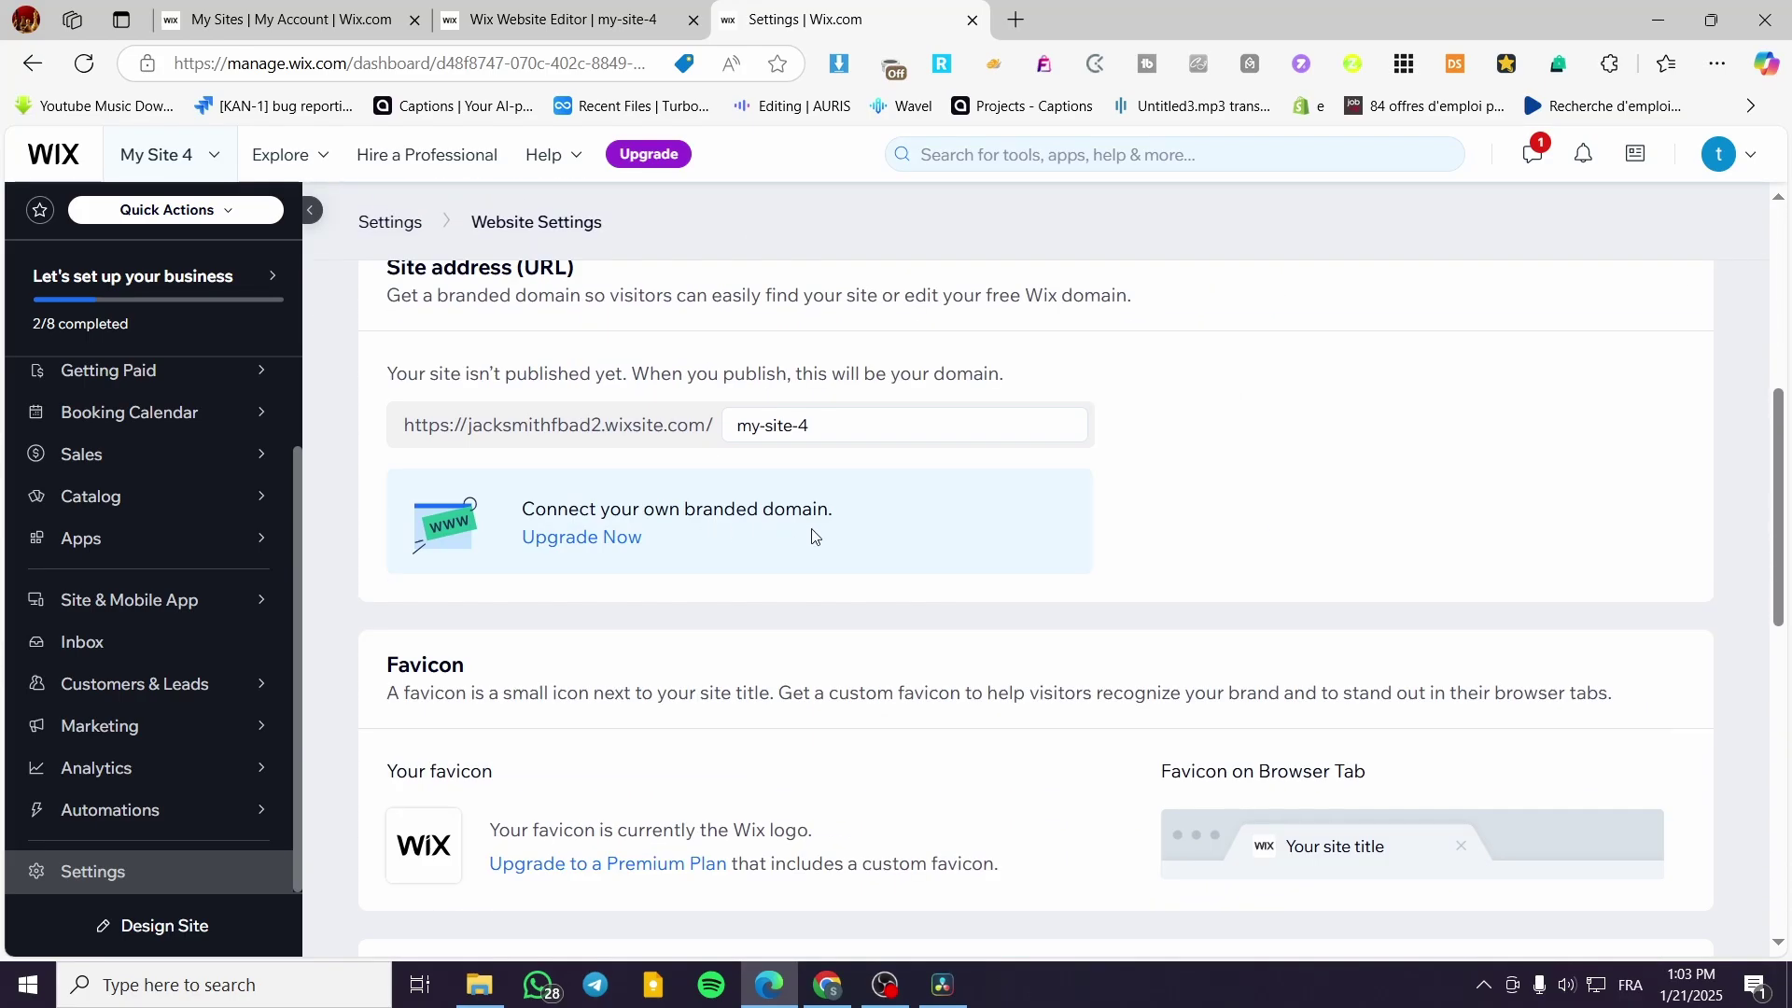
scroll(812, 536, "down", 6)
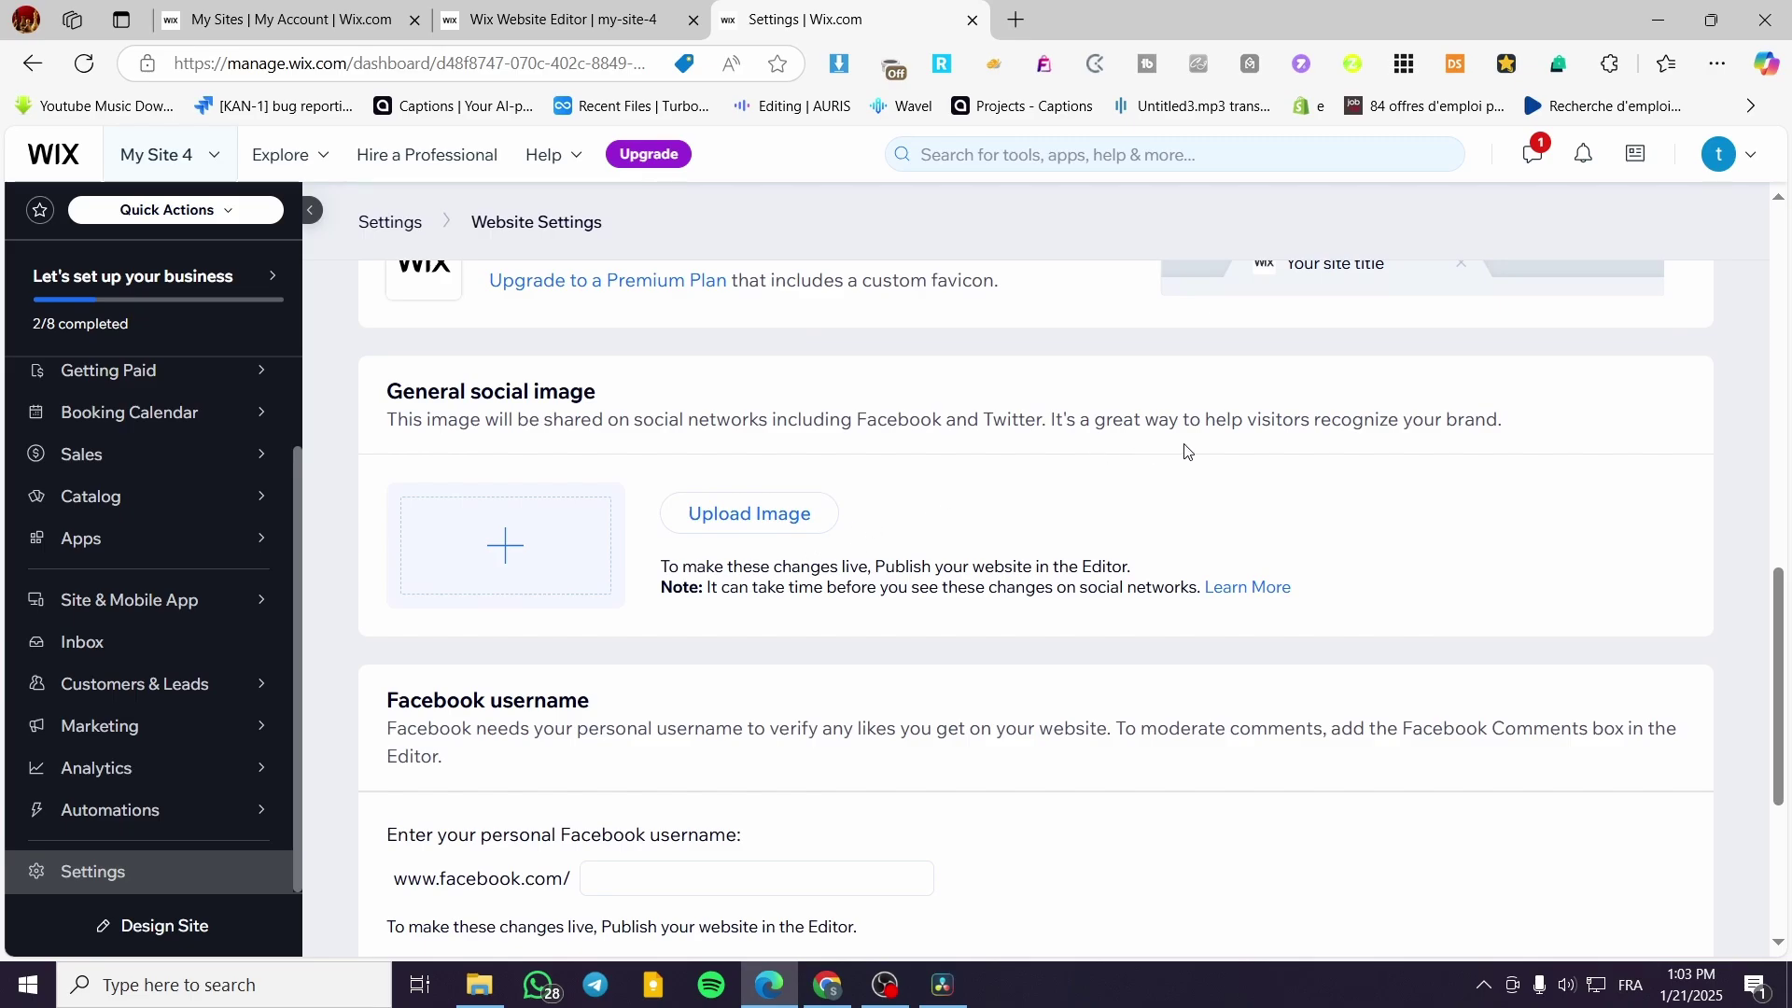
scroll(902, 618, "up", 10)
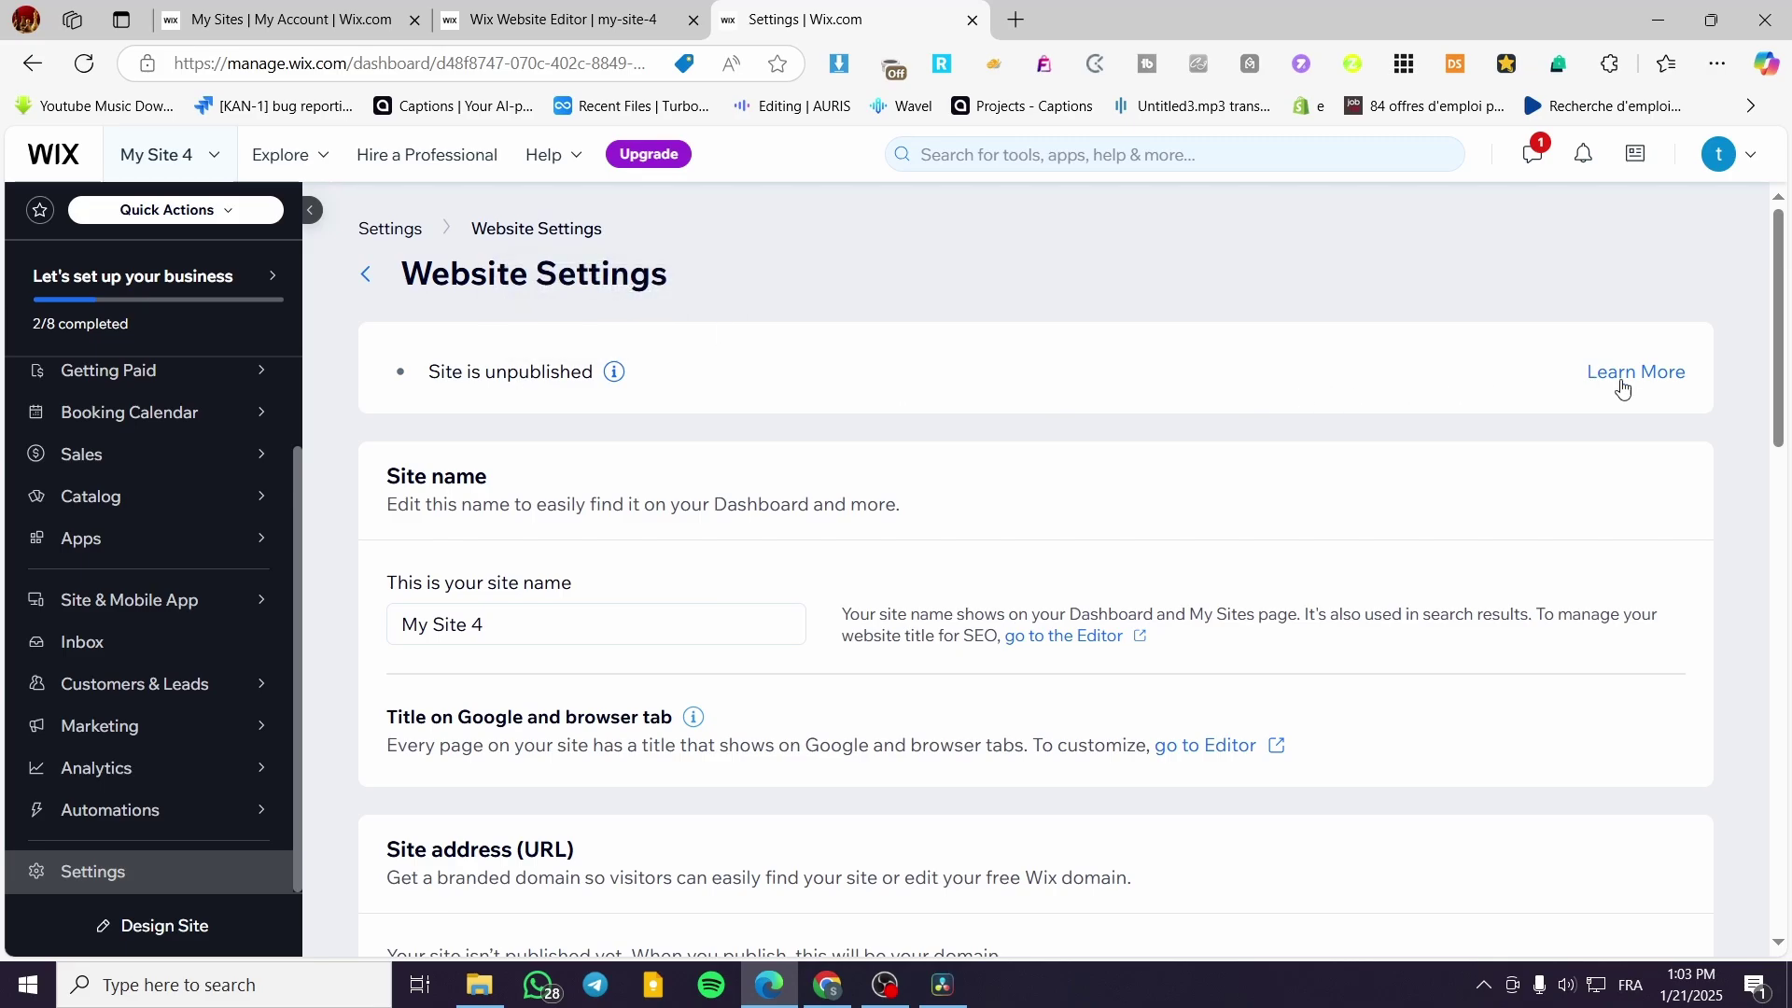
scroll(855, 585, "down", 5)
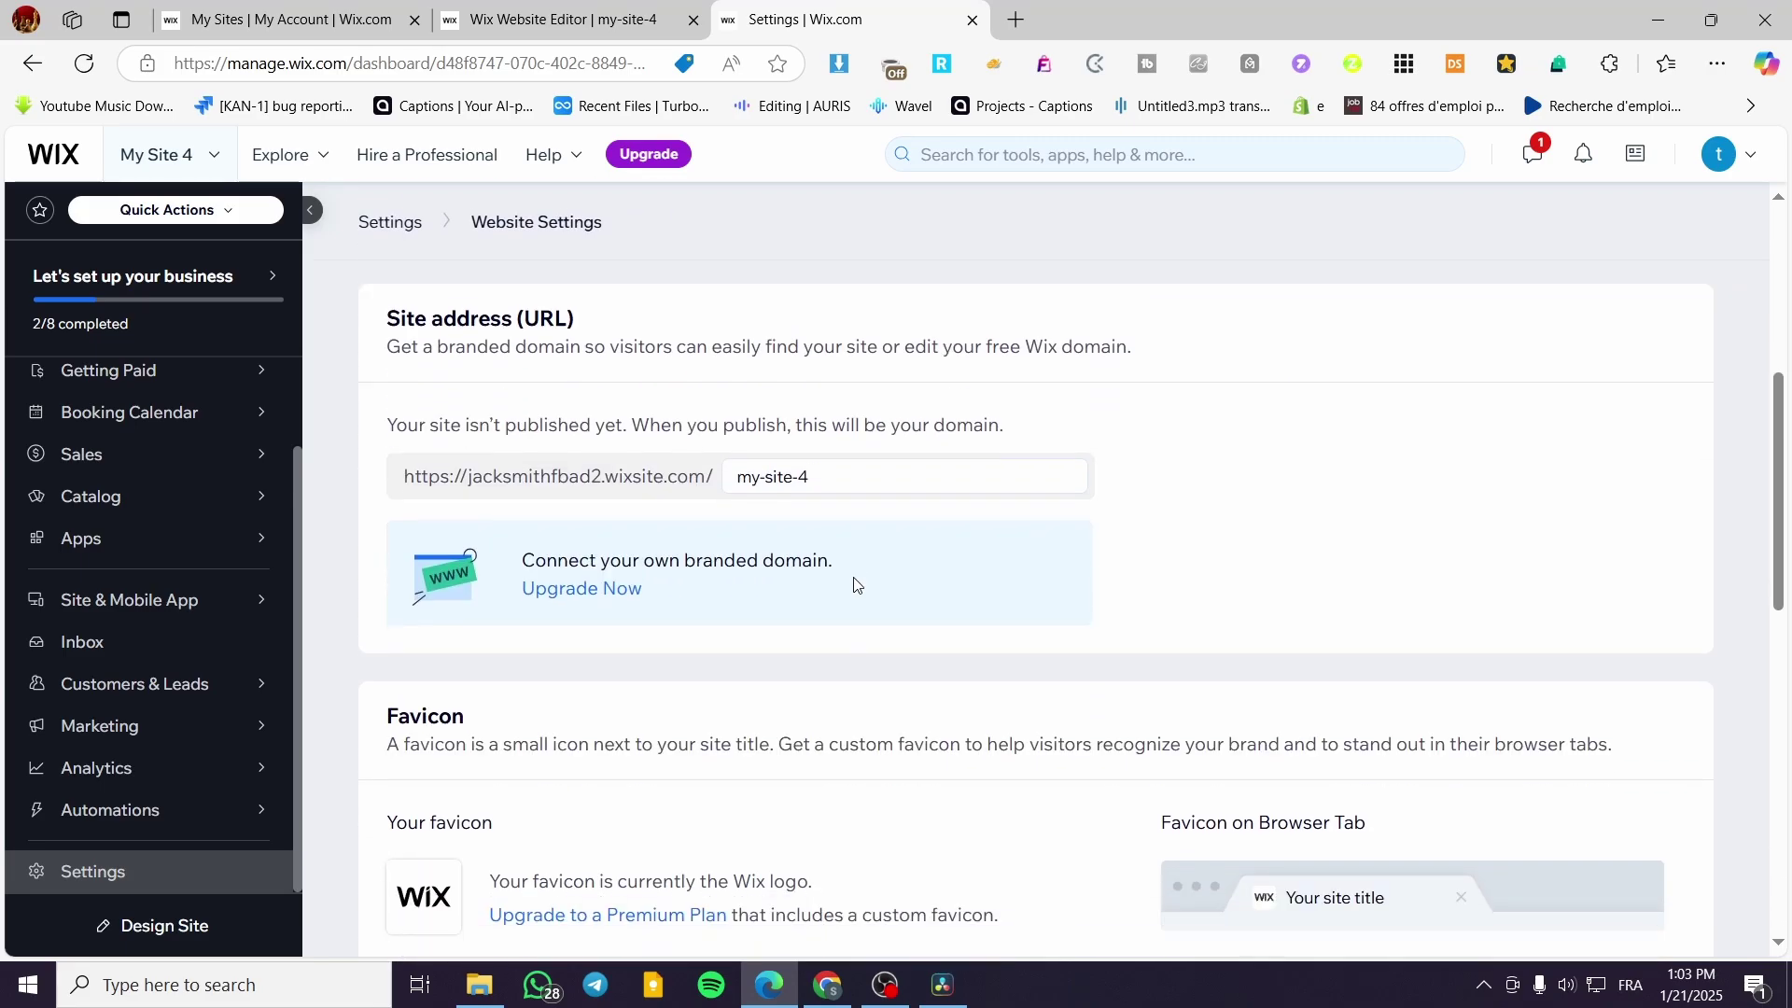
scroll(855, 586, "down", 5)
scroll(853, 583, "up", 3)
scroll(851, 578, "down", 7)
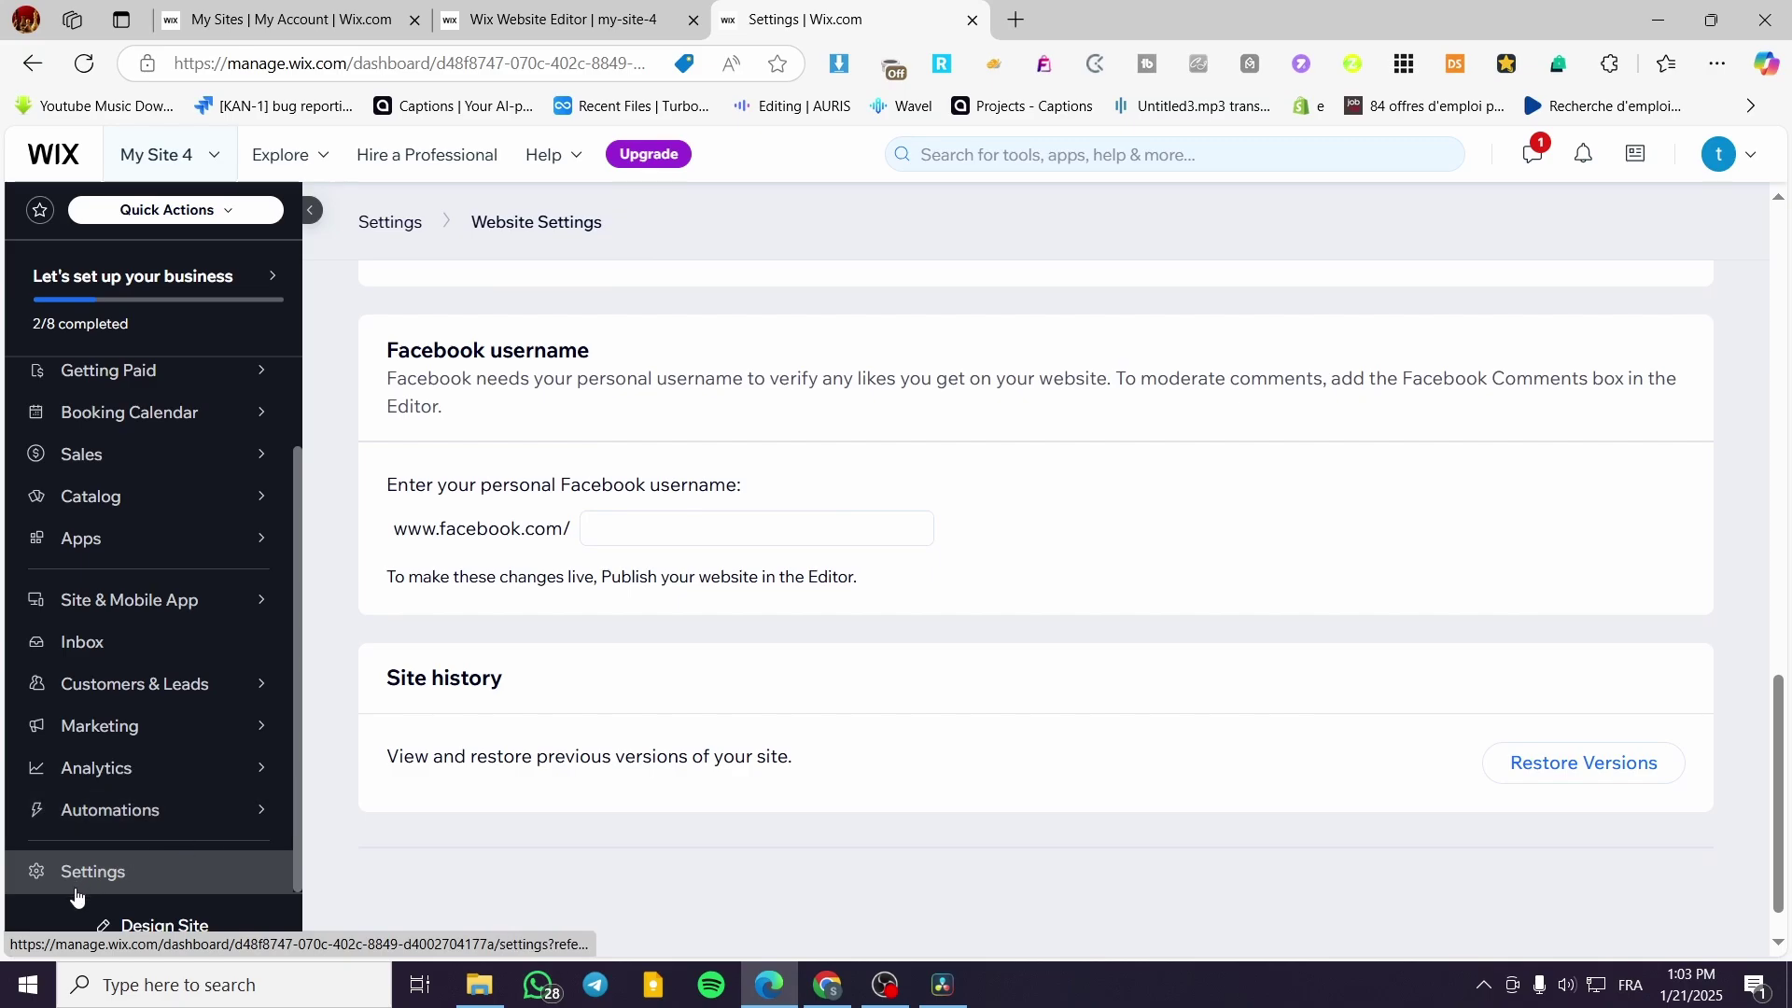
- Search the dashboard for "ownership" and open the Transfer Site dialog
left_click(1132, 154)
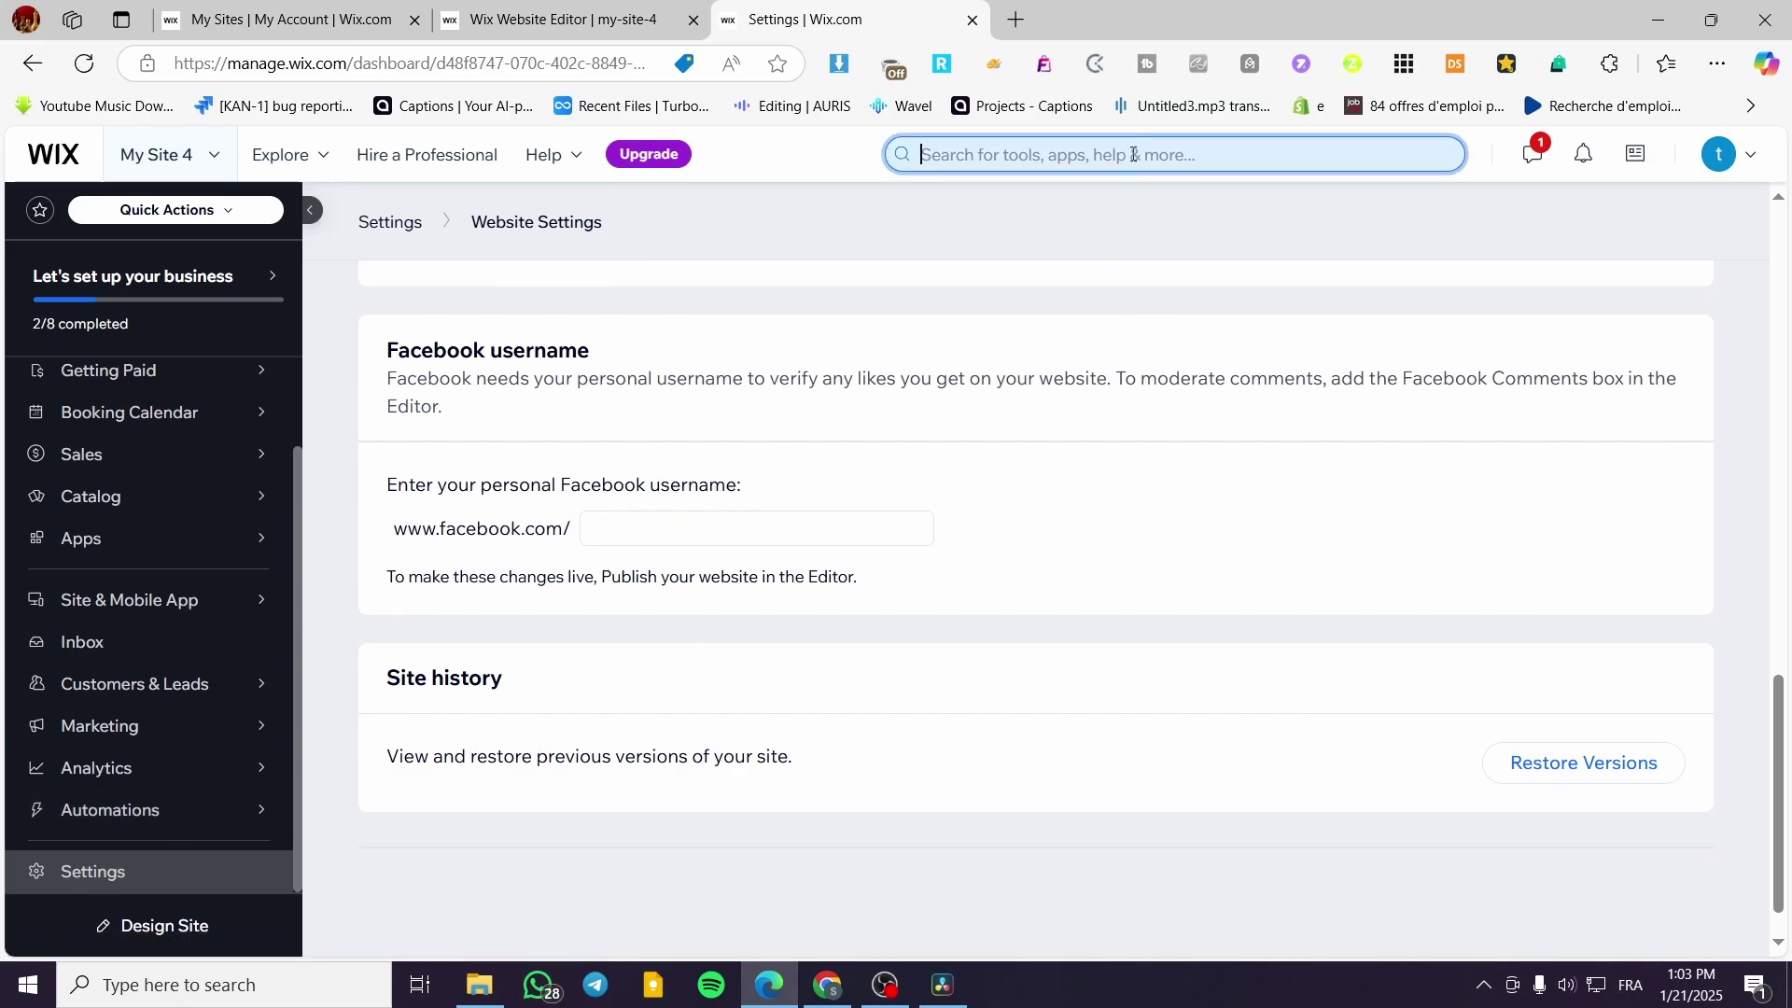
type("change")
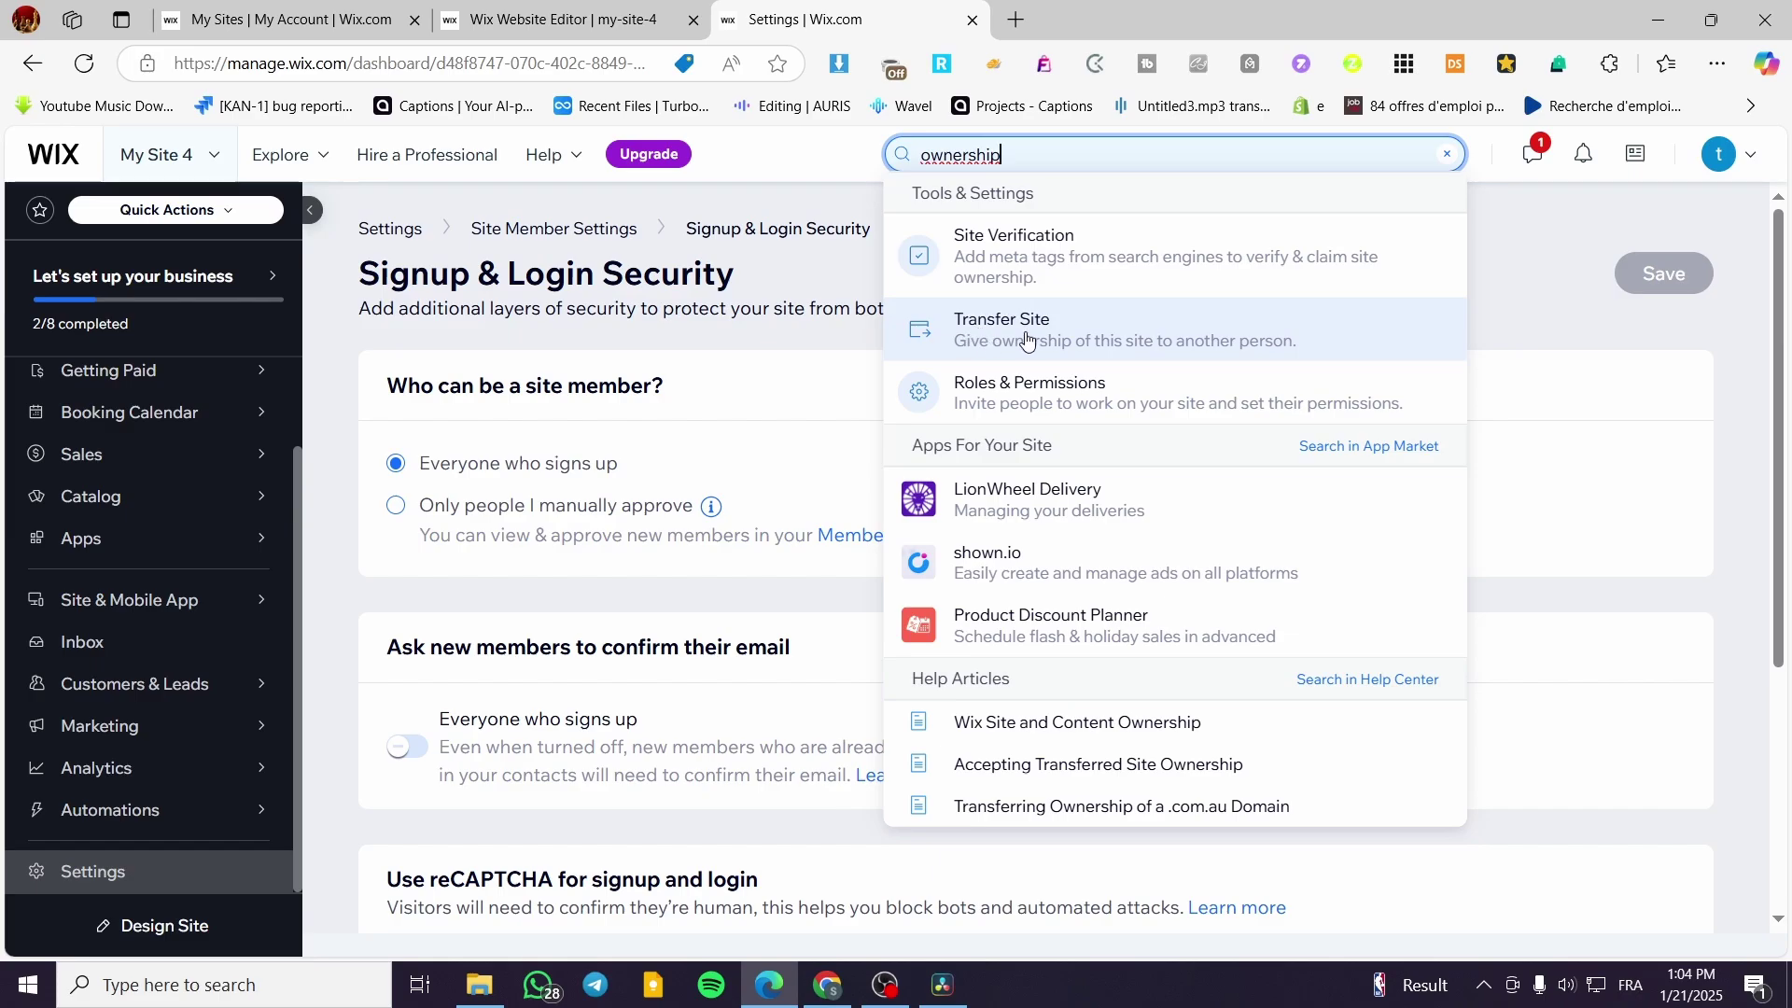
left_click(1102, 338)
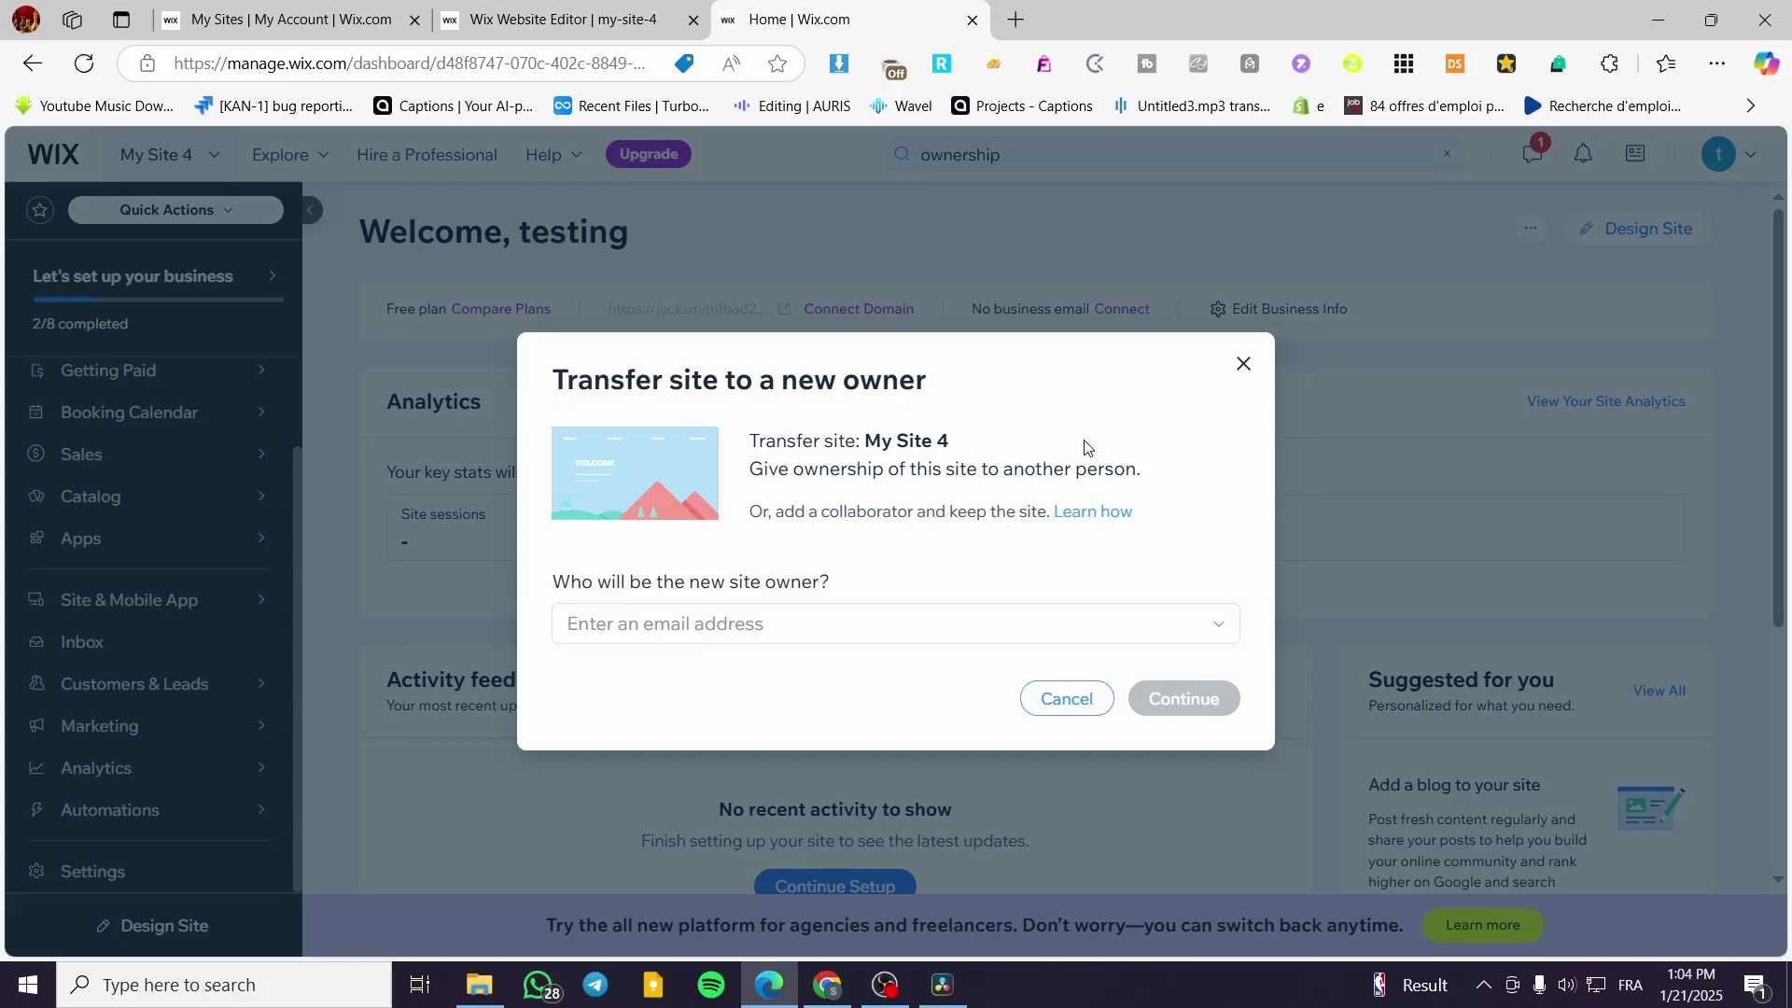
- Inspect the new site owner's email field in the transfer dialog, then close the dialog without transferring the site
left_click(717, 623)
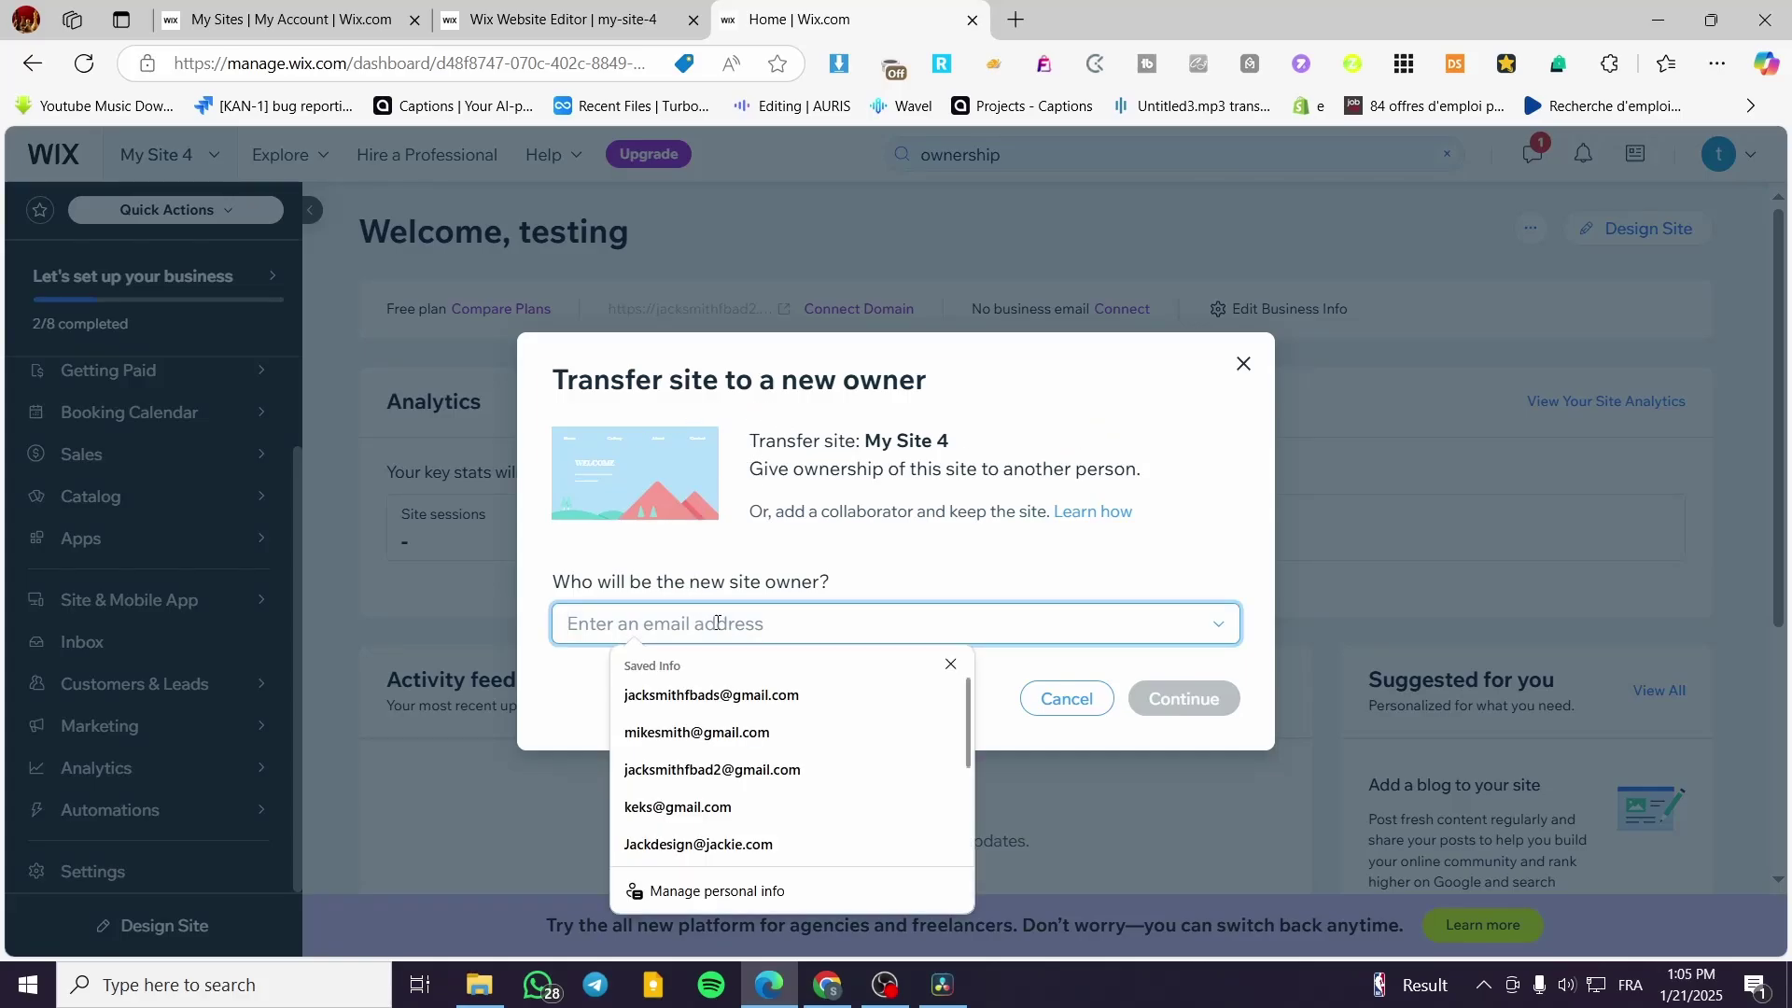
left_click(946, 664)
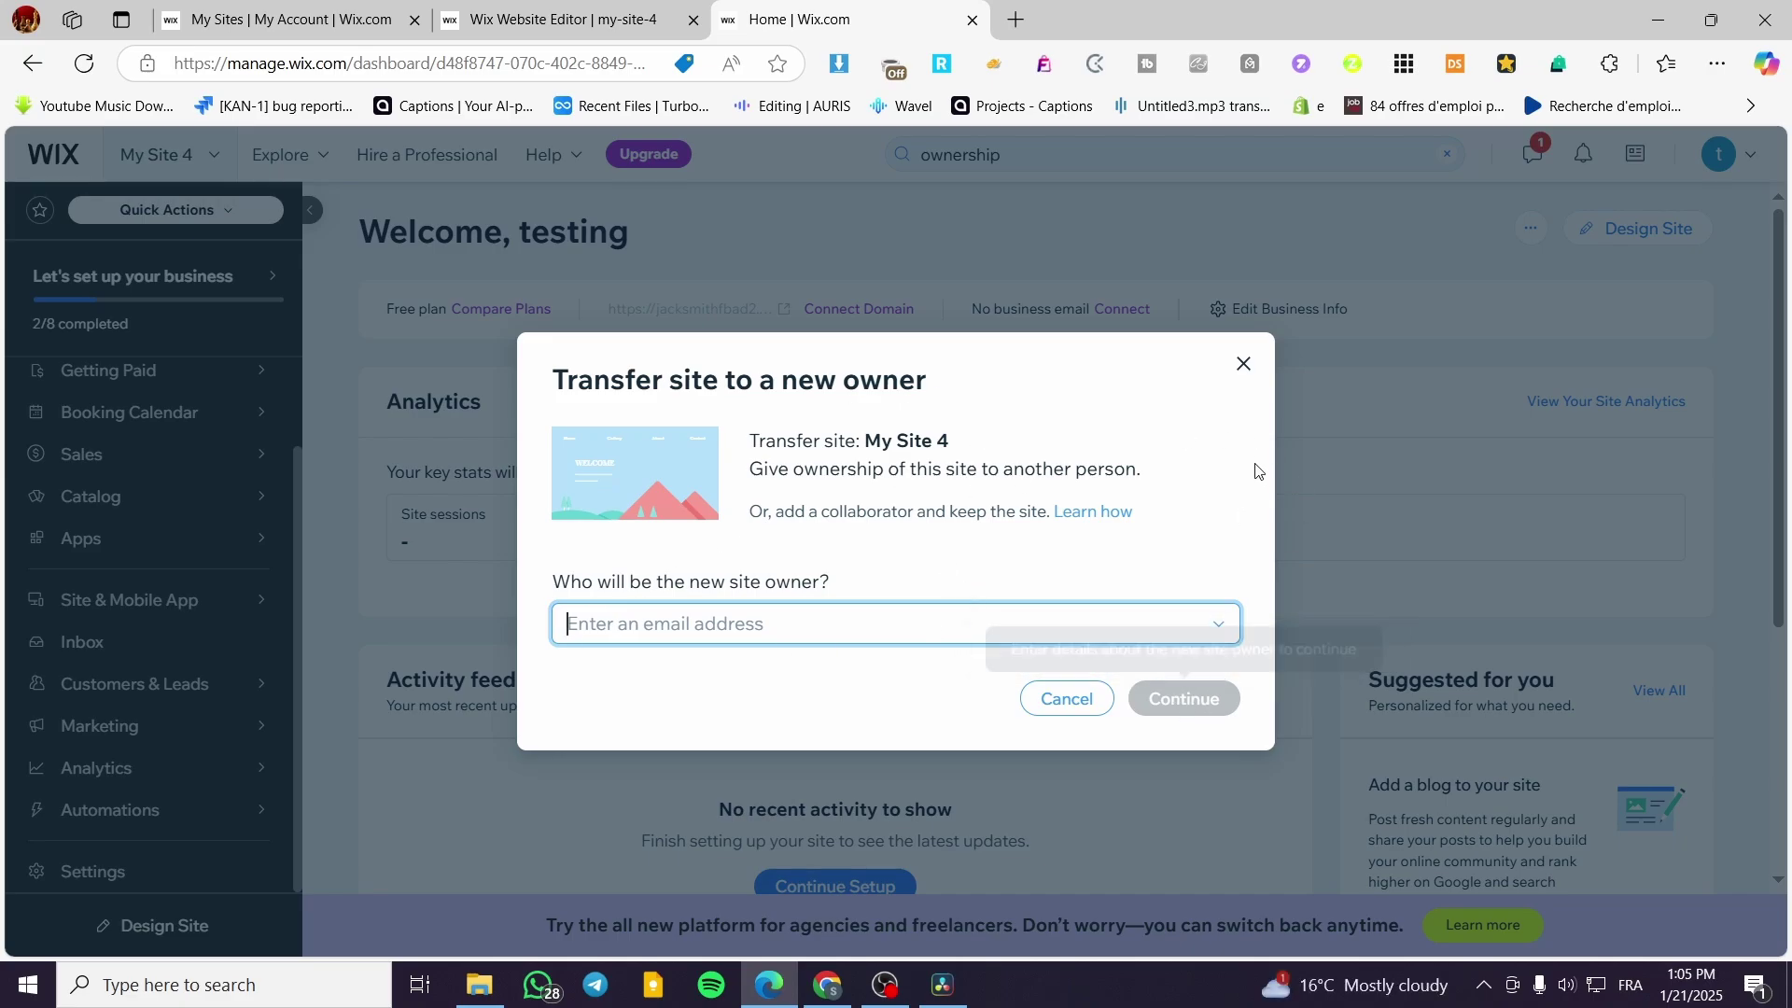
left_click(1246, 366)
left_click(1245, 365)
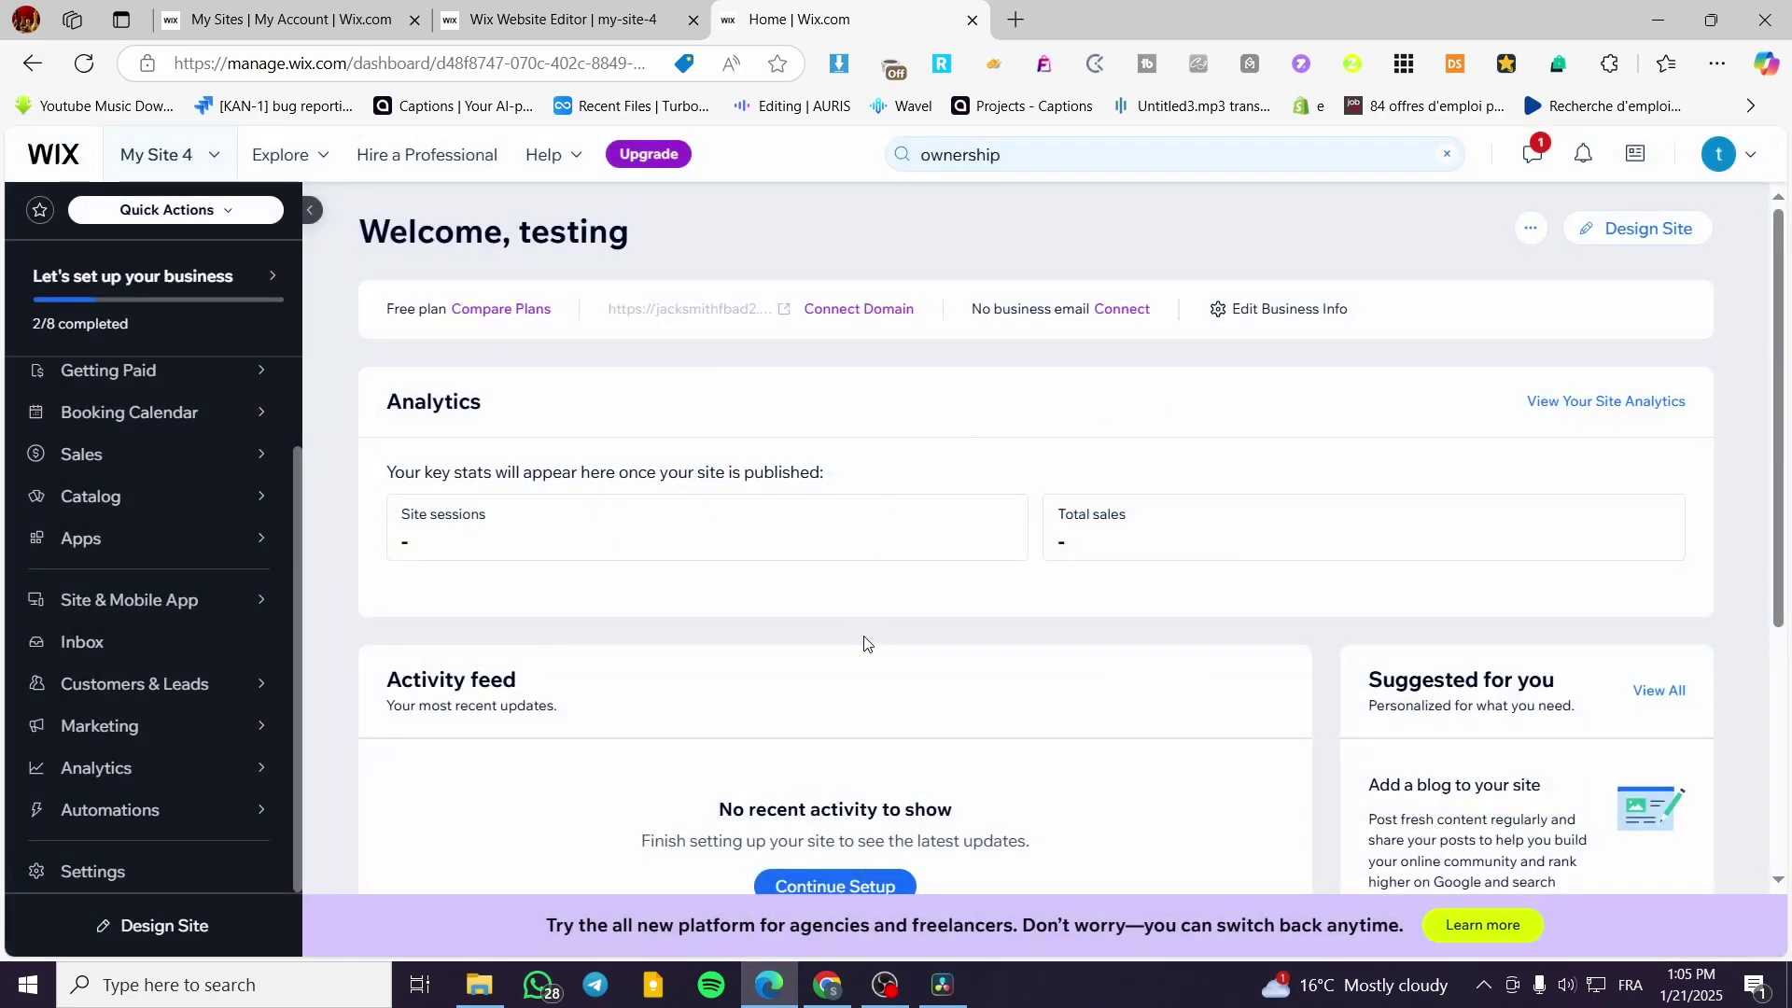